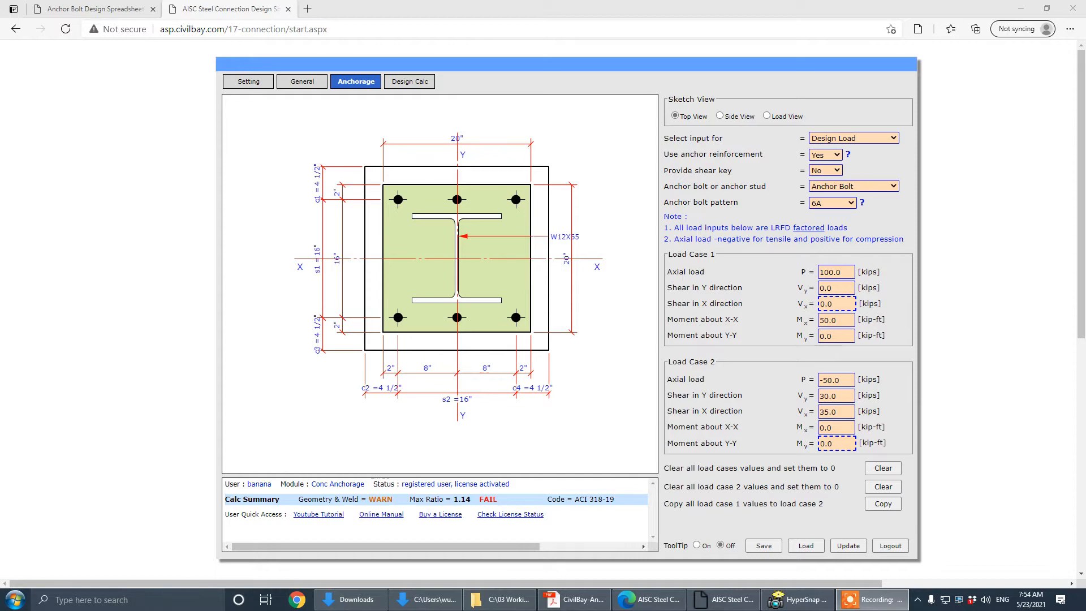
# - Switch to CivilBay-Anchorage-Tutorial.pdf in Adobe Acrobat, maximize it and skim from Example 1 to the ACI handbook's Anchorage Example 21
pyautogui.click(571, 599)
pyautogui.moveTo(1002, 73); pyautogui.dragTo(611, 74)
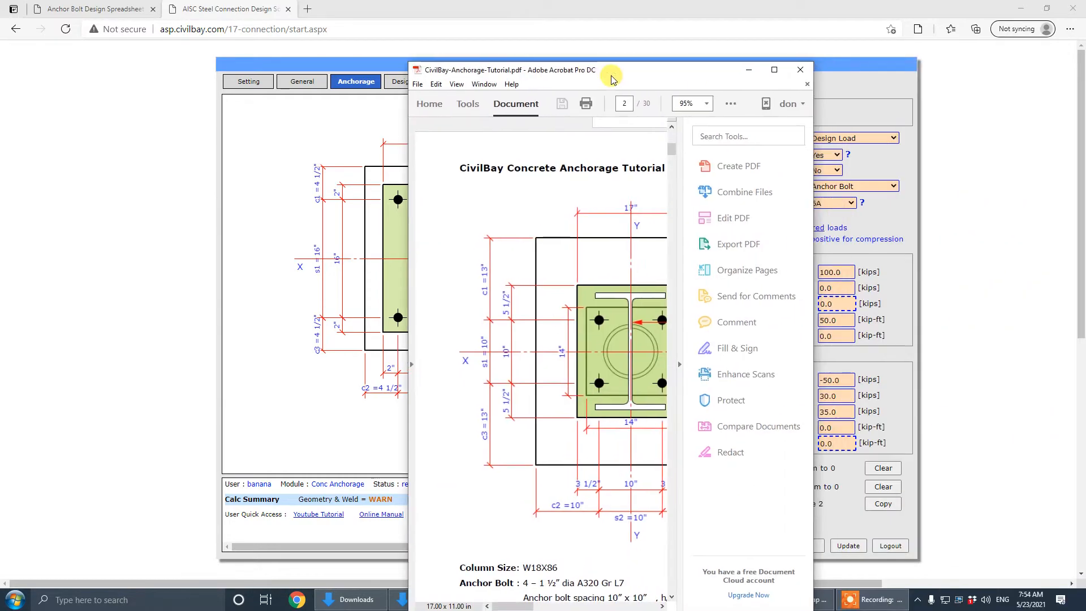
pyautogui.click(775, 71)
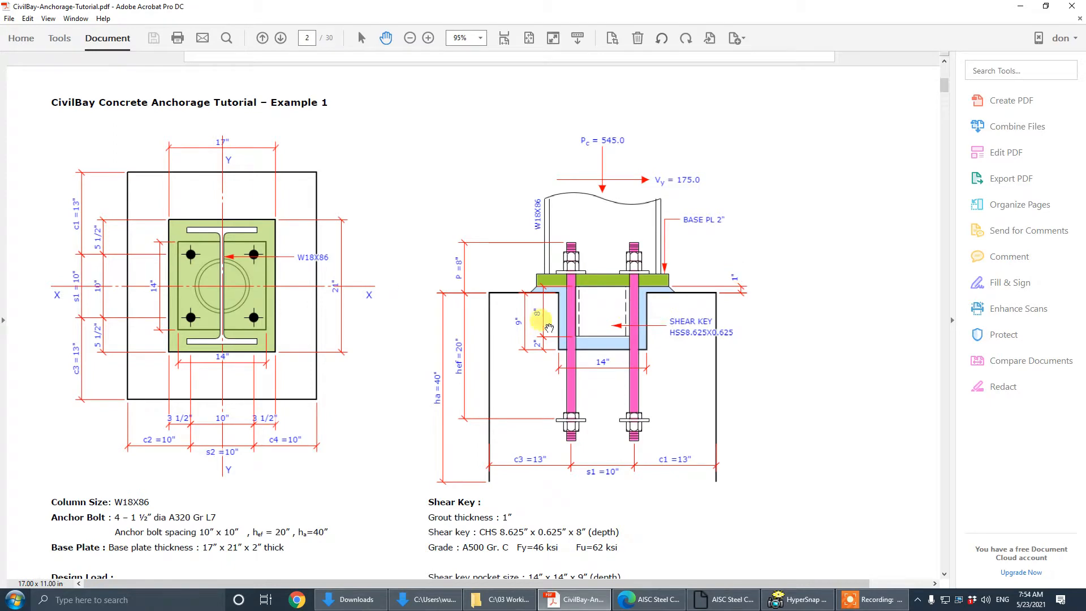
pyautogui.scroll(-5, 492, 303)
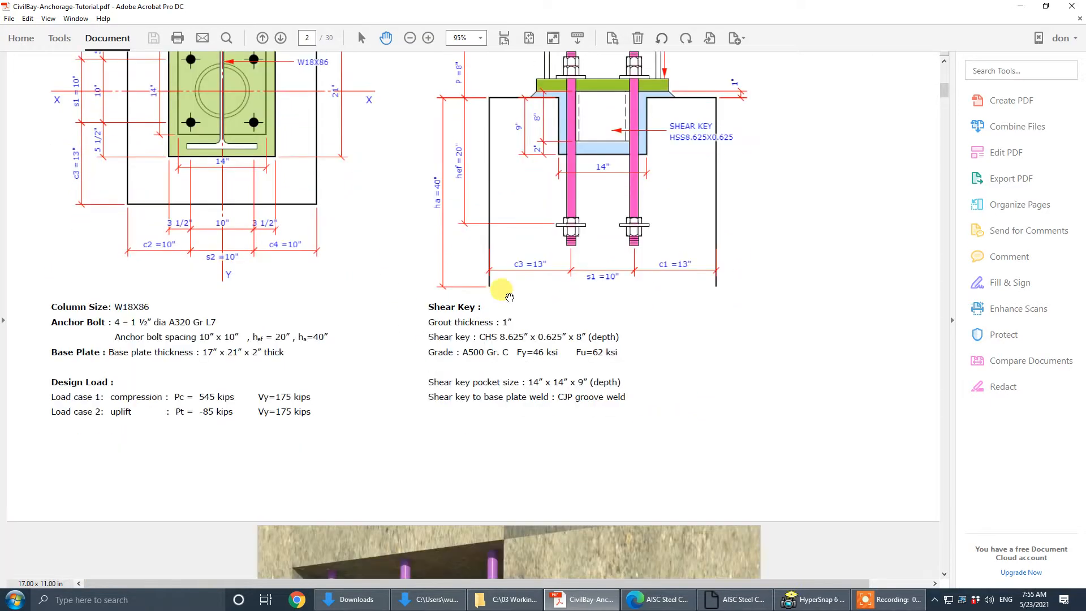
pyautogui.scroll(-12, 509, 297)
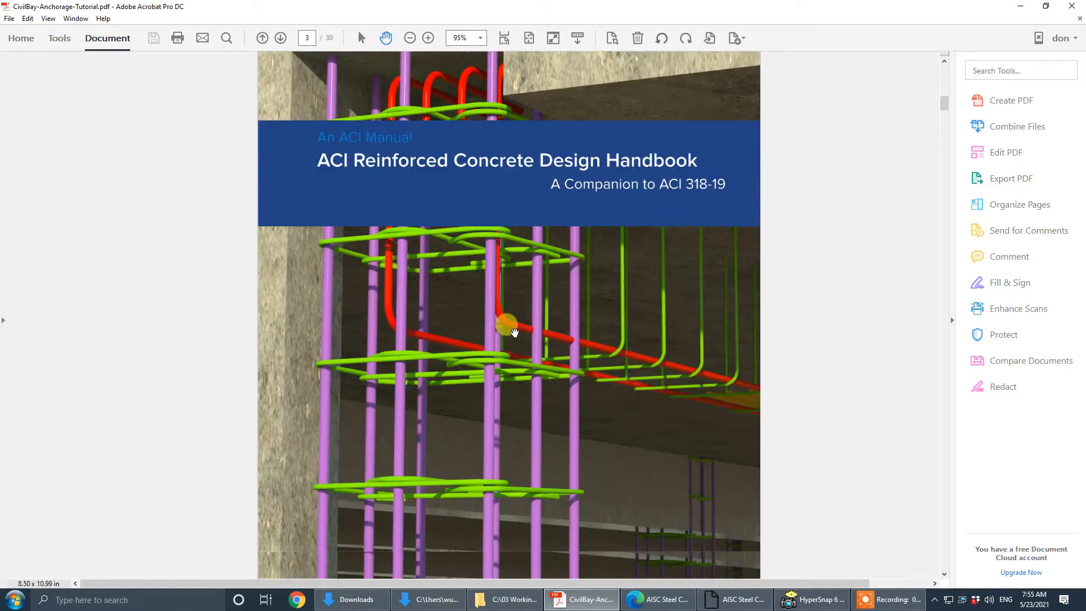
pyautogui.scroll(-4, 513, 332)
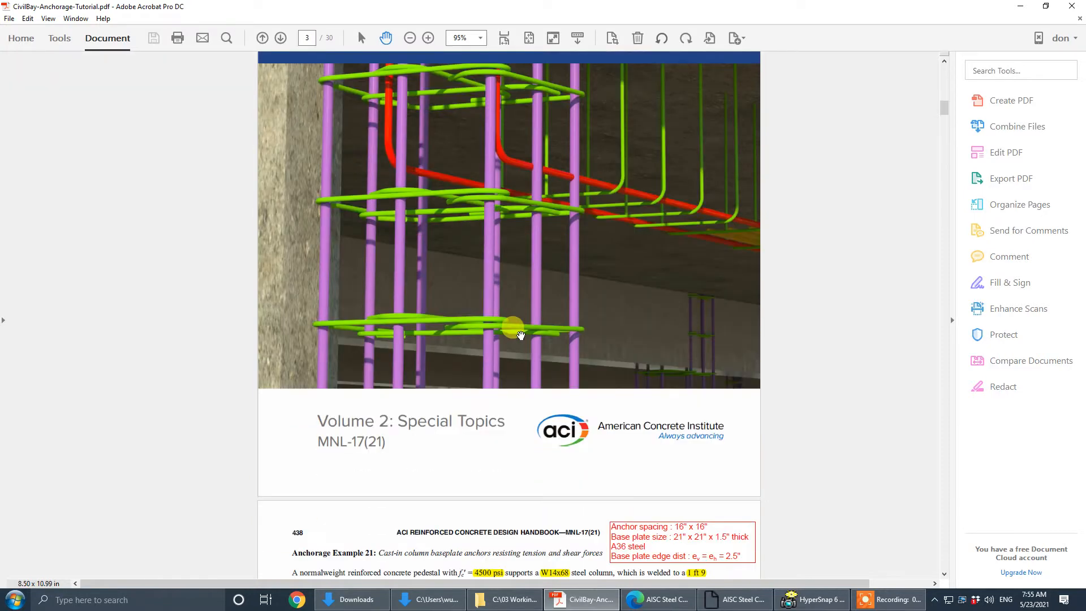
pyautogui.scroll(3, 521, 335)
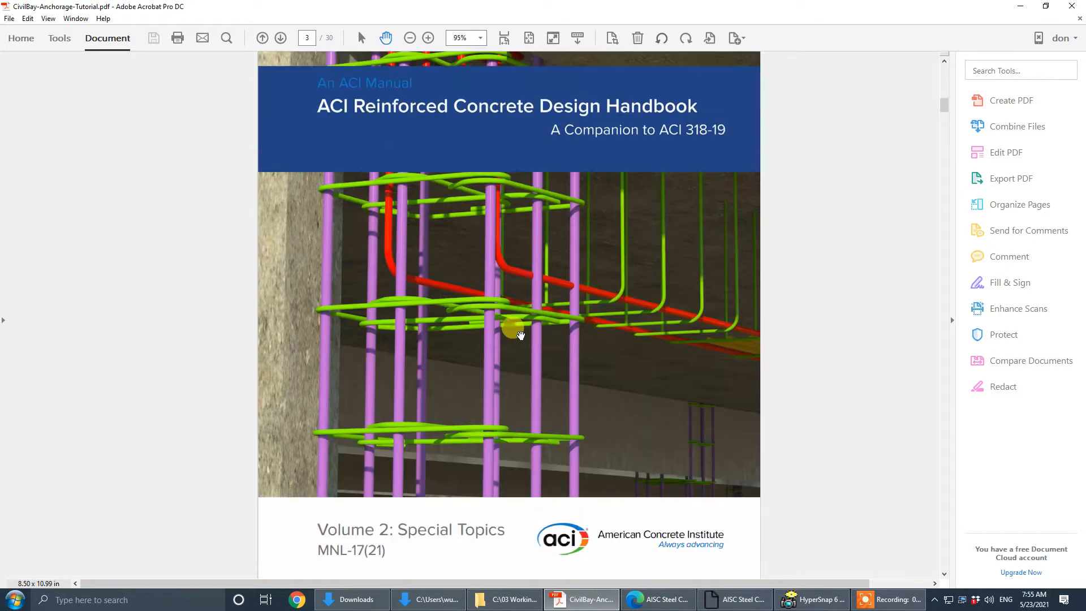
pyautogui.scroll(-6, 521, 335)
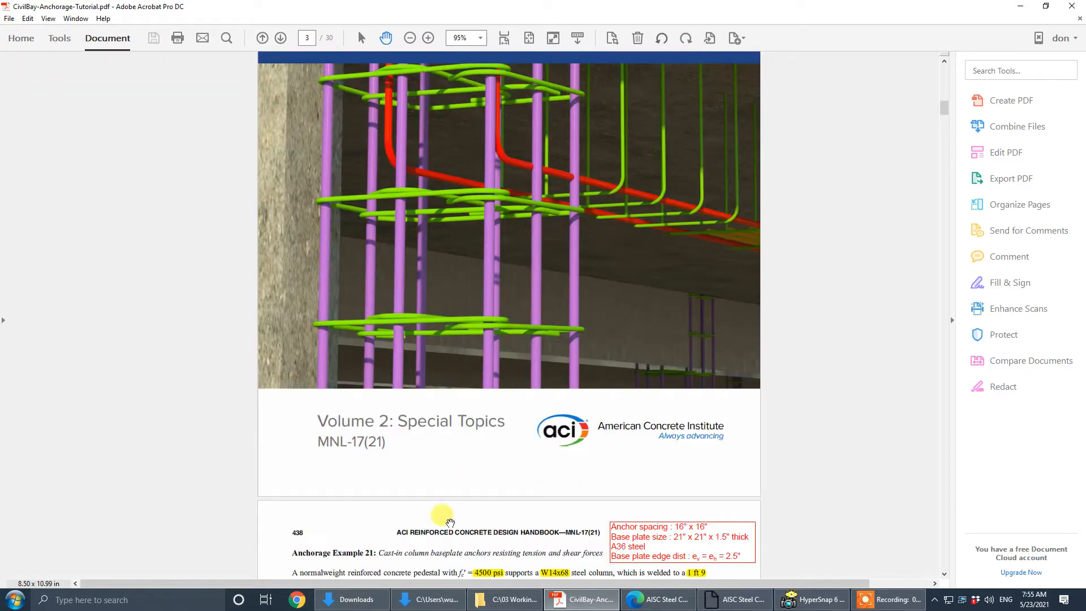
pyautogui.scroll(-4, 452, 472)
pyautogui.scroll(-4, 485, 365)
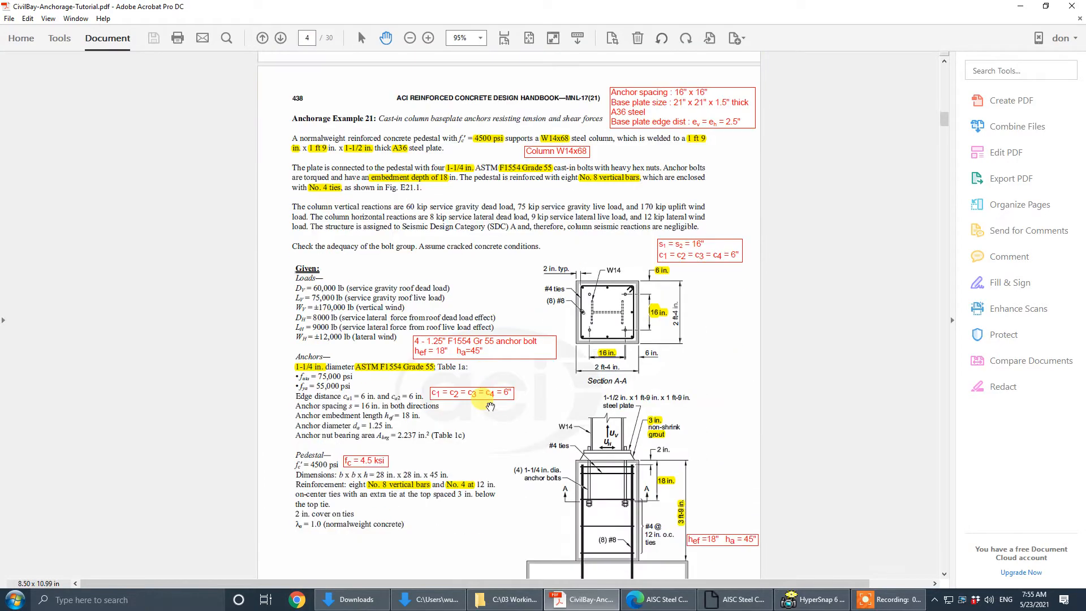
# - Go back to Example 1 and review its plan and section sketches and its column, anchor bolt, base plate and shear key data
pyautogui.scroll(10, 491, 379)
pyautogui.scroll(15, 516, 386)
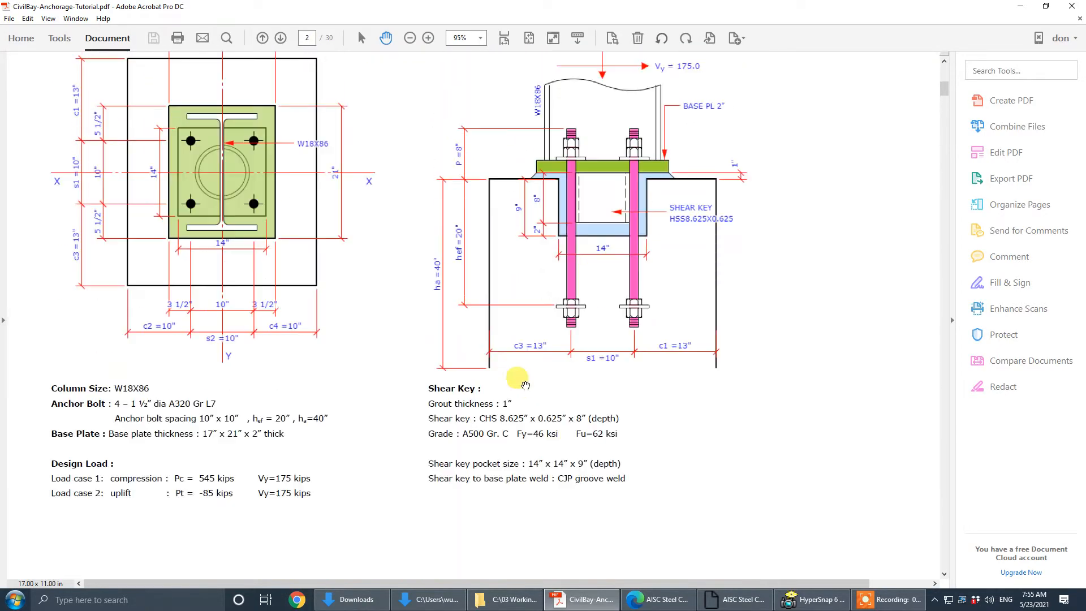
pyautogui.scroll(2, 526, 384)
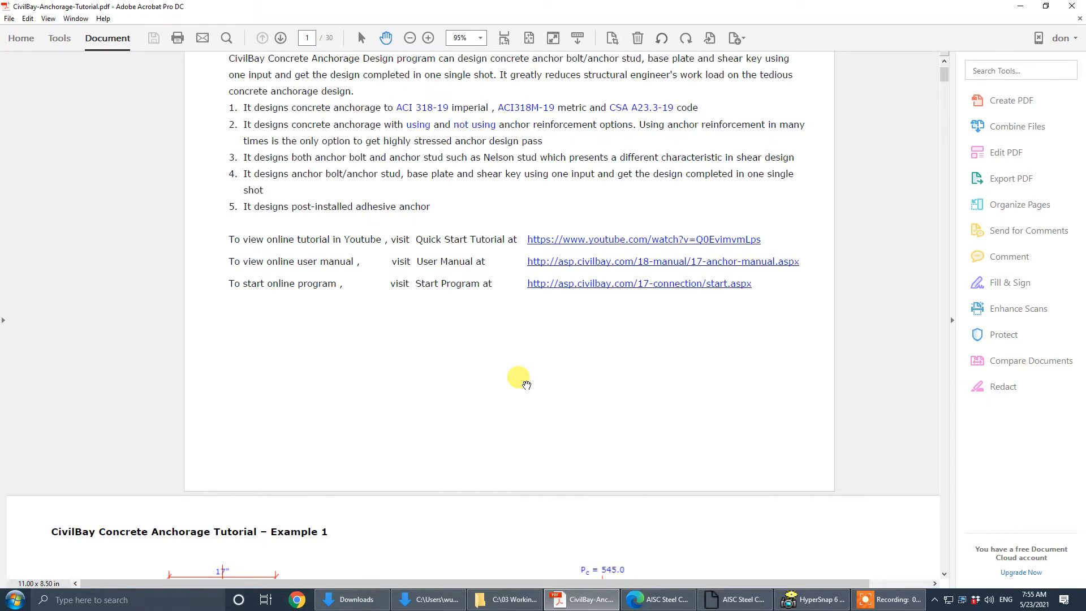
pyautogui.scroll(-5, 525, 385)
pyautogui.scroll(-4, 526, 384)
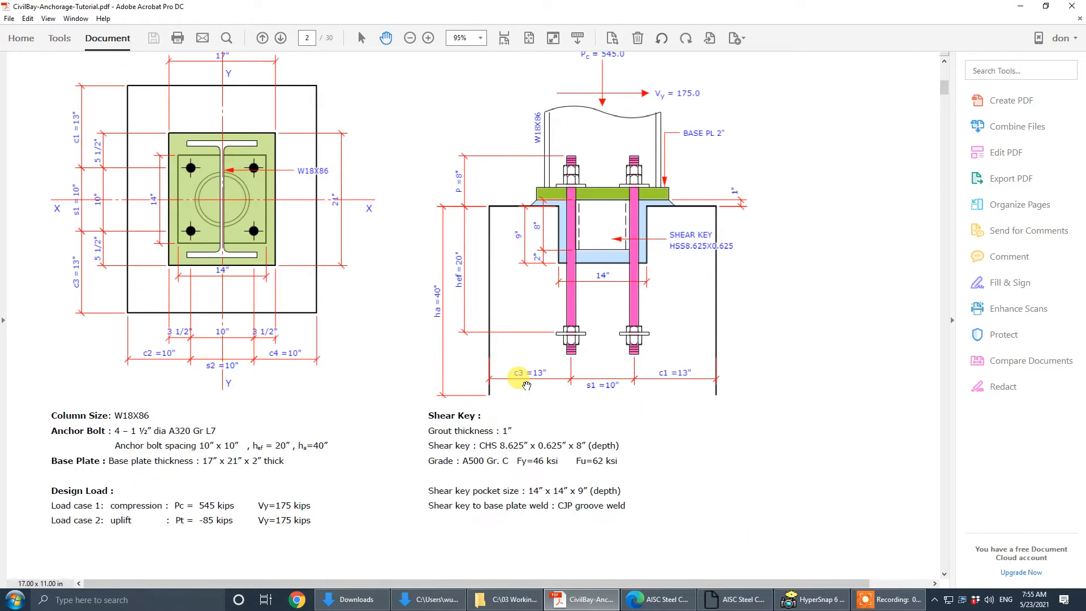
pyautogui.scroll(1, 526, 385)
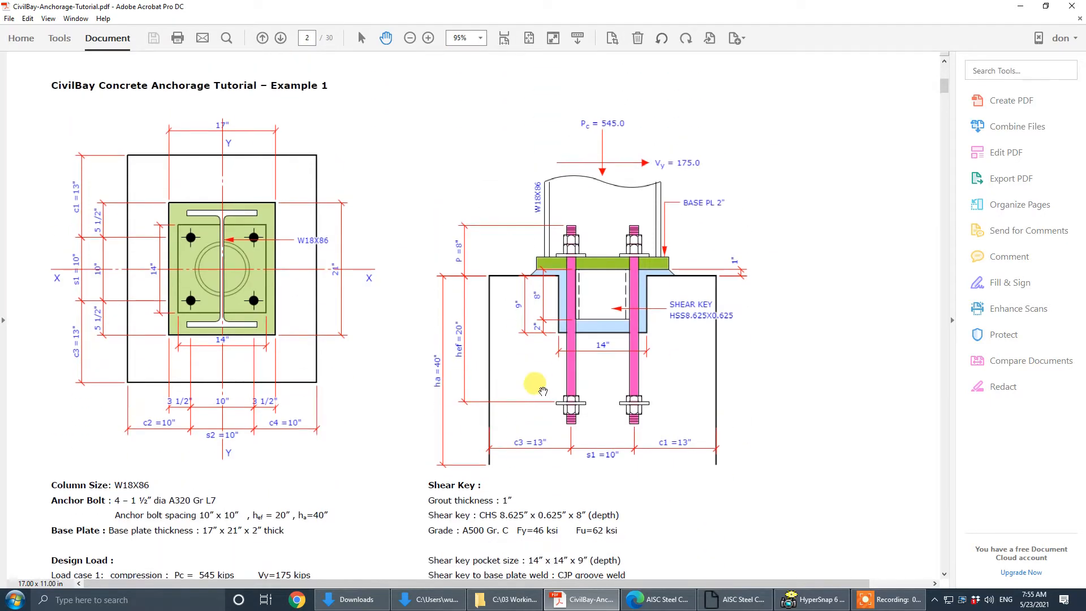
pyautogui.scroll(-1, 429, 361)
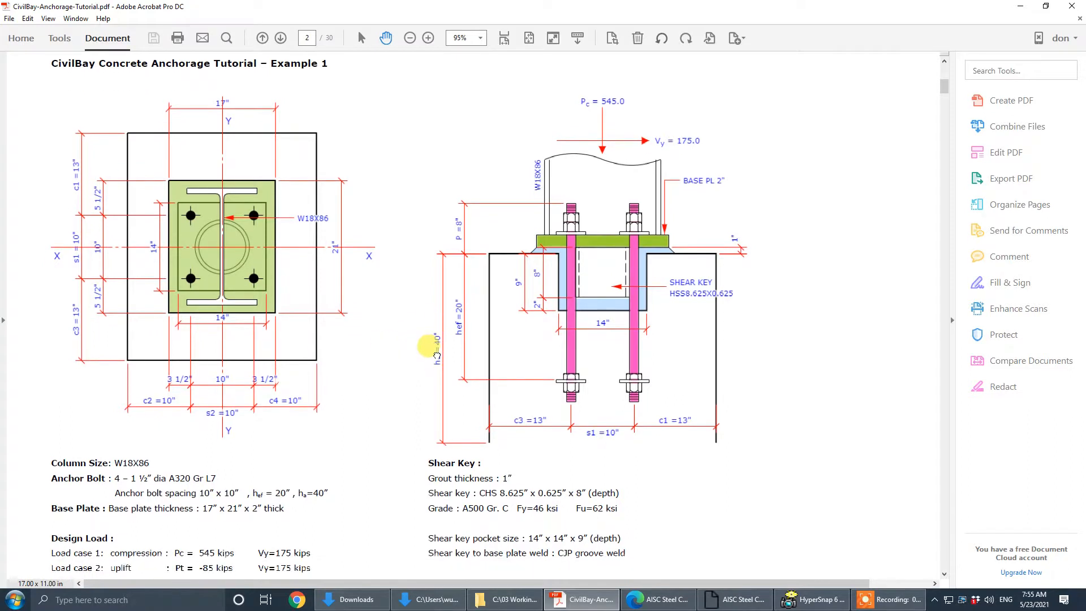
pyautogui.scroll(-1, 437, 357)
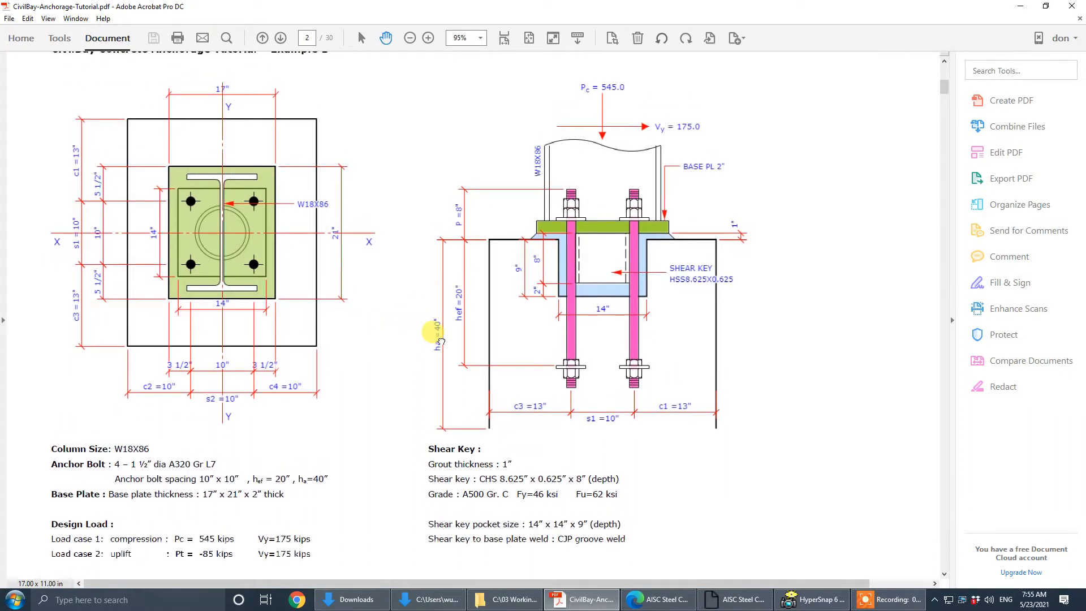
pyautogui.moveTo(440, 341); pyautogui.dragTo(441, 352)
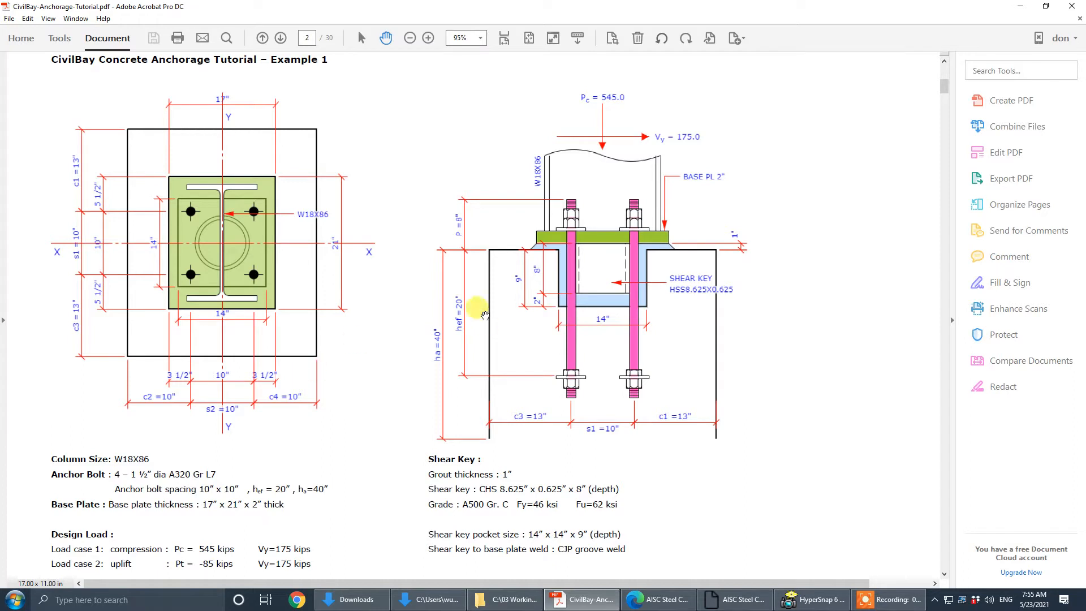
pyautogui.scroll(-1, 404, 302)
pyautogui.scroll(-1, 404, 302)
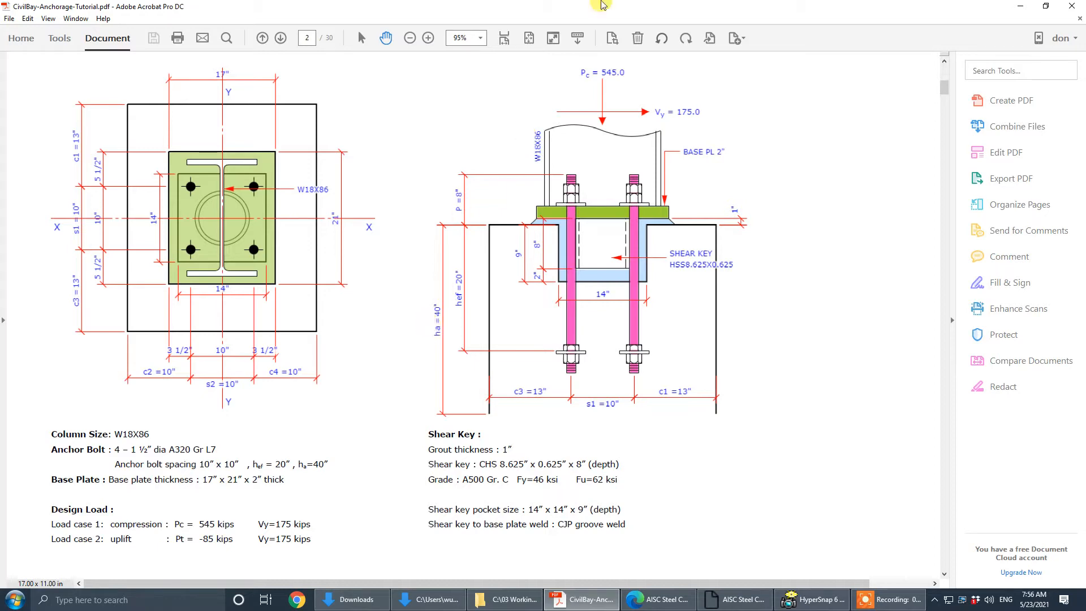
# - Bring the maximized tutorial PDF back up and examine Example 1's base plate sketches and the design loads of both load cases
pyautogui.hotkey('alt', 'Tab')
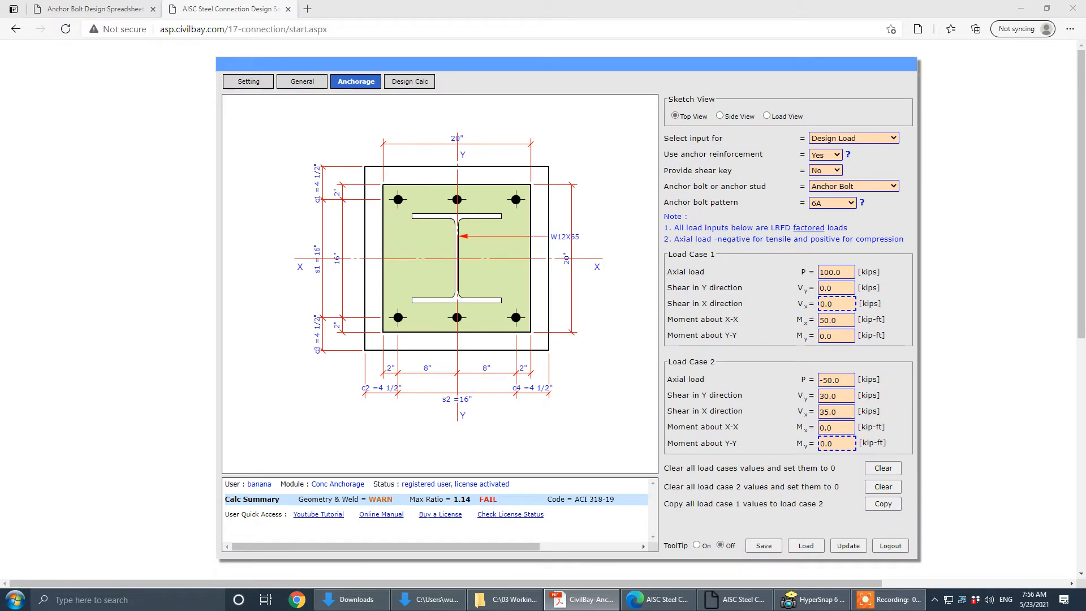
pyautogui.hotkey('alt', 'Tab')
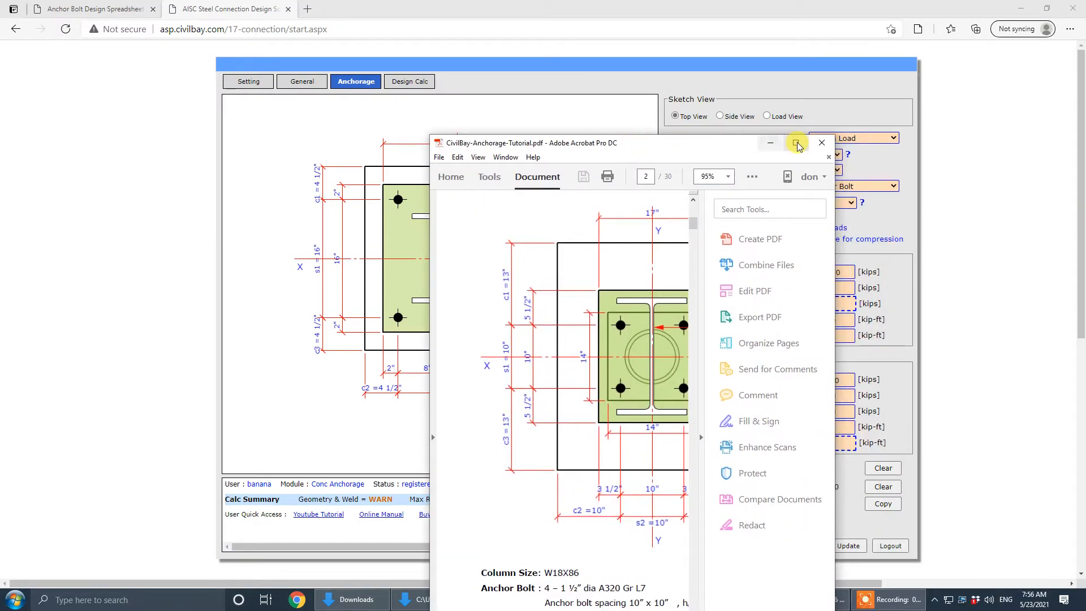
pyautogui.press('super+Up')
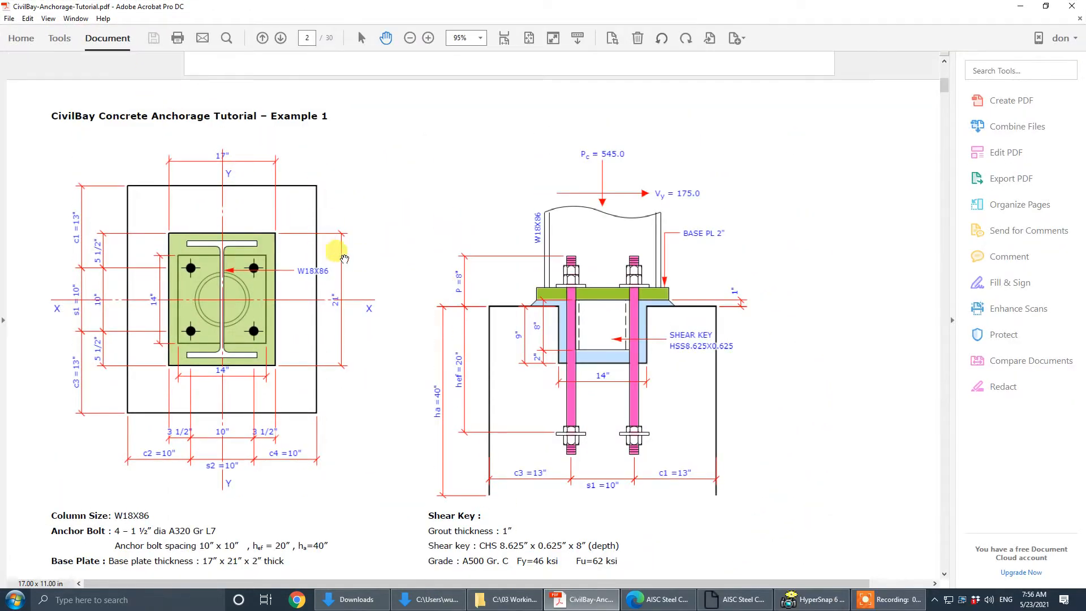
pyautogui.scroll(-2, 357, 238)
pyautogui.moveTo(374, 215); pyautogui.dragTo(375, 203)
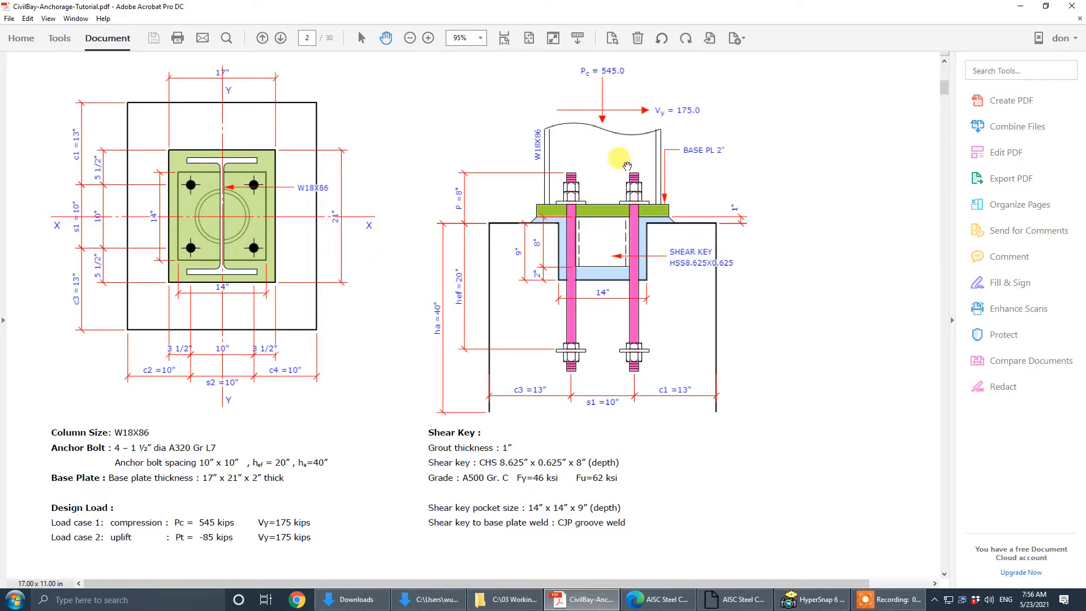
pyautogui.moveTo(303, 375); pyautogui.dragTo(315, 226)
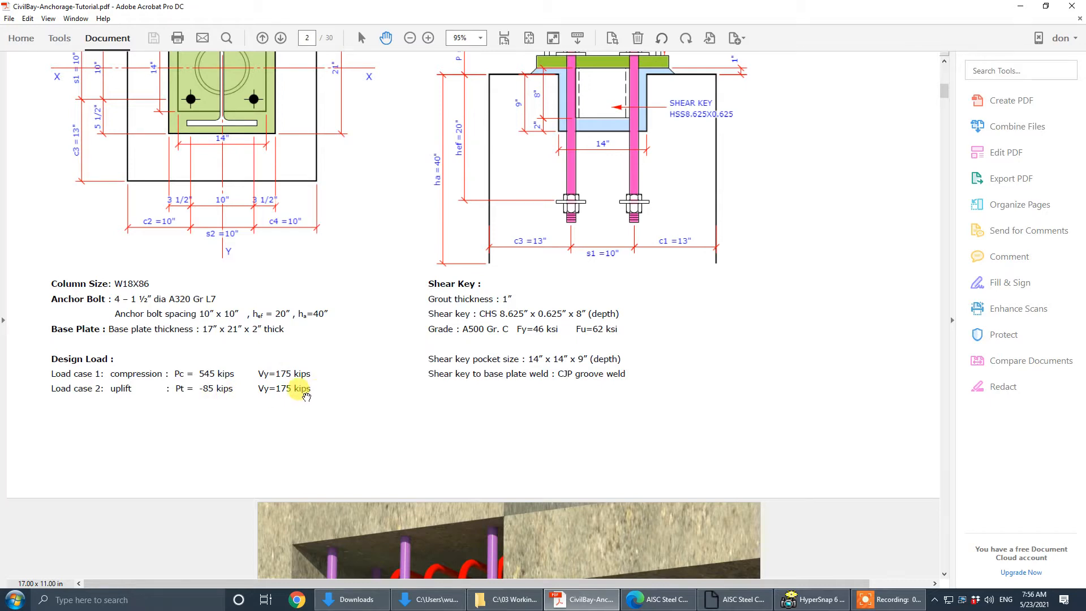
pyautogui.scroll(3, 351, 364)
pyautogui.scroll(2, 375, 291)
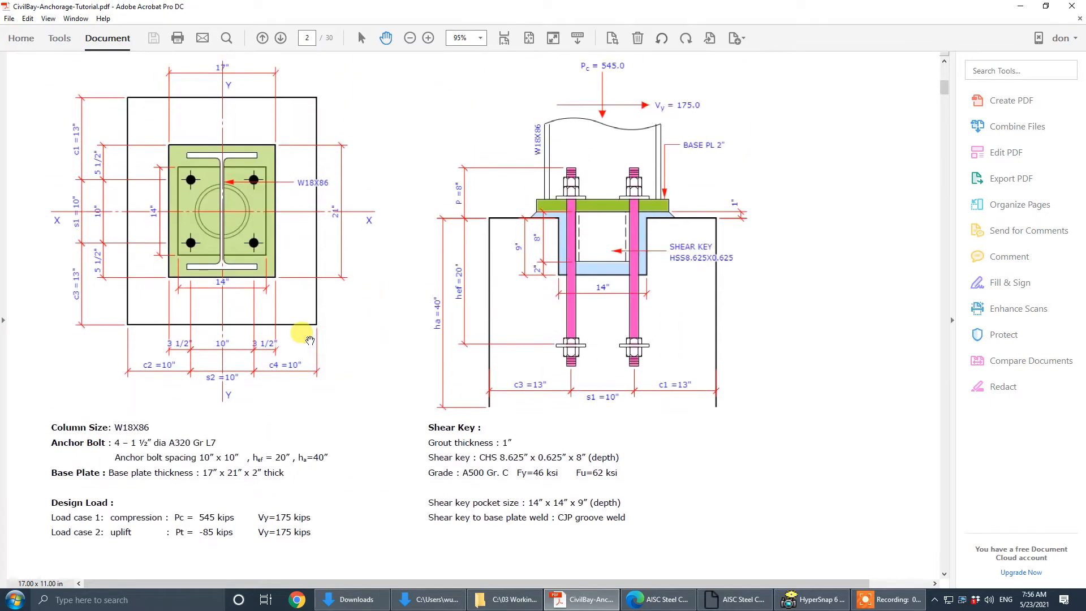
# - Switch to the connection design web page and check the global design code and unit settings and the general project details
pyautogui.moveTo(716, 6); pyautogui.dragTo(711, 0)
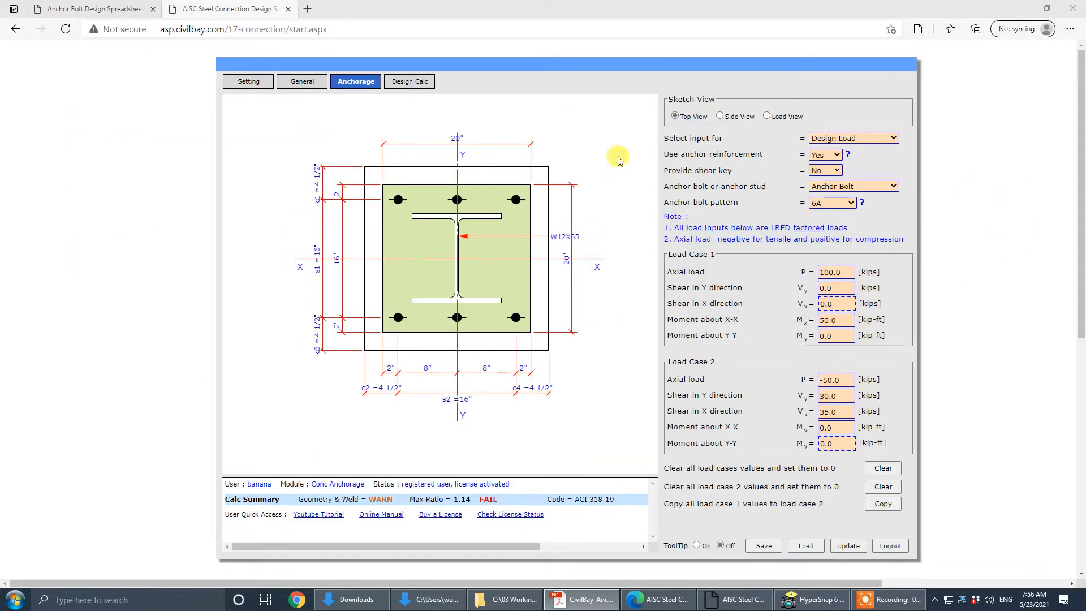
pyautogui.click(248, 82)
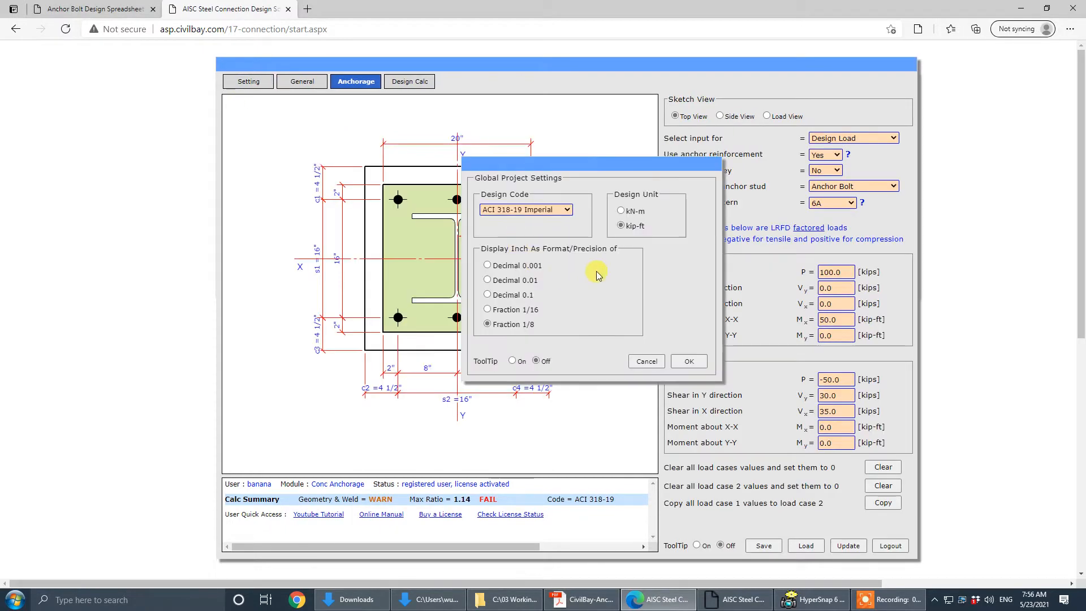
pyautogui.click(524, 213)
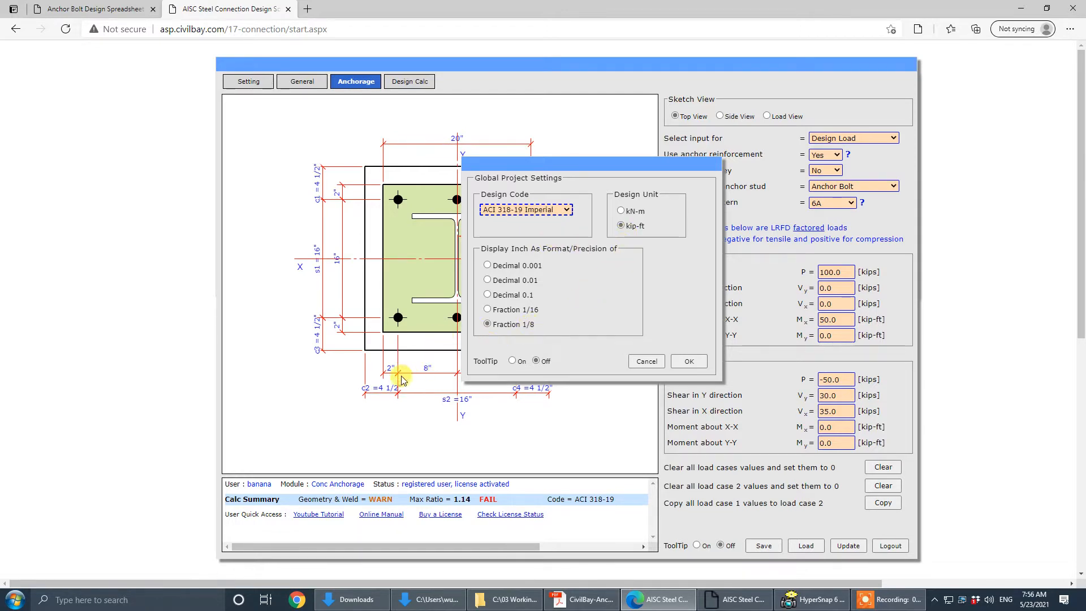
pyautogui.click(698, 363)
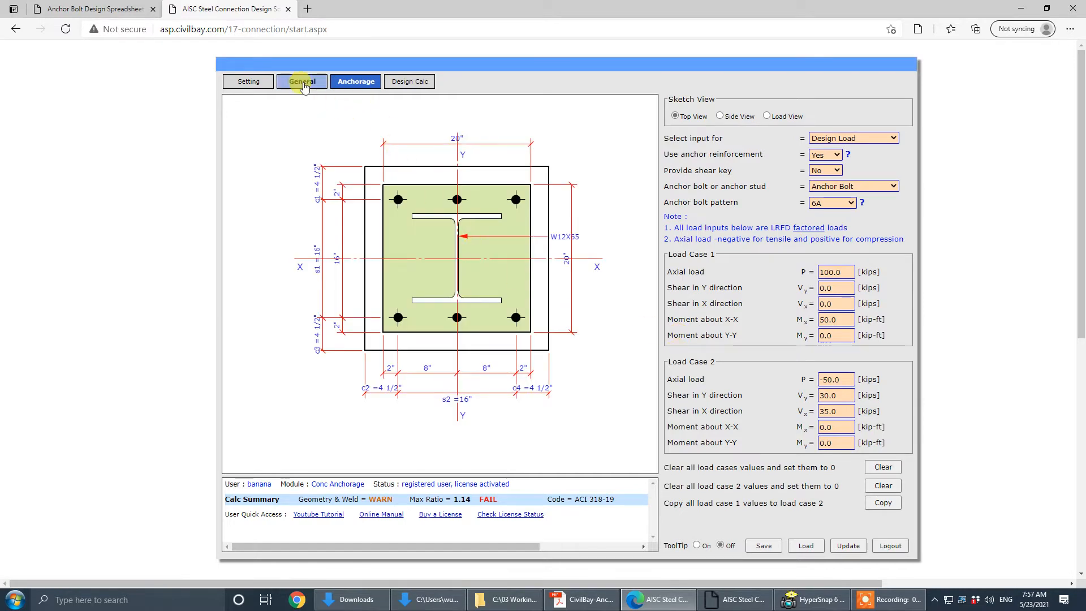
pyautogui.click(303, 82)
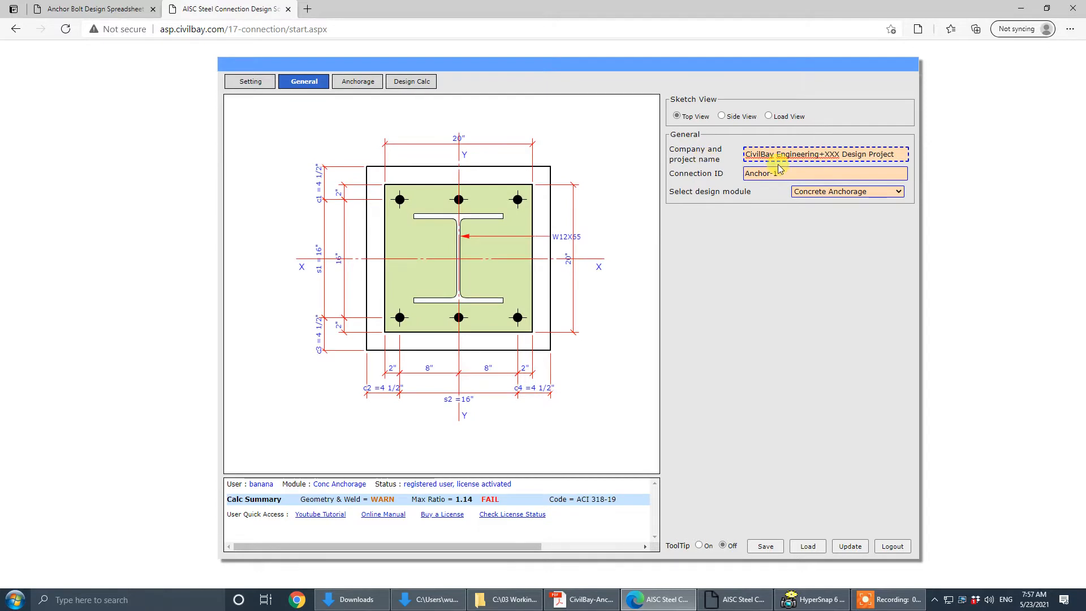
pyautogui.click(810, 178)
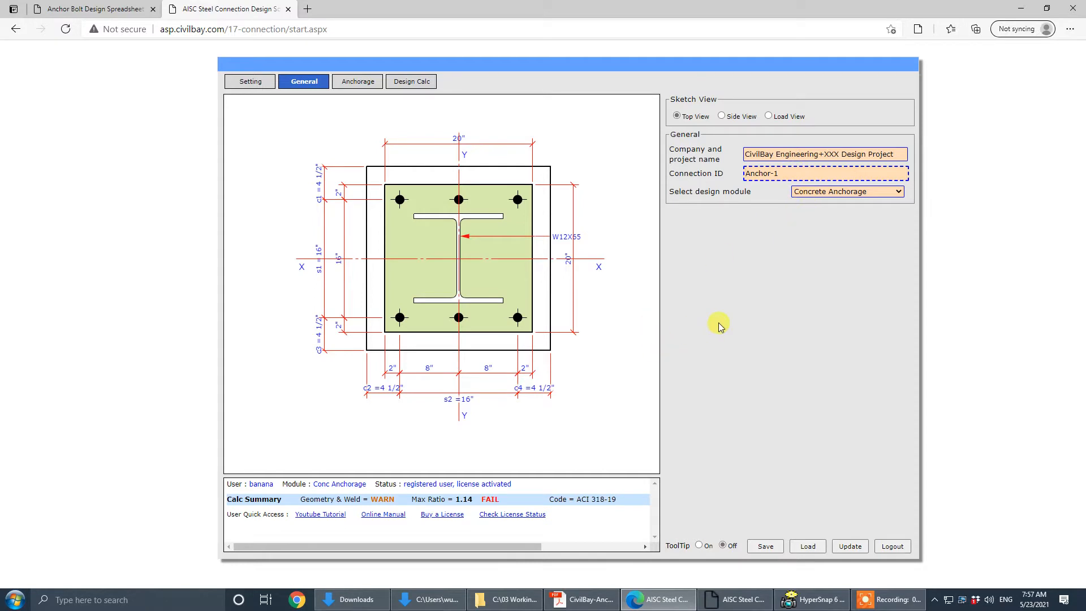
# - Return to the anchorage inputs and select Anchor Bolt - Dimension as the input category
pyautogui.click(353, 83)
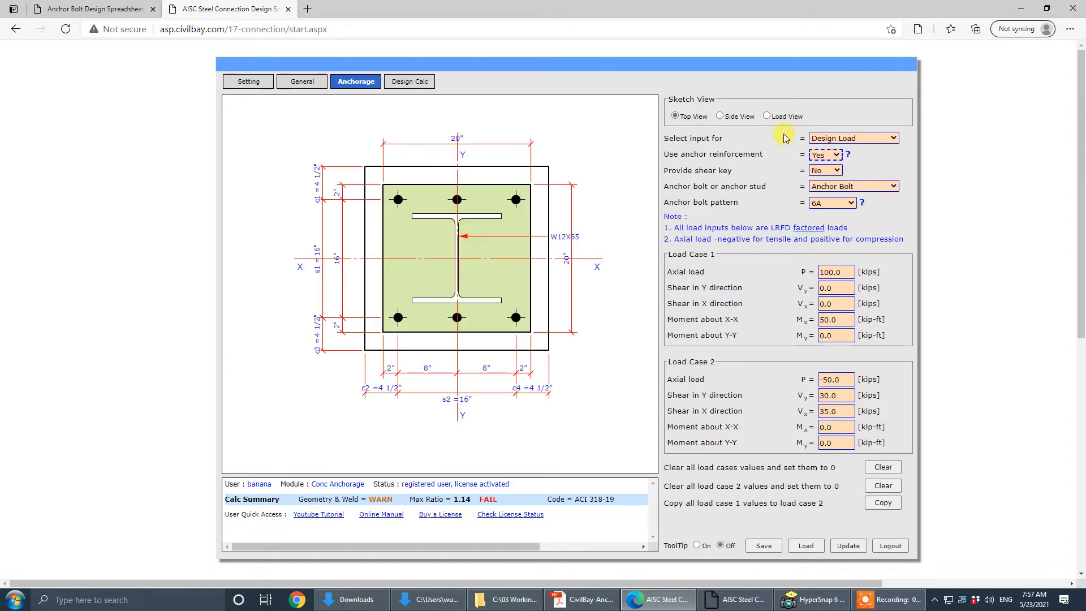
pyautogui.click(854, 140)
pyautogui.click(854, 151)
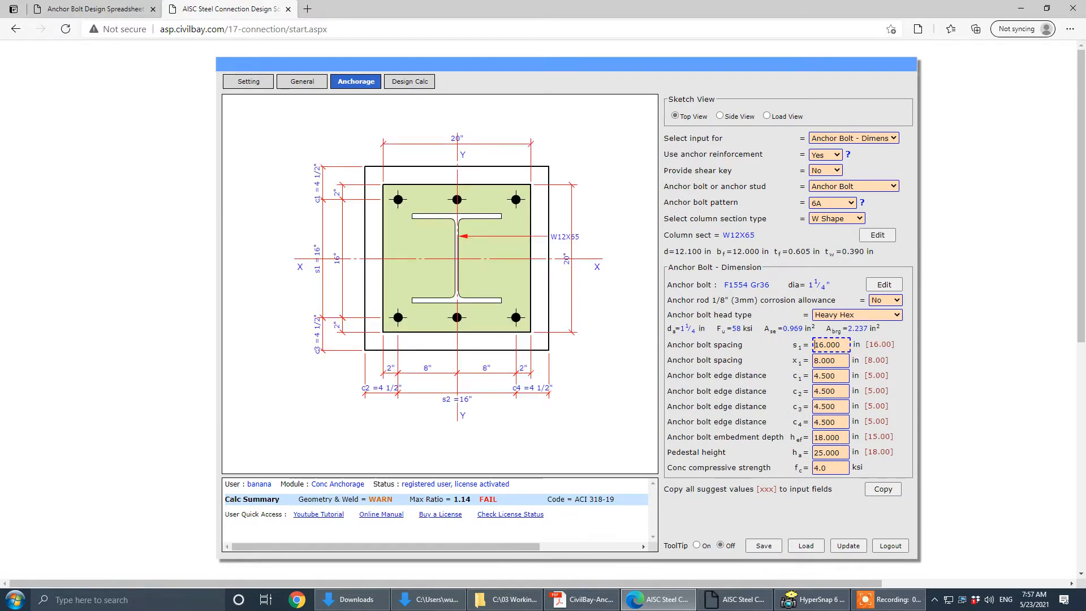
# - Compare the anchor bolt dimension inputs on the web page with the Example 1 data in the tutorial PDF
pyautogui.moveTo(720, 136); pyautogui.dragTo(651, 126)
pyautogui.click(811, 119)
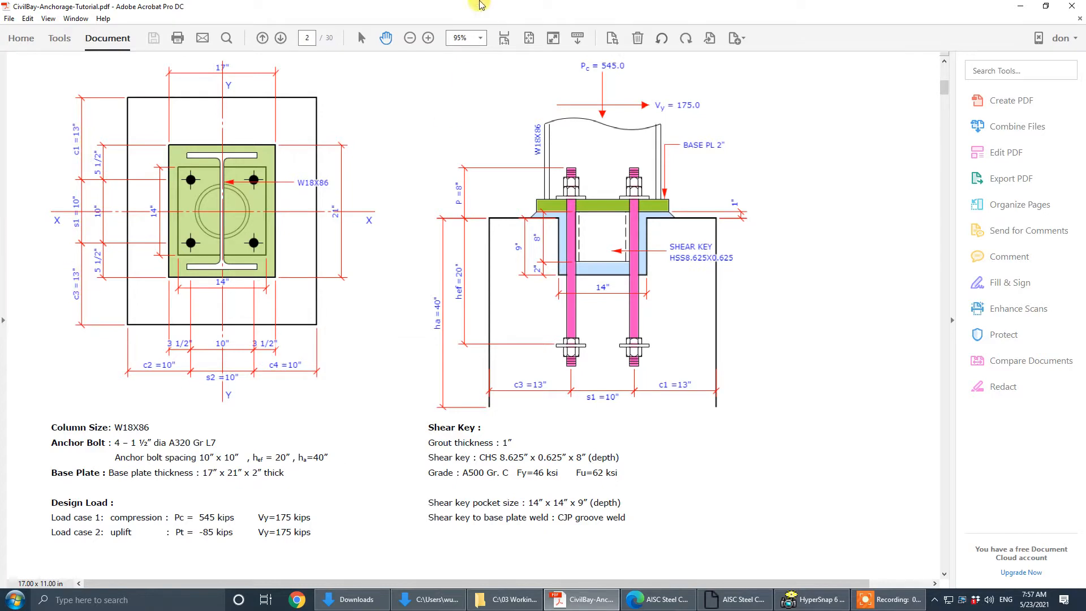
pyautogui.moveTo(479, 2); pyautogui.dragTo(481, 0)
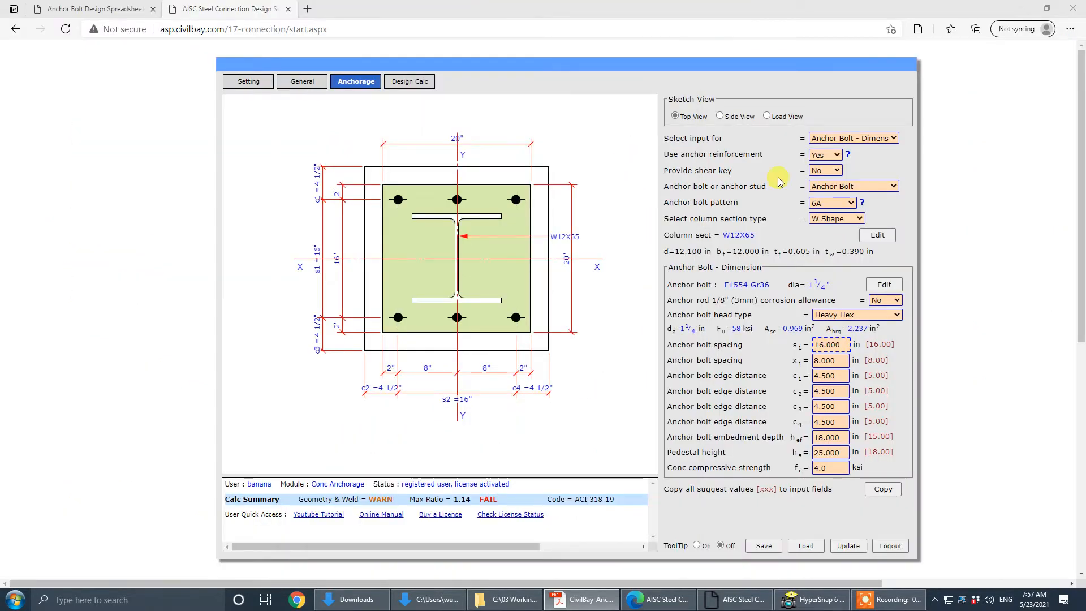
pyautogui.moveTo(839, 347); pyautogui.dragTo(756, 352)
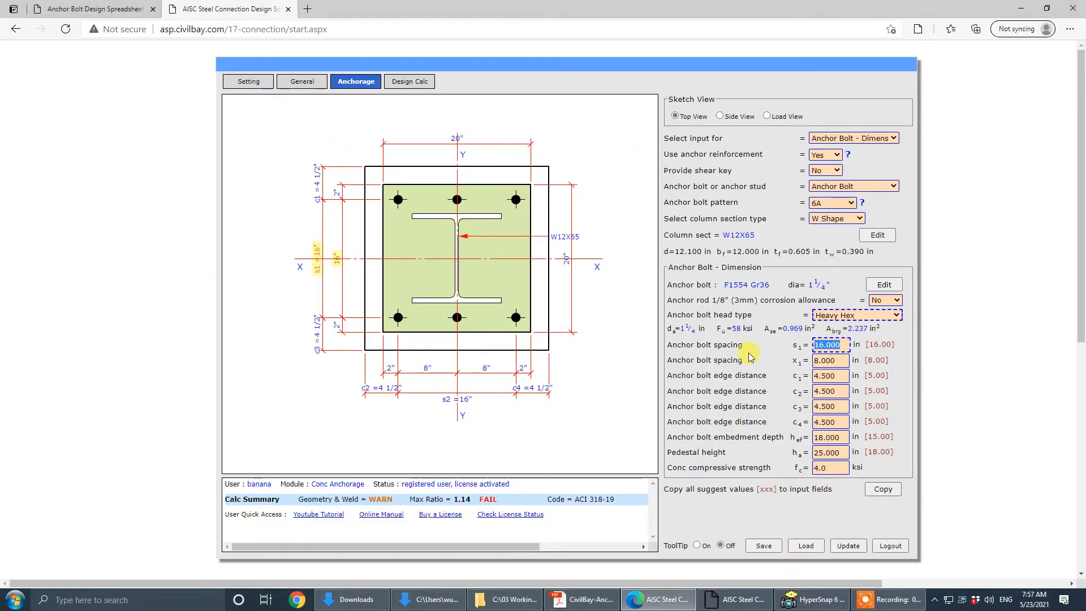
pyautogui.click(733, 297)
pyautogui.hotkey('alt', 'Tab')
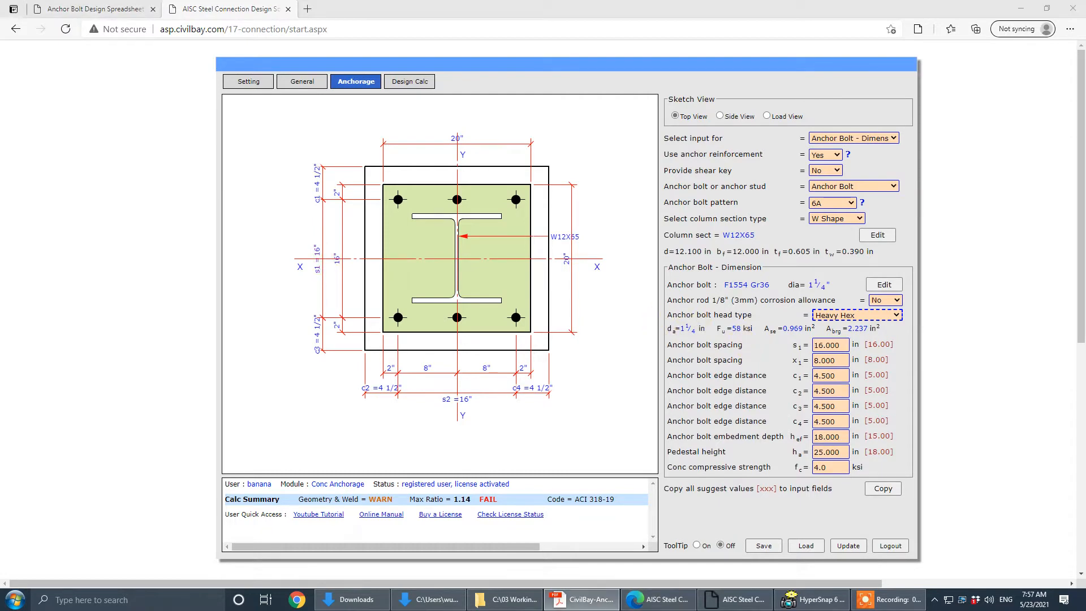
pyautogui.doubleClick(693, 113)
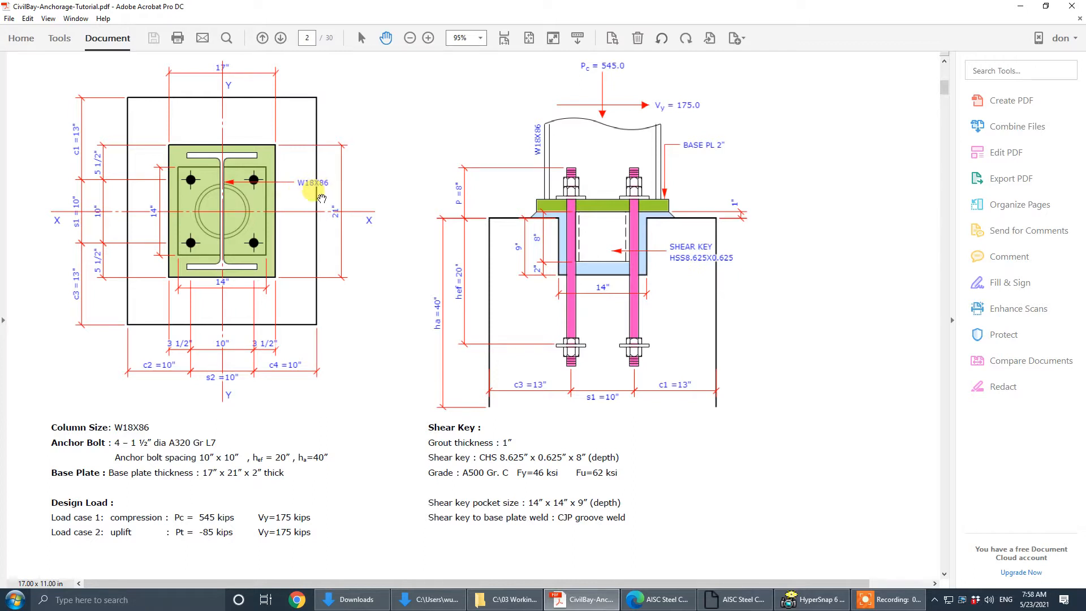
# - Return to the connection design web page and set the column section to W18X86 from the US AISC Shape DB v14.1 library
pyautogui.moveTo(564, 5); pyautogui.dragTo(1085, 51)
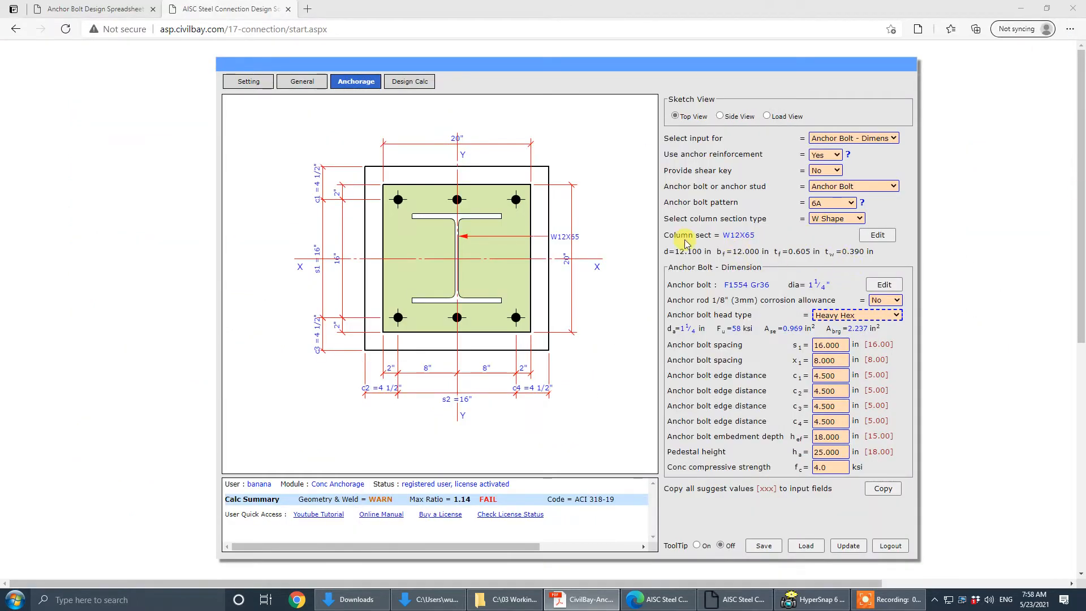
pyautogui.click(877, 234)
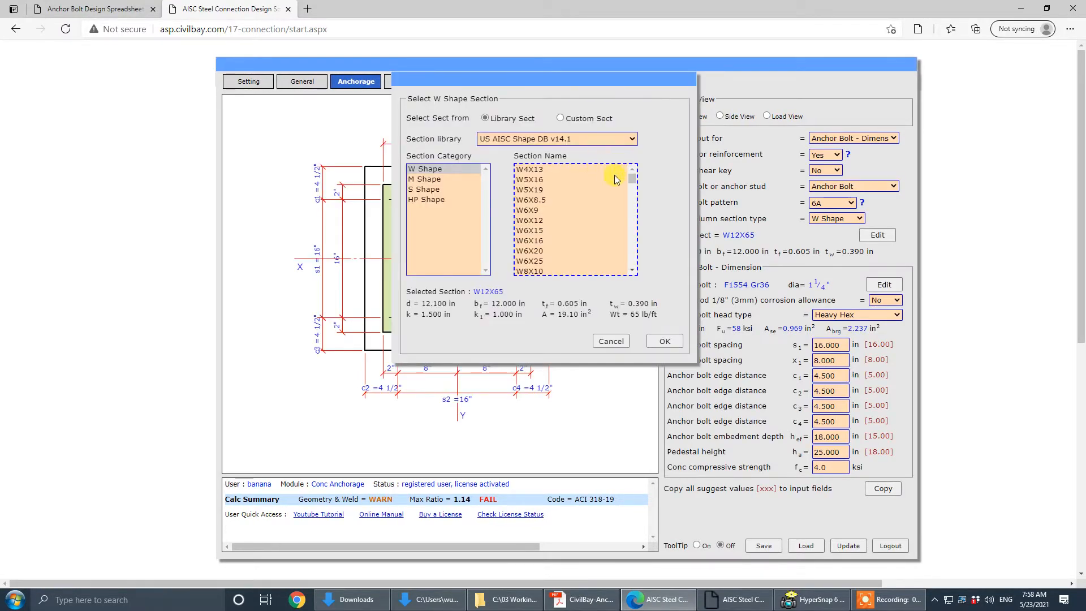
pyautogui.moveTo(632, 180); pyautogui.dragTo(634, 220)
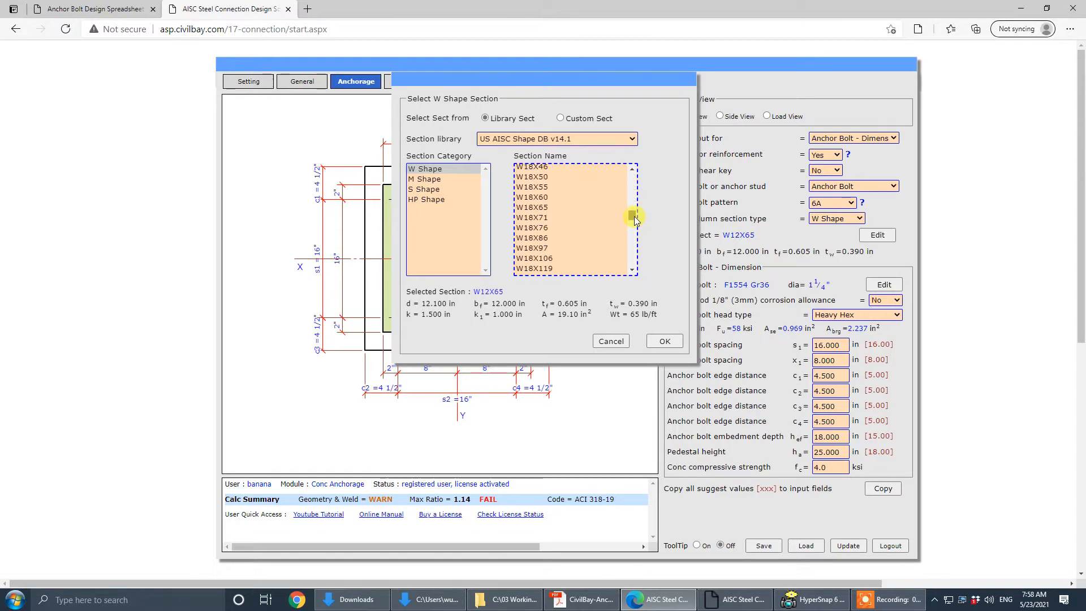
pyautogui.click(548, 239)
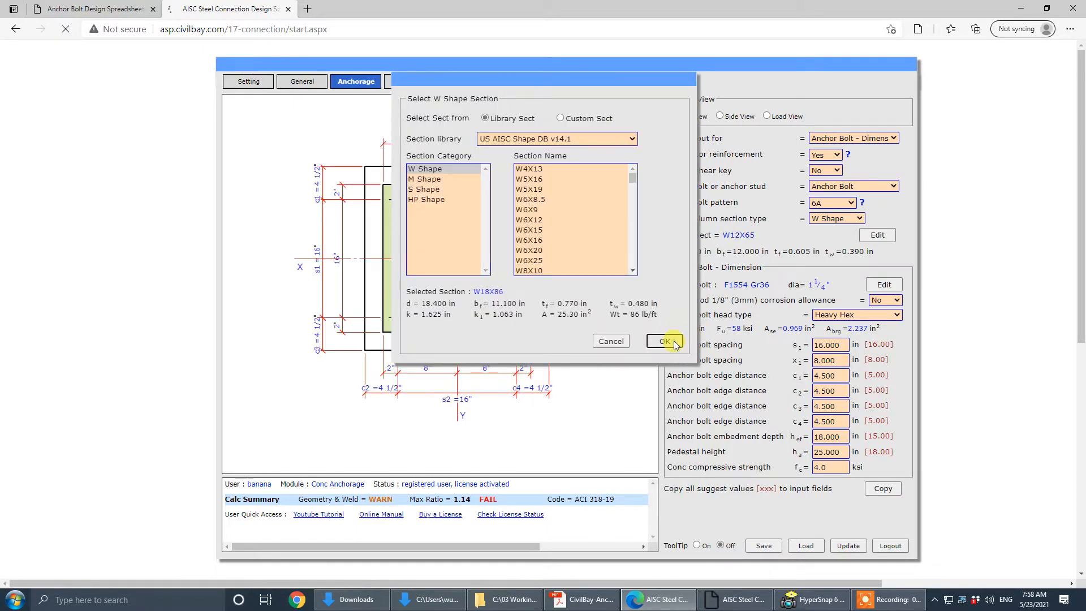
pyautogui.click(676, 342)
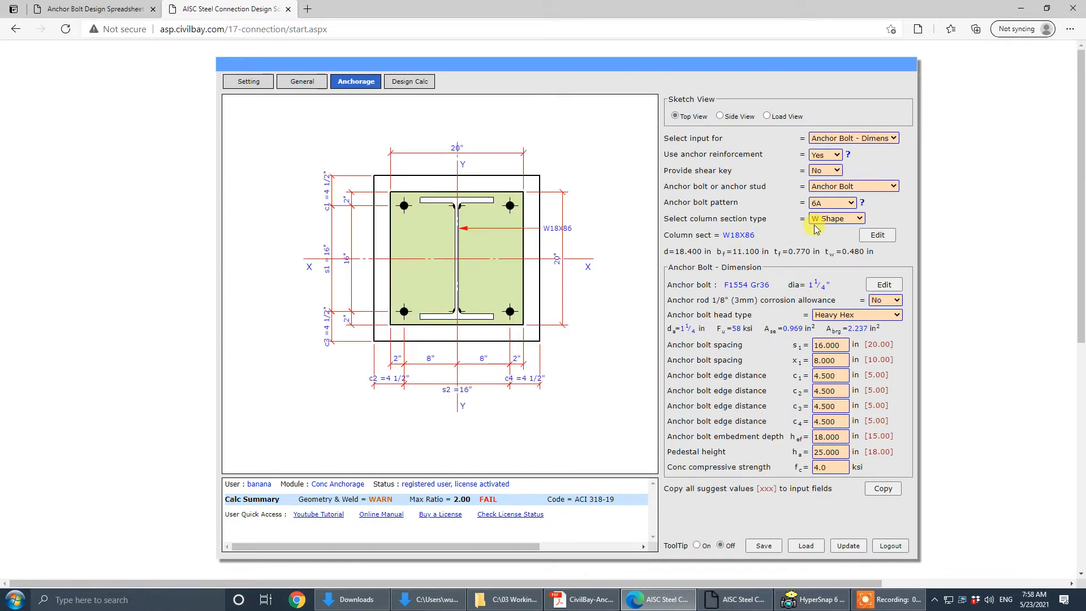
# - Consult the W shape anchor bolt pattern chart and set the anchor bolt pattern to 4A
pyautogui.click(696, 545)
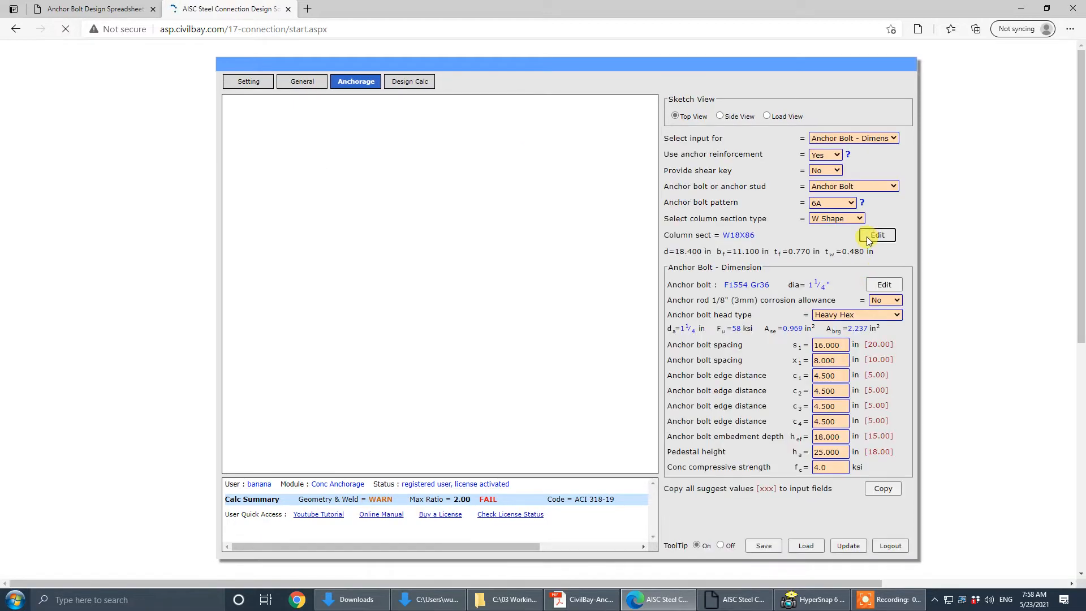
pyautogui.click(862, 204)
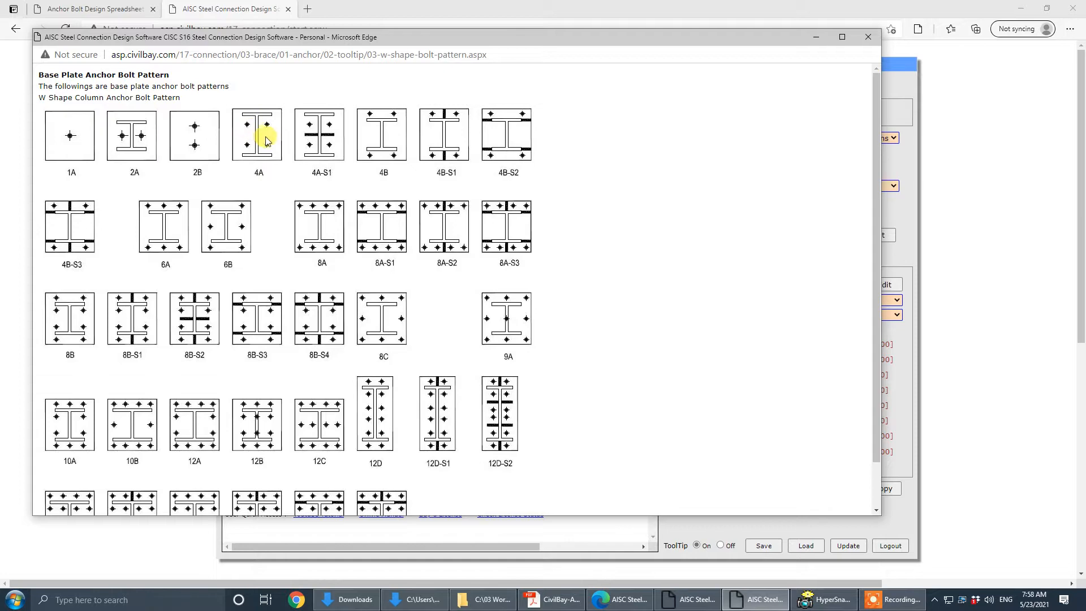
pyautogui.click(868, 37)
pyautogui.click(726, 547)
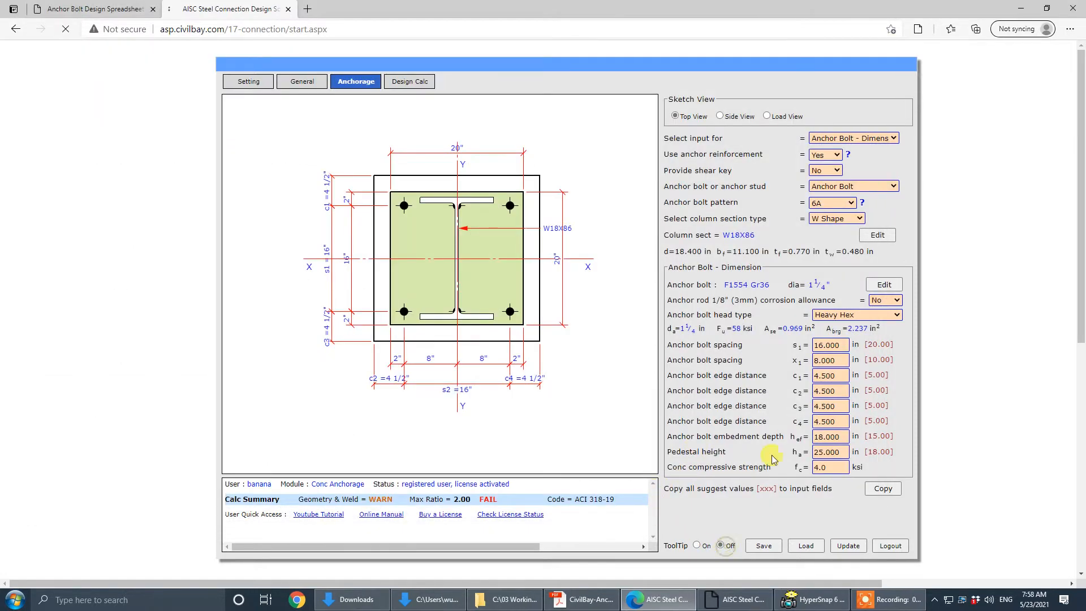
pyautogui.click(846, 203)
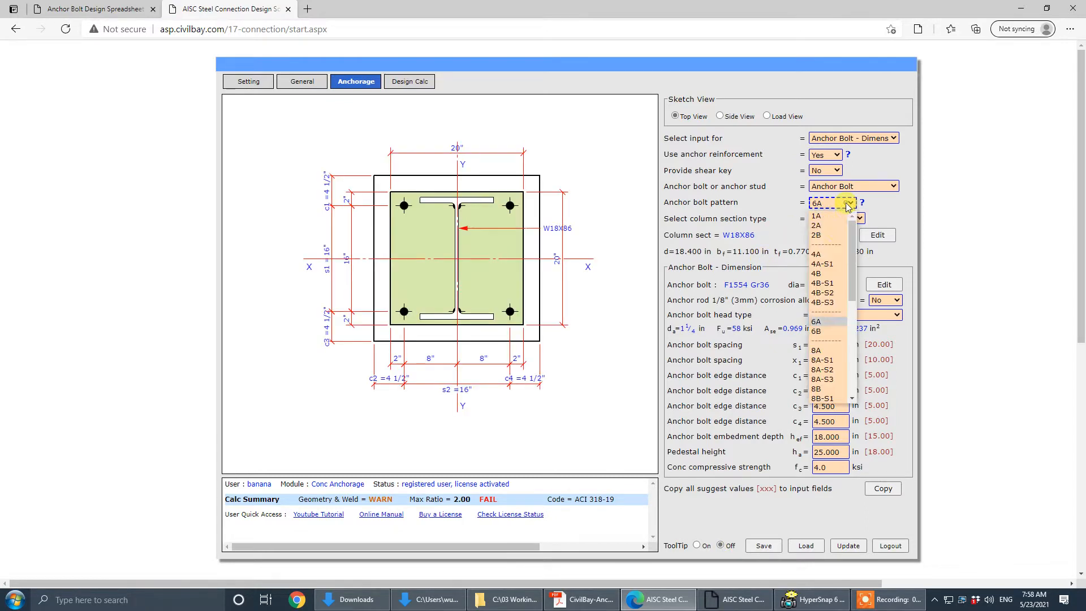
pyautogui.click(825, 255)
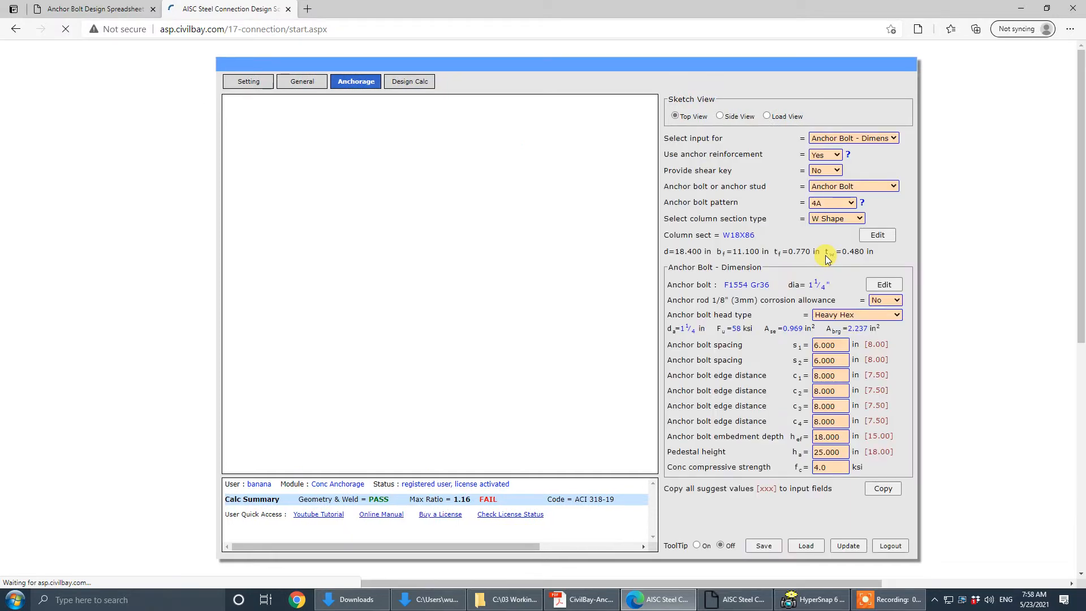
# - Check Example 1's base plate sketch in the tutorial PDF and set anchor bolt spacings s1 and s2 to 10 in on the web page
pyautogui.click(582, 599)
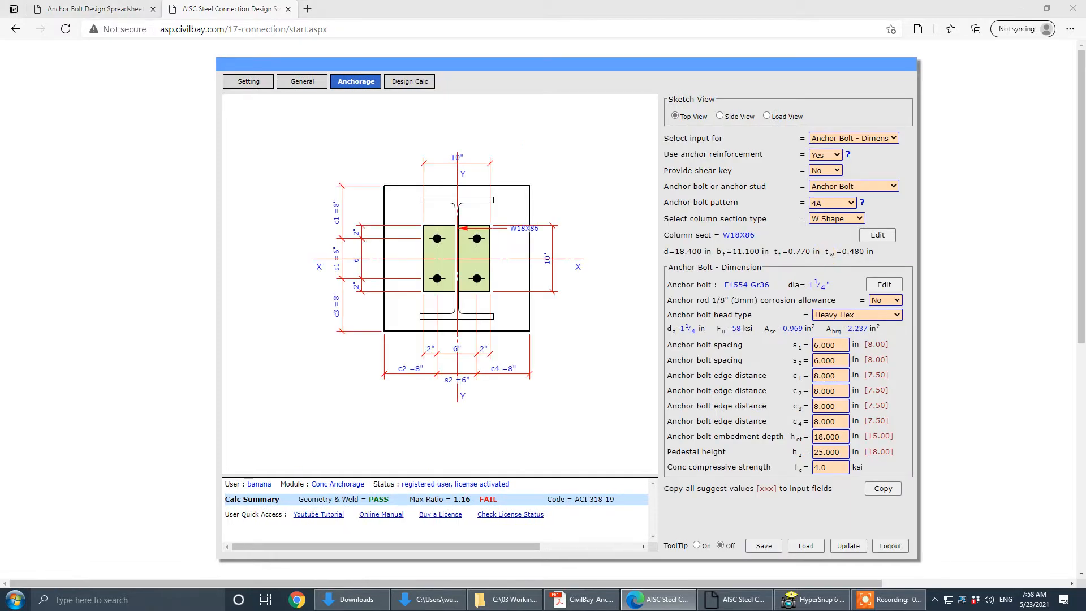
pyautogui.moveTo(635, 131); pyautogui.dragTo(553, 126)
pyautogui.click(715, 123)
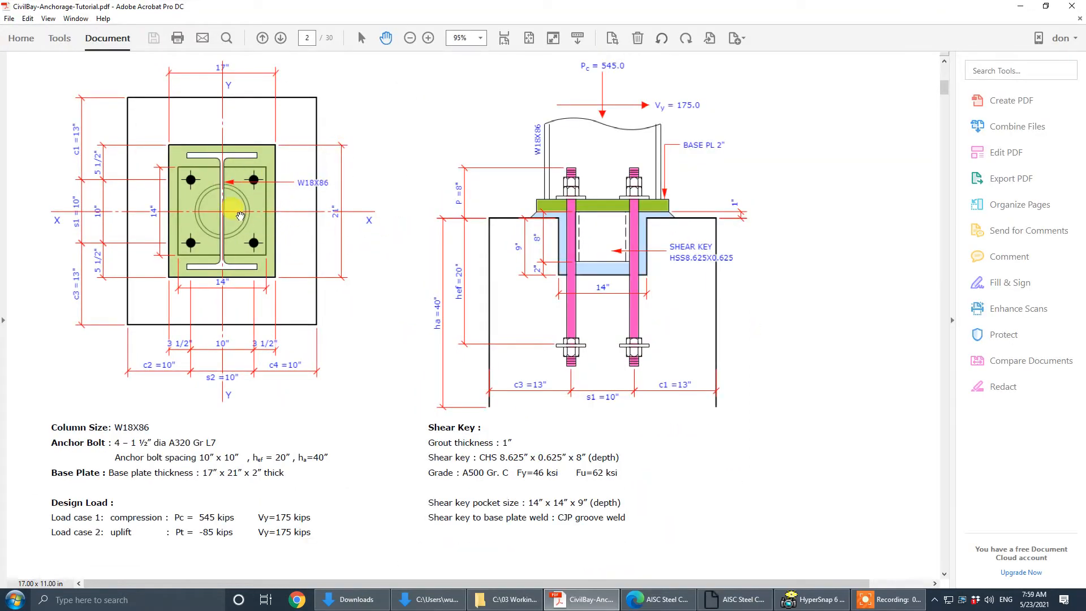
pyautogui.hotkey('alt', 'Tab')
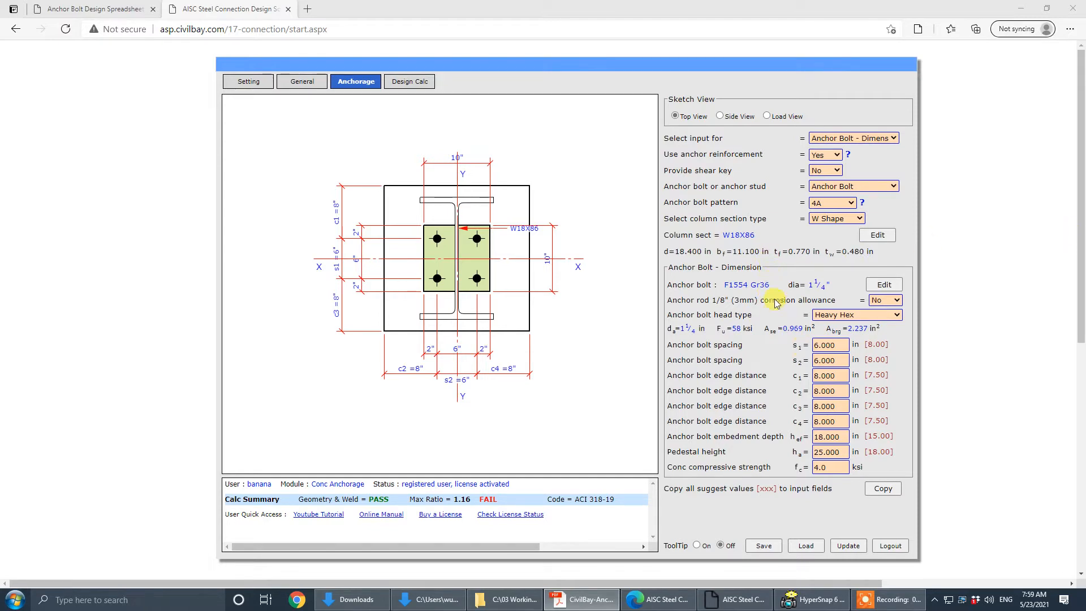
pyautogui.click(846, 199)
pyautogui.press('Tab')
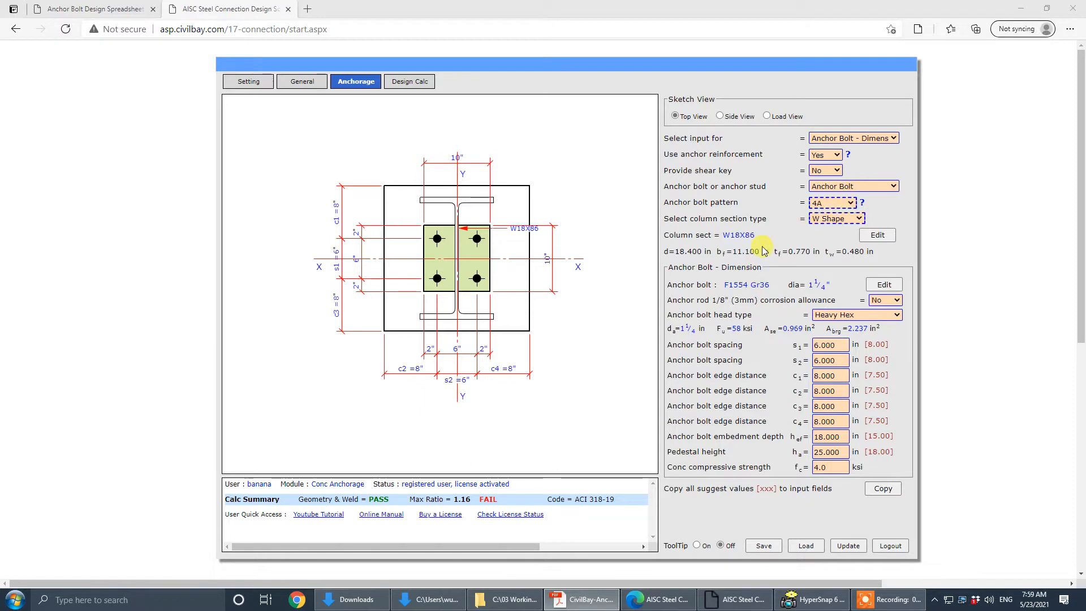
pyautogui.press('Tab')
pyautogui.press('Tab')
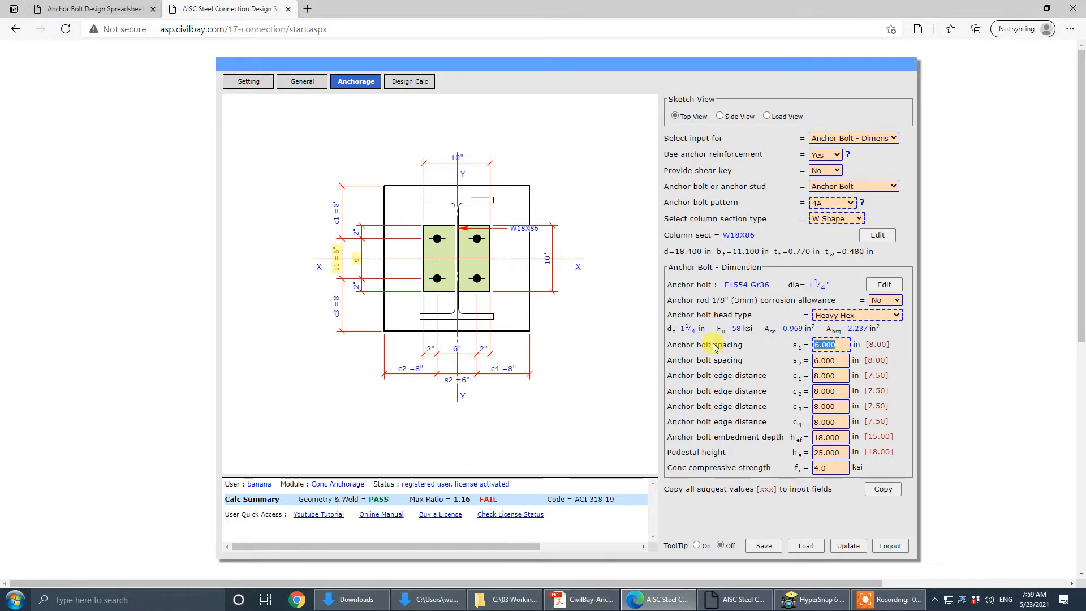
pyautogui.write('10')
pyautogui.press('Tab')
pyautogui.click(843, 361)
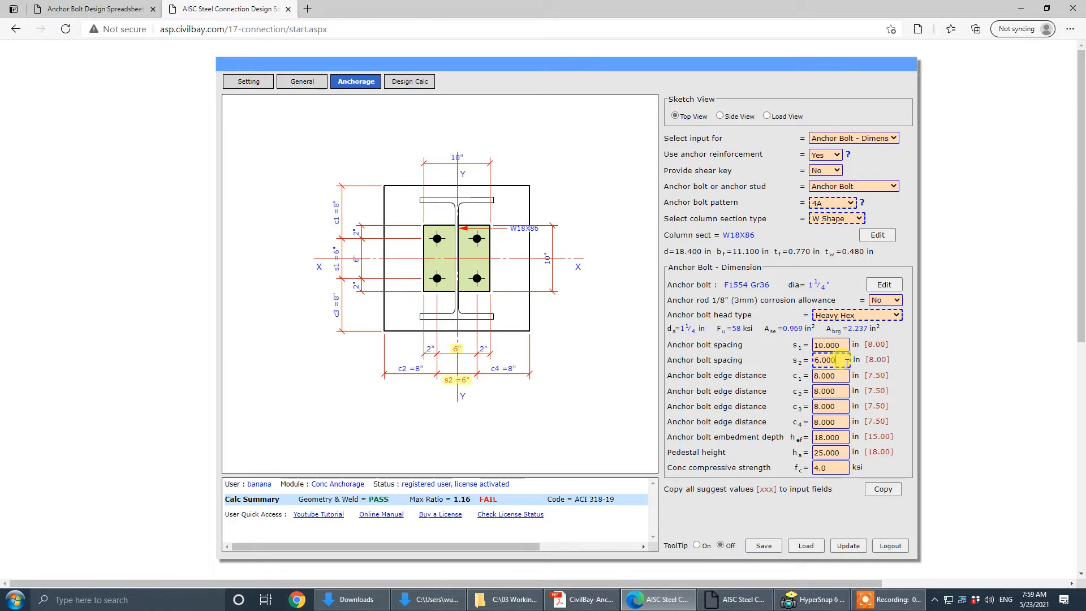
pyautogui.doubleClick(842, 361)
pyautogui.write('10')
pyautogui.press('Tab')
# - Set the anchor bolt edge distances c1 and c3 to 13 in and c2 and c4 to 10 in
pyautogui.click(837, 377)
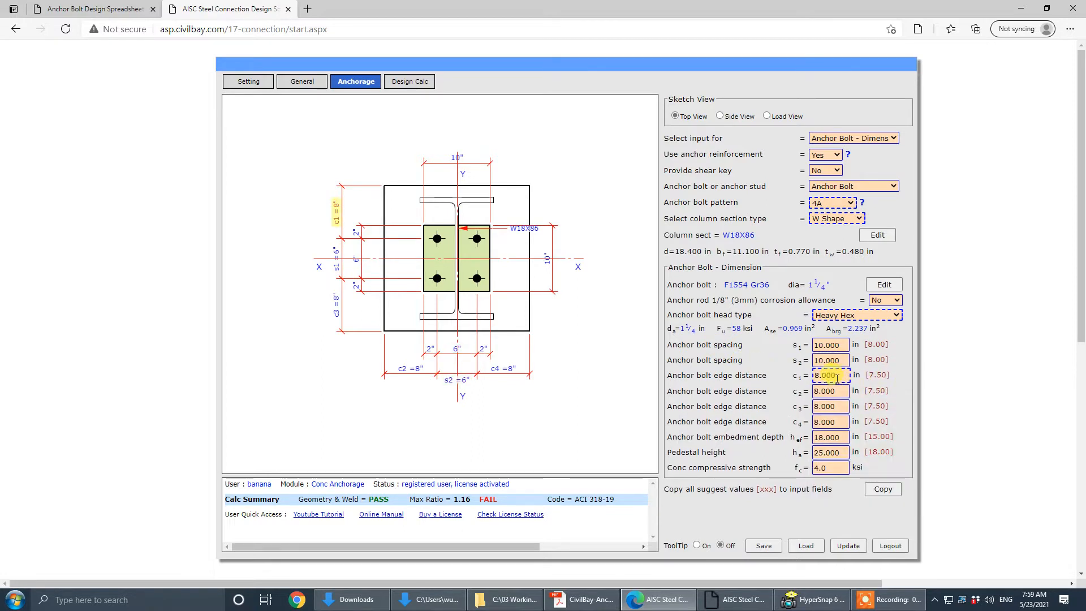
pyautogui.doubleClick(841, 377)
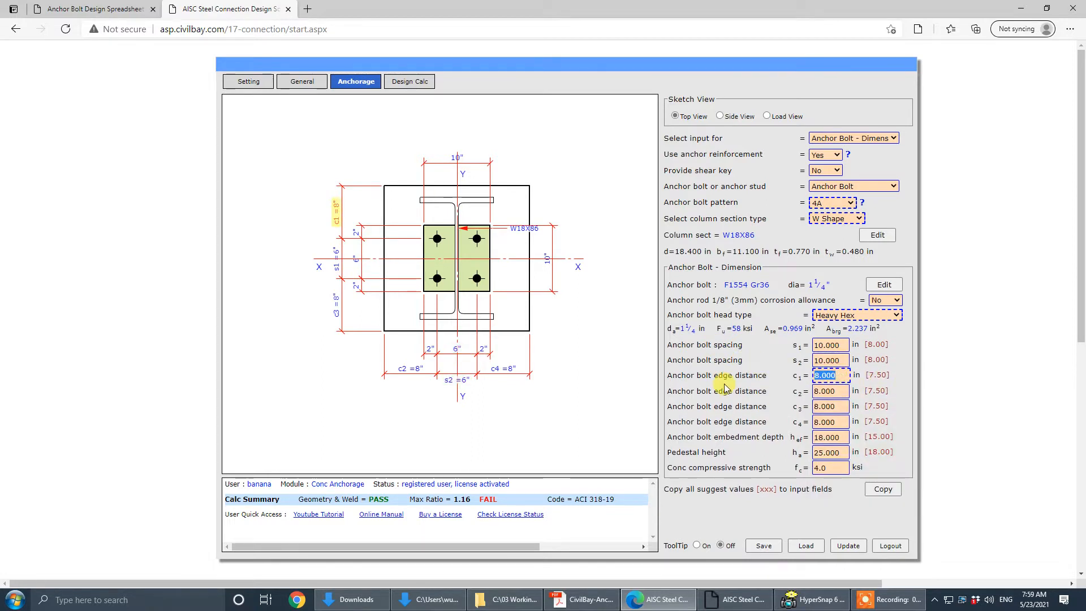
pyautogui.write('13')
pyautogui.press('Tab')
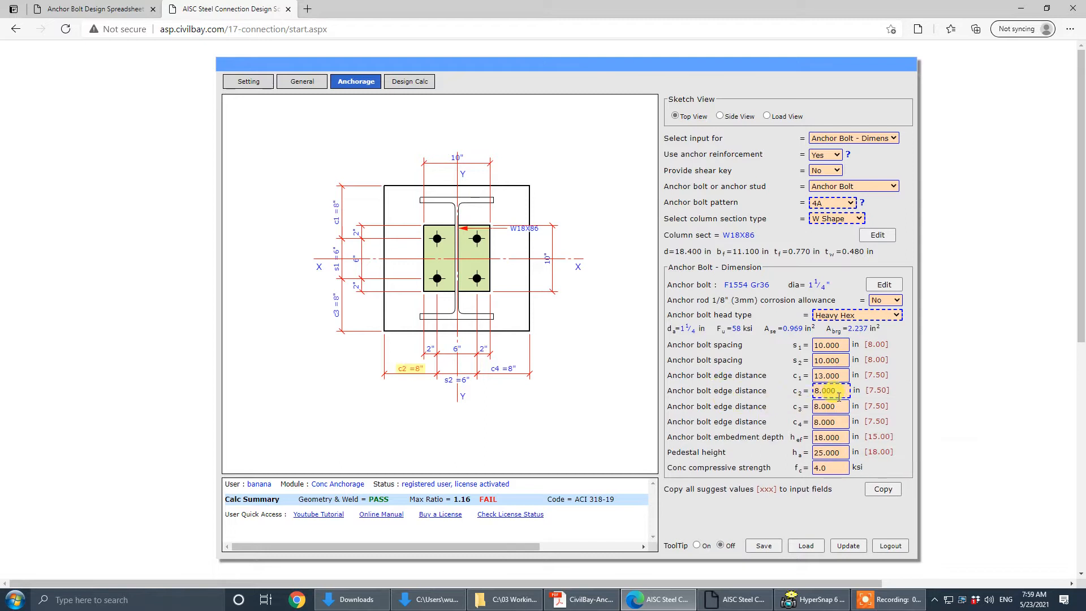
pyautogui.write('10')
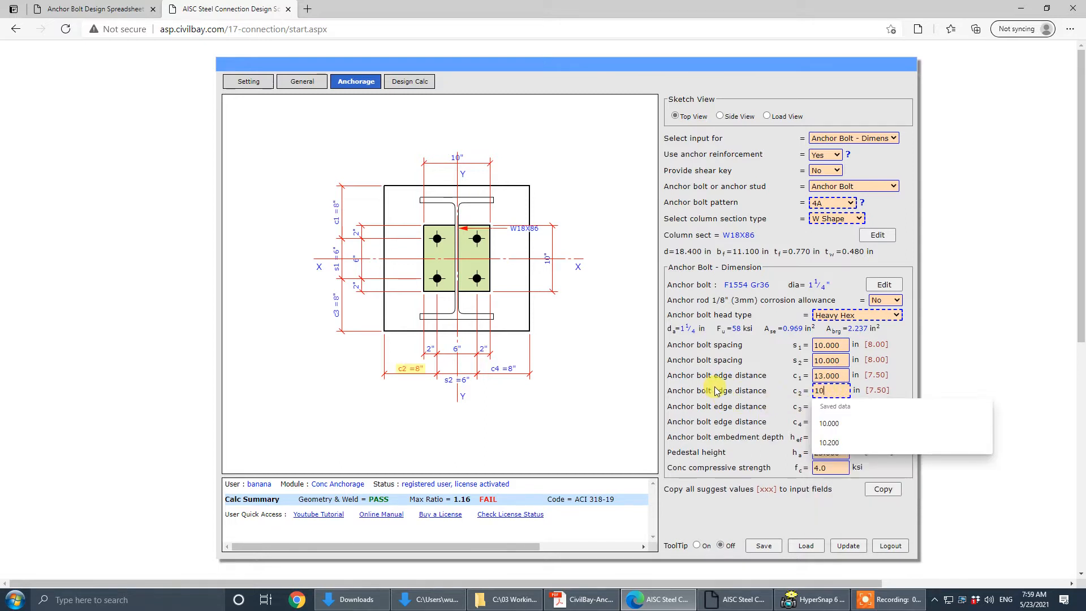
pyautogui.click(838, 406)
pyautogui.doubleClick(838, 406)
pyautogui.write('13')
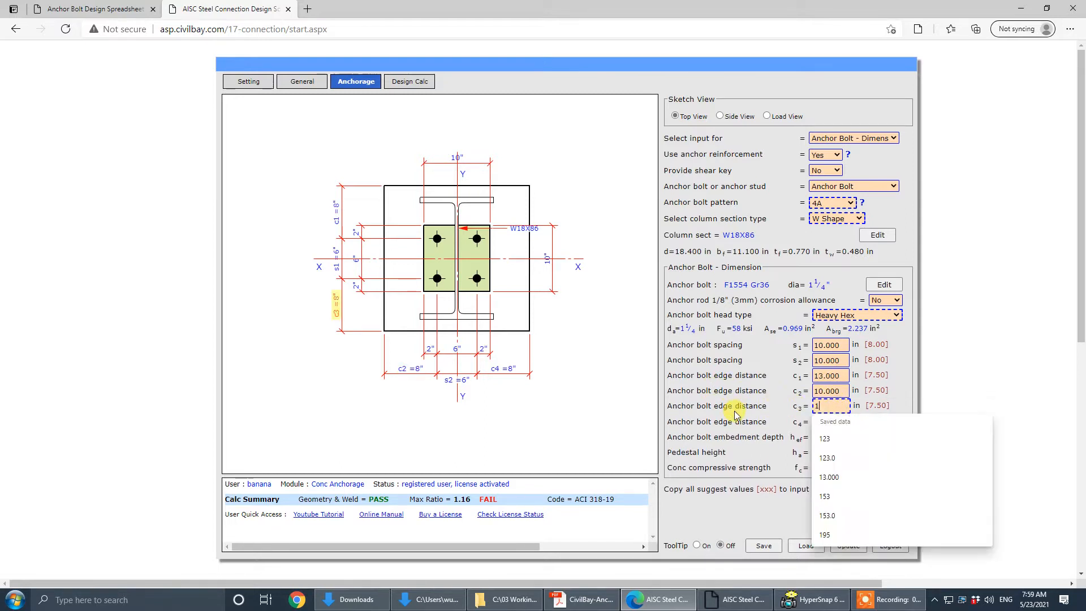
pyautogui.click(843, 420)
pyautogui.doubleClick(843, 420)
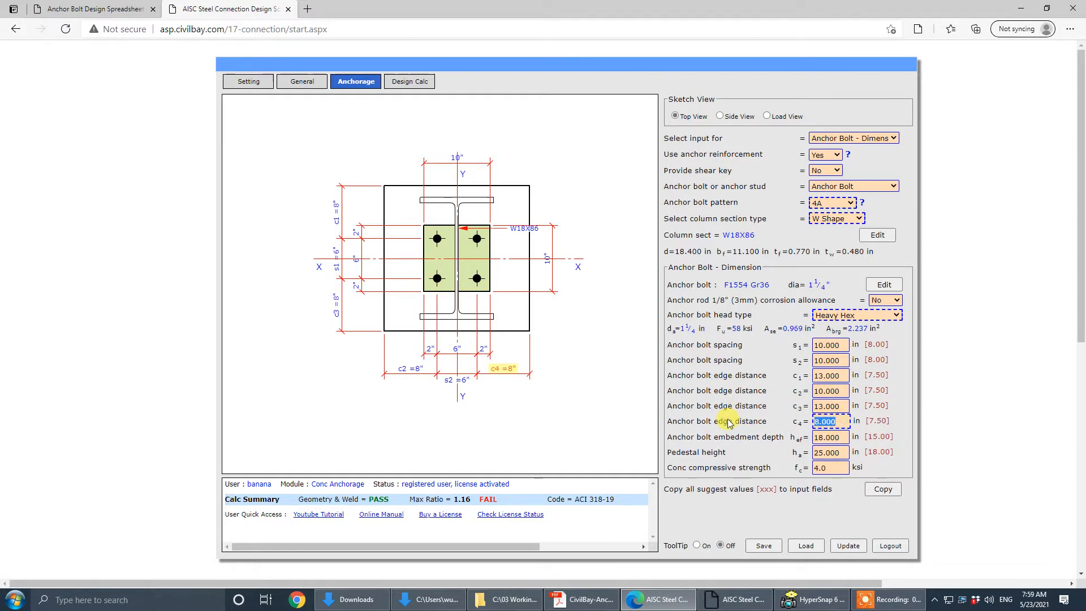
pyautogui.write('10')
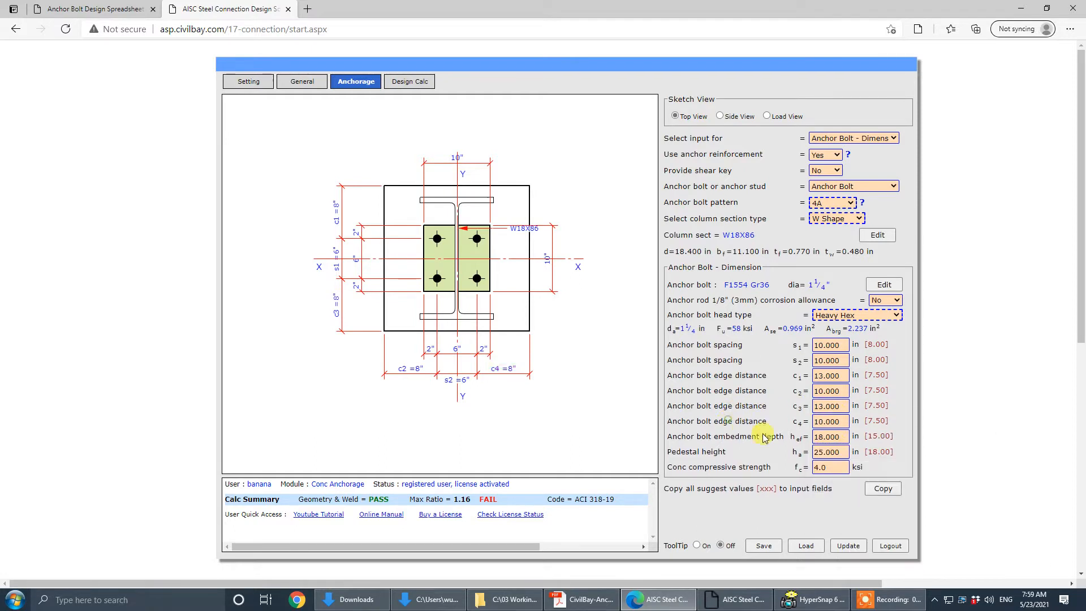
# - Set the anchor bolt embedment depth to 20 in and the pedestal height to 40 in, and update the calculation
pyautogui.press('Tab')
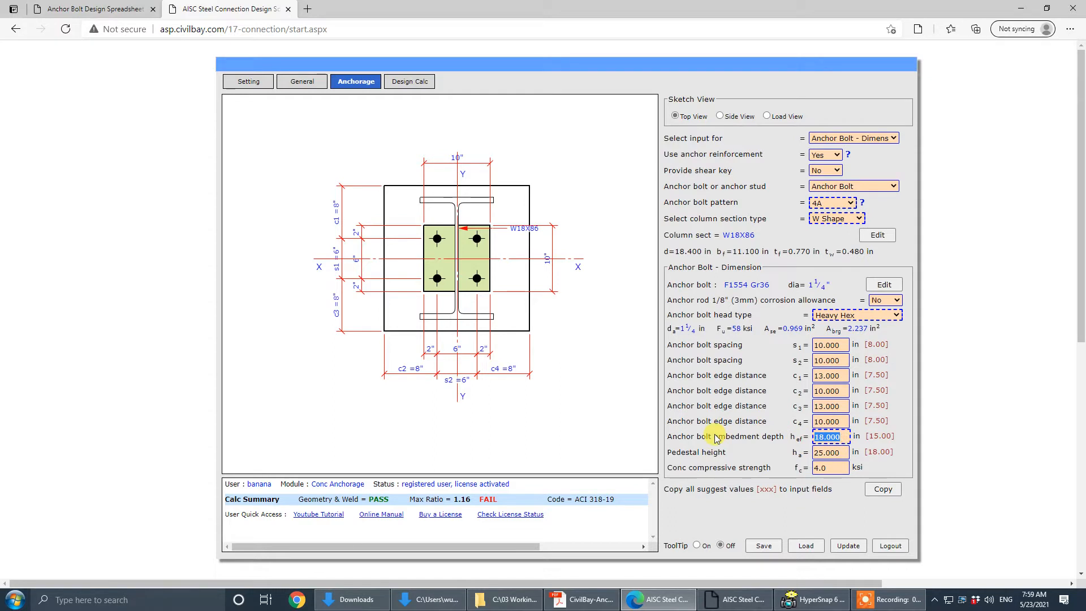
pyautogui.write('20')
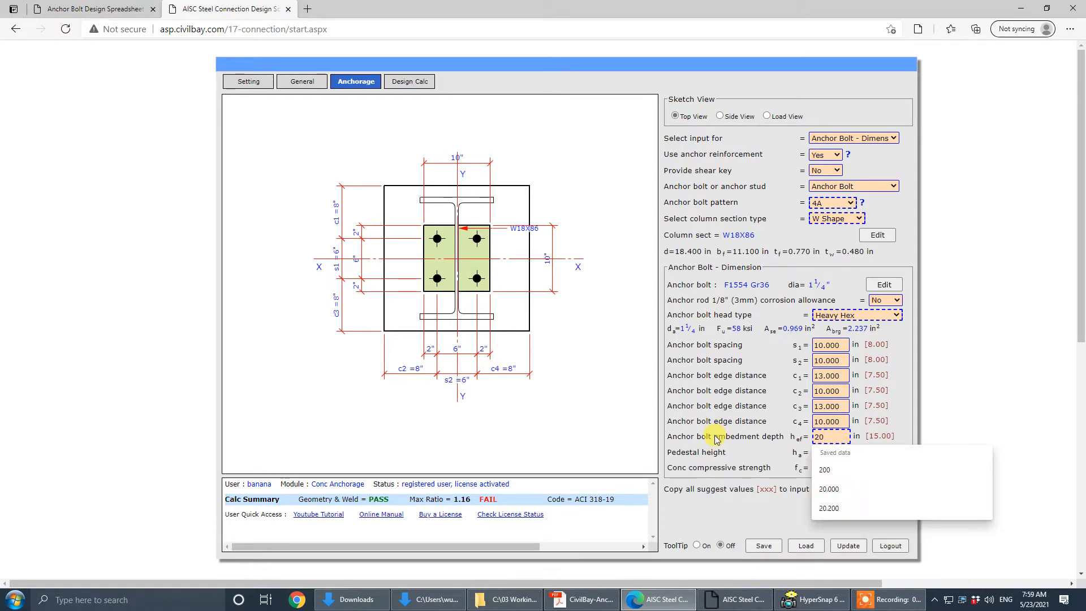
pyautogui.press('Tab')
pyautogui.click(843, 453)
pyautogui.doubleClick(843, 452)
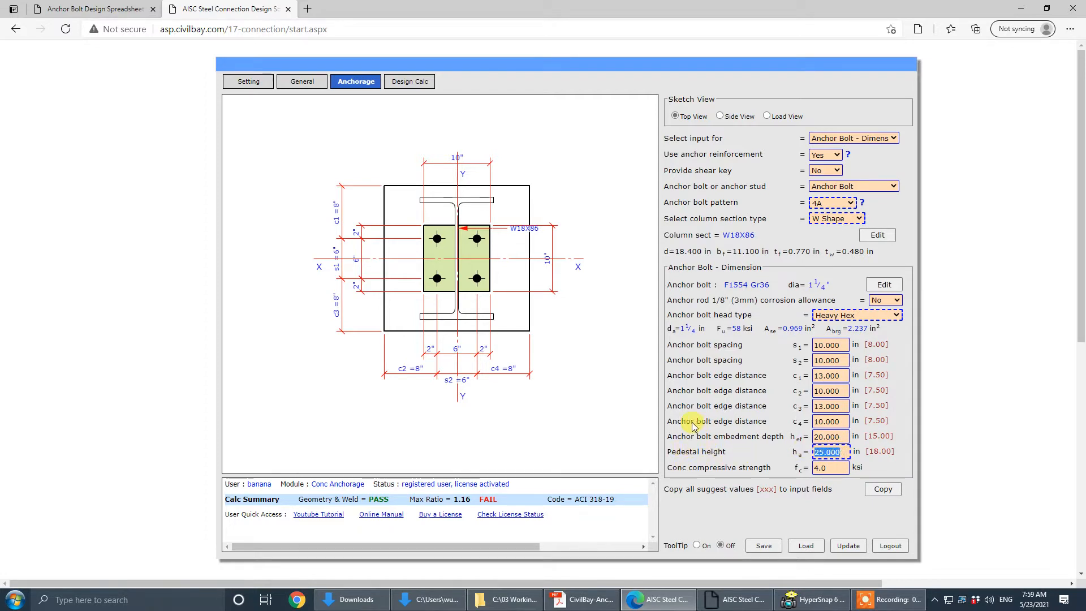
pyautogui.write('40')
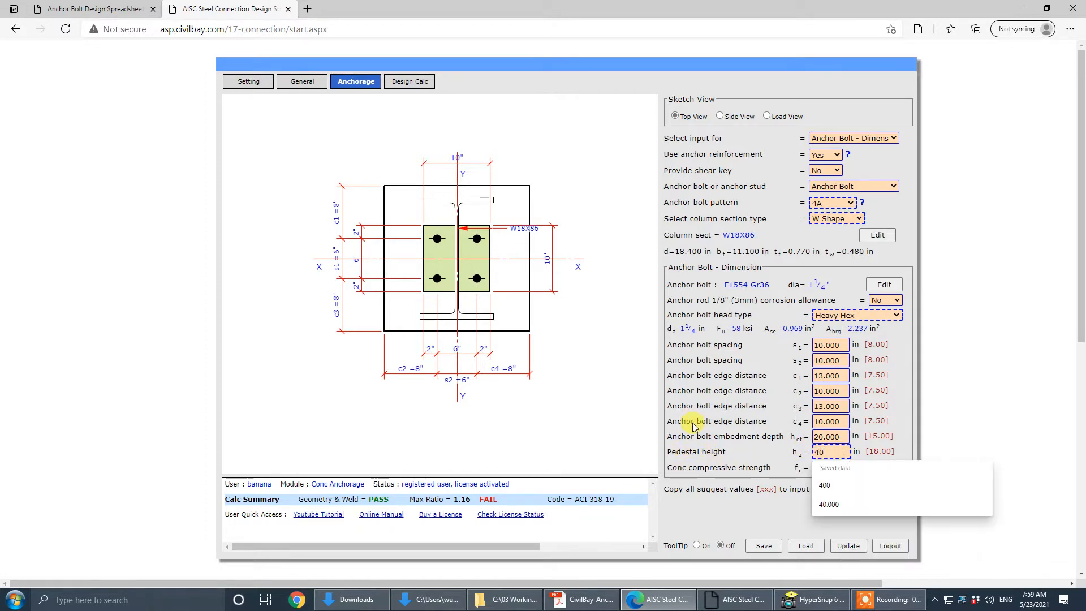
pyautogui.press('Tab')
pyautogui.click(830, 466)
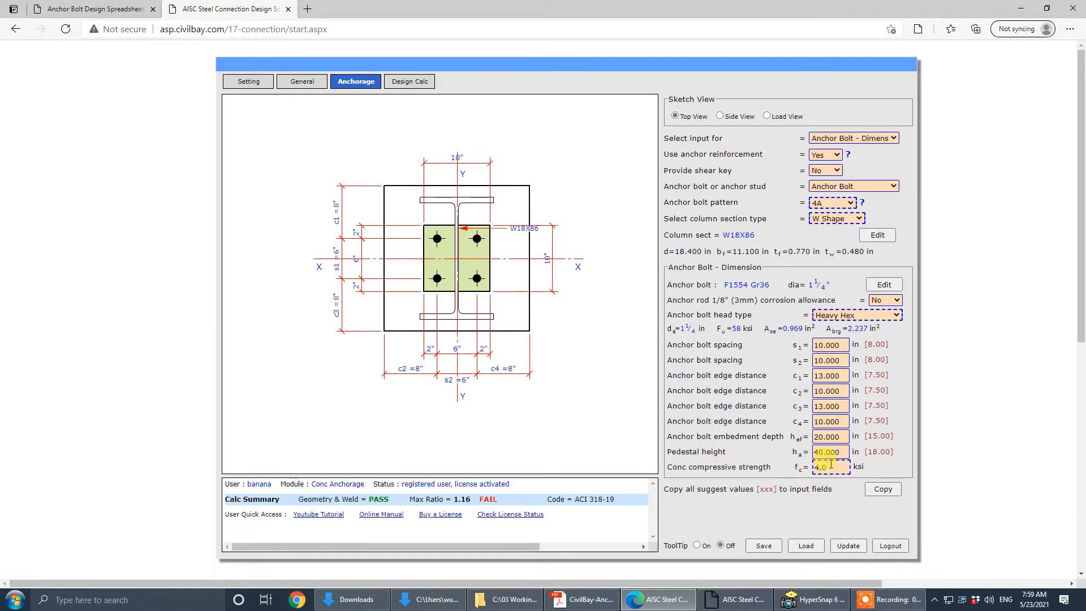
pyautogui.hotkey('alt', 'Tab')
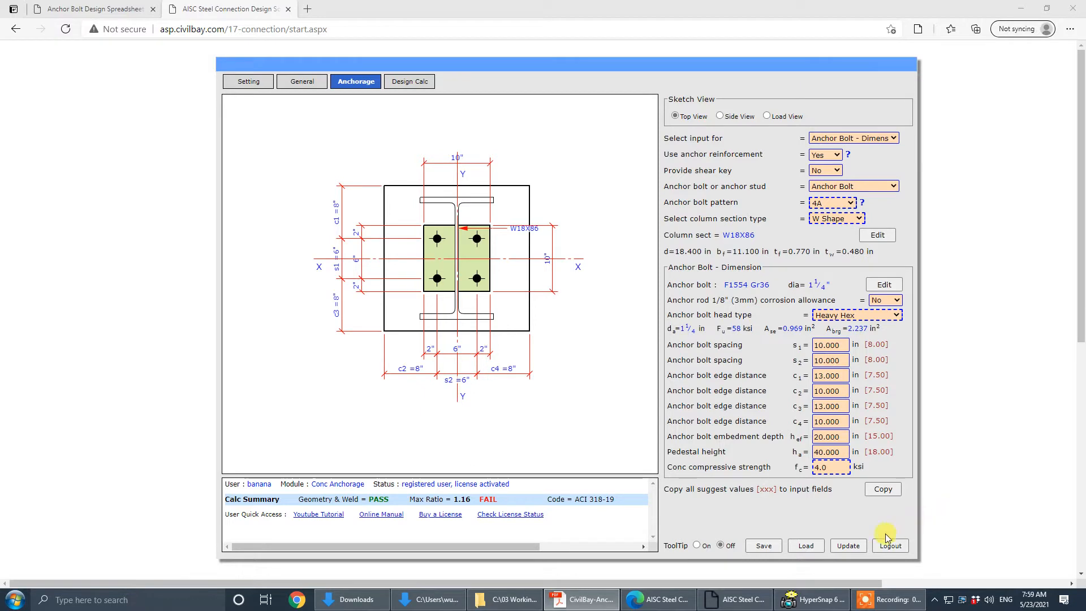
pyautogui.click(857, 546)
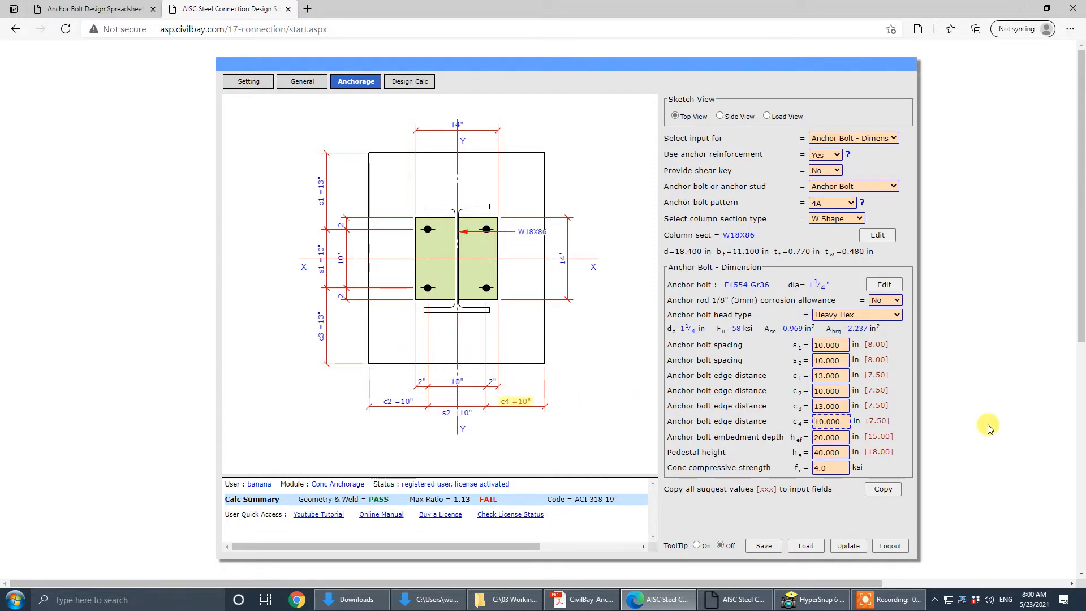
# - Switch the input category to Base Plate and set the base plate horizontal edge distance to 3.5 in
pyautogui.click(879, 140)
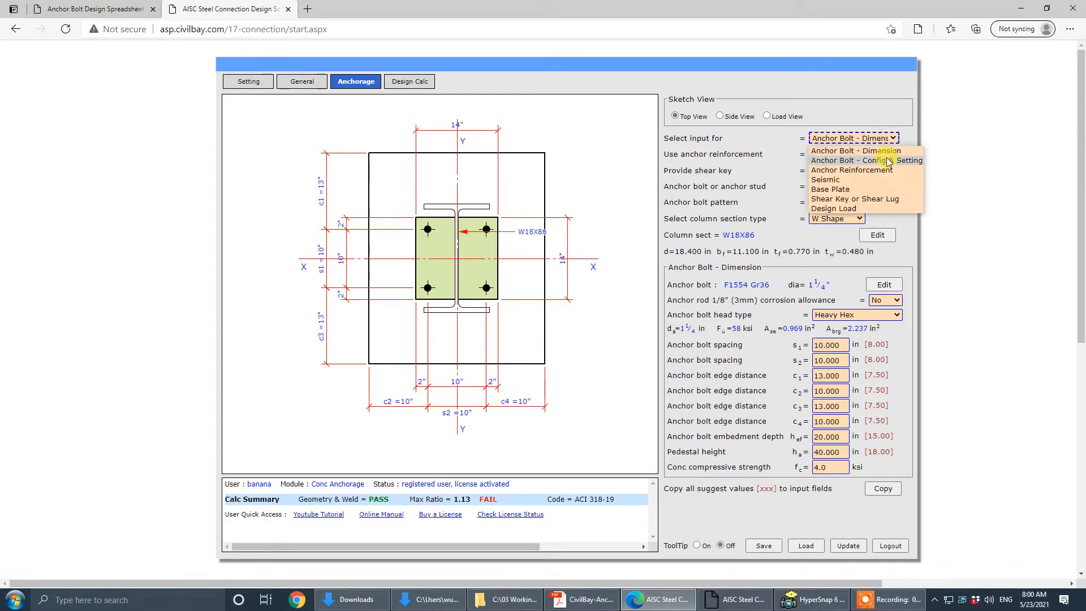
pyautogui.click(873, 189)
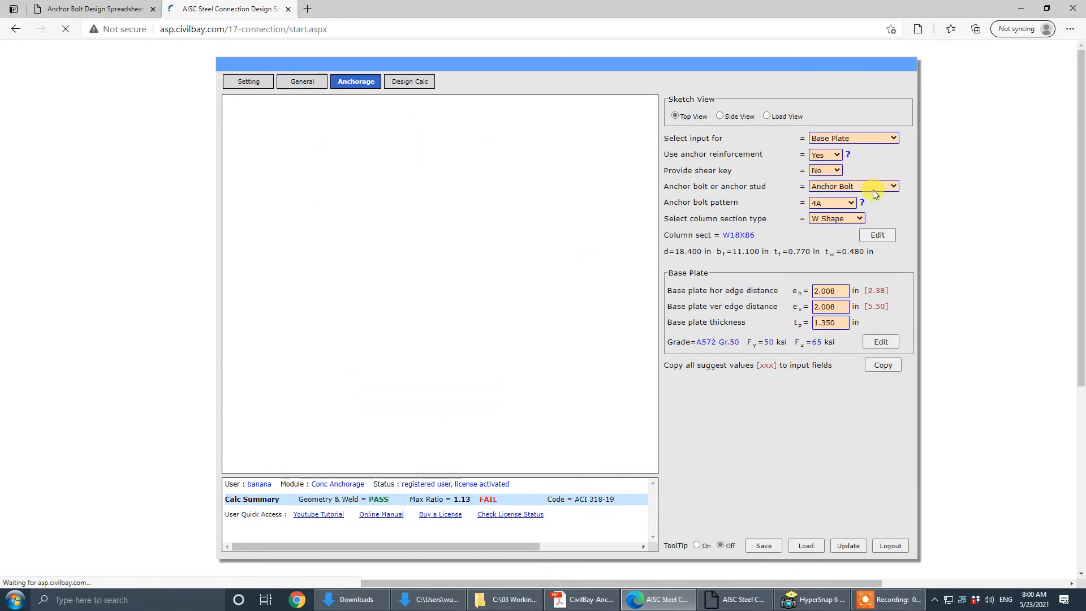
pyautogui.click(837, 290)
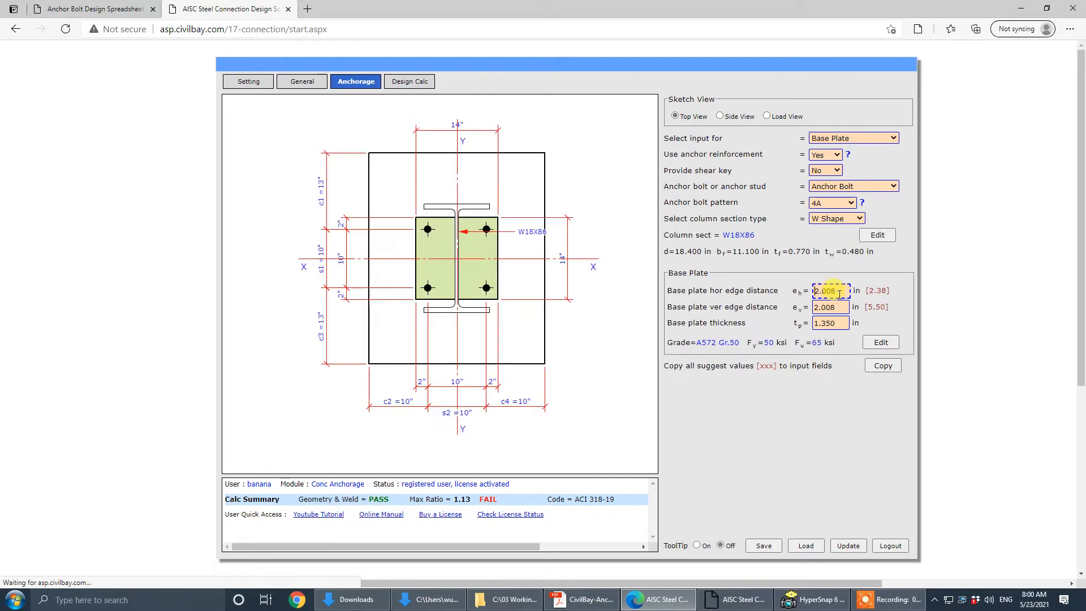
pyautogui.moveTo(837, 290); pyautogui.dragTo(705, 283)
pyautogui.write('3.5')
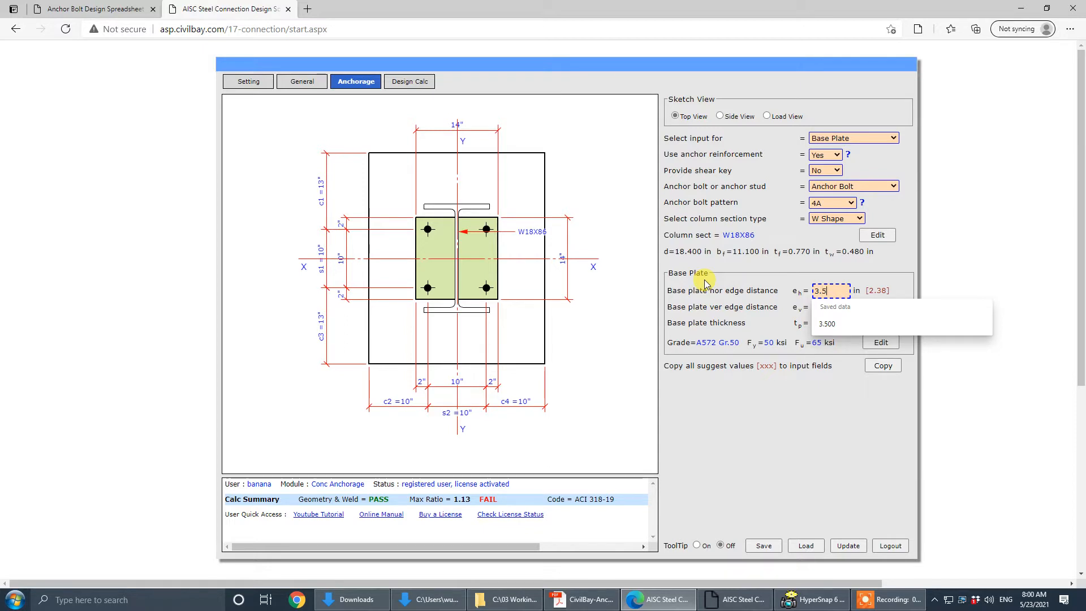
pyautogui.click(705, 283)
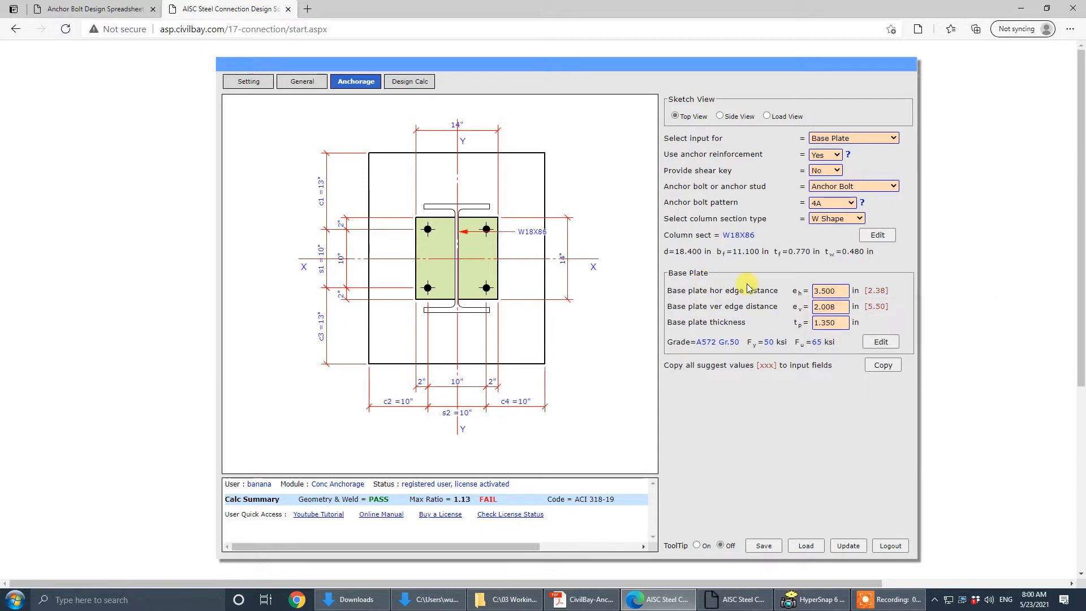
# - Check Example 1's base plate sketch in the tutorial PDF and set the base plate vertical edge distance to 5.5 in on the web page
pyautogui.hotkey('alt', 'Tab')
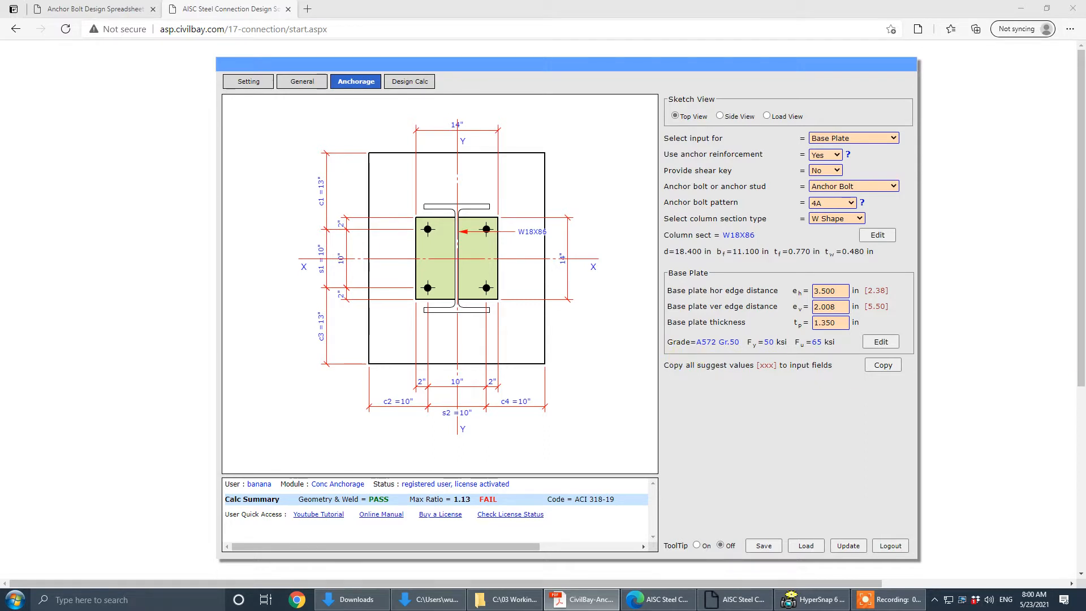
pyautogui.click(831, 202)
pyautogui.moveTo(1085, 54); pyautogui.dragTo(801, 53)
pyautogui.click(984, 54)
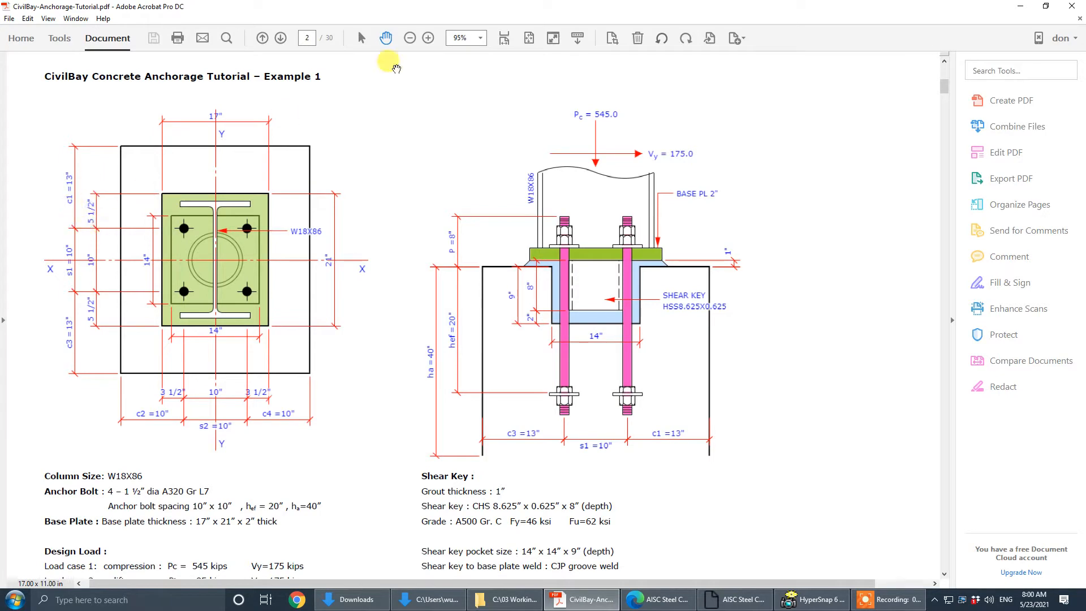
pyautogui.moveTo(475, 20); pyautogui.dragTo(1082, 57)
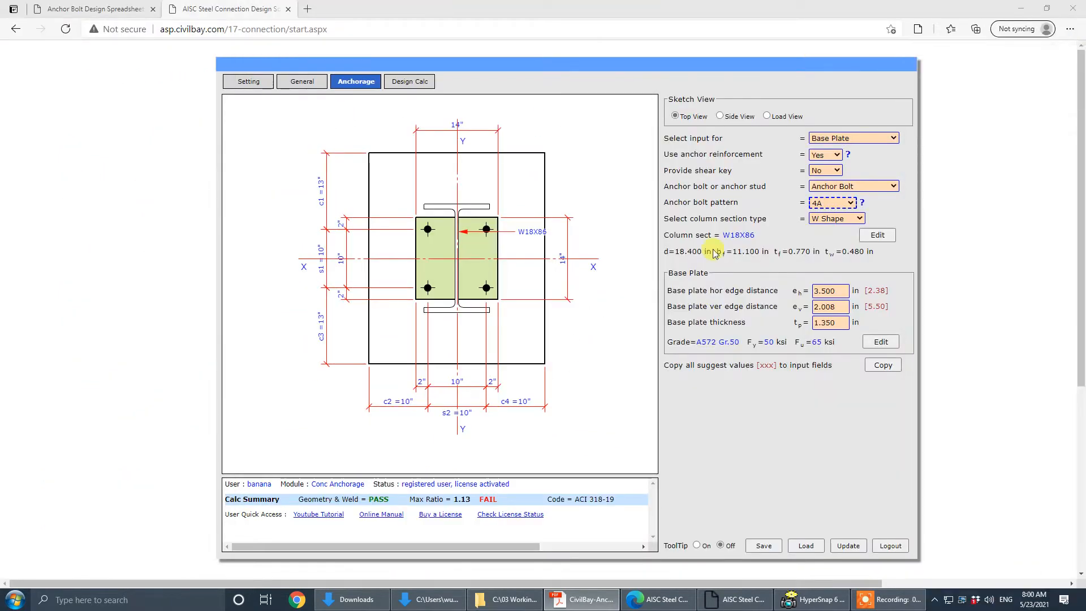
pyautogui.click(817, 306)
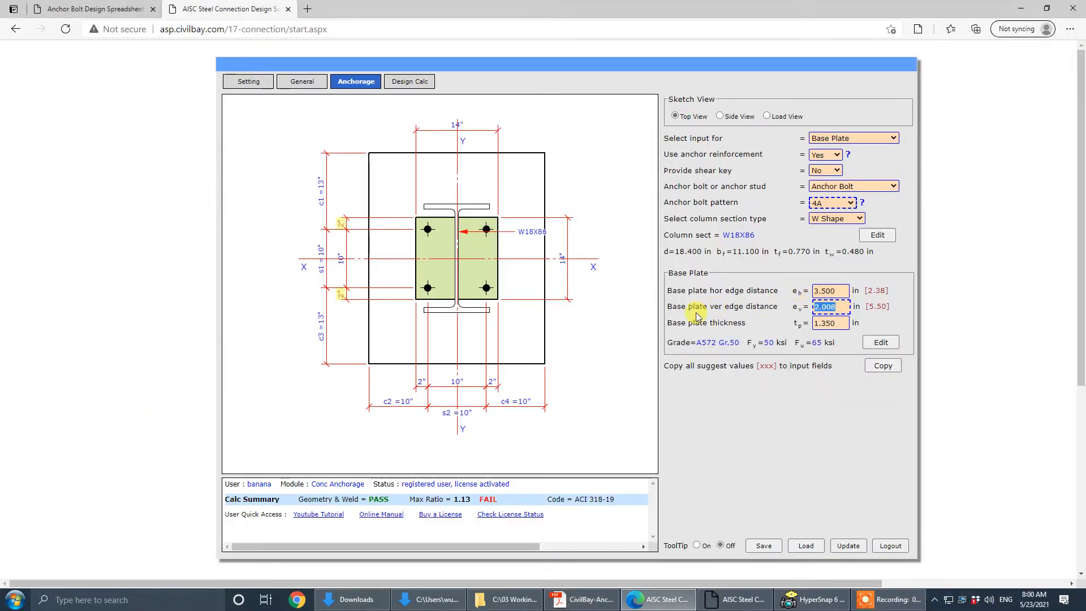
pyautogui.press('BackSpace')
pyautogui.press('BackSpace')
pyautogui.press('BackSpace')
pyautogui.press('BackSpace')
pyautogui.press('BackSpace')
pyautogui.write('5.')
pyautogui.press('Return')
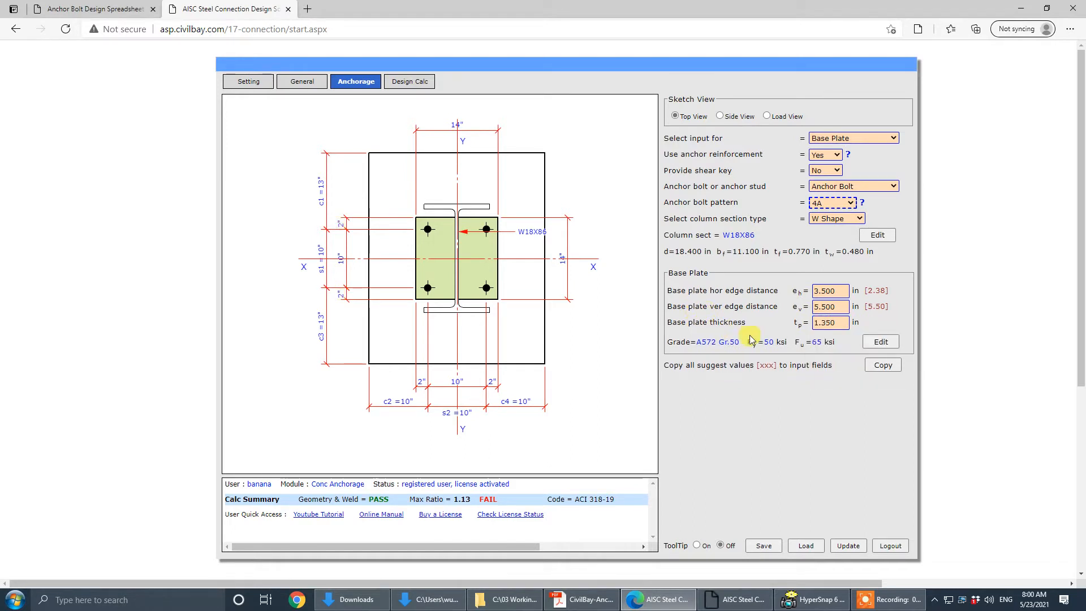
# - Set the base plate thickness to 2 in and update the sketch
pyautogui.press('Tab')
pyautogui.write('2')
pyautogui.press('Return')
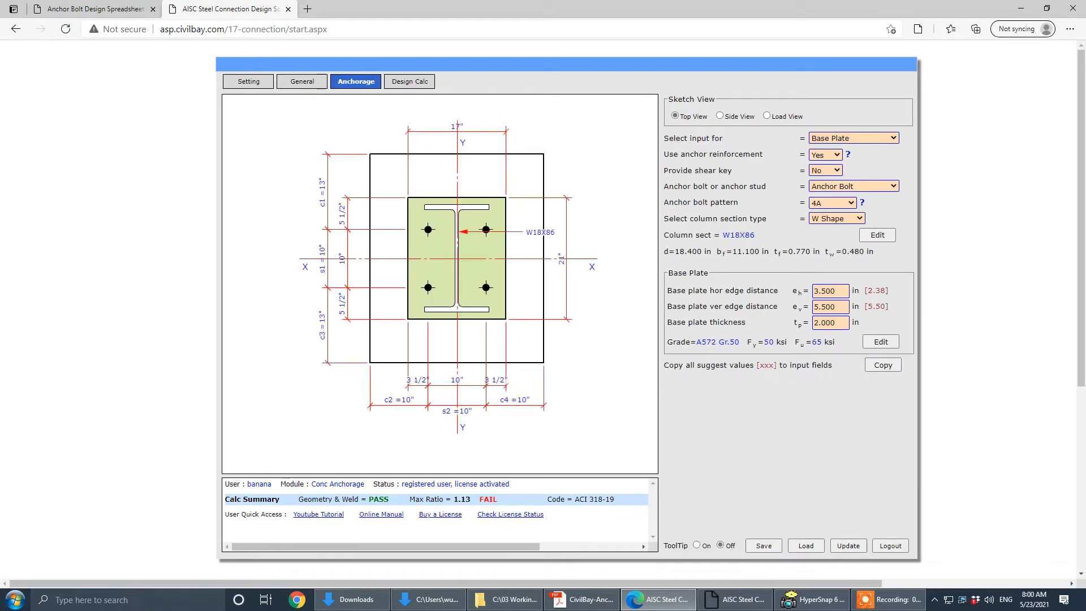
# - Change the base plate steel grade to A36 from the US ASTM material library
pyautogui.hotkey('alt', 'Tab')
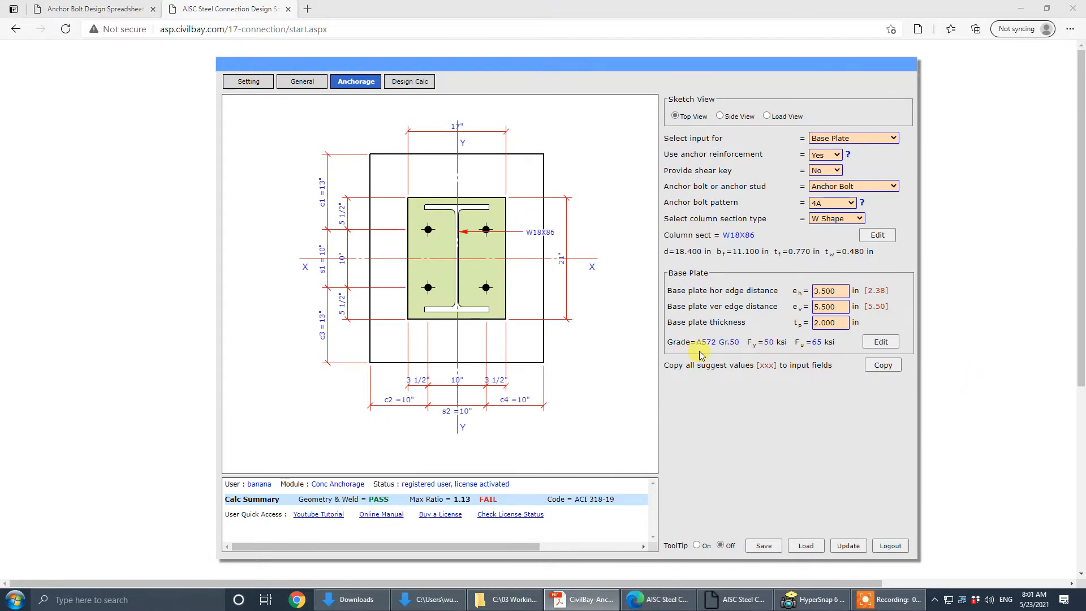
pyautogui.click(880, 342)
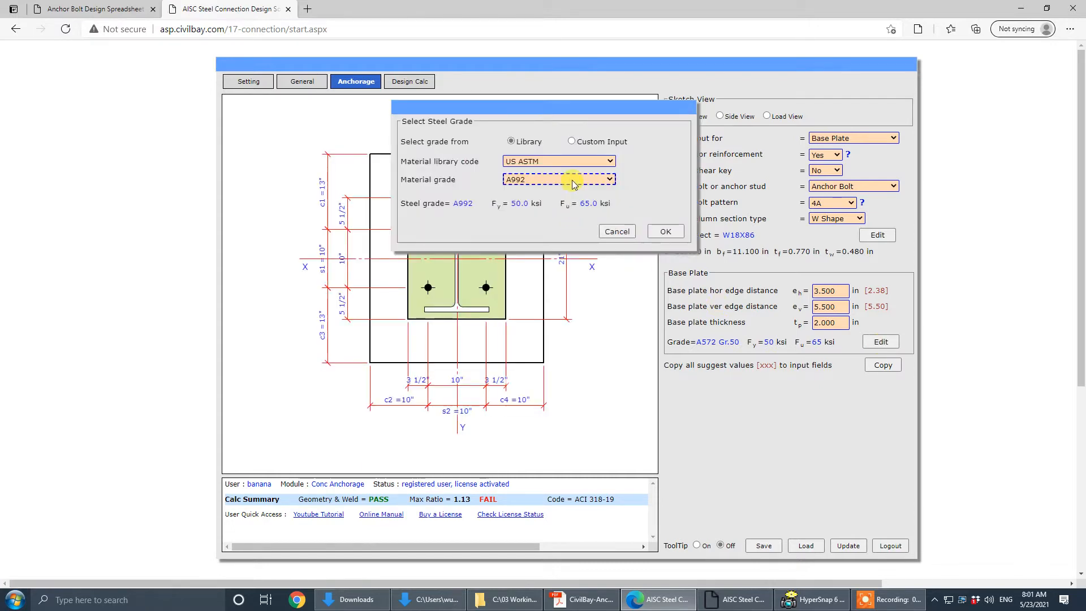
pyautogui.click(572, 180)
pyautogui.click(540, 211)
pyautogui.click(620, 230)
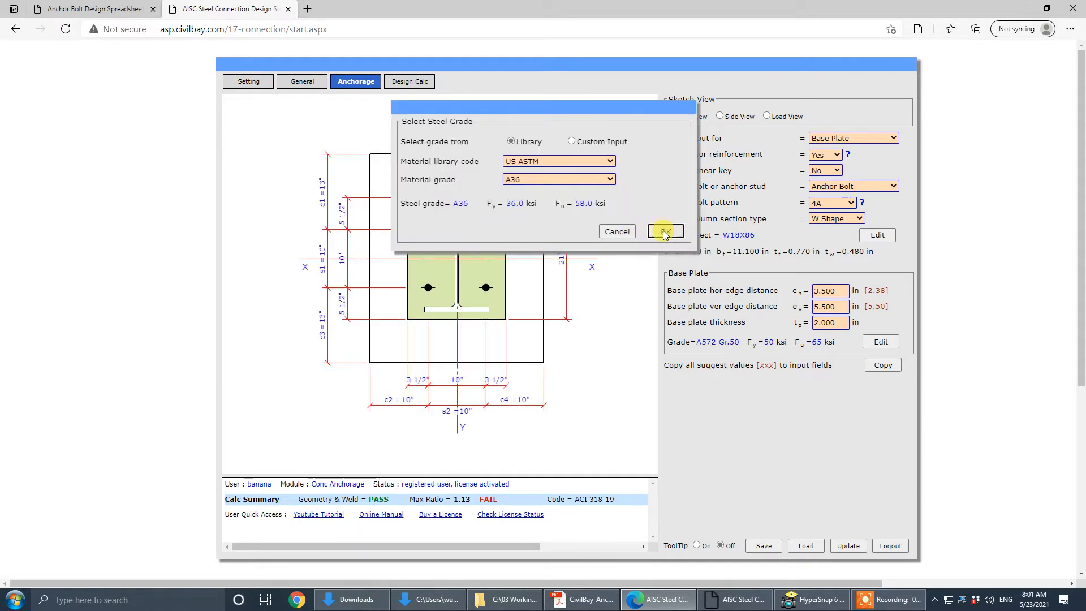
pyautogui.click(665, 231)
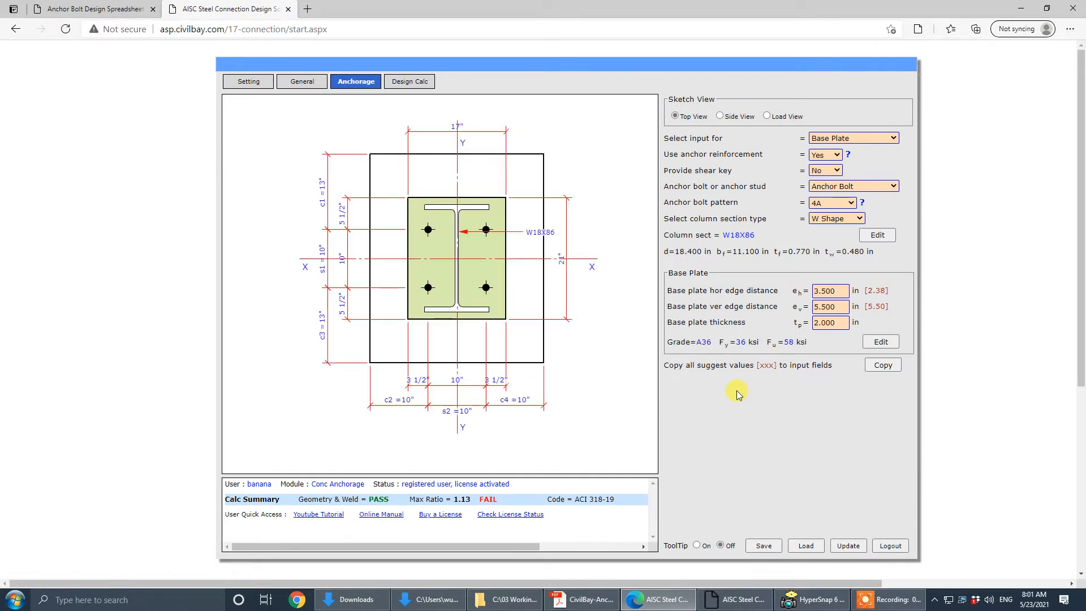
# - Compare the web page's top view with Example 1's sketch in the tutorial PDF and read the anchor bolt specification
pyautogui.click(815, 322)
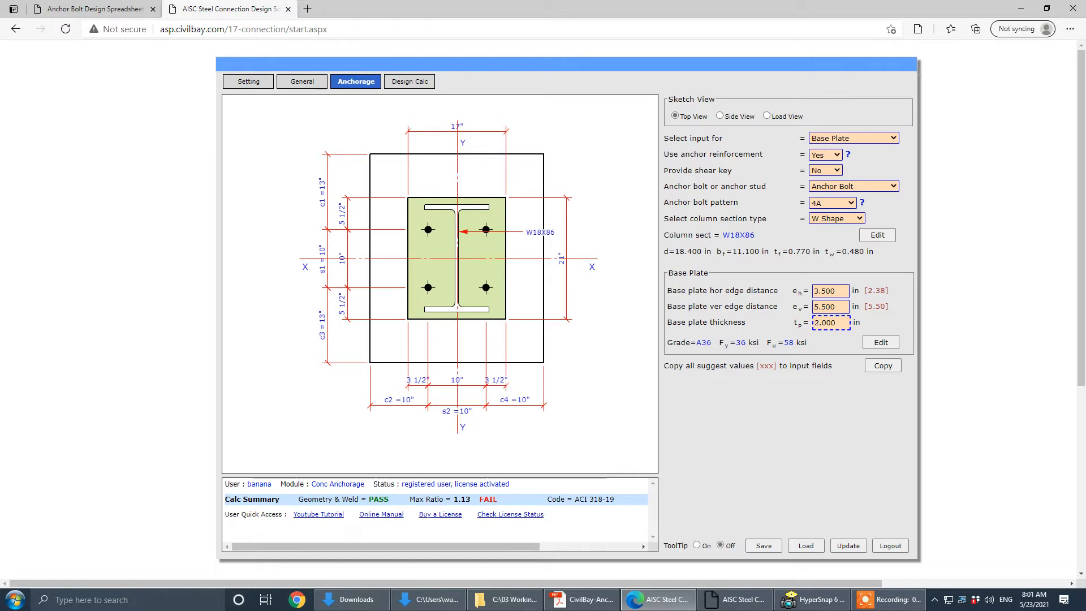
pyautogui.click(582, 600)
pyautogui.moveTo(639, 139); pyautogui.dragTo(536, 141)
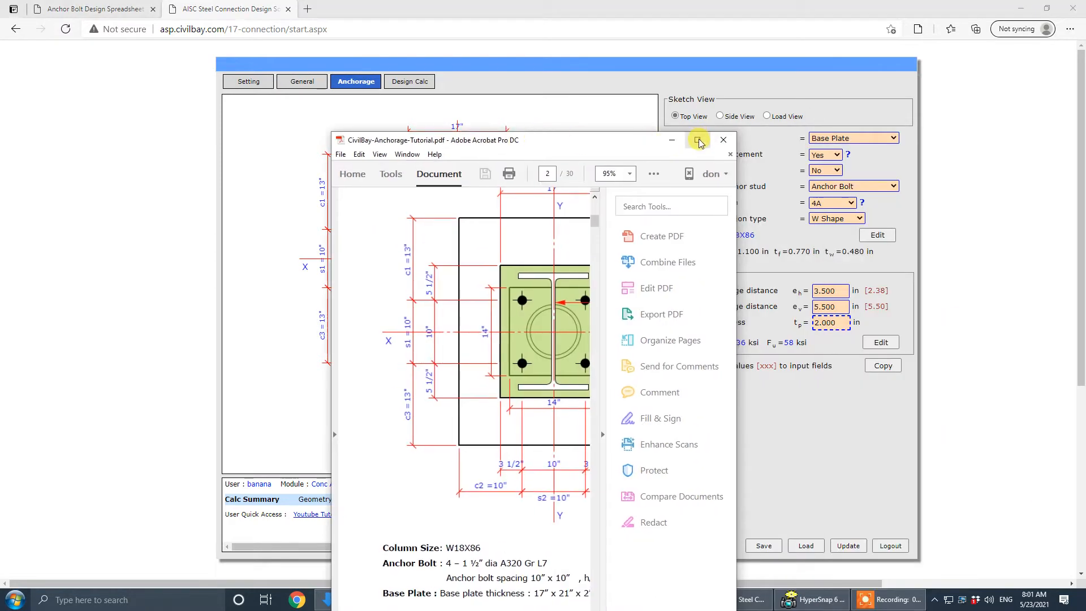
pyautogui.click(600, 434)
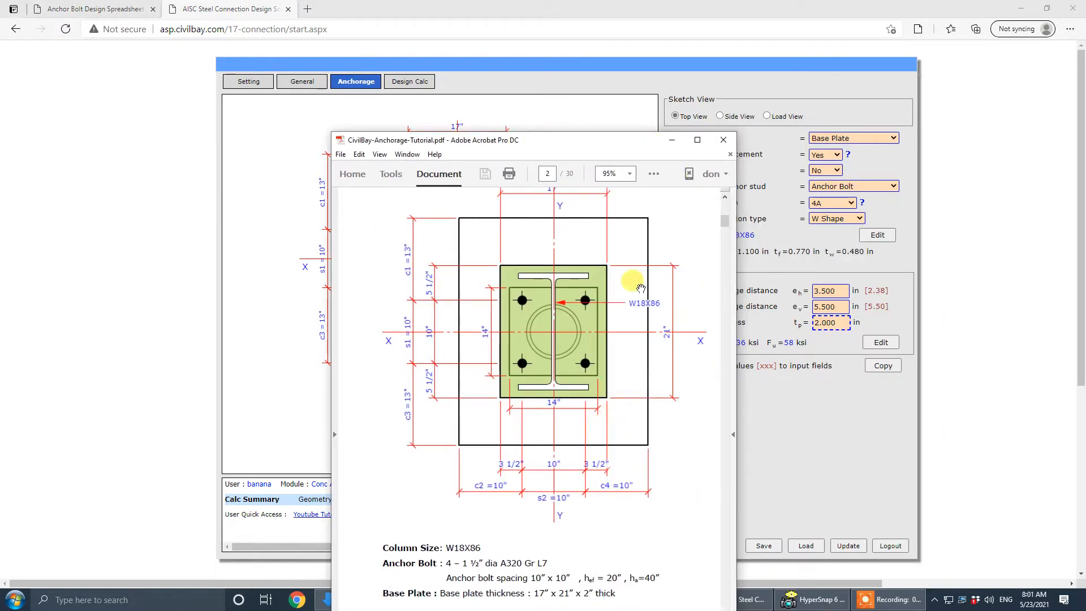
pyautogui.moveTo(588, 148); pyautogui.dragTo(876, 141)
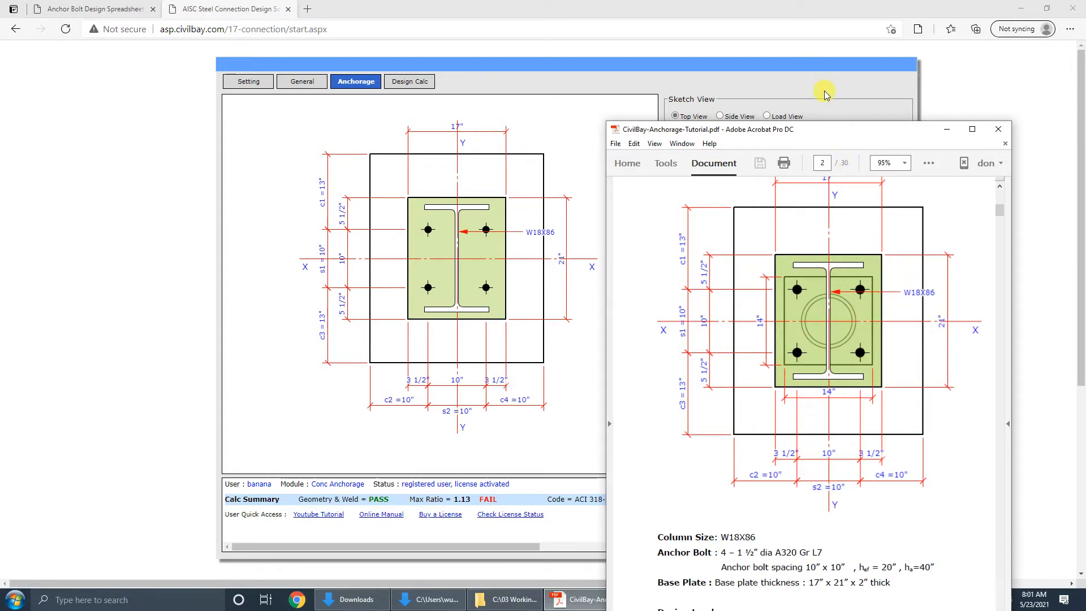
pyautogui.moveTo(830, 131); pyautogui.dragTo(819, 44)
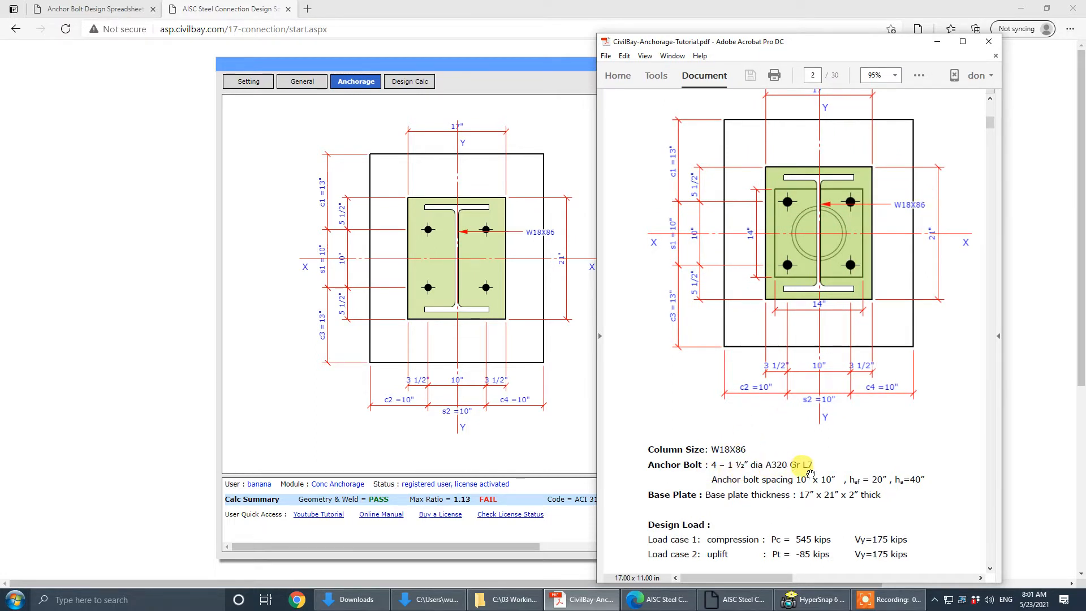
pyautogui.moveTo(842, 45); pyautogui.dragTo(839, 0)
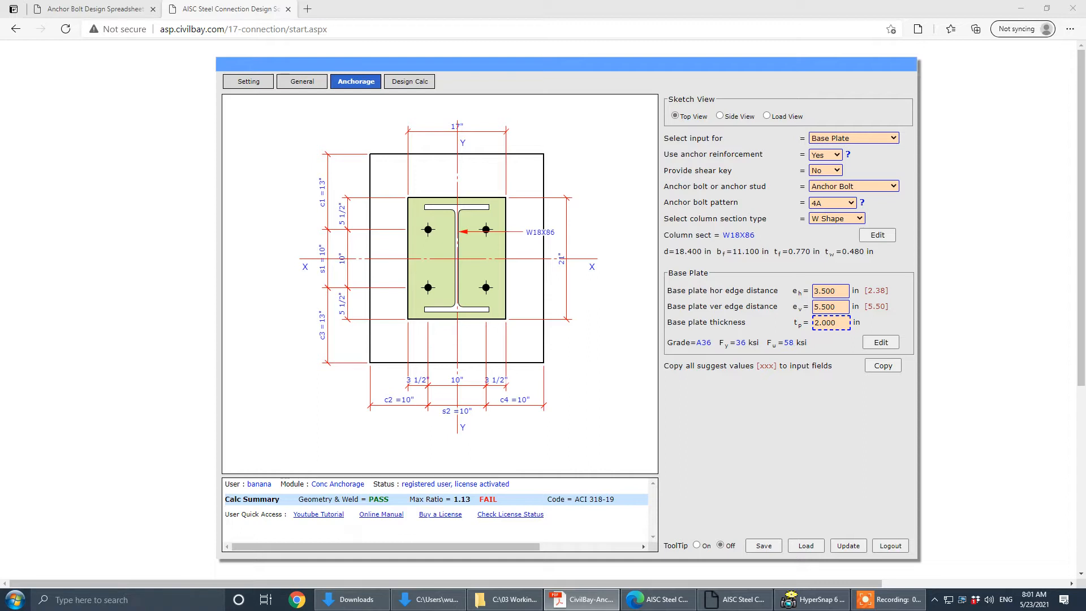
# - Switch the input category to Anchor Bolt - Dimension and set the anchor bolt to ASTM A320 Gr L7 with a 1 1/2 in diameter
pyautogui.click(857, 138)
pyautogui.click(861, 151)
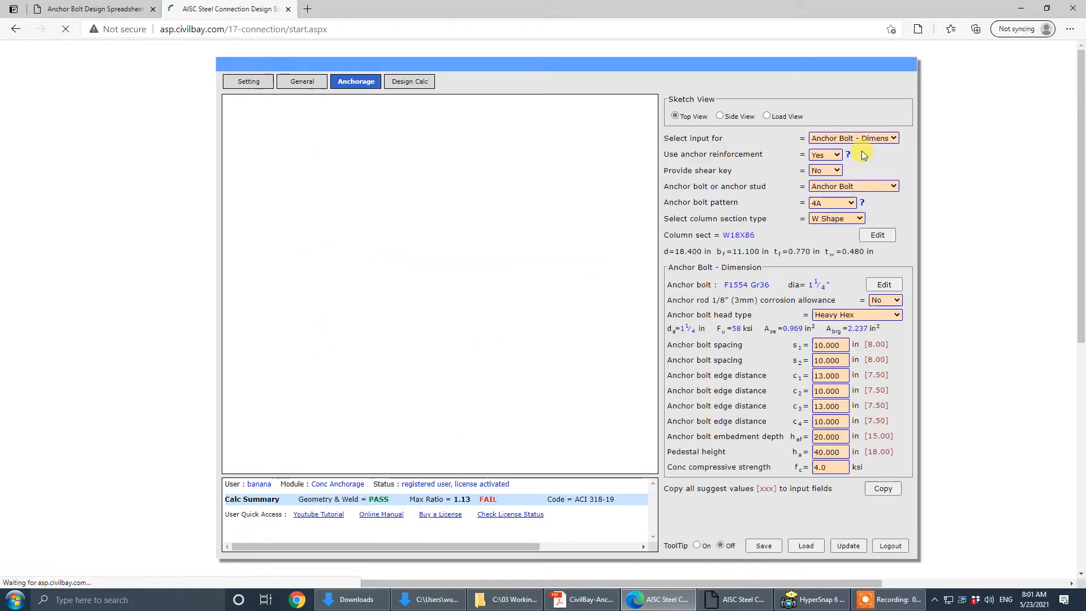
pyautogui.click(876, 284)
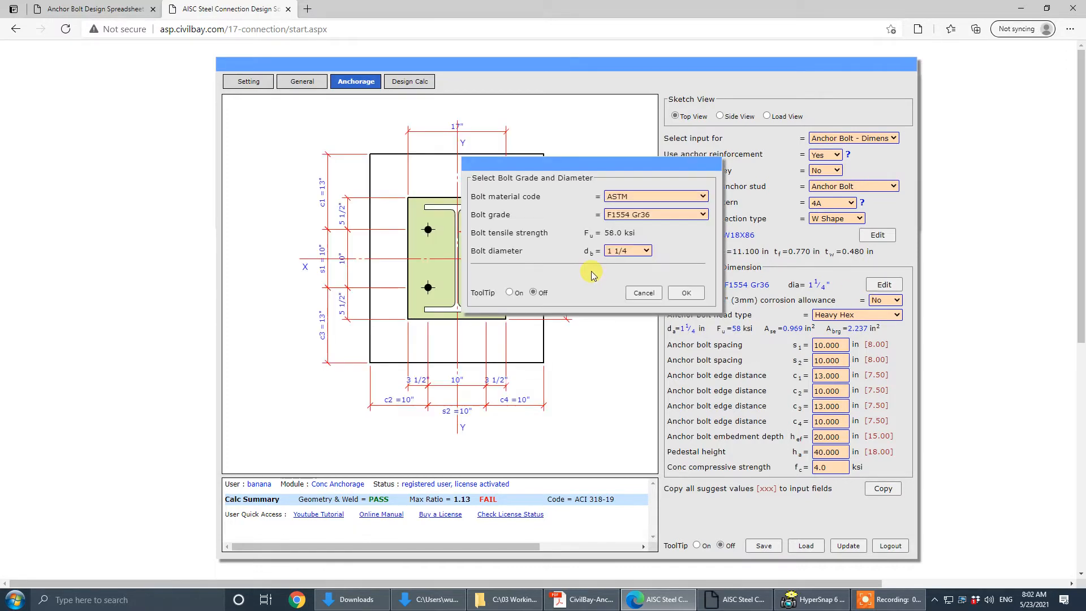
pyautogui.click(659, 217)
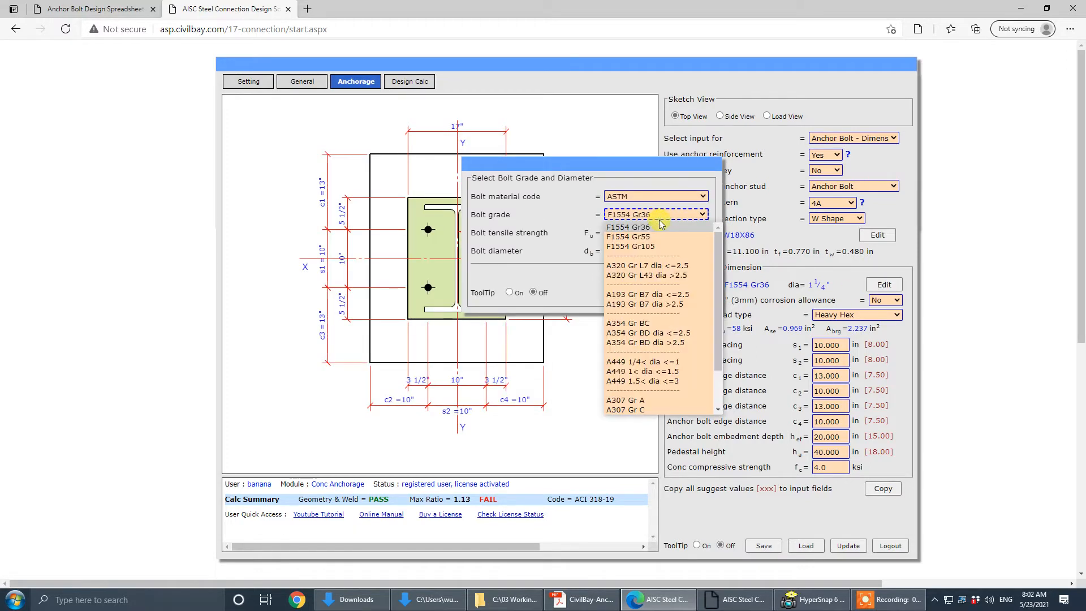
pyautogui.click(666, 267)
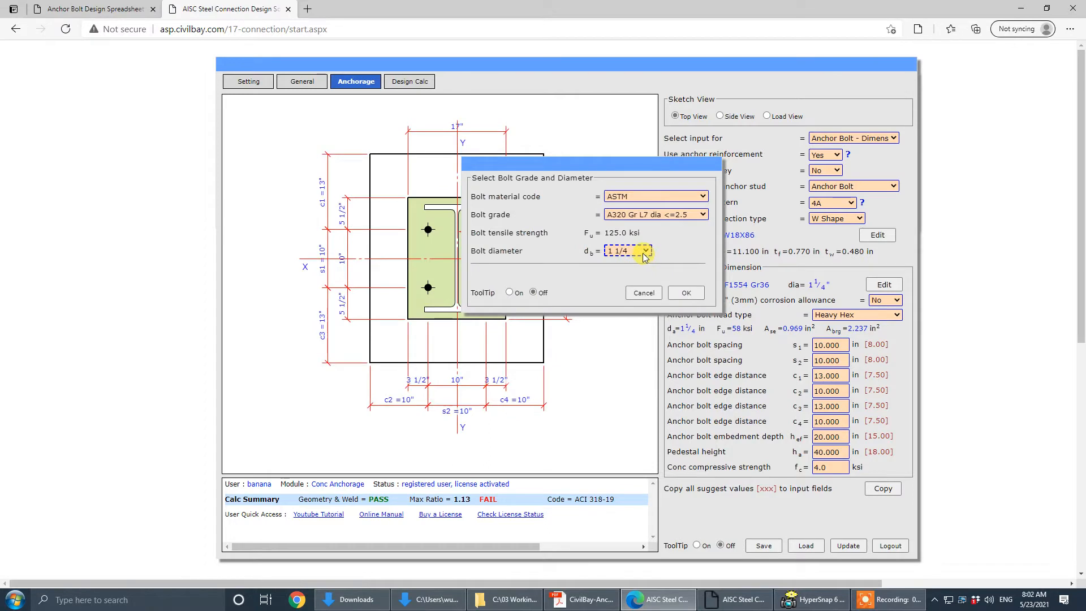
pyautogui.click(646, 252)
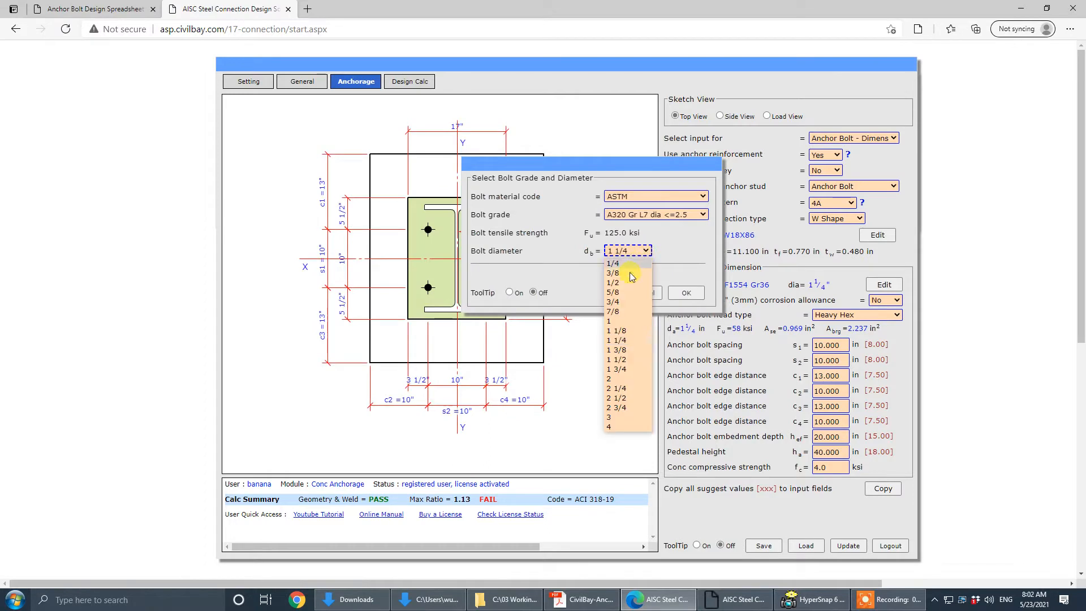
pyautogui.click(621, 360)
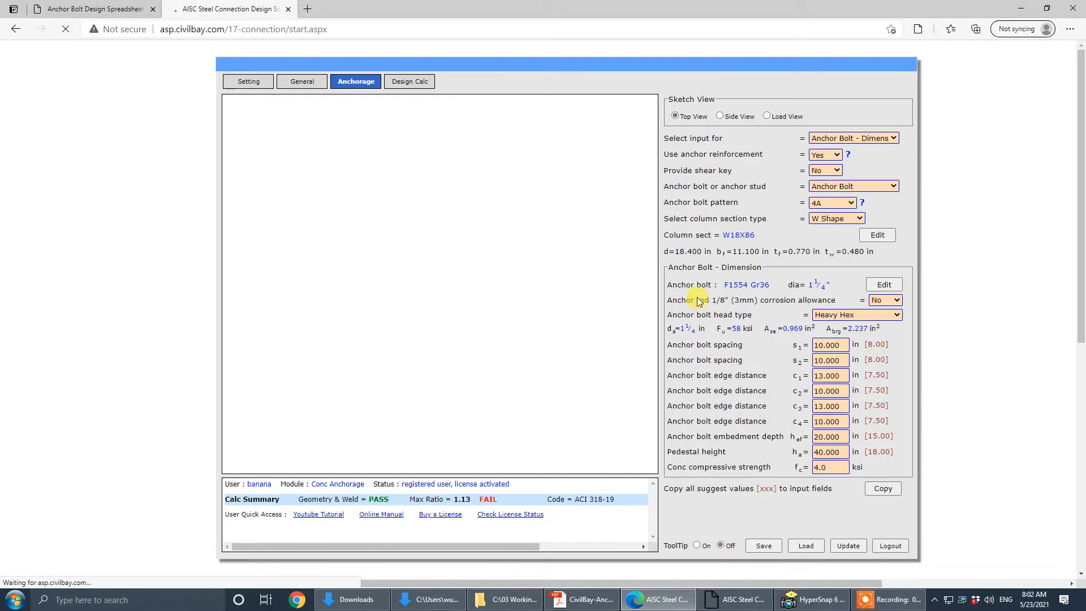
pyautogui.click(694, 292)
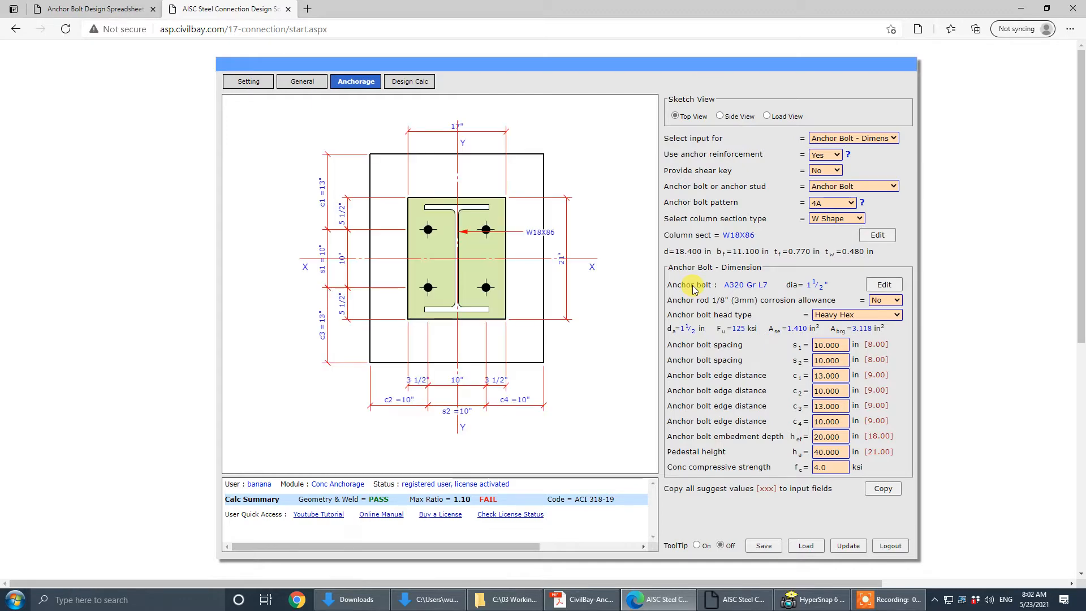
# - Check the shear key data in the tutorial PDF, switch the input category to Shear Key or Shear Lug and provide a shear key
pyautogui.hotkey('alt', 'Tab')
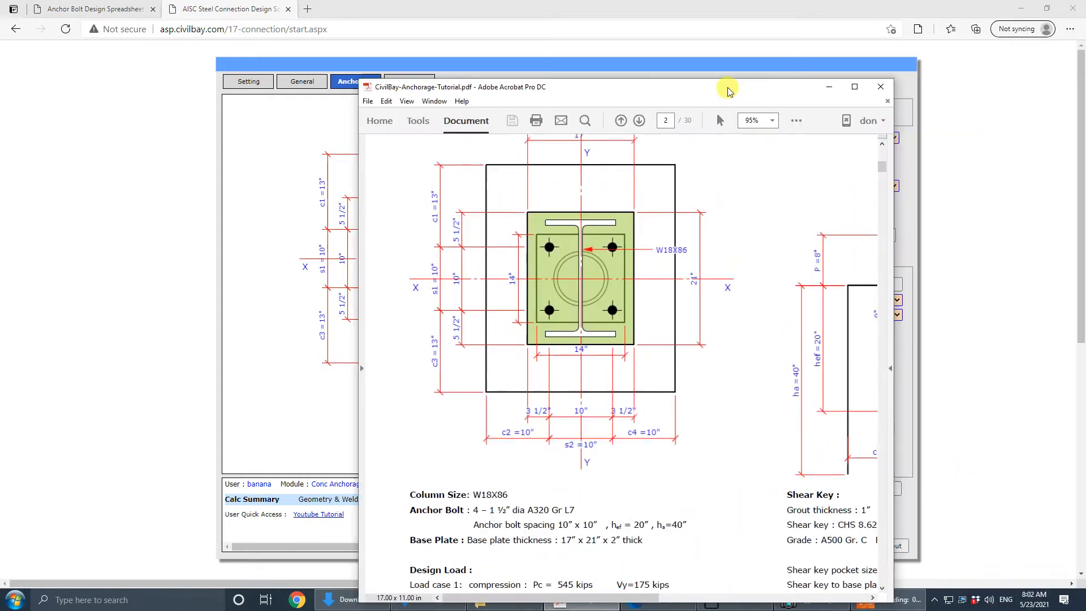
pyautogui.moveTo(880, 267); pyautogui.dragTo(1066, 259)
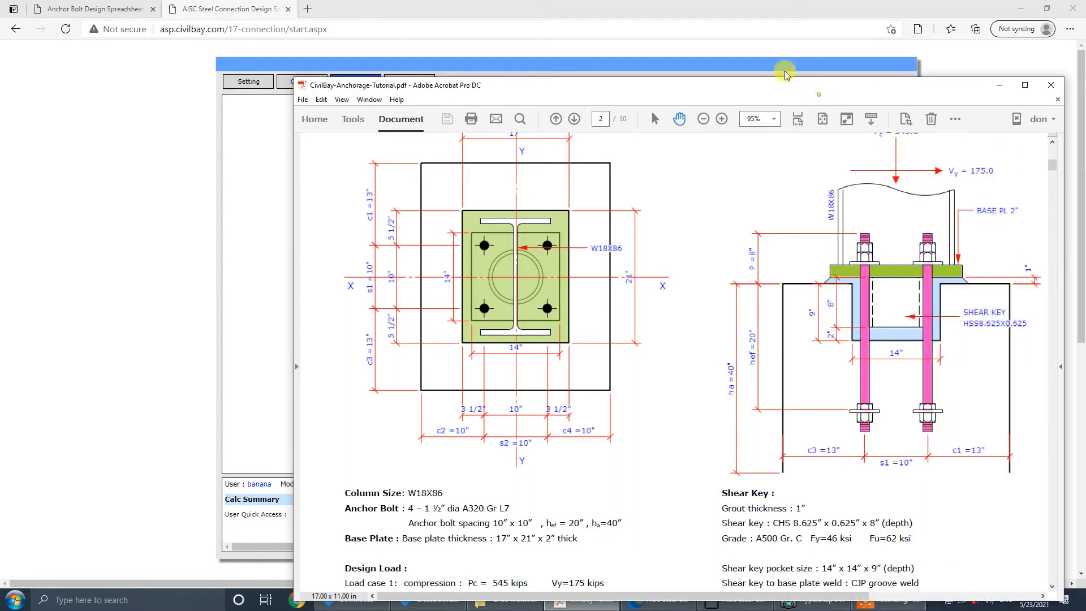
pyautogui.moveTo(752, 94); pyautogui.dragTo(656, 38)
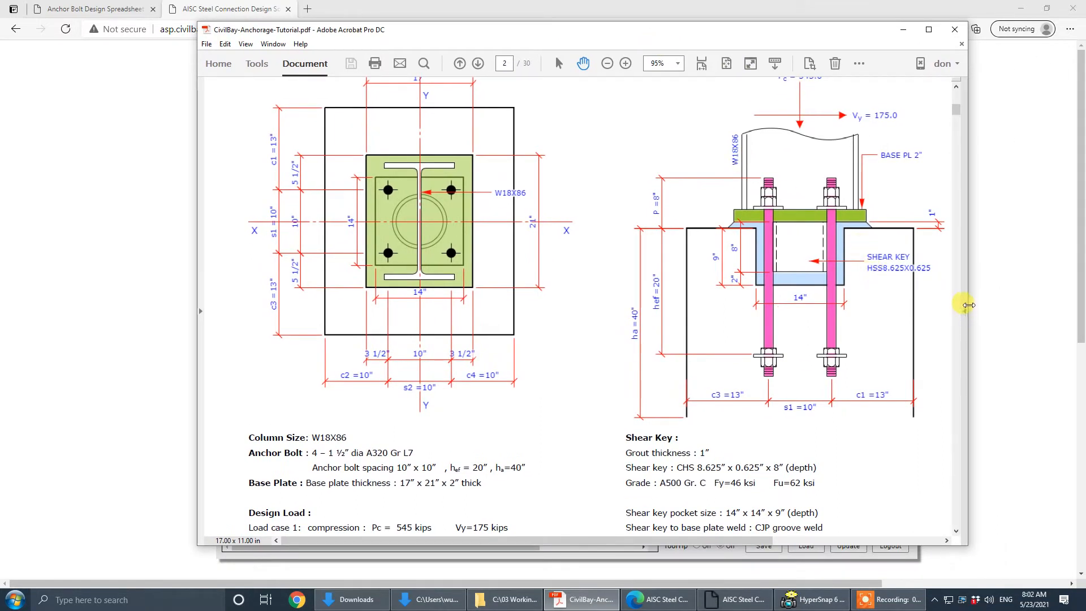
pyautogui.moveTo(965, 308); pyautogui.dragTo(982, 298)
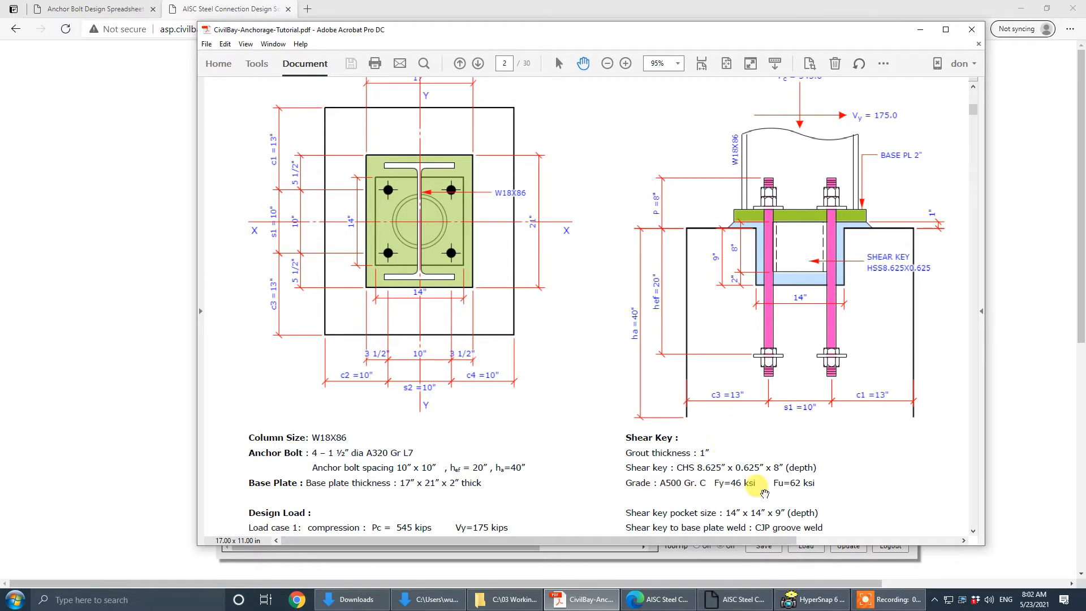
pyautogui.moveTo(753, 36); pyautogui.dragTo(1085, 72)
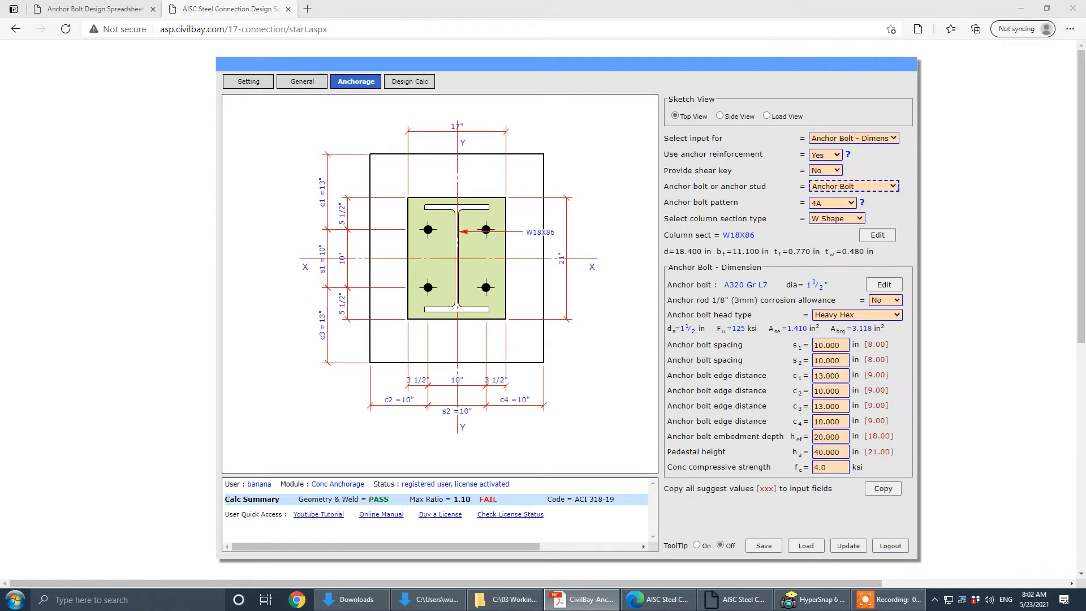
pyautogui.click(882, 138)
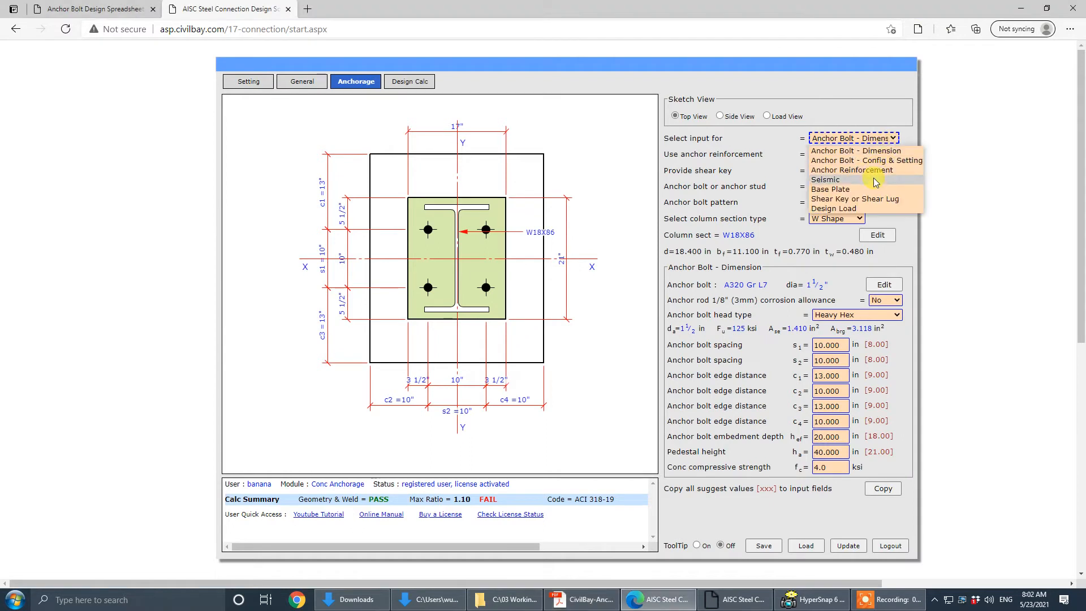
pyautogui.click(869, 199)
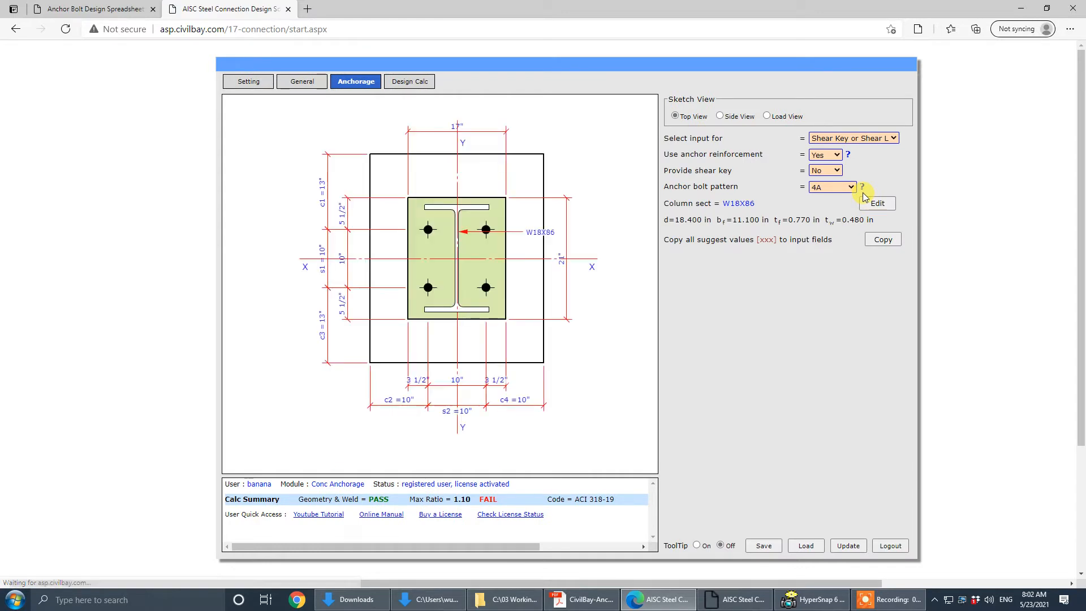
pyautogui.click(836, 172)
pyautogui.click(827, 189)
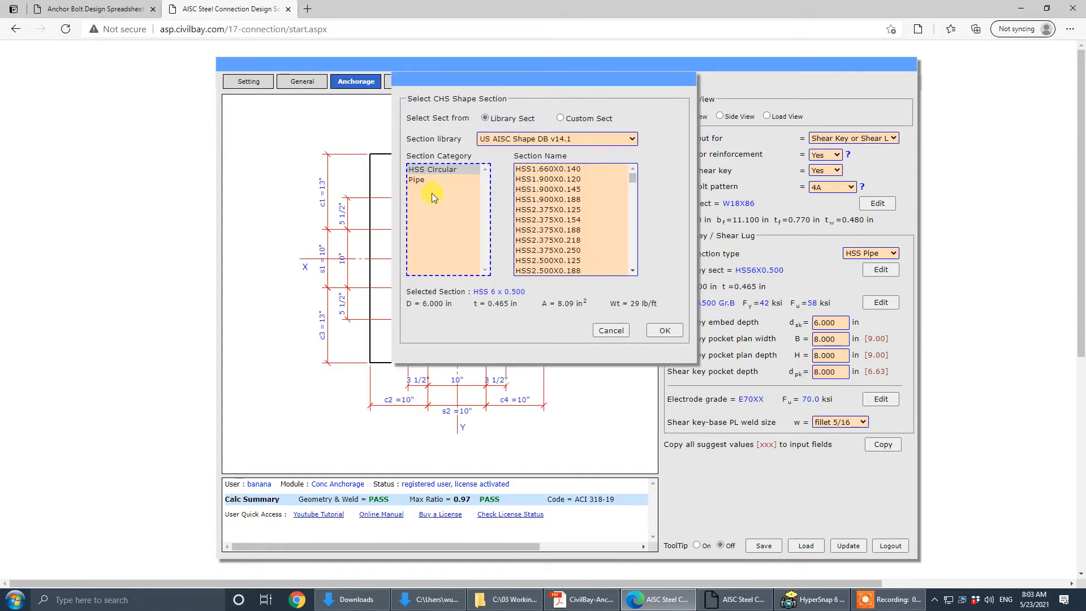
# - Set the shear key section to HSS8.625X0.625 from the HSS Circular category of the US AISC Shape DB v14.1 library
pyautogui.moveTo(631, 185); pyautogui.dragTo(626, 249)
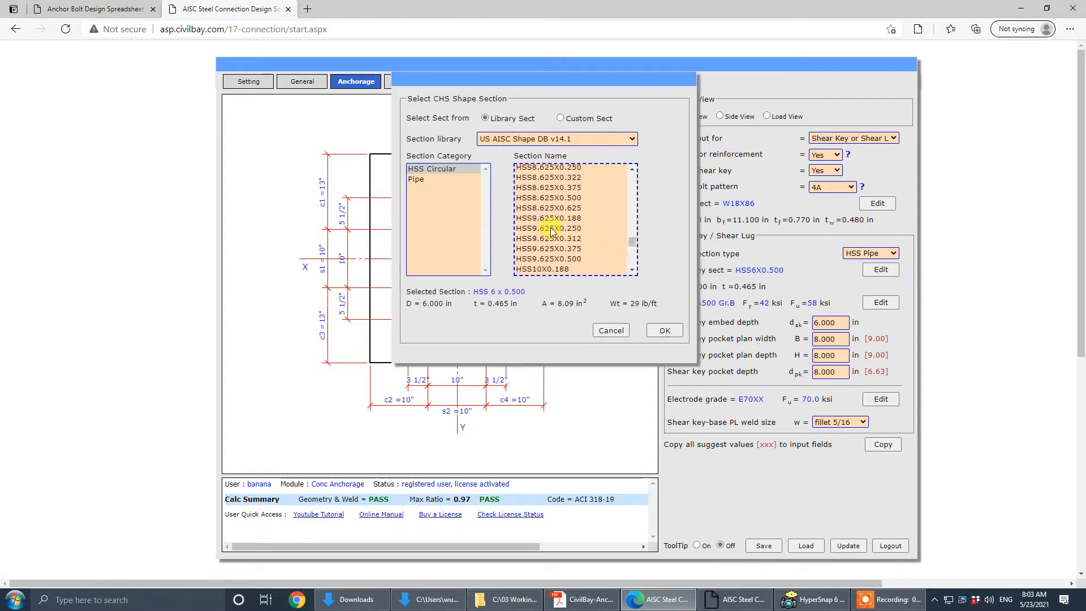
pyautogui.doubleClick(550, 210)
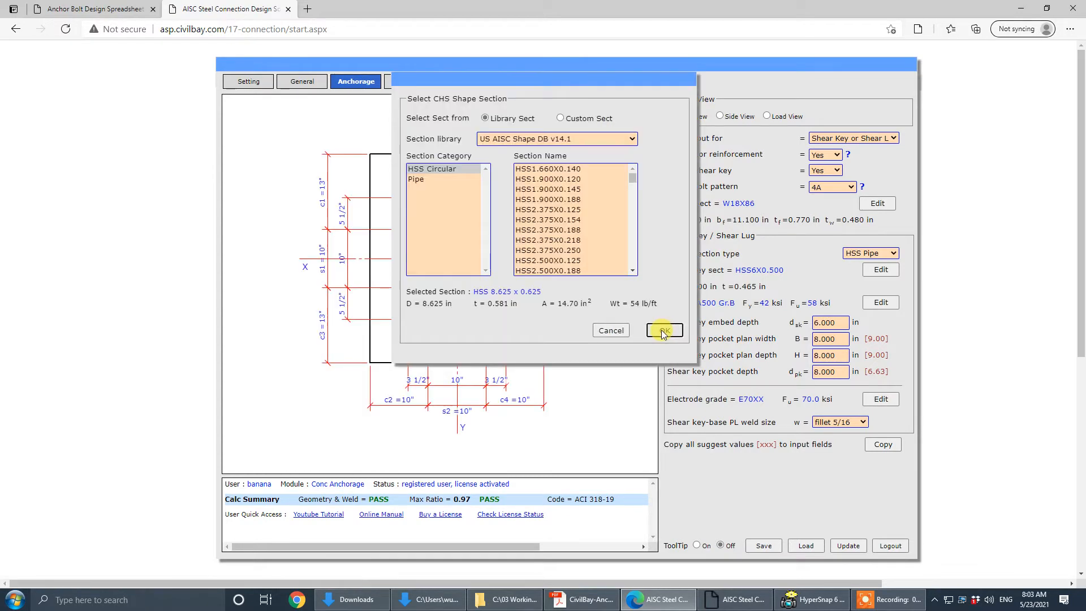
pyautogui.click(663, 333)
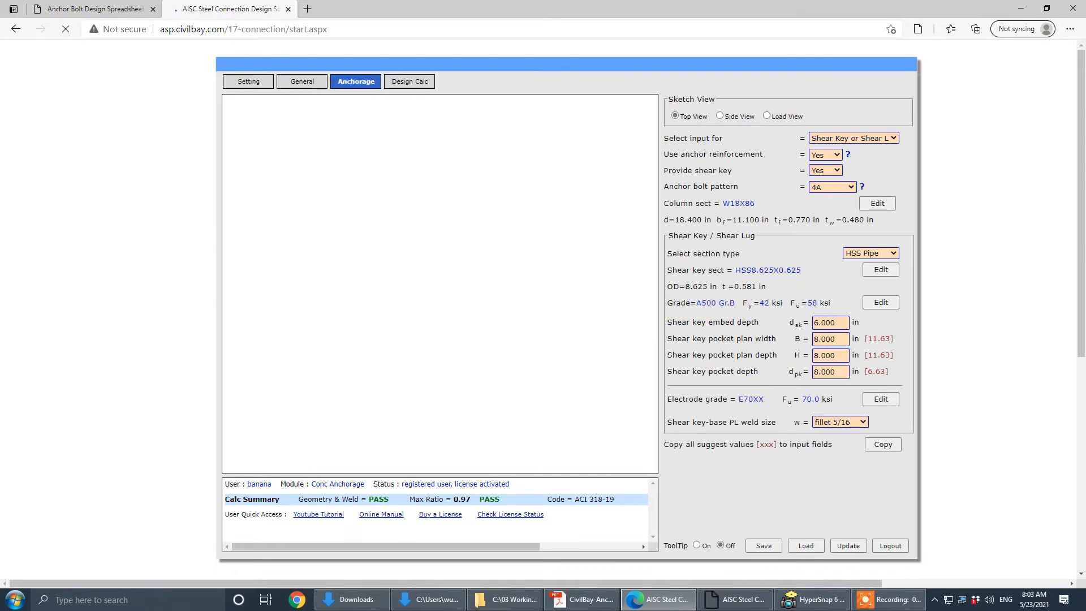
# - Check the shear key grade in the tutorial PDF and set the shear key material to A500 Gr.C Round from the US ASTM library
pyautogui.moveTo(1085, 68); pyautogui.dragTo(746, 61)
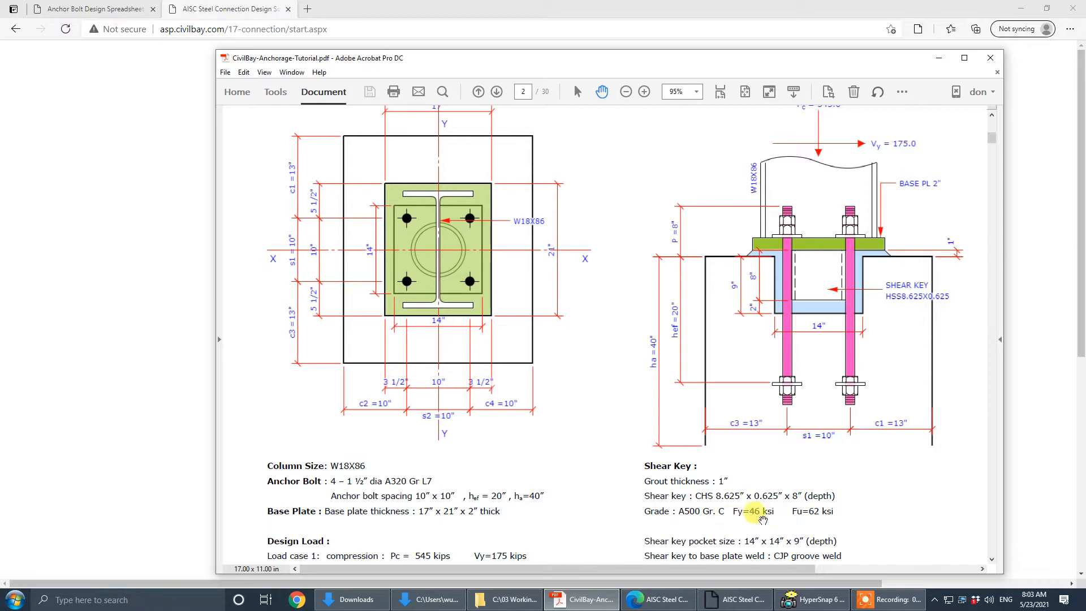
pyautogui.moveTo(641, 61); pyautogui.dragTo(1085, 64)
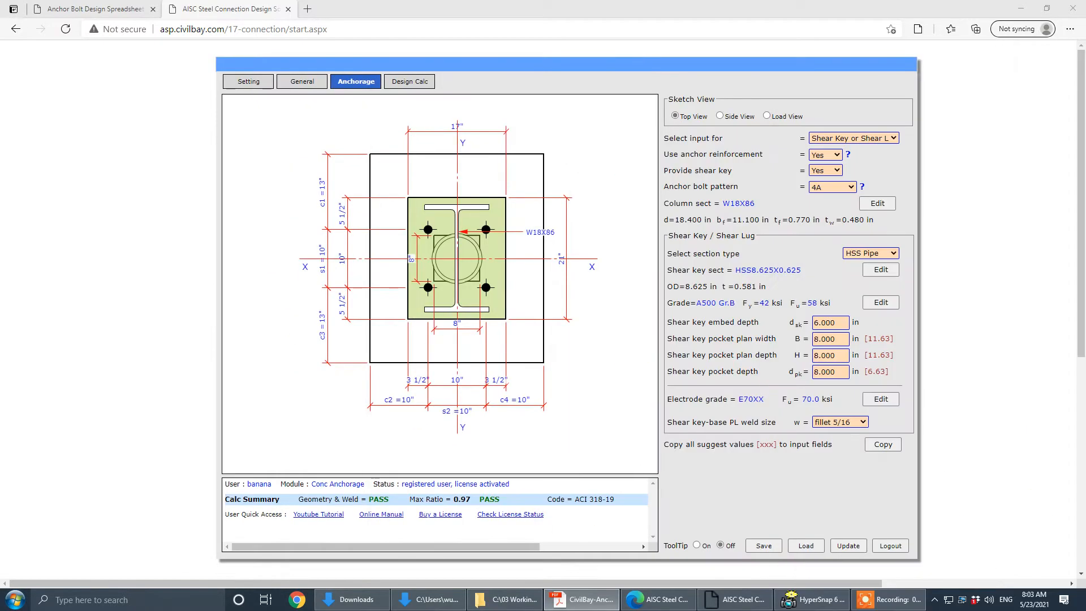
pyautogui.click(870, 302)
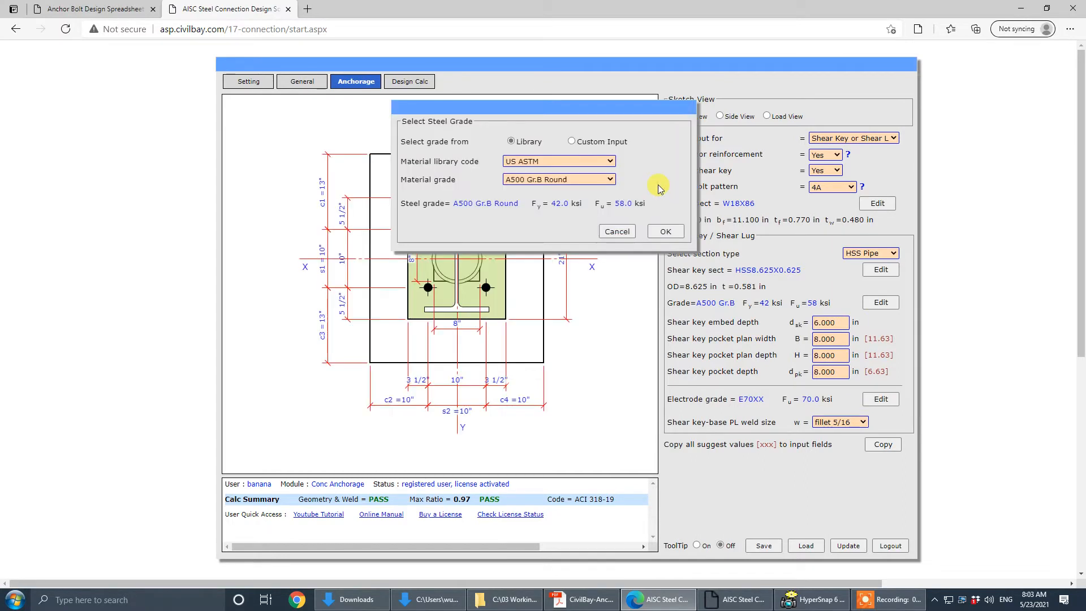
pyautogui.click(602, 185)
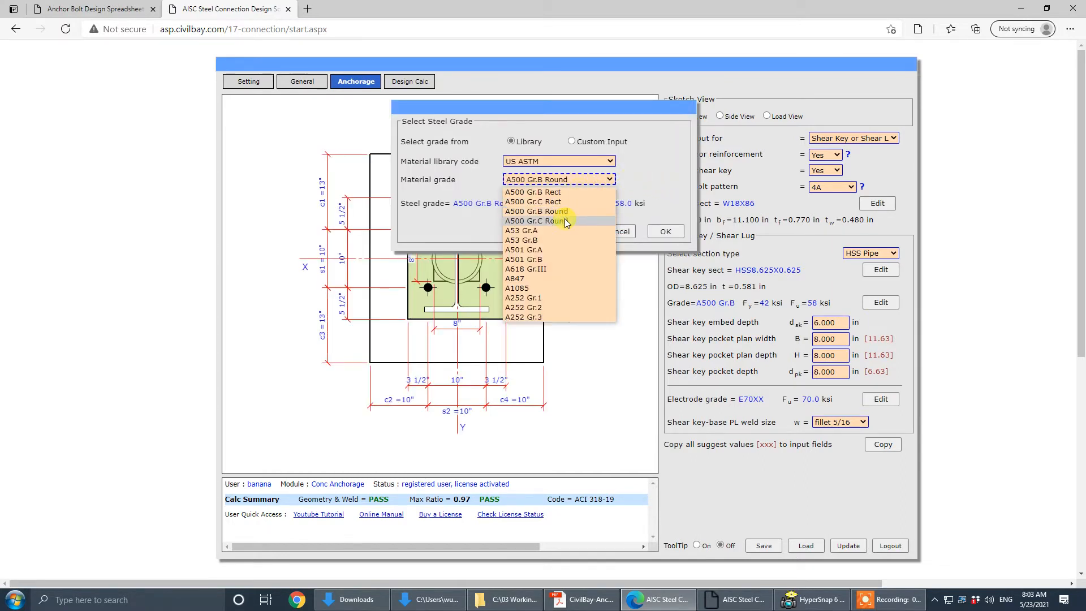
pyautogui.click(563, 216)
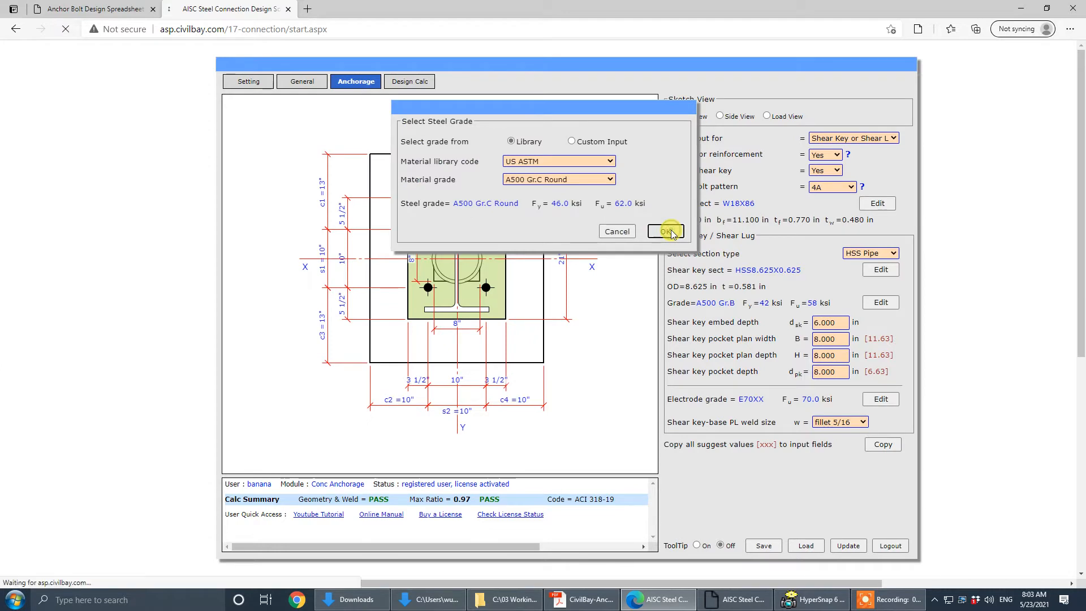
pyautogui.click(667, 233)
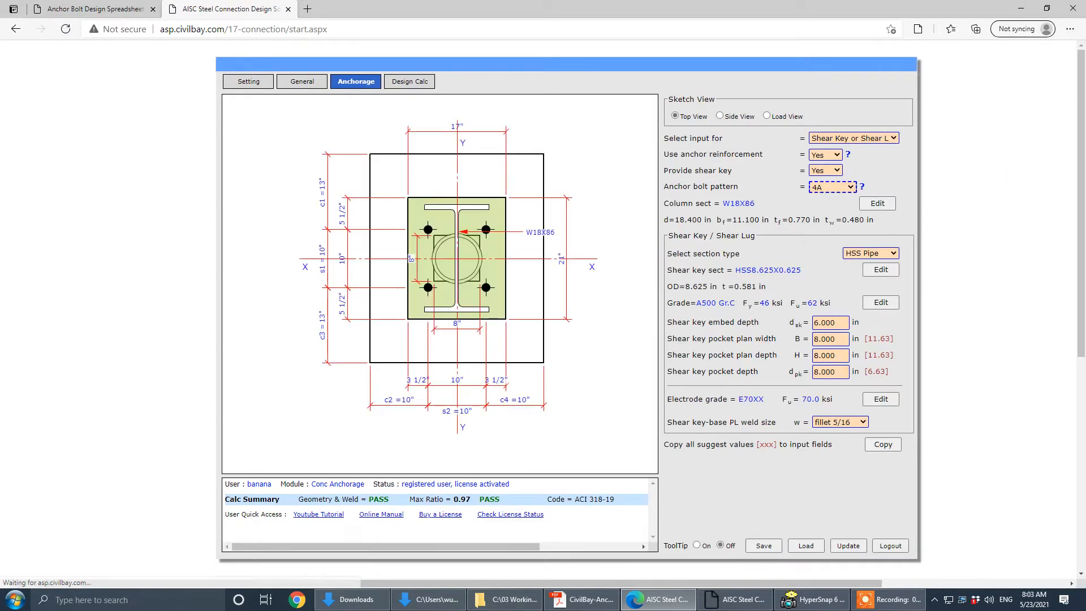
# - Check the shear key dimensions in the tutorial PDF's side view and set the shear key embed depth to 8 in
pyautogui.hotkey('alt', 'Tab')
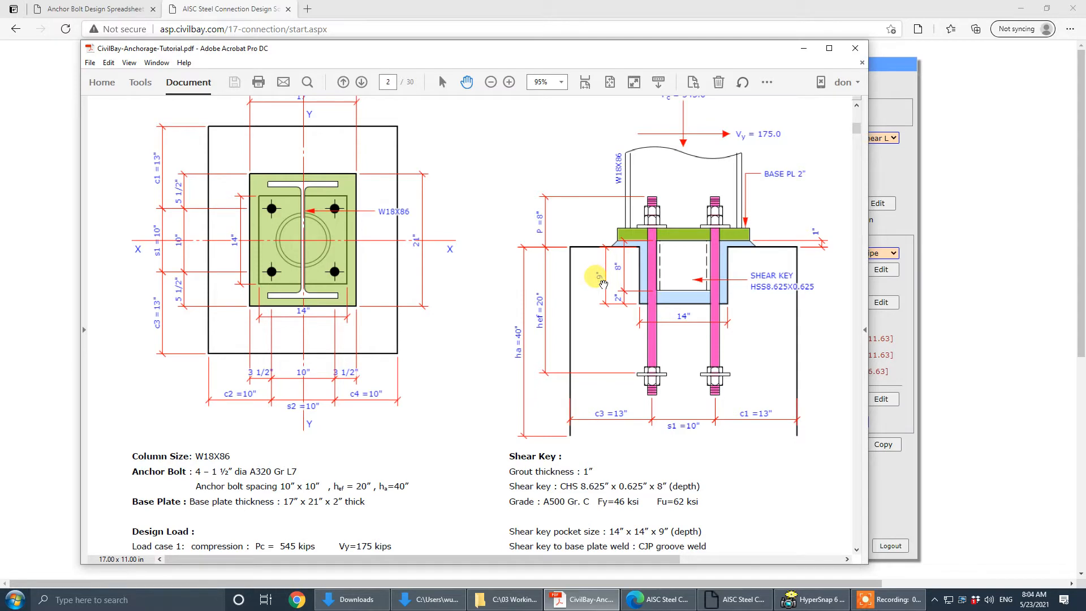
pyautogui.moveTo(656, 49); pyautogui.dragTo(1085, 43)
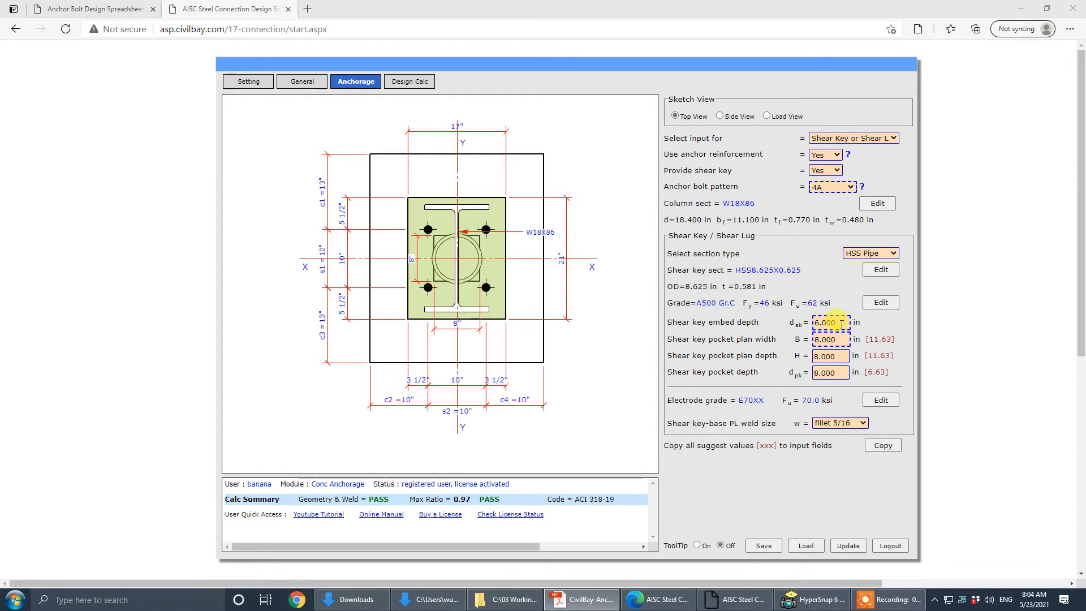
pyautogui.moveTo(841, 323); pyautogui.dragTo(746, 328)
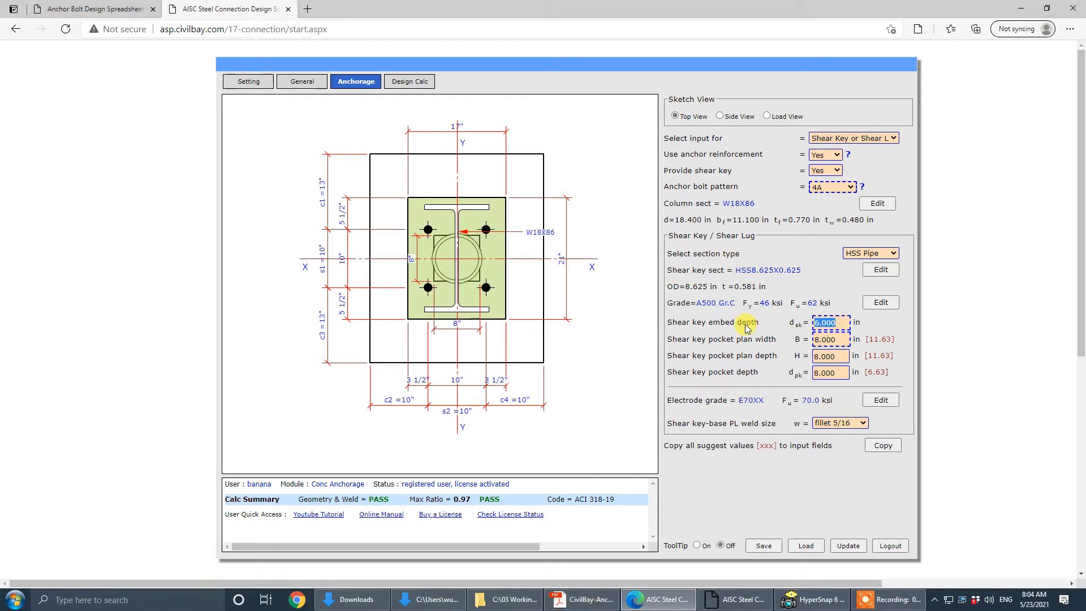
pyautogui.write('8.000')
pyautogui.press('Tab')
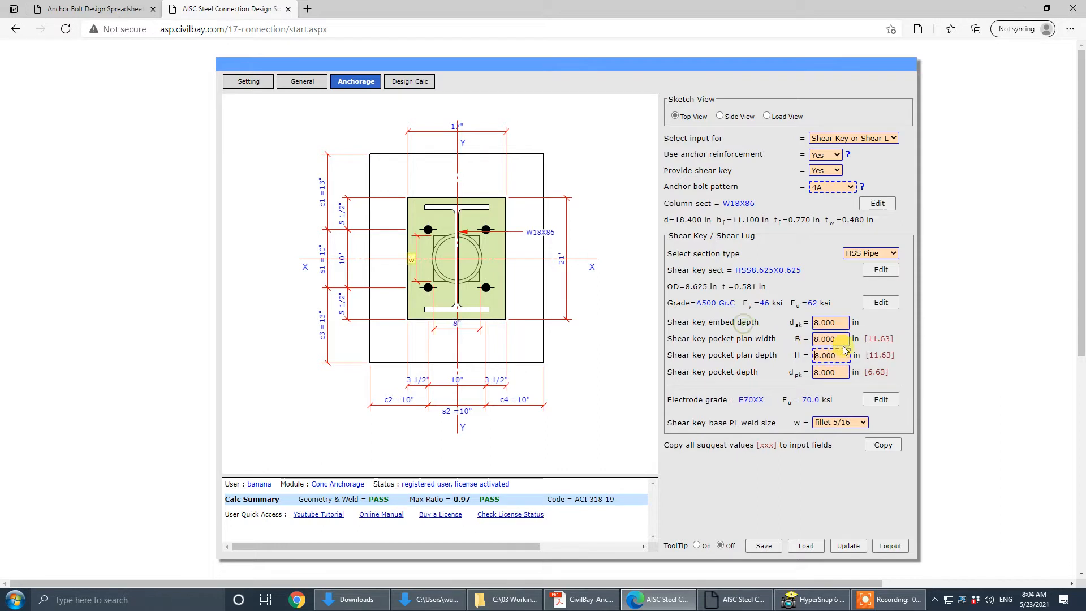
# - Set the shear key pocket to a plan width of 14 in, a plan depth of 14 in and a pocket depth of 9 in
pyautogui.write('1')
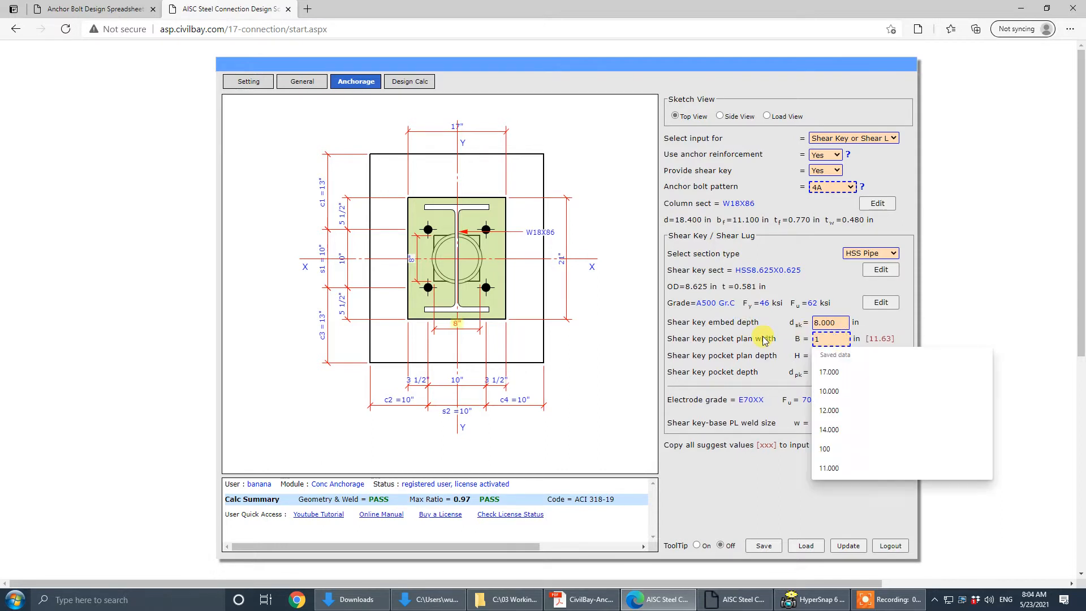
pyautogui.write('4.000')
pyautogui.press('Tab')
pyautogui.write('1')
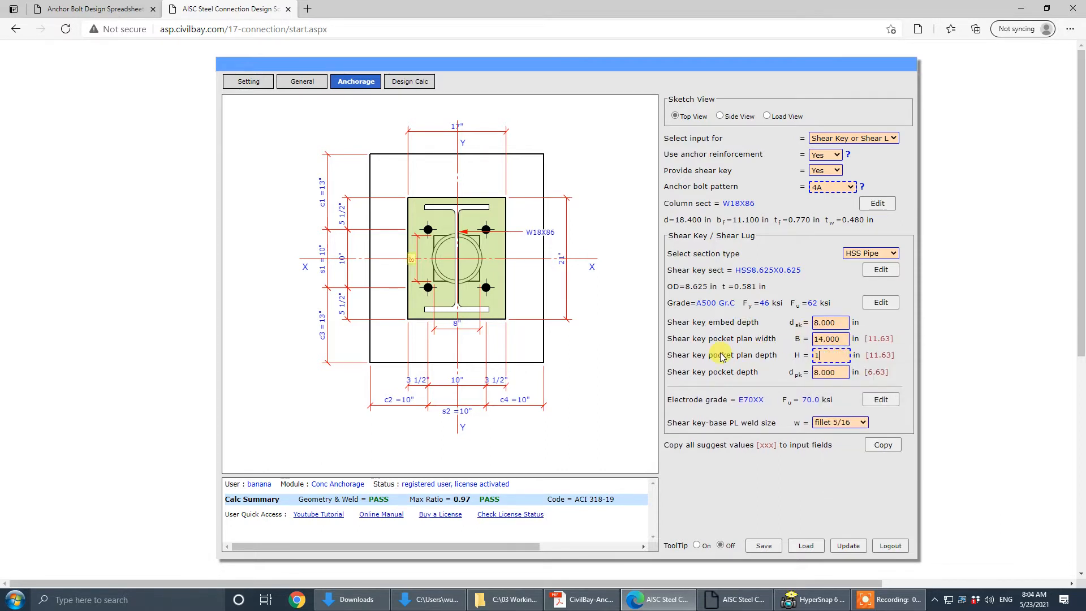
pyautogui.write('4.000')
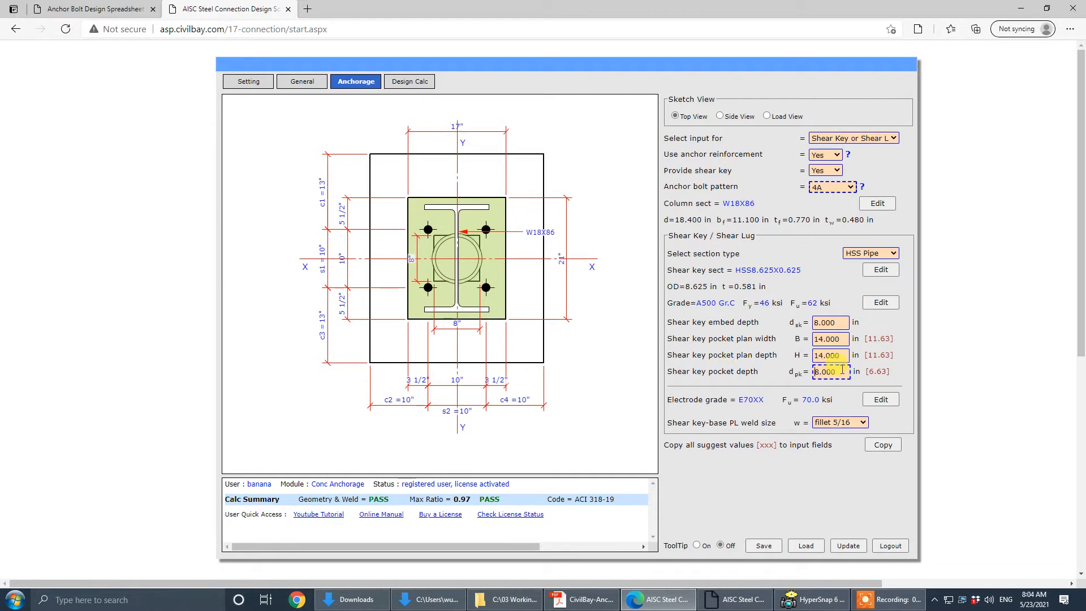
pyautogui.press('Tab')
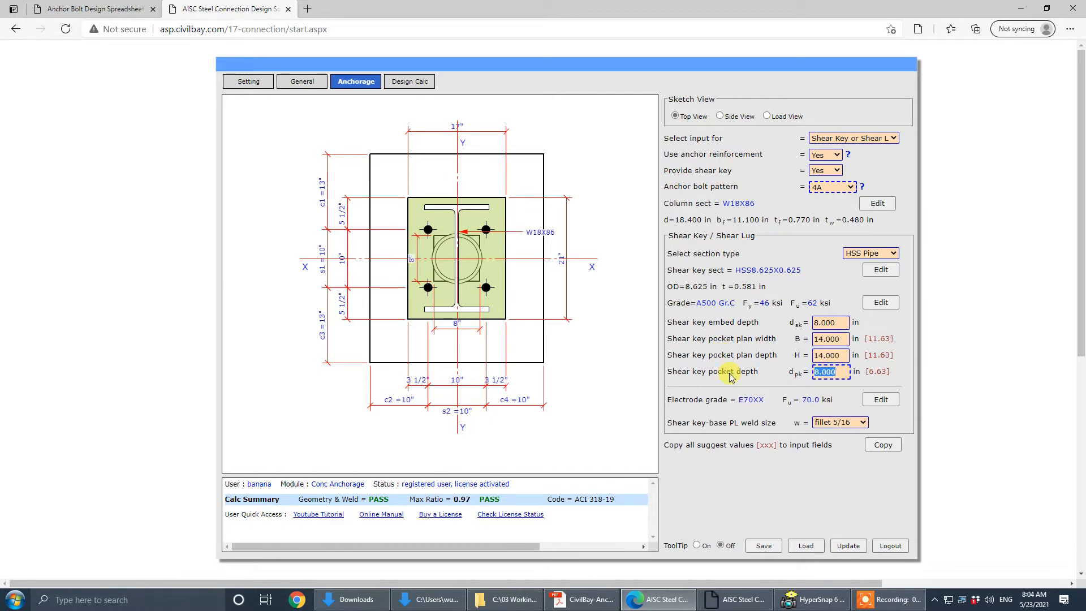
pyautogui.write('9')
pyautogui.press('Return')
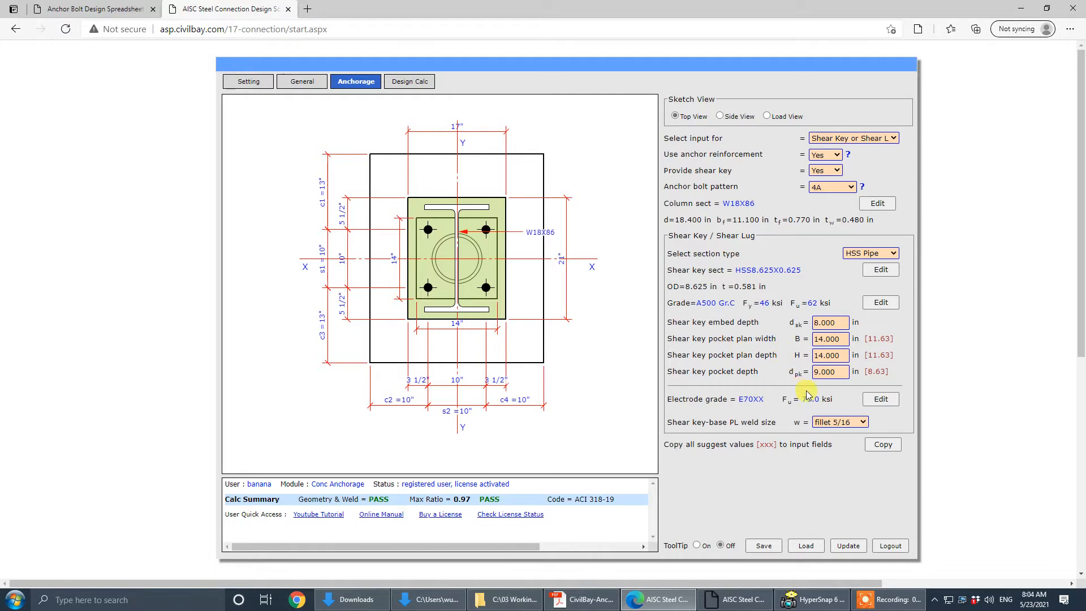
# - Read the shear key weld specification in the tutorial PDF and set the shear key to base plate weld to CJP weld
pyautogui.click(815, 371)
pyautogui.hotkey('alt', 'Tab')
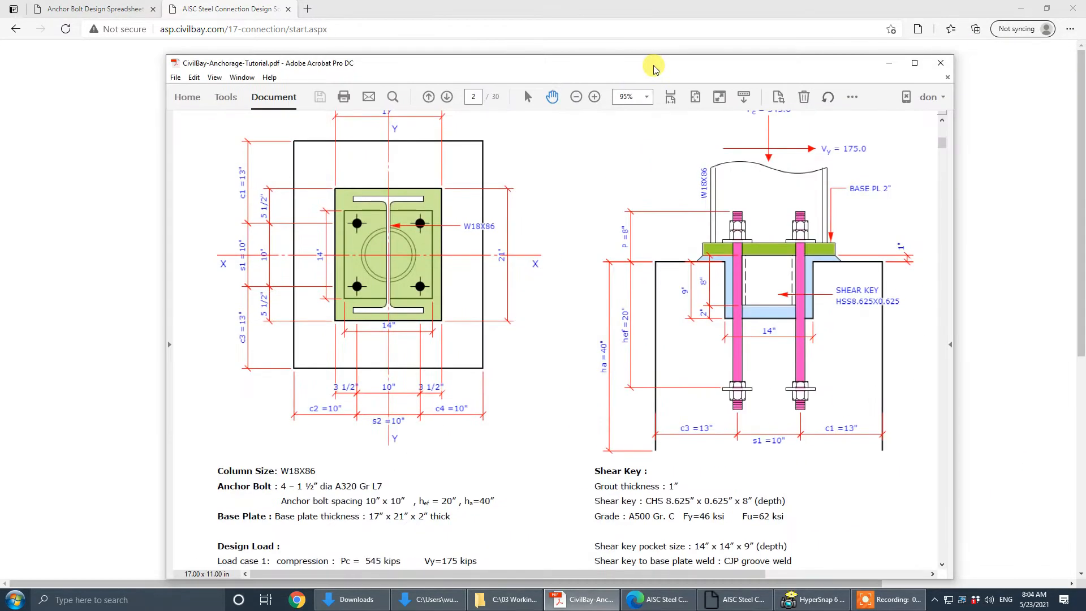
pyautogui.moveTo(735, 64); pyautogui.dragTo(733, 28)
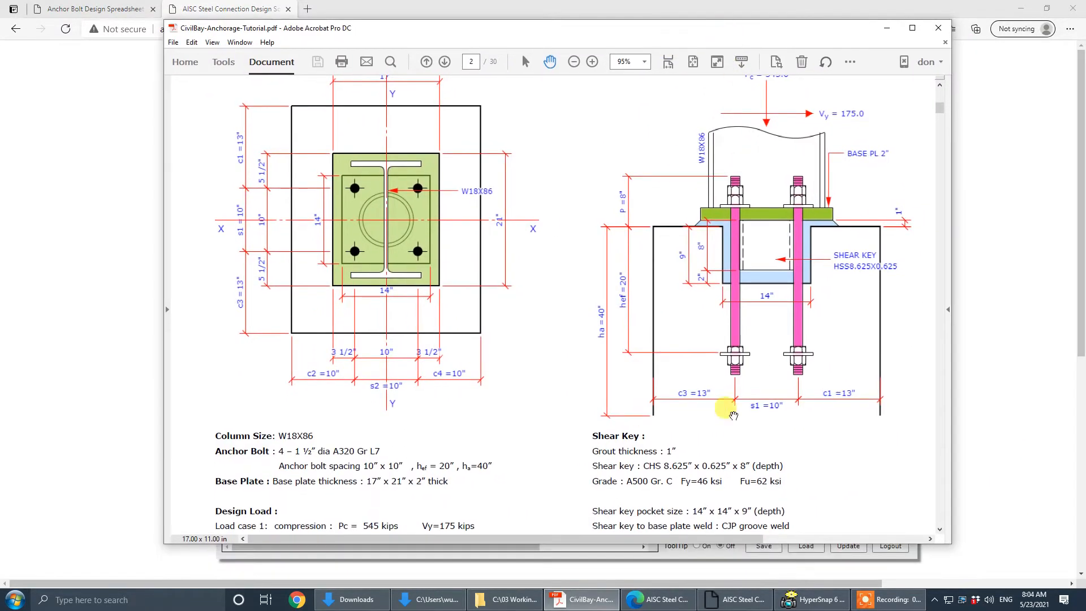
pyautogui.click(941, 531)
pyautogui.click(940, 531)
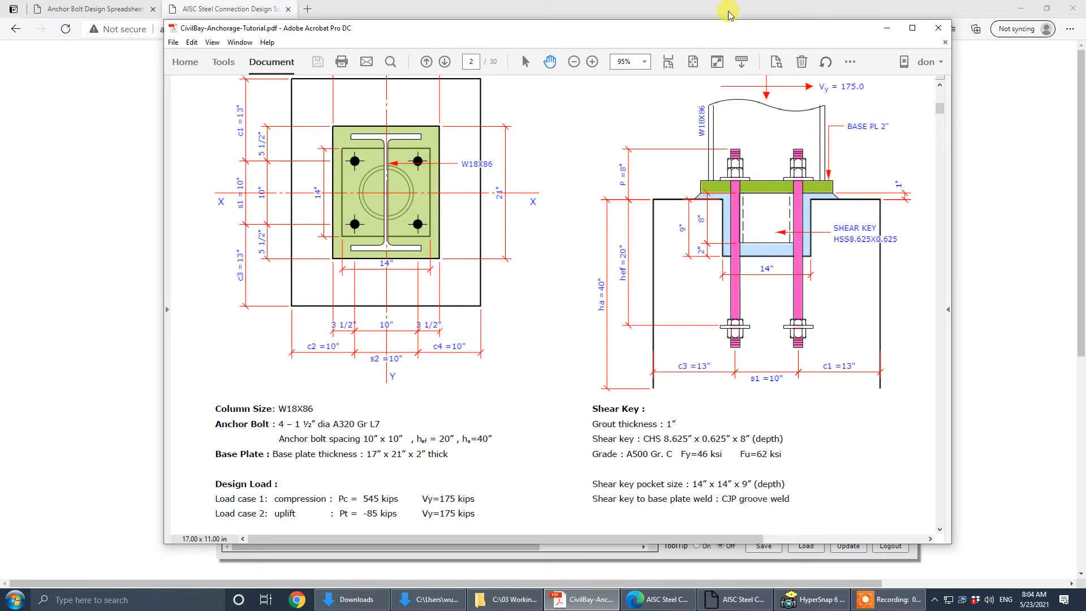
pyautogui.click(710, 15)
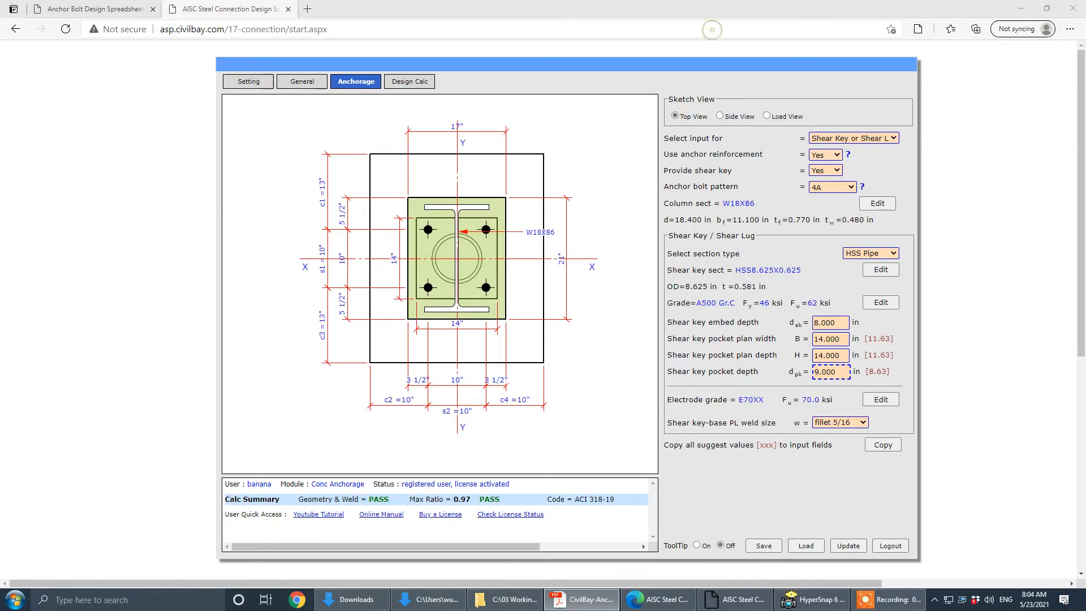
pyautogui.click(860, 421)
pyautogui.click(837, 442)
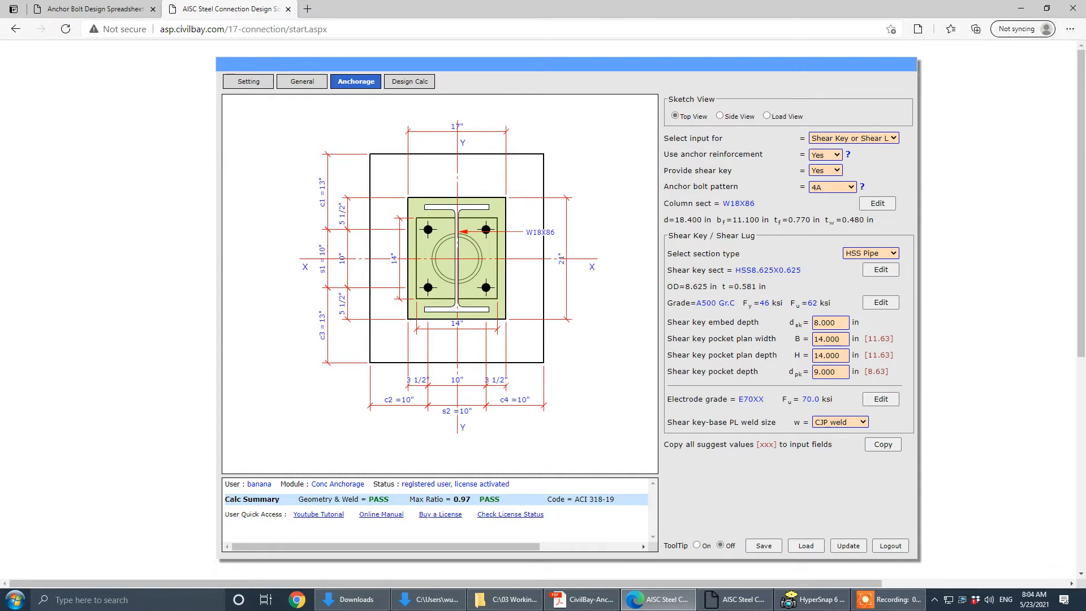
# - Show the anchorage's side view and compare it with the side view sketch in the tutorial PDF
pyautogui.click(745, 117)
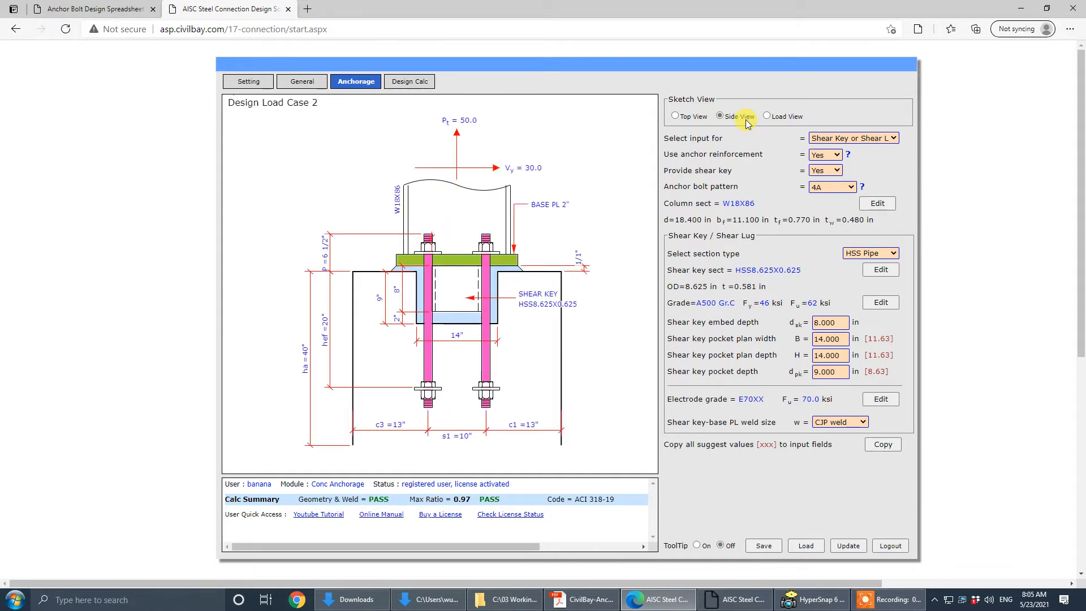
pyautogui.hotkey('alt', 'Tab')
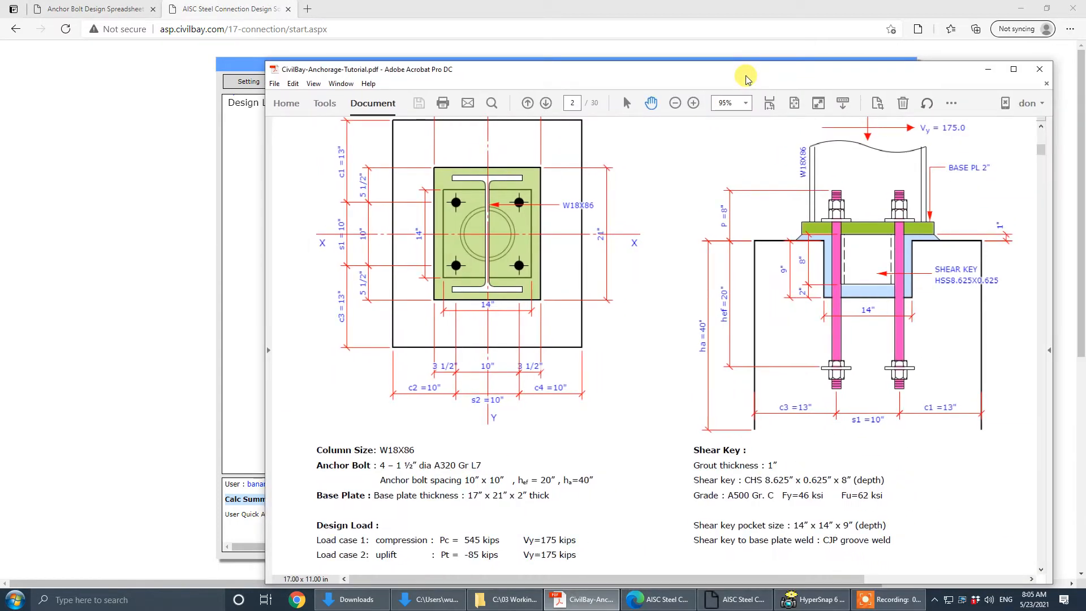
pyautogui.hotkey('alt', 'Tab')
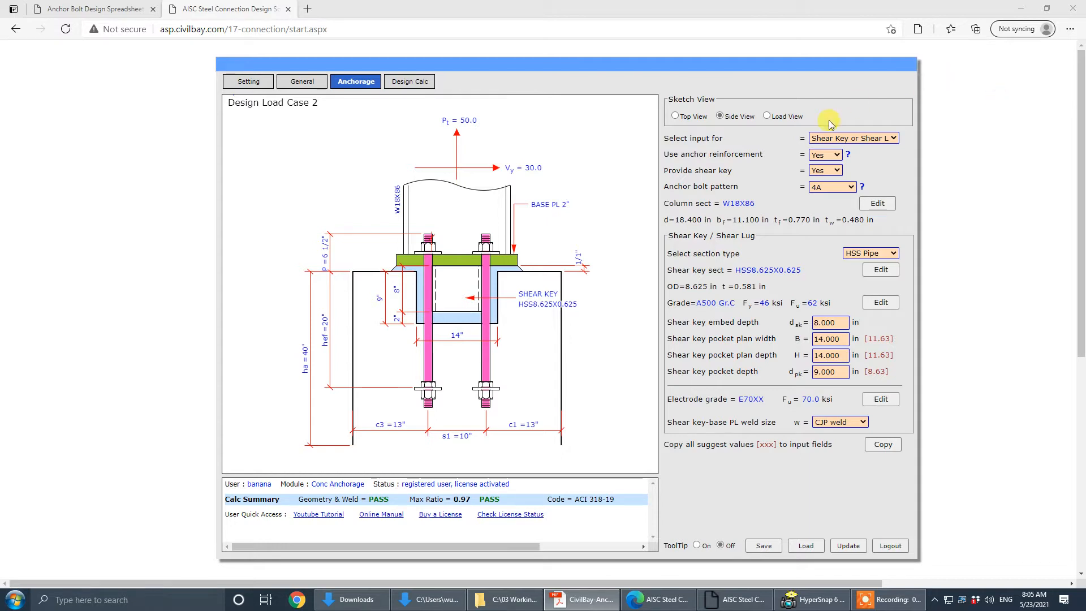
# - Switch to the load view, read Example 1's design loads in the tutorial PDF and clear all load case values to 0
pyautogui.click(791, 120)
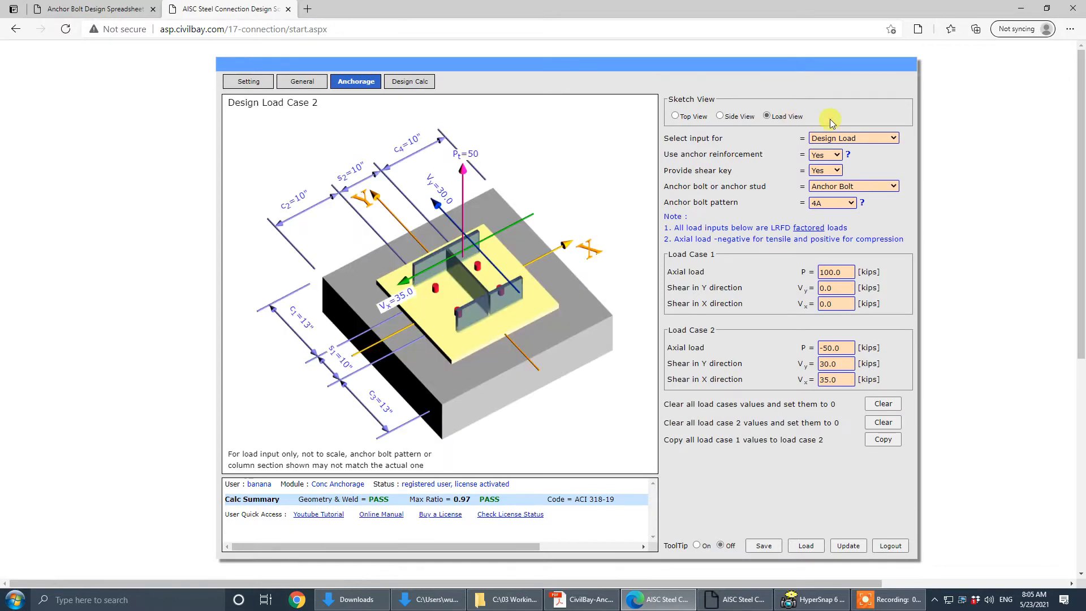
pyautogui.hotkey('alt', 'Tab')
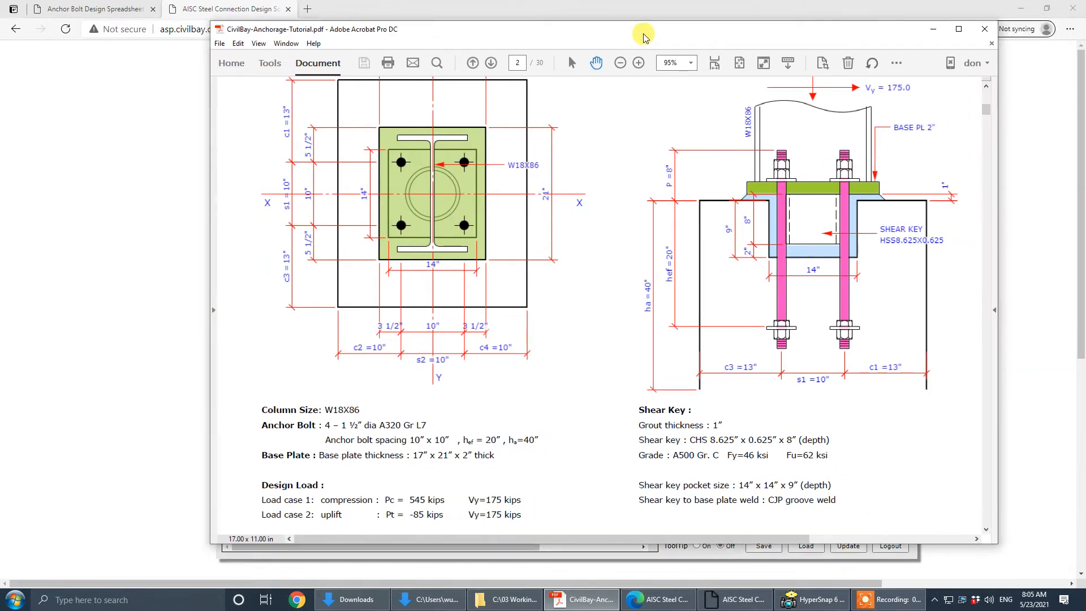
pyautogui.moveTo(545, 353); pyautogui.dragTo(575, 181)
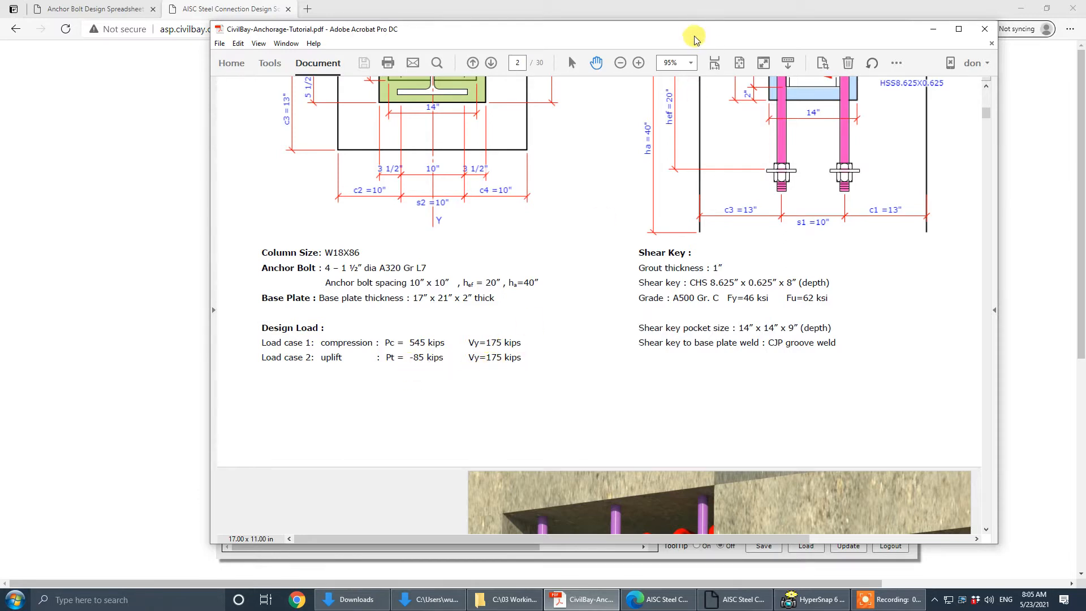
pyautogui.hotkey('alt', 'Tab')
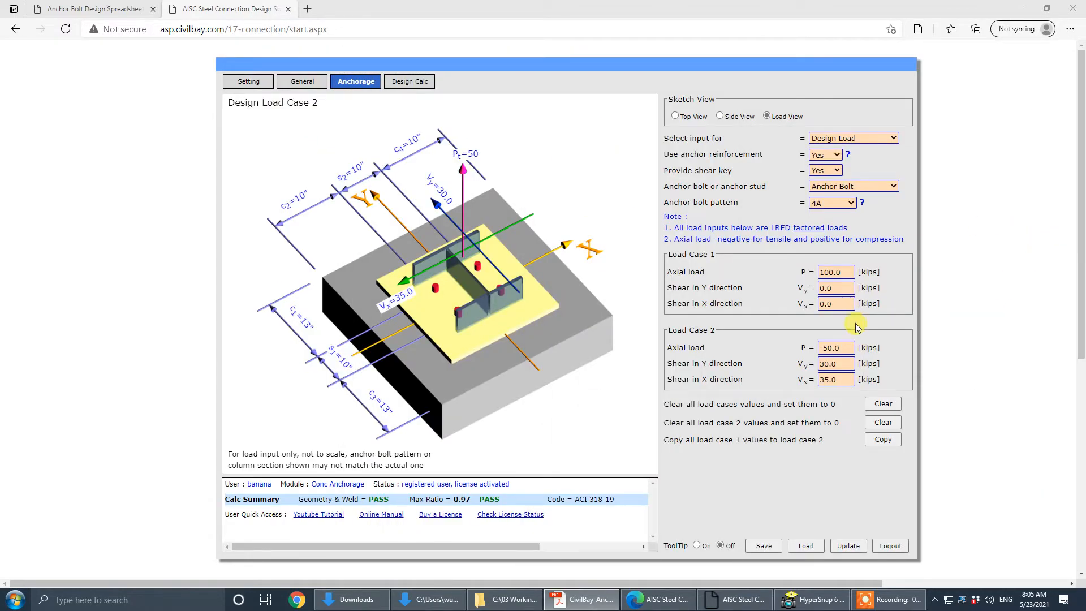
pyautogui.click(876, 405)
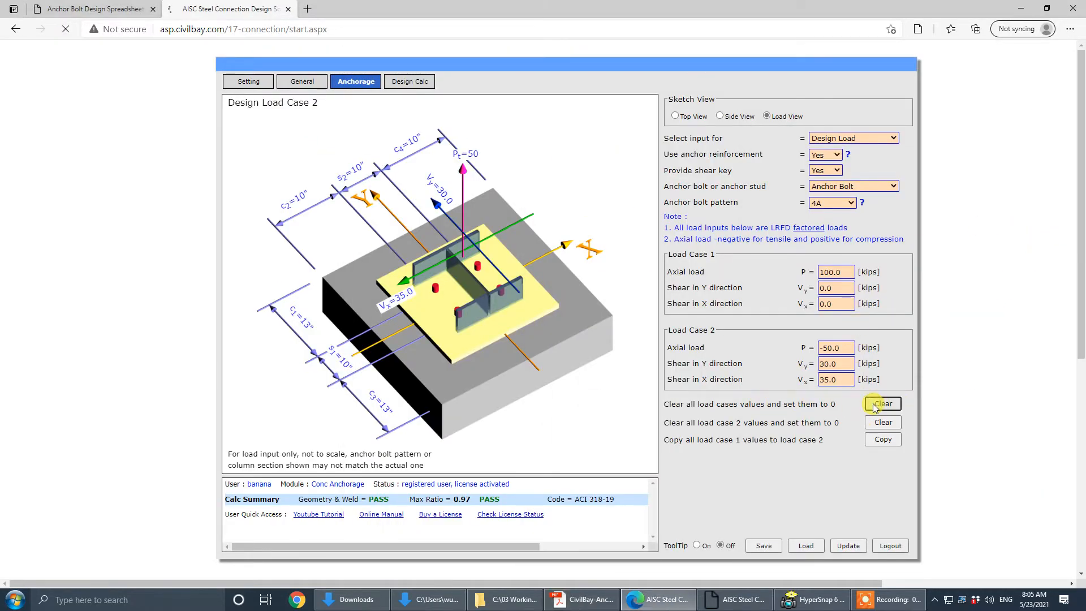
# - Set Load Case 1 to an axial load of 545 kips and a shear in Y direction of 175 kips
pyautogui.click(841, 273)
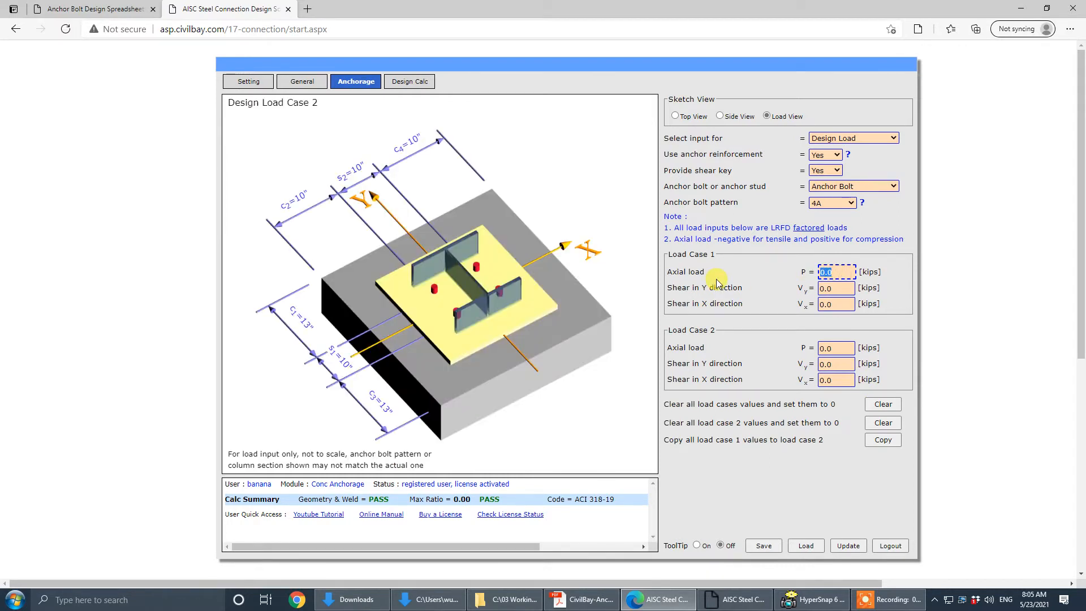
pyautogui.write('545')
pyautogui.press('Tab')
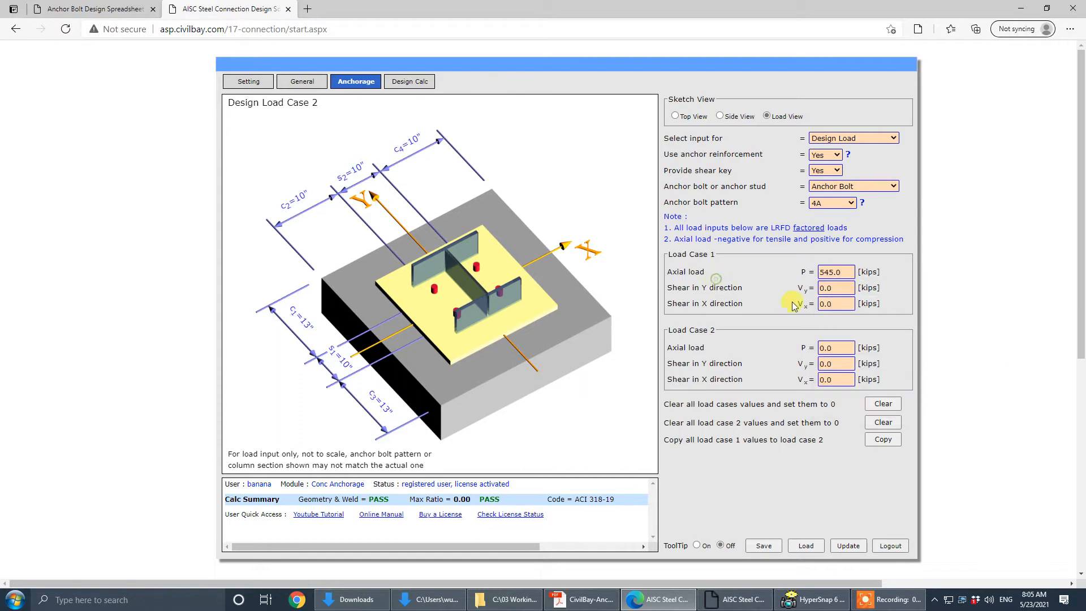
pyautogui.doubleClick(826, 289)
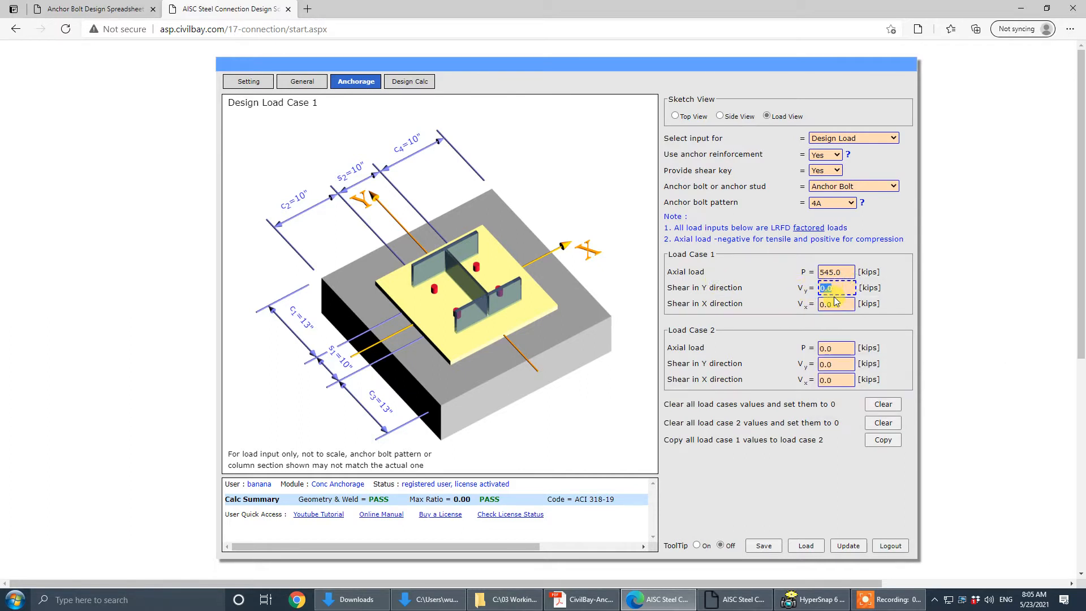
pyautogui.write('175')
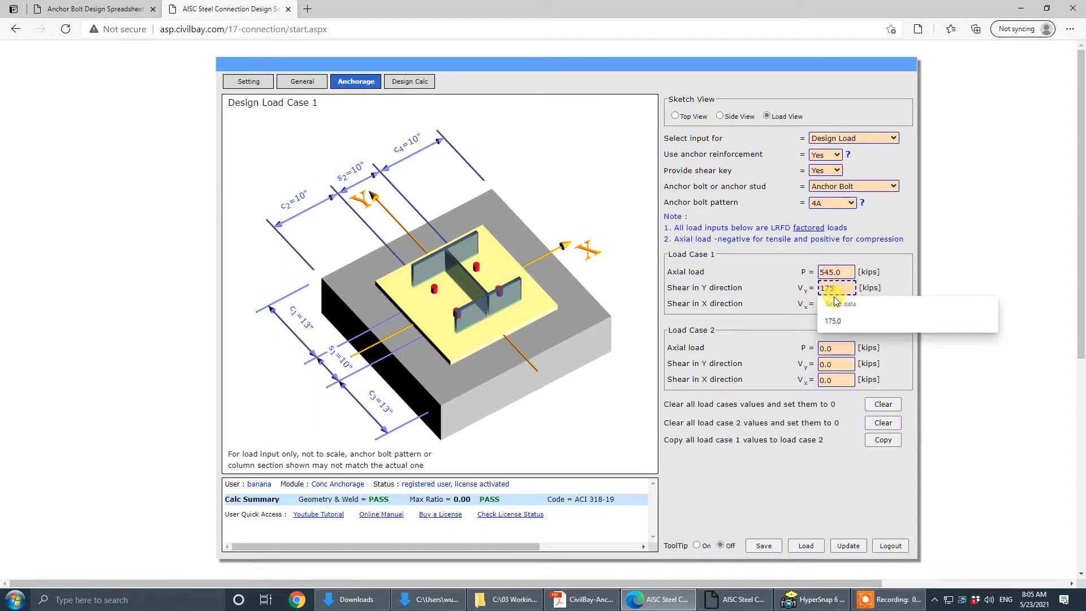
# - Set the axial load of Load Case 2 to -85 kips
pyautogui.click(846, 347)
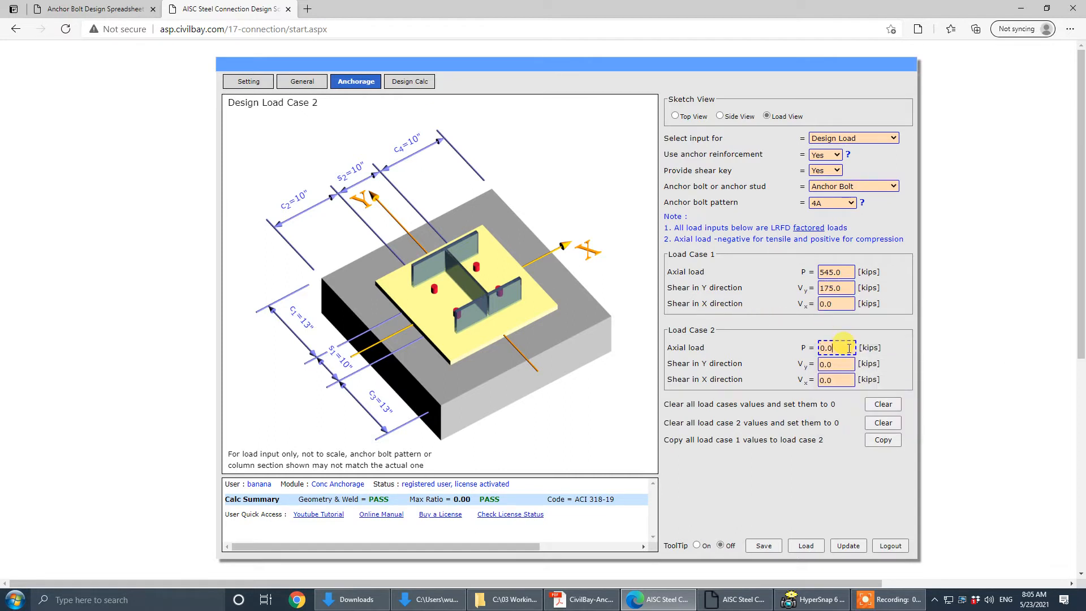
pyautogui.doubleClick(849, 348)
pyautogui.write('-')
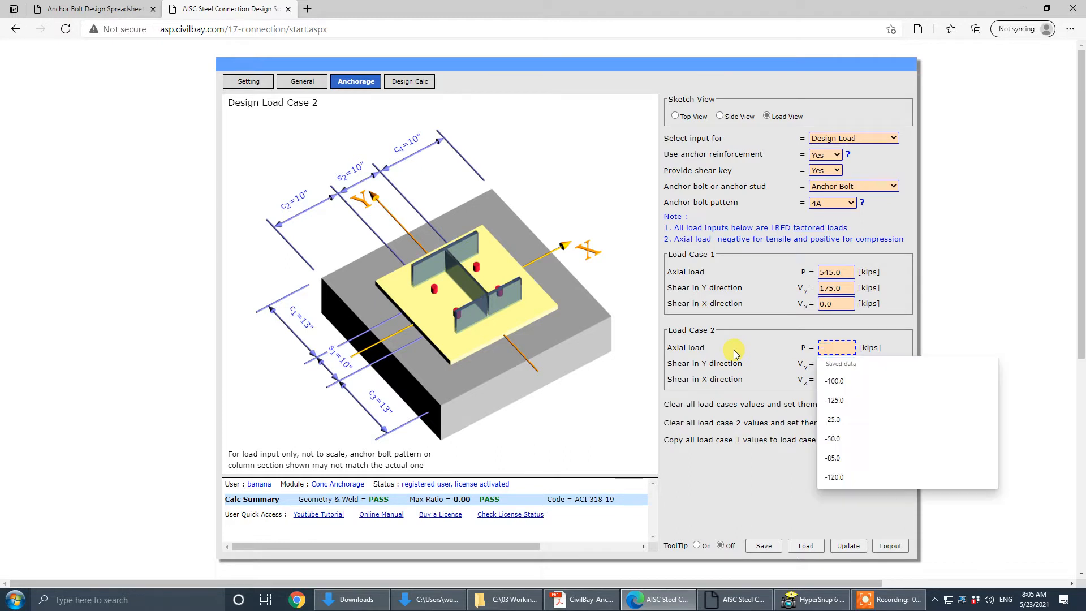
pyautogui.write('85')
pyautogui.click(734, 350)
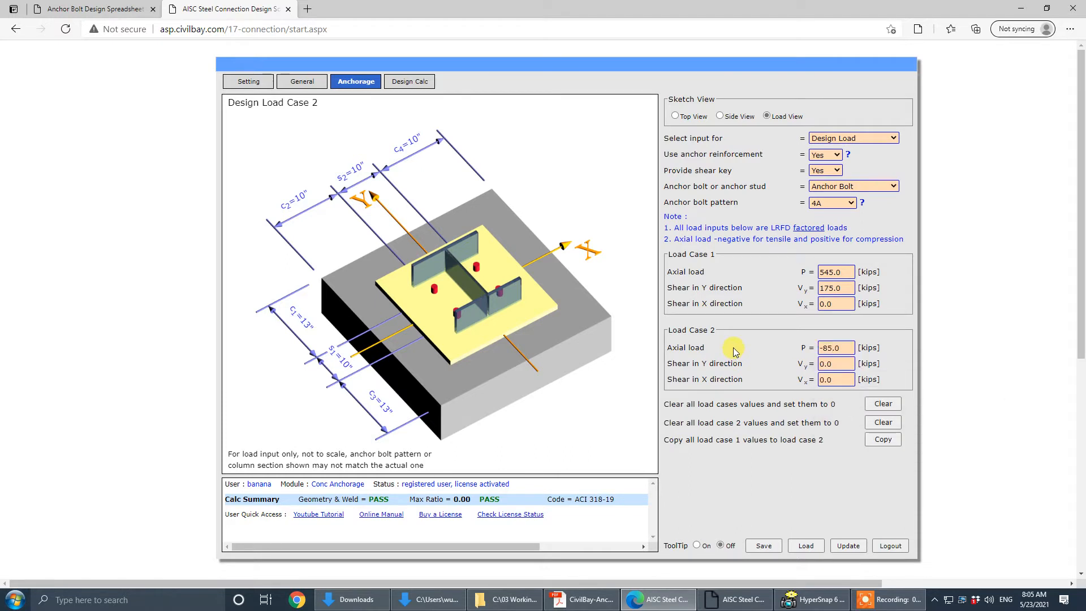
# - Set the shear in Y direction of Load Case 2 to 175 kips and update the calculation
pyautogui.click(832, 373)
pyautogui.moveTo(835, 365); pyautogui.dragTo(777, 365)
pyautogui.write('175')
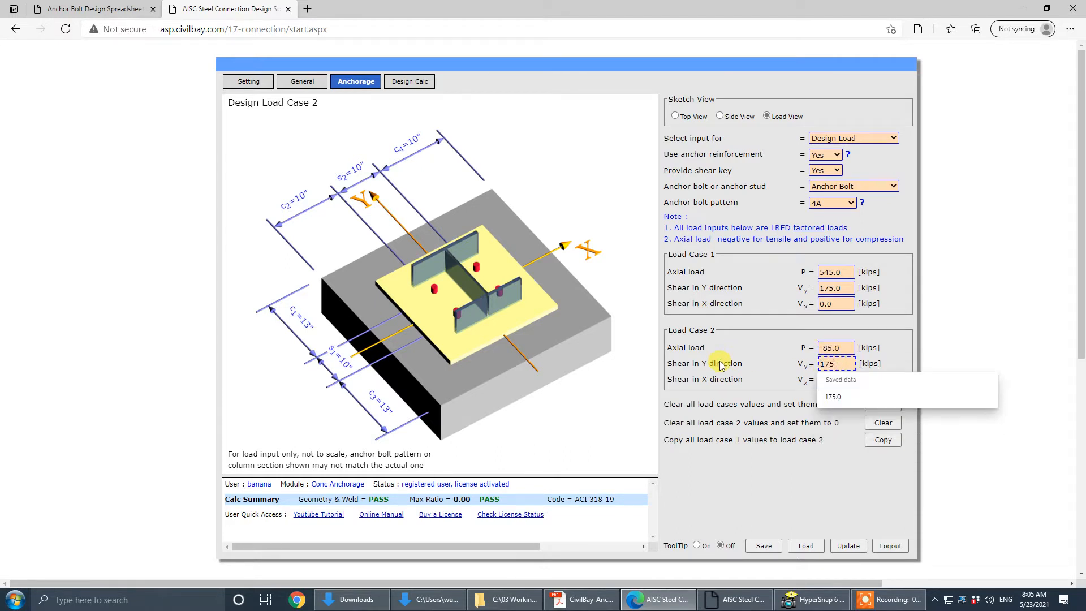
pyautogui.click(833, 397)
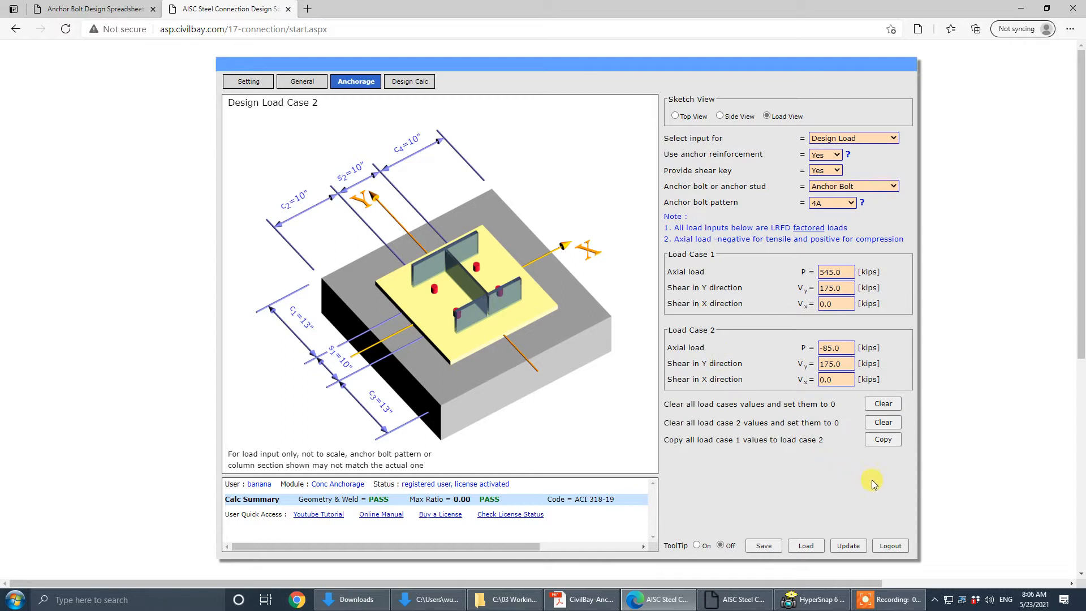
pyautogui.click(856, 544)
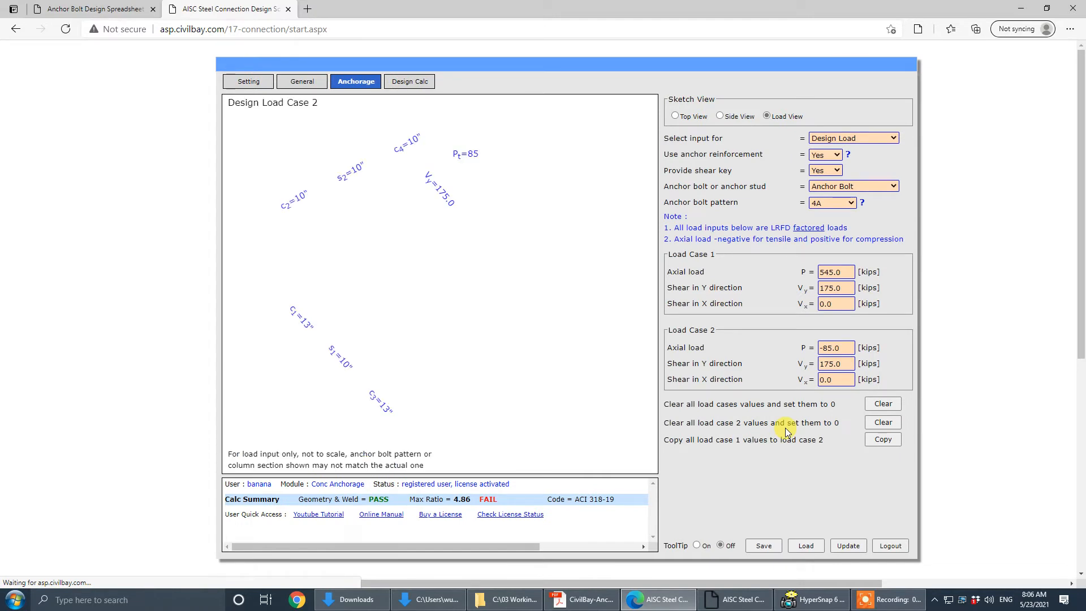
# - Check Load Case 2's Y shear and axial load in the load sketch, and switch to the anchorage's top view
pyautogui.click(835, 365)
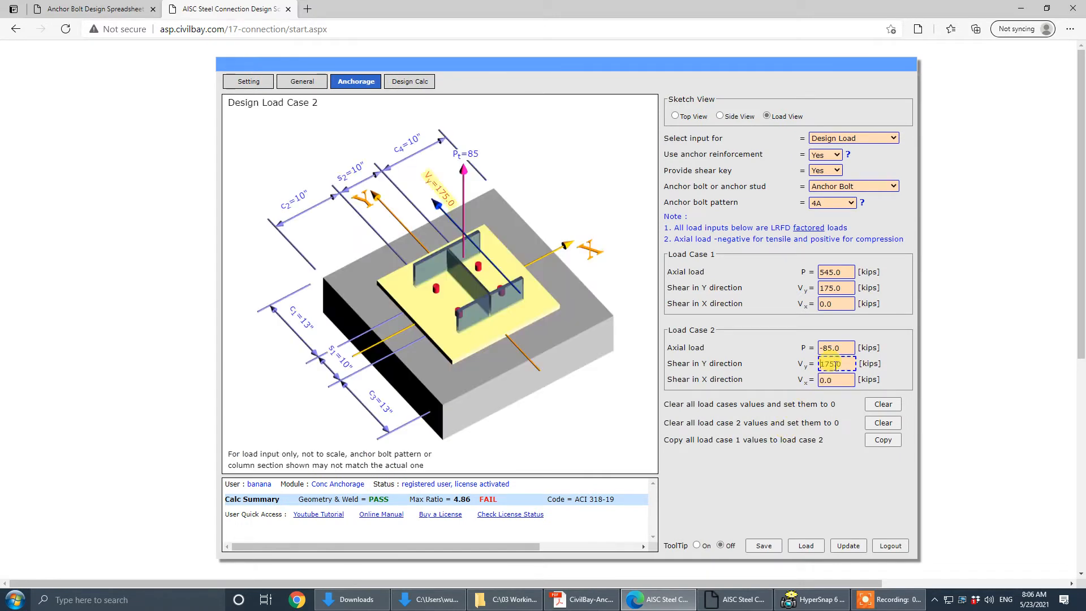
pyautogui.click(837, 349)
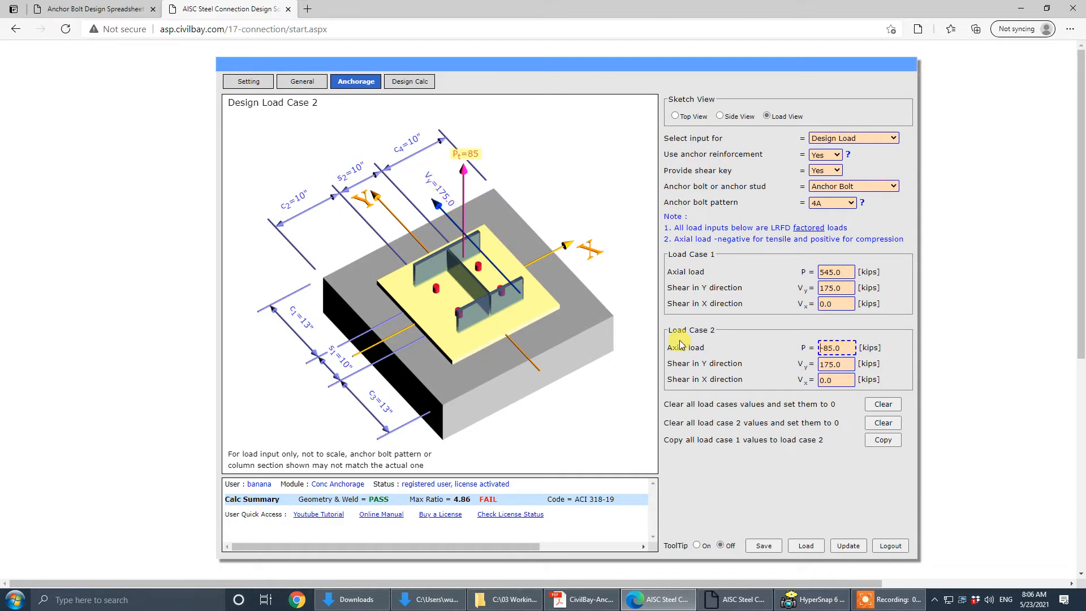
pyautogui.click(700, 341)
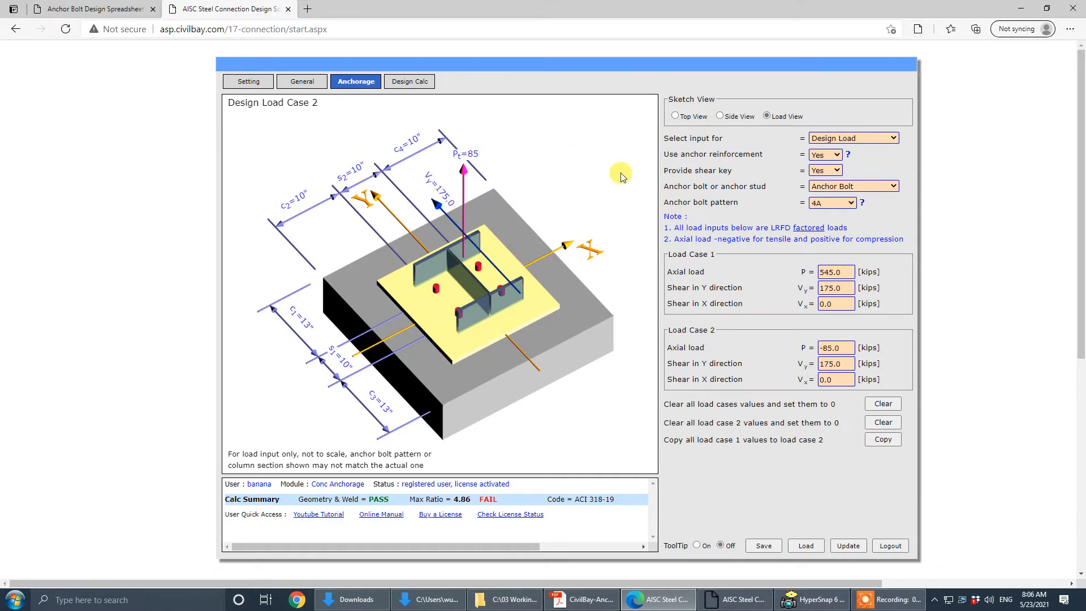
pyautogui.click(700, 117)
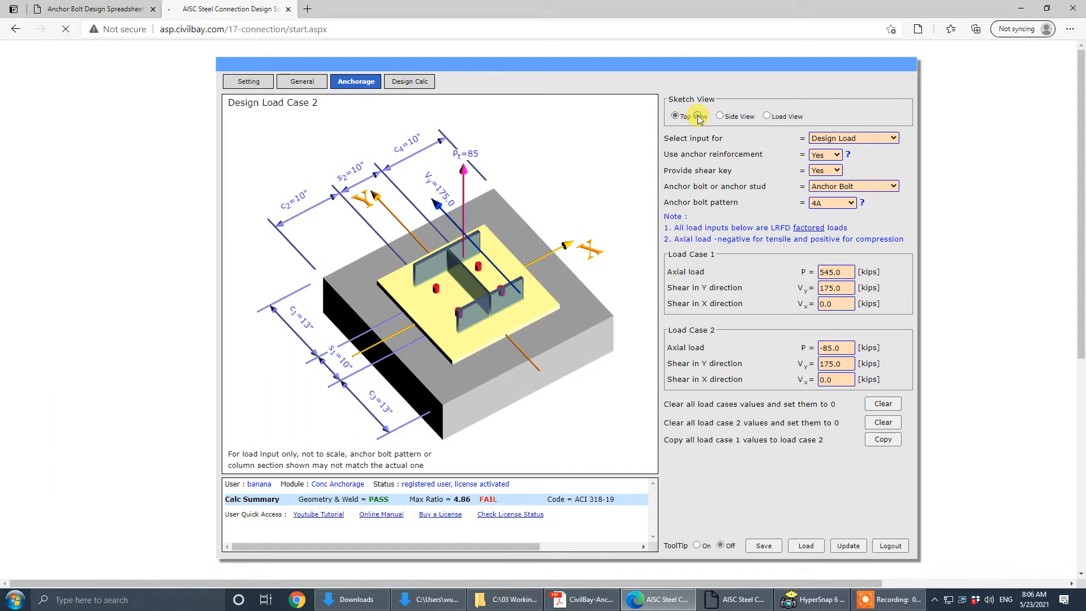
pyautogui.click(838, 171)
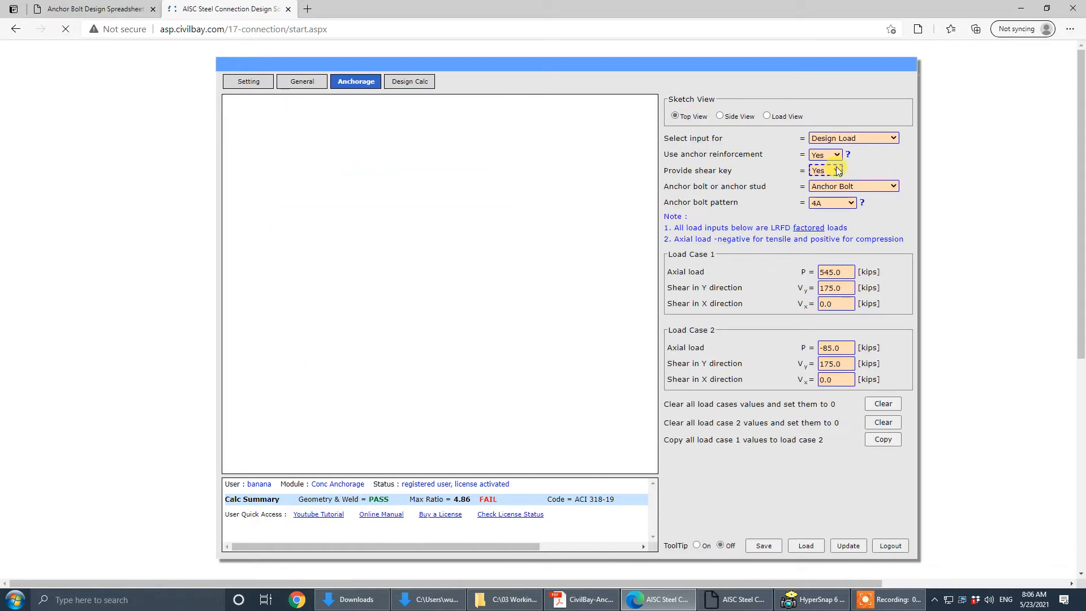
pyautogui.click(813, 155)
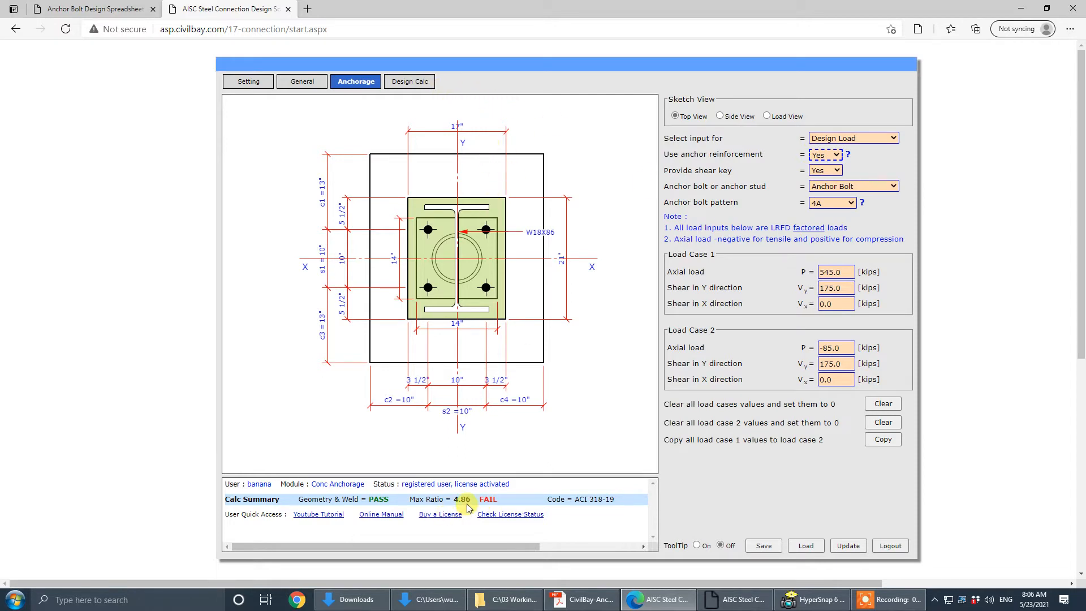
# - Open the design calculation, limit the report to the summary and expand the overall result summary
pyautogui.click(409, 82)
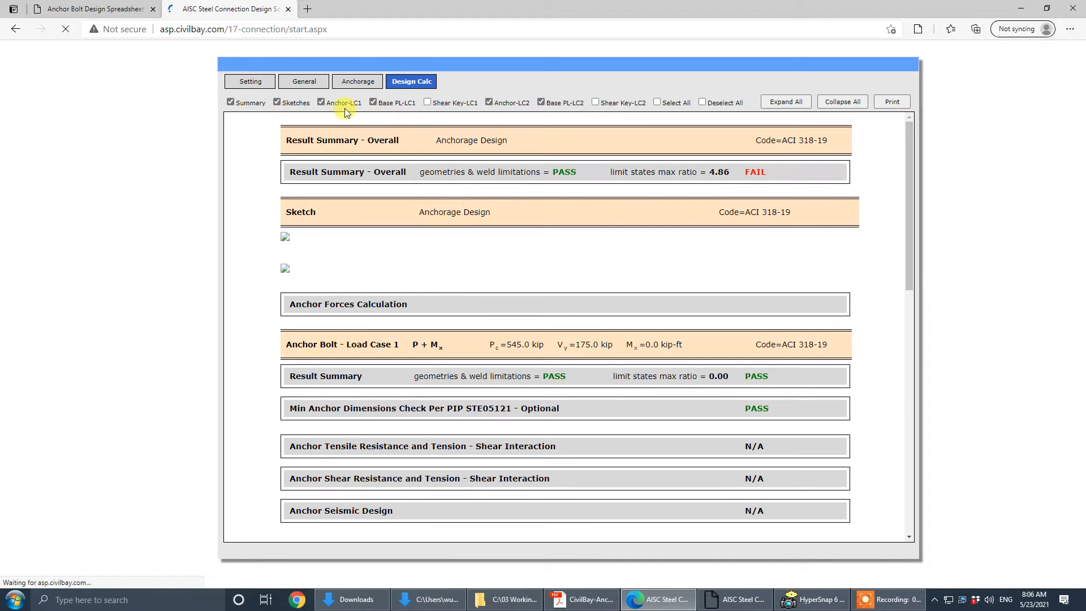
pyautogui.click(292, 107)
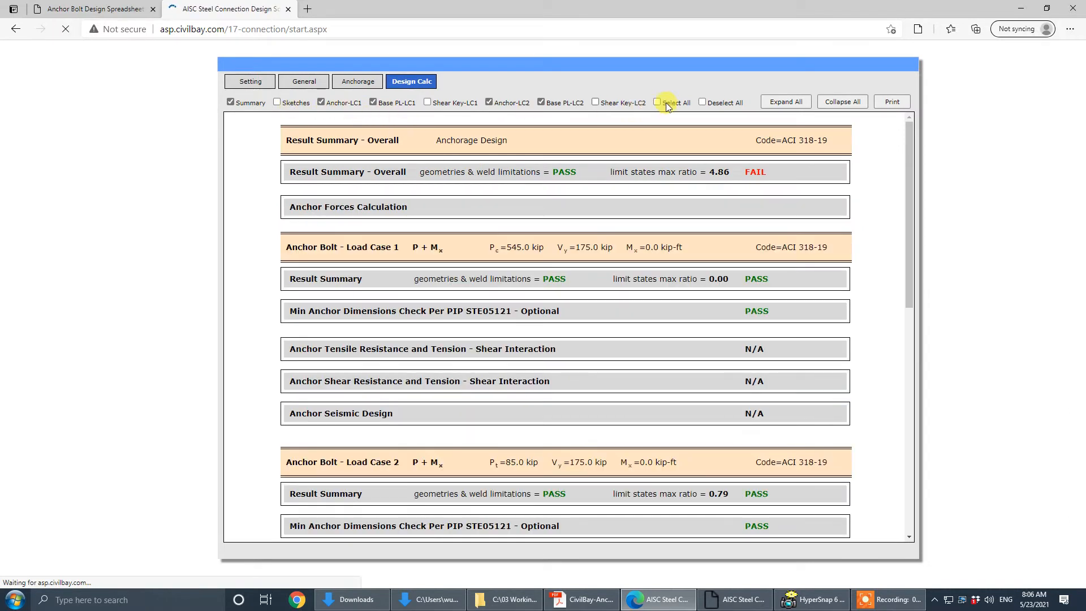
pyautogui.click(711, 103)
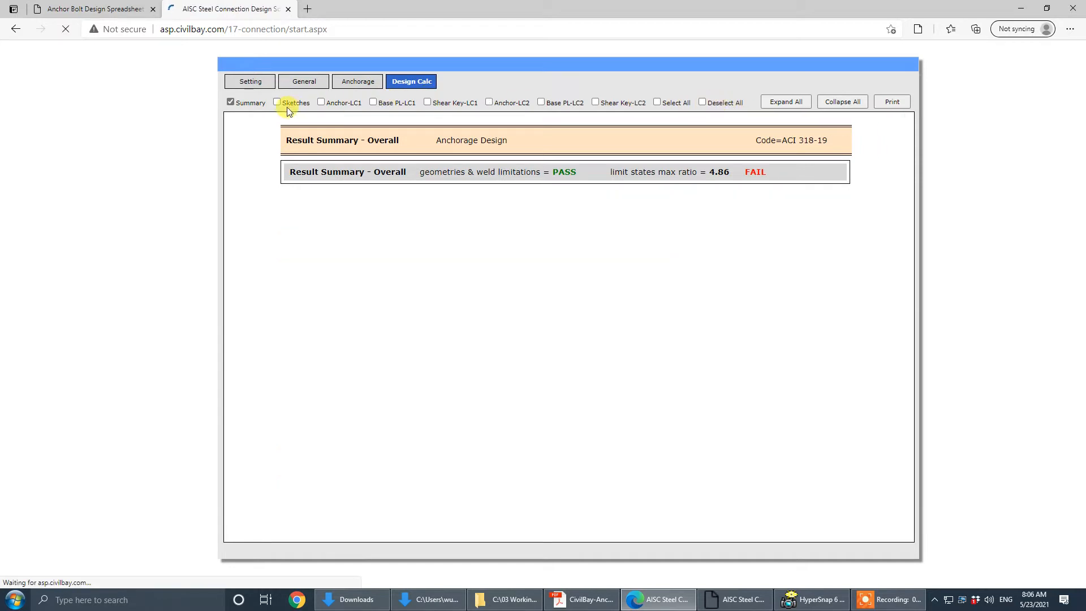
pyautogui.click(350, 172)
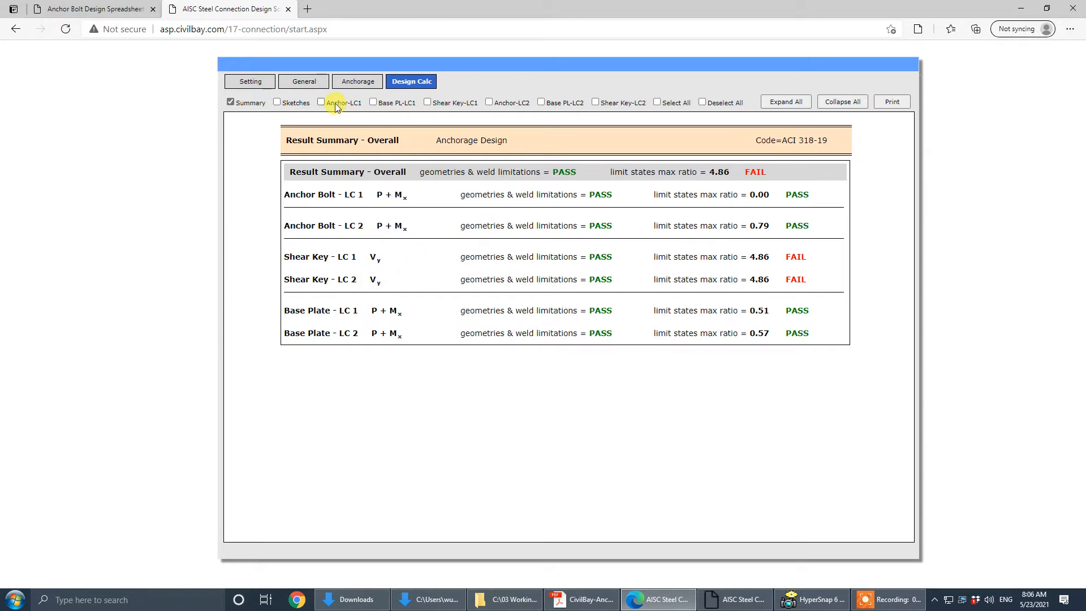
# - Add the Load Case 1 shear key results to the report and examine the Shear Key Anchor Reinforcement Breakout Strength calculation
pyautogui.click(456, 106)
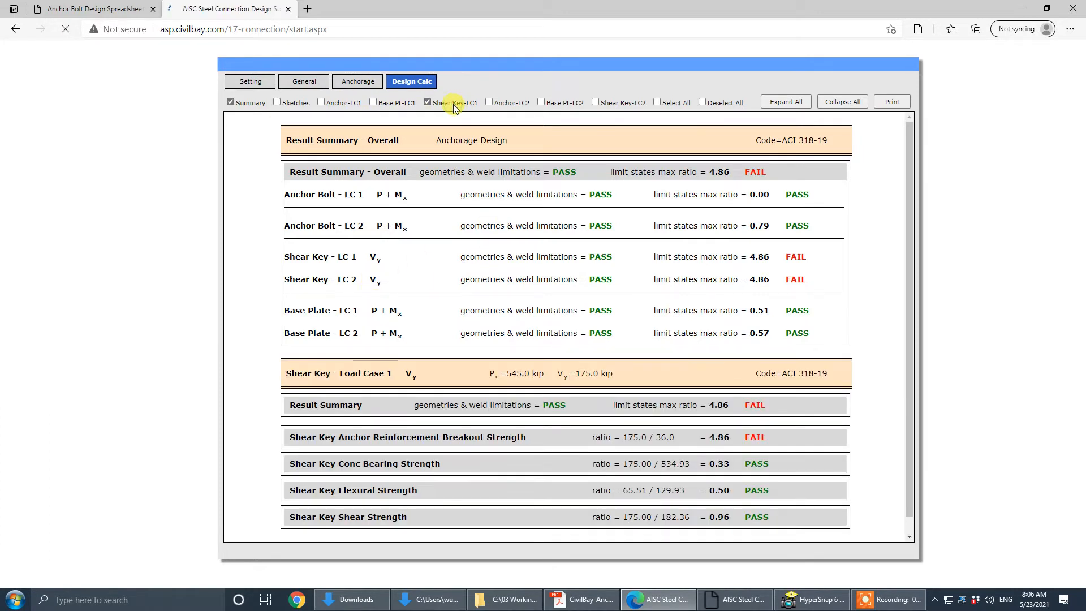
pyautogui.click(366, 175)
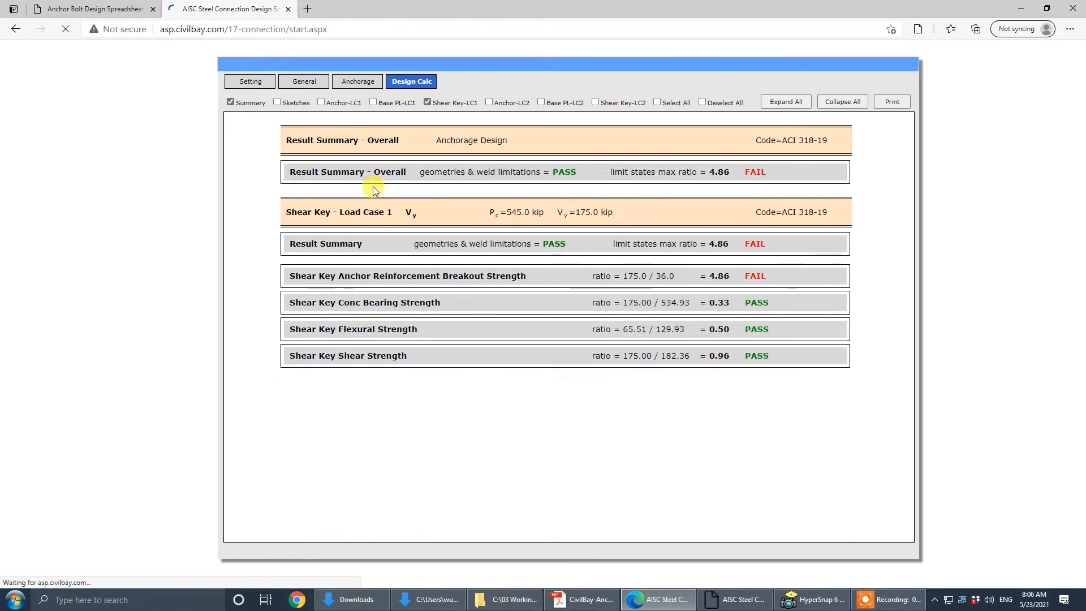
pyautogui.click(341, 277)
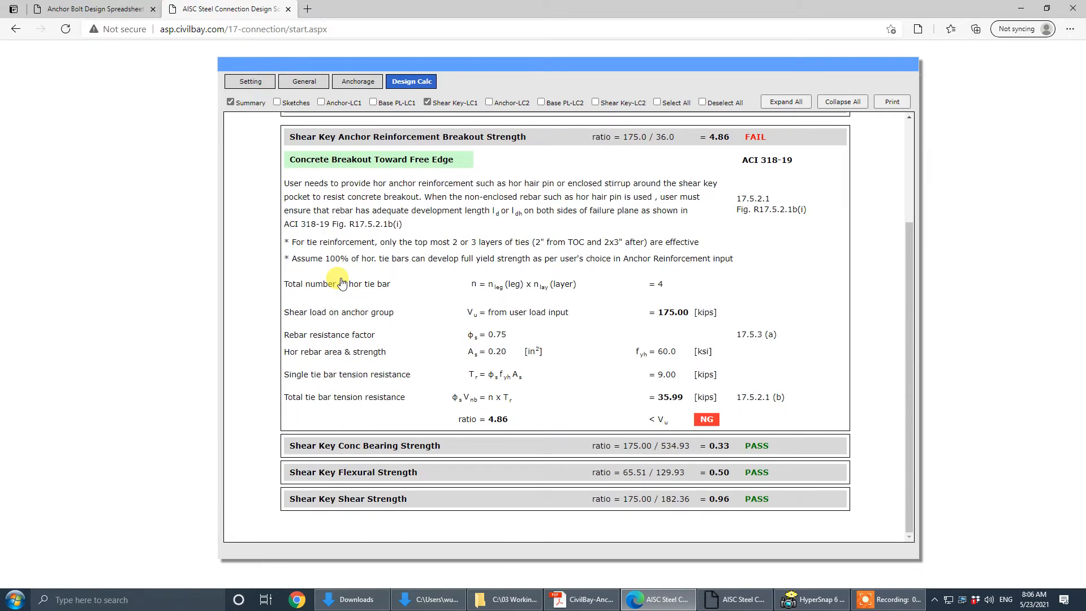
# - Return to the anchorage inputs, switch them to Anchor Reinforcement and set the horizontal tie rebar size to #5
pyautogui.click(353, 84)
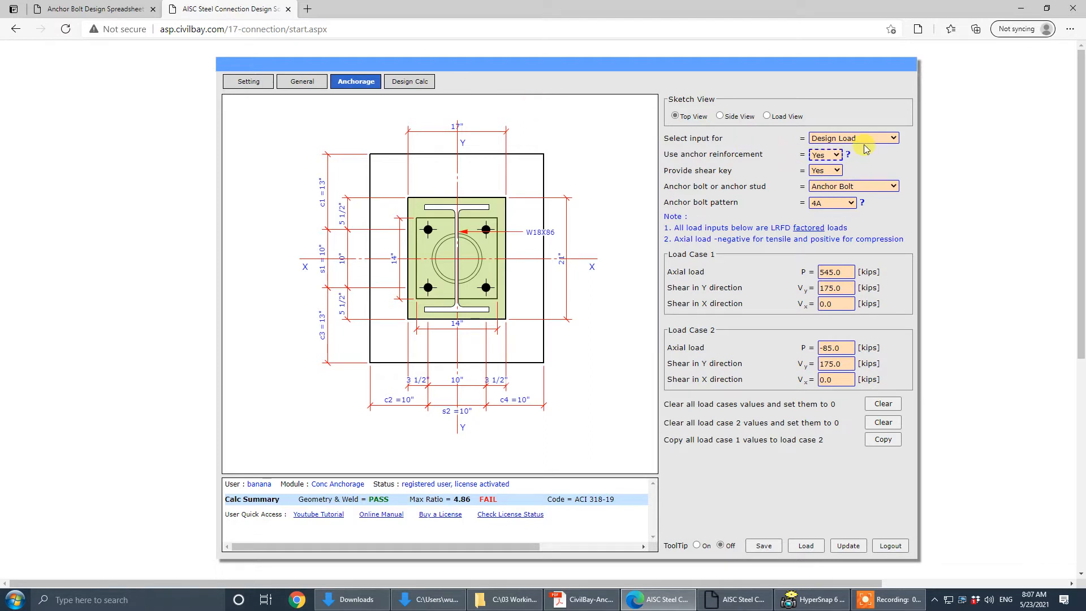
pyautogui.click(848, 137)
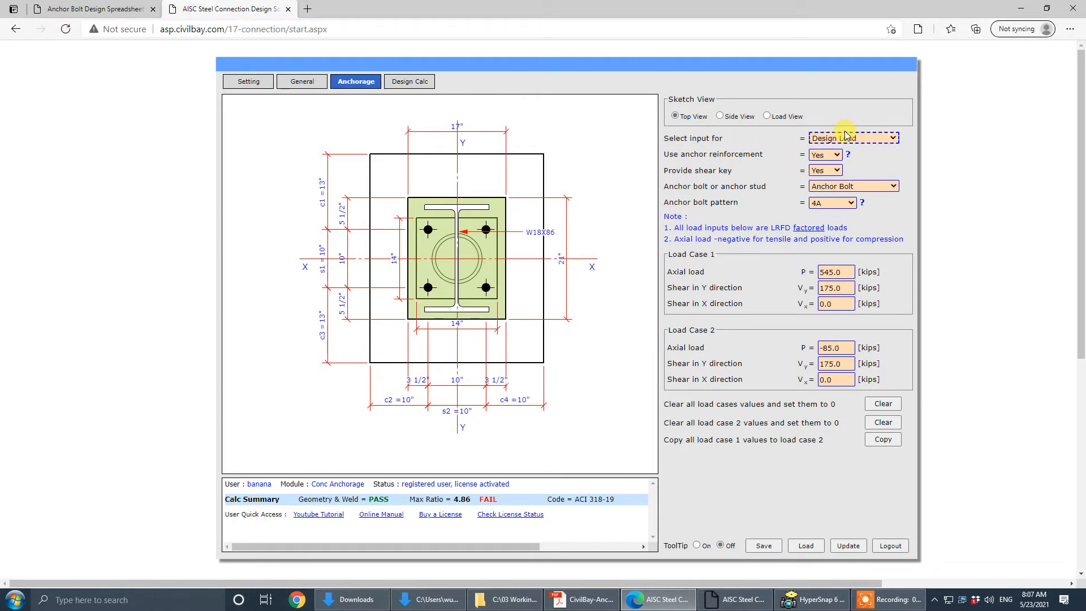
pyautogui.click(839, 289)
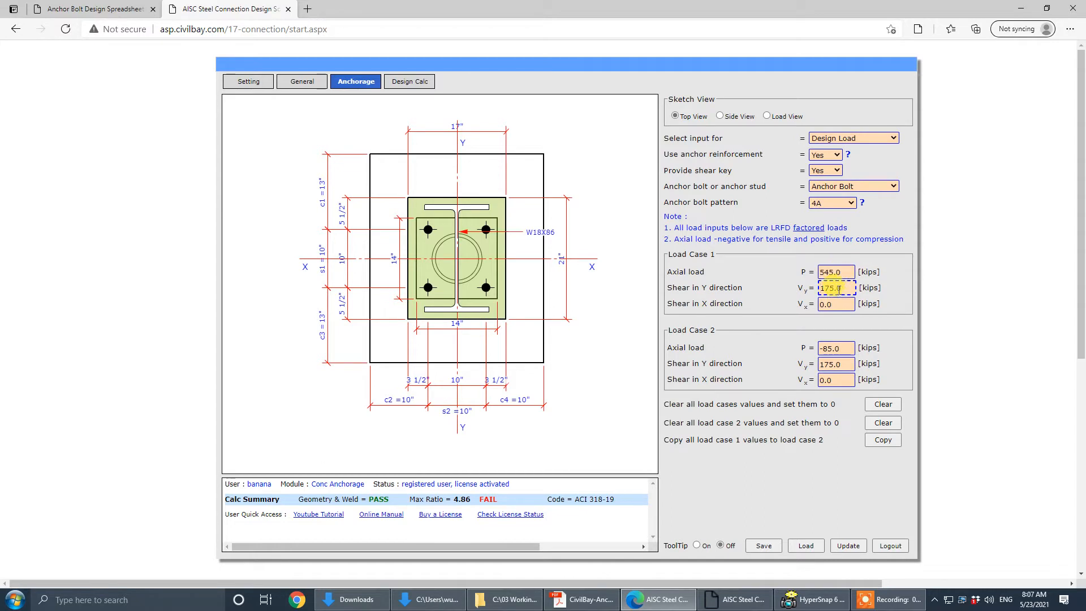
pyautogui.click(735, 305)
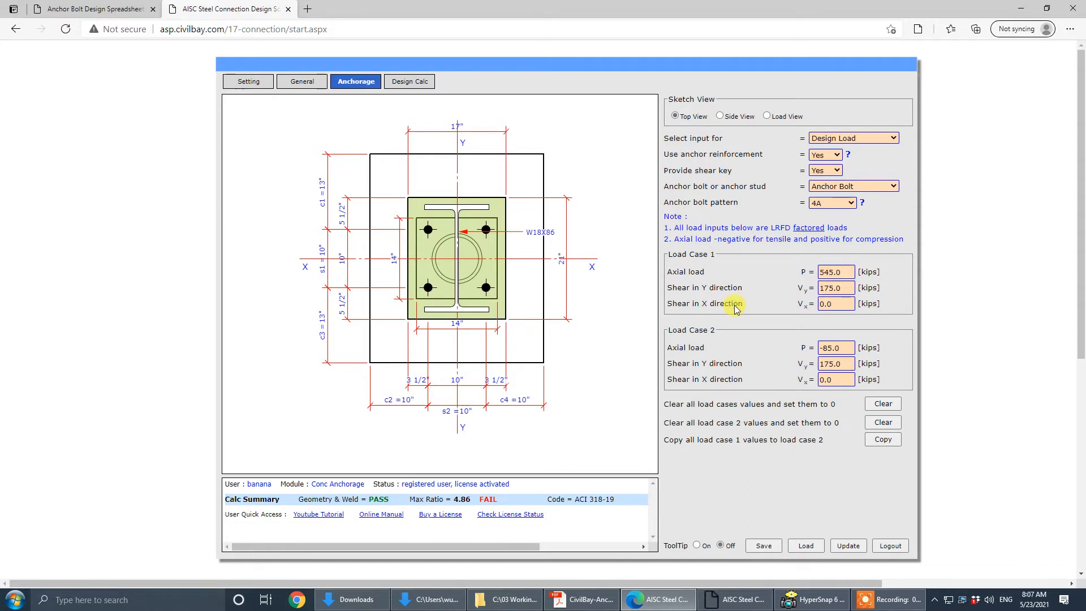
pyautogui.click(859, 140)
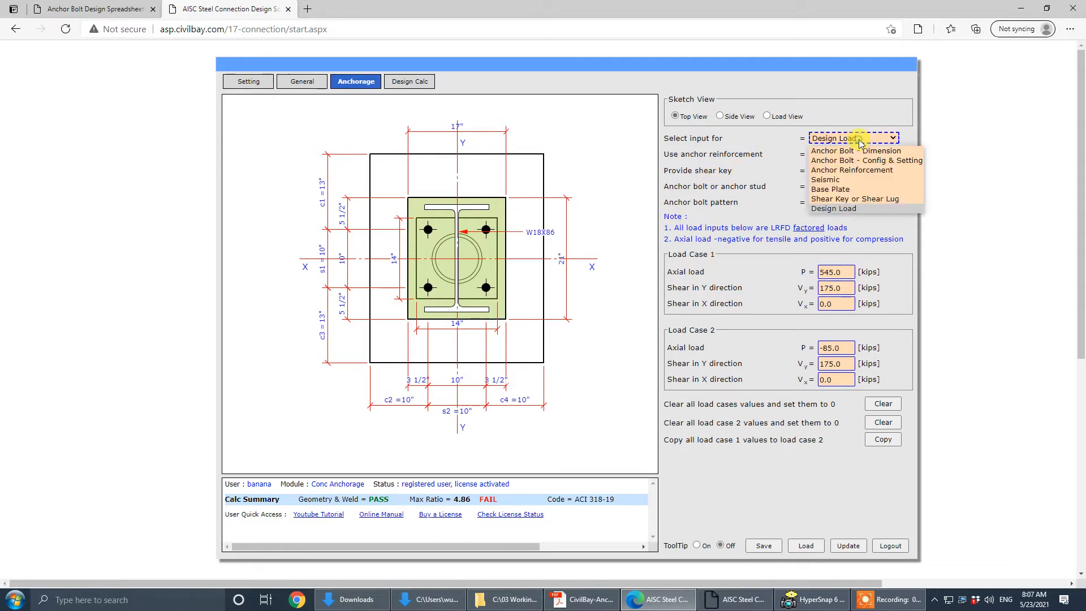
pyautogui.click(872, 169)
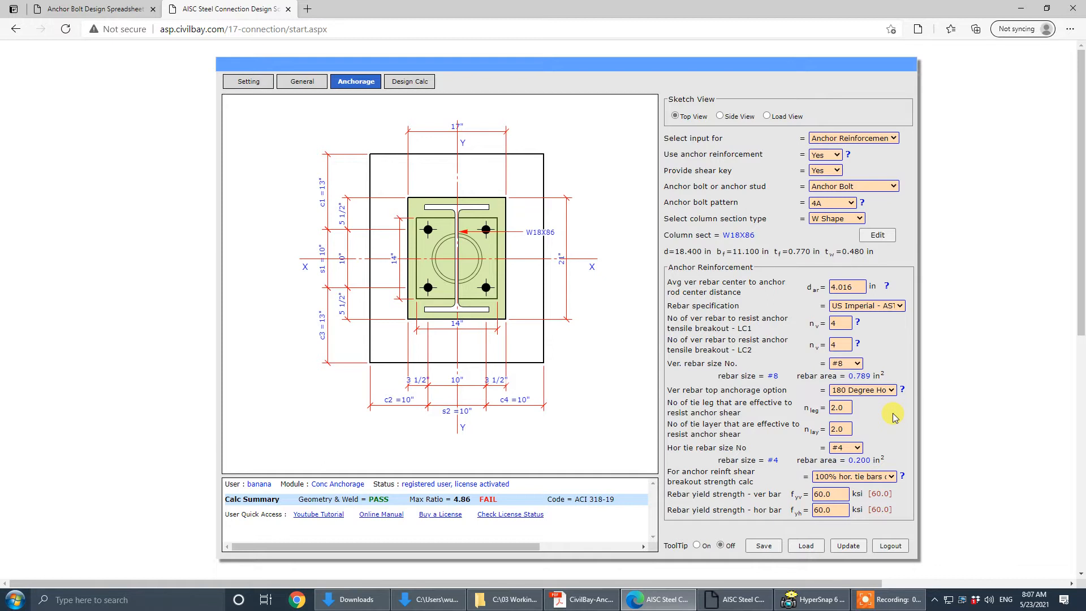
pyautogui.click(859, 447)
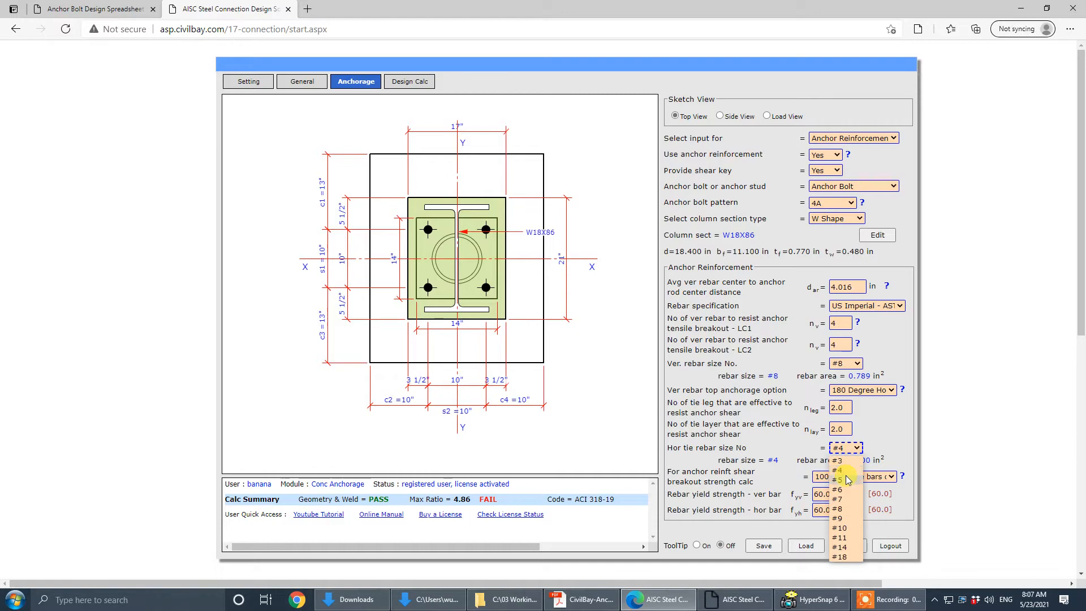
pyautogui.click(846, 478)
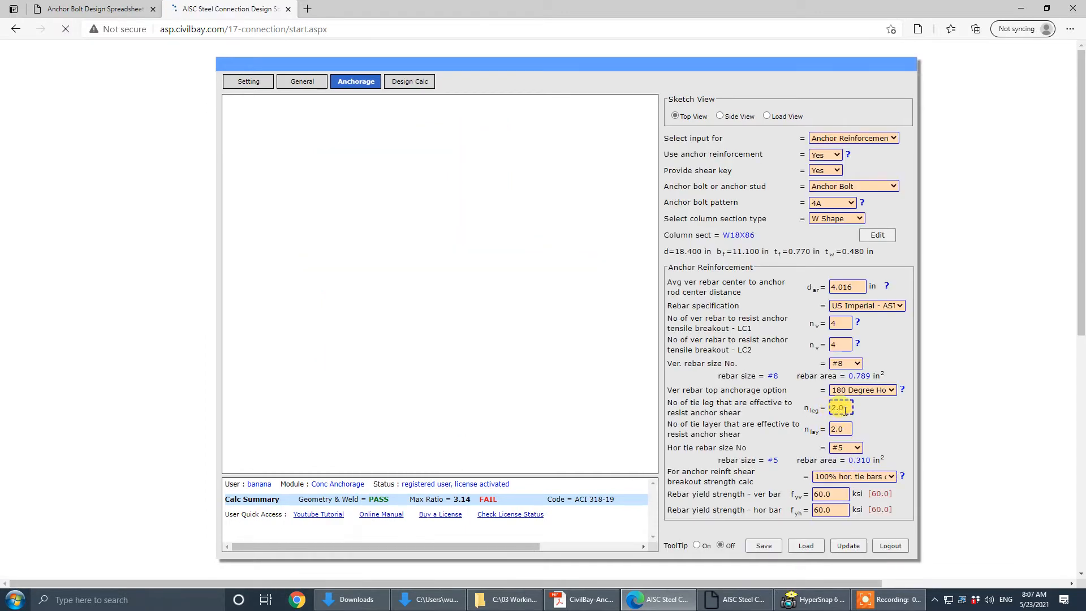
# - Set the effective tie legs resisting anchor shear to 3 and the effective tie layers to 6
pyautogui.moveTo(844, 409); pyautogui.dragTo(792, 415)
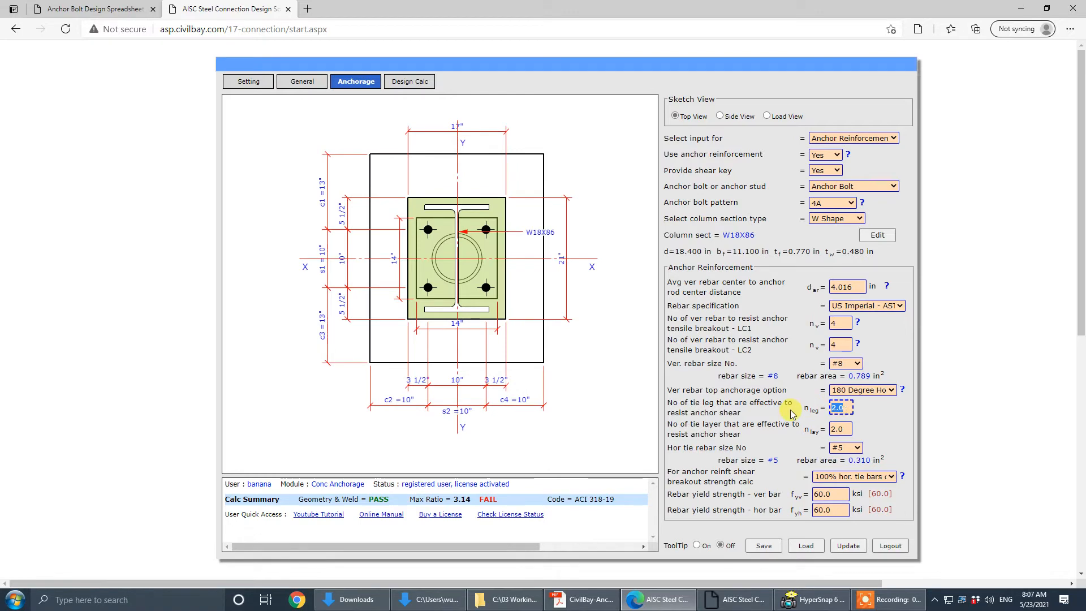
pyautogui.write('3')
pyautogui.press('Tab')
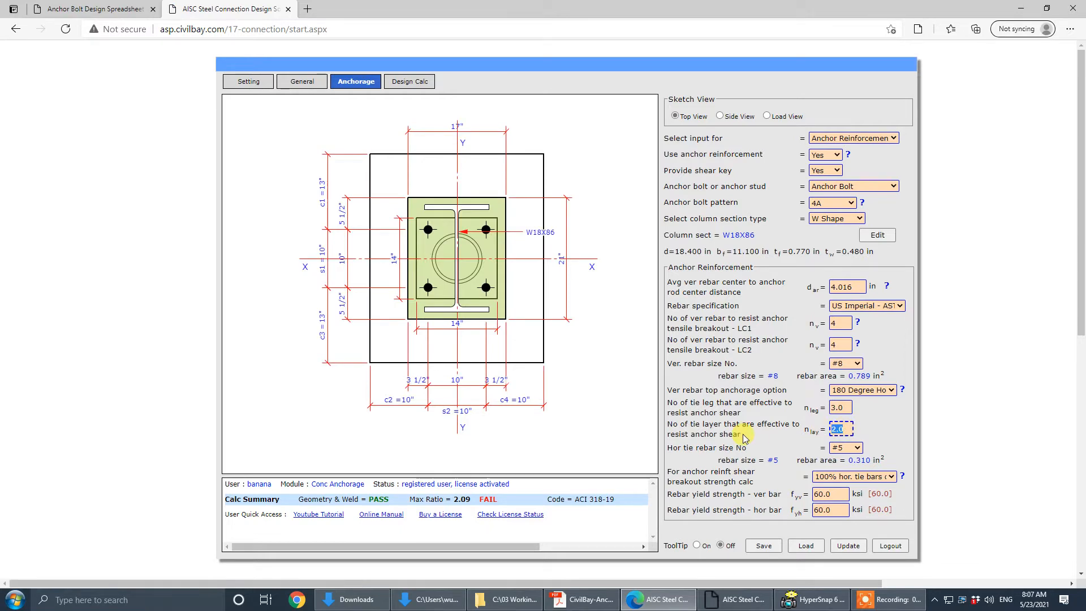
pyautogui.write('6')
pyautogui.press('Tab')
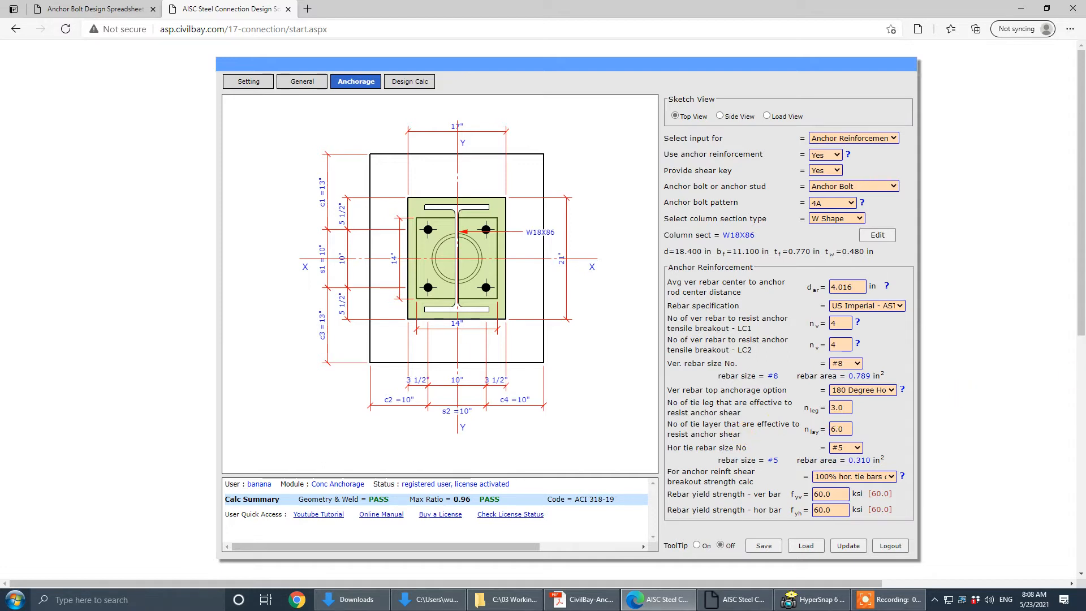
pyautogui.click(815, 494)
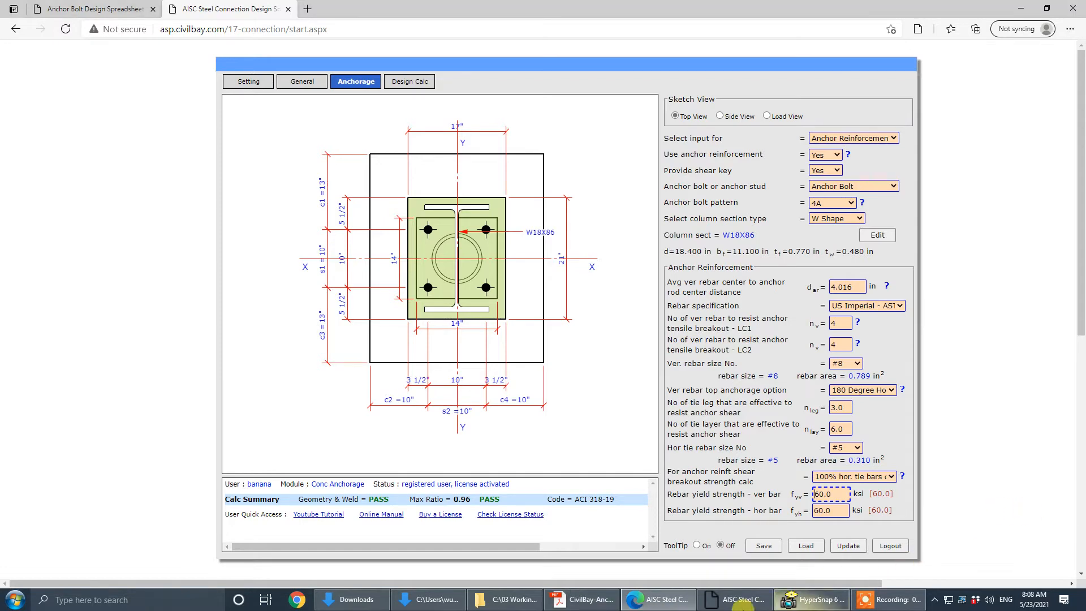
# - Switch to the tutorial PDF in Acrobat and examine the pedestal reinforcement details on page 30 at 150% zoom
pyautogui.click(599, 604)
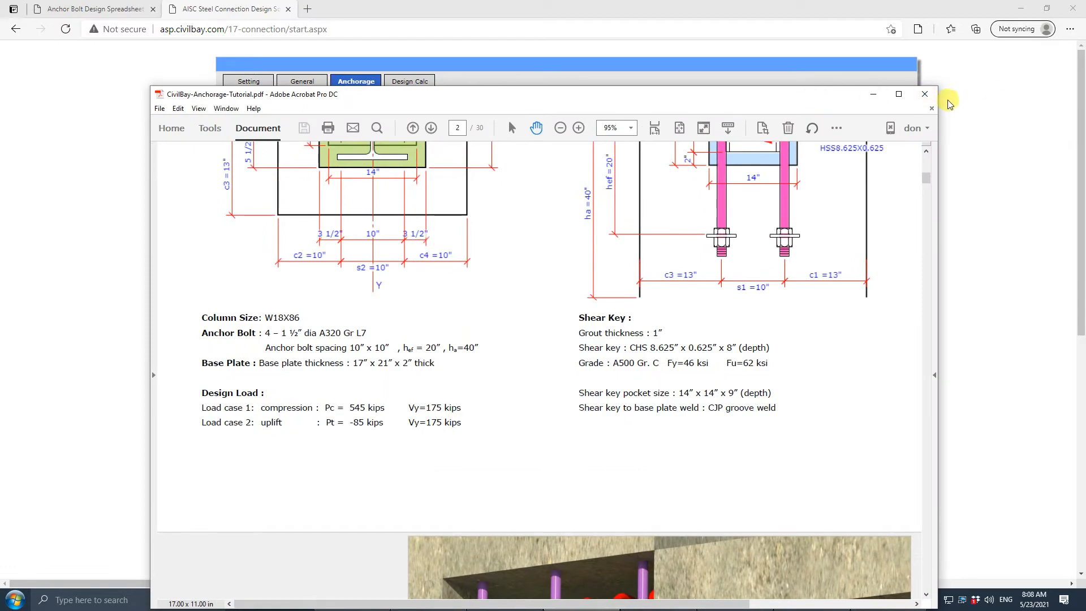
pyautogui.click(897, 94)
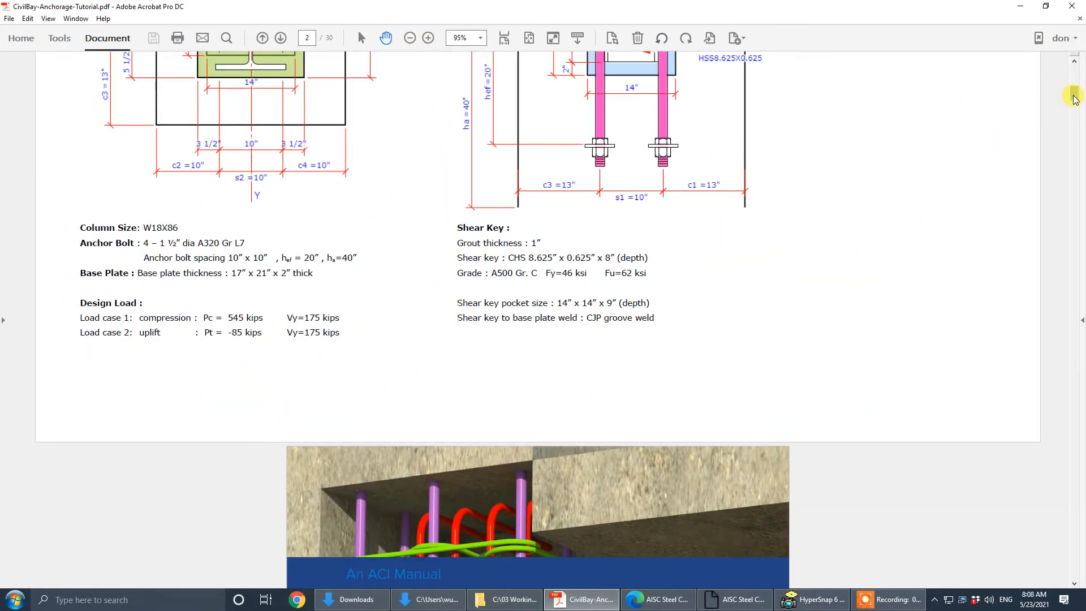
pyautogui.moveTo(1074, 93); pyautogui.dragTo(1080, 568)
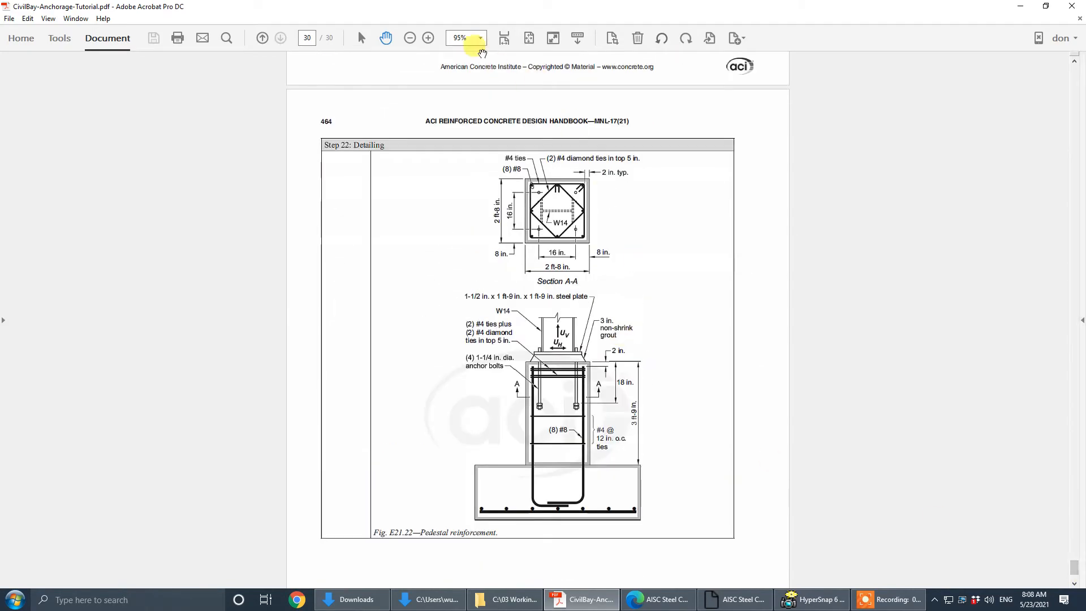
pyautogui.click(480, 37)
pyautogui.click(536, 153)
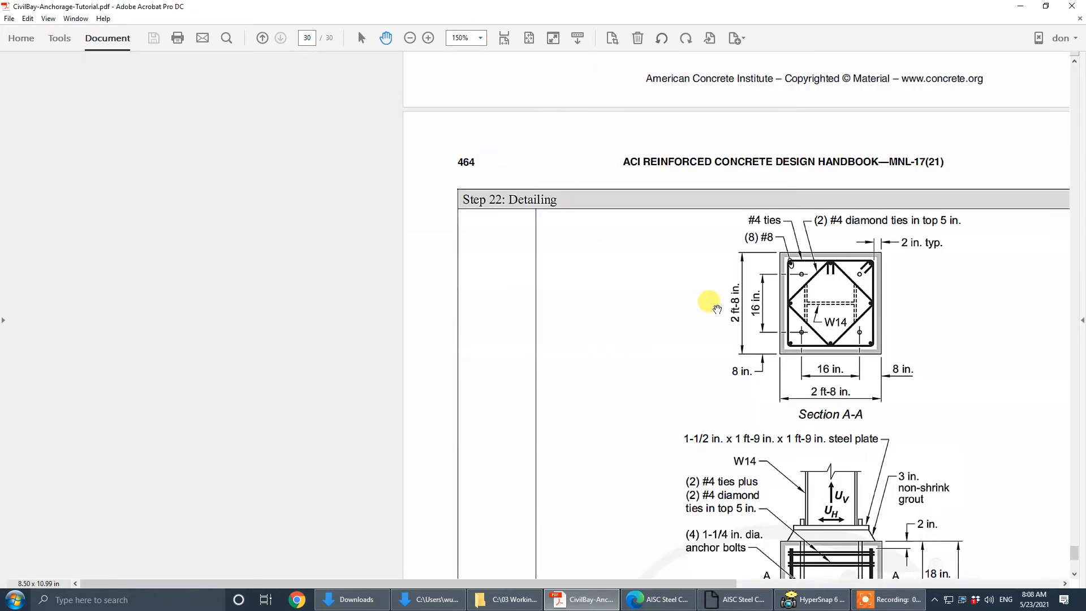
pyautogui.moveTo(710, 303); pyautogui.dragTo(477, 242)
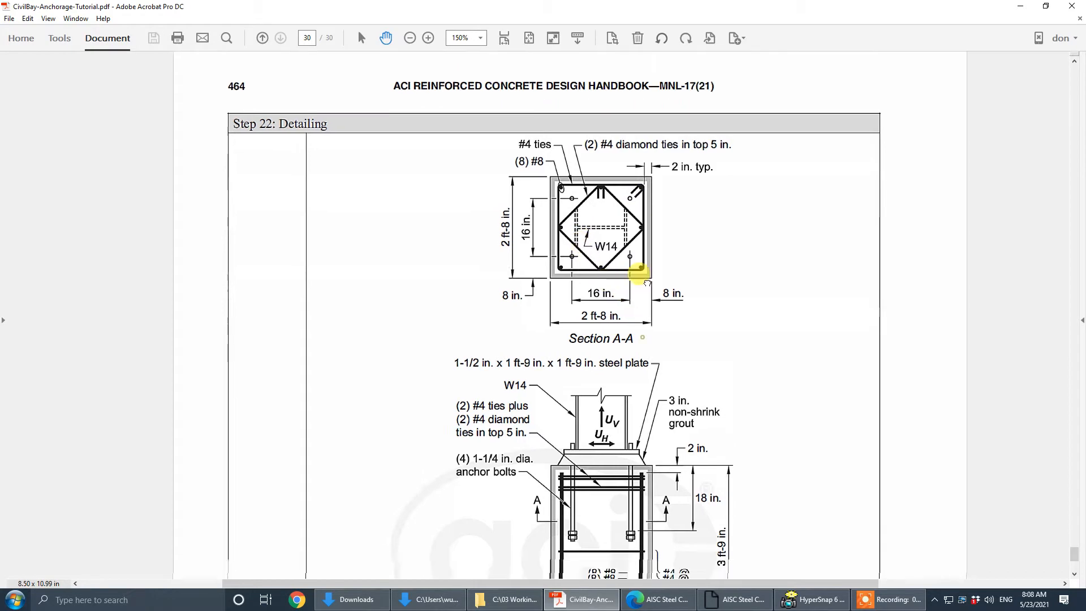
pyautogui.scroll(-5, 639, 272)
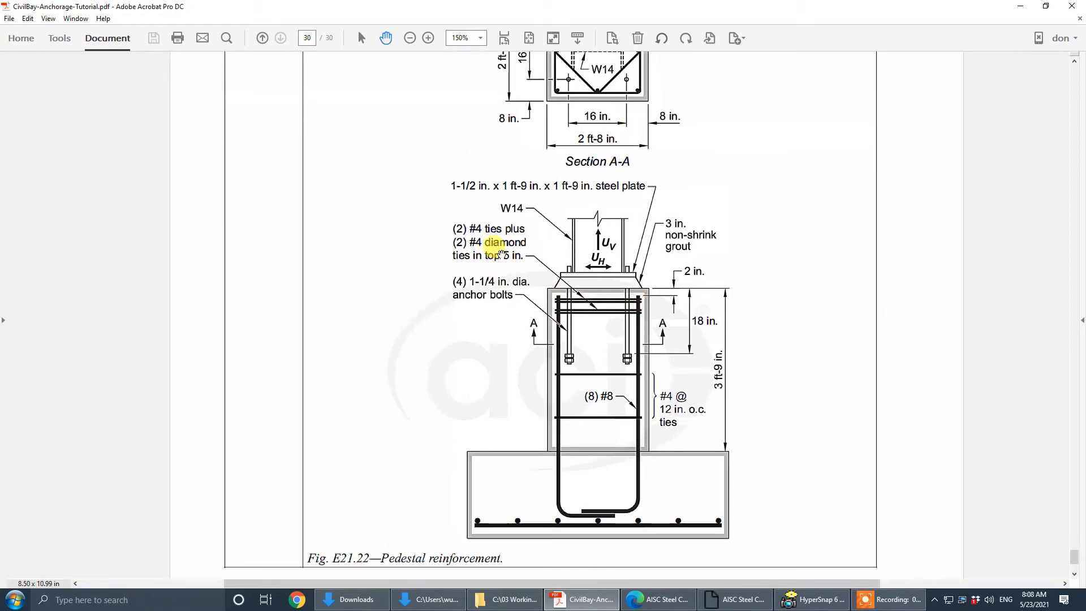
pyautogui.scroll(3, 502, 254)
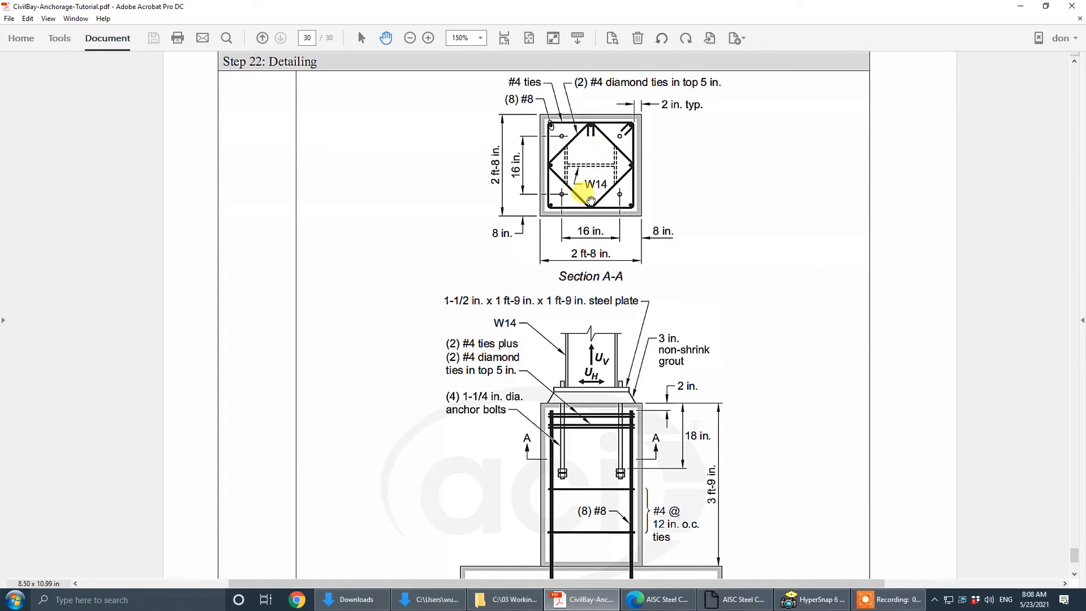
# - Return to the CivilBay anchorage inputs and set the effective tie layers to 3 and the effective tie legs to 6
pyautogui.scroll(-3, 588, 226)
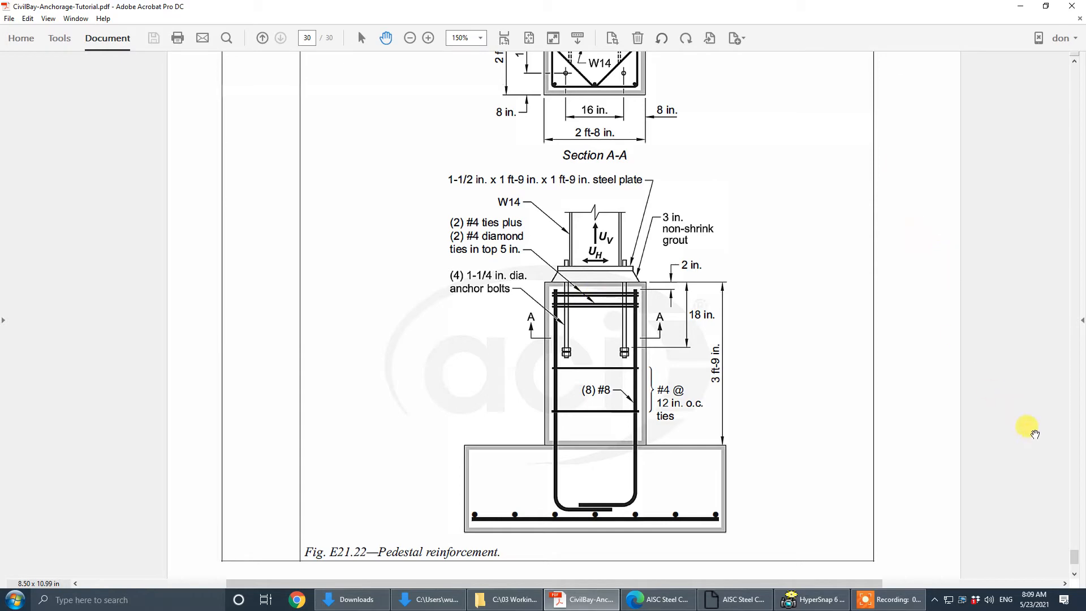
pyautogui.click(658, 599)
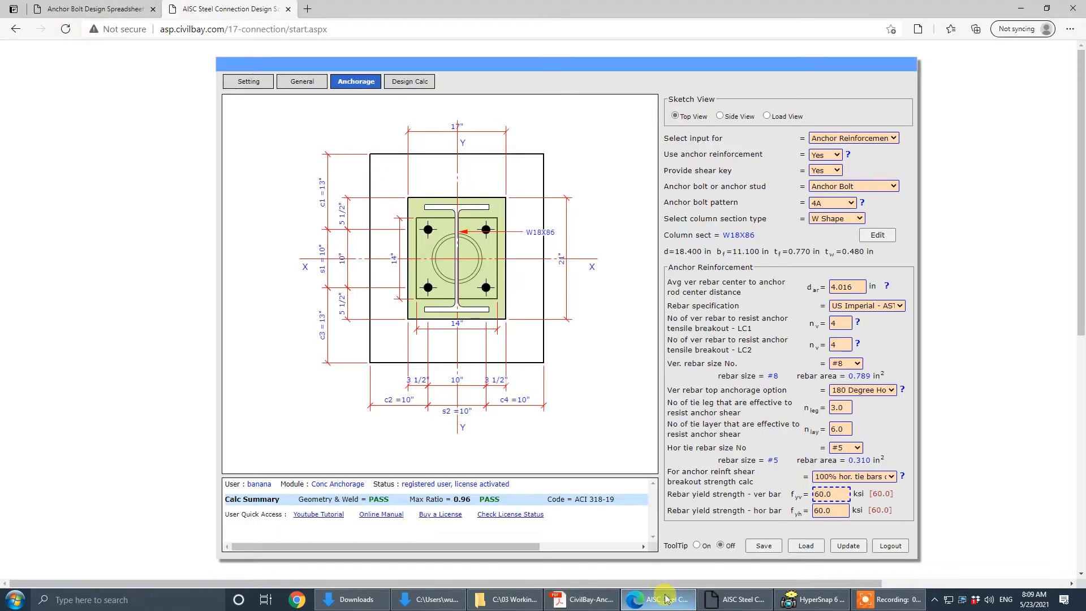
pyautogui.hotkey('shift', 'Tab')
pyautogui.hotkey('shift', 'Tab')
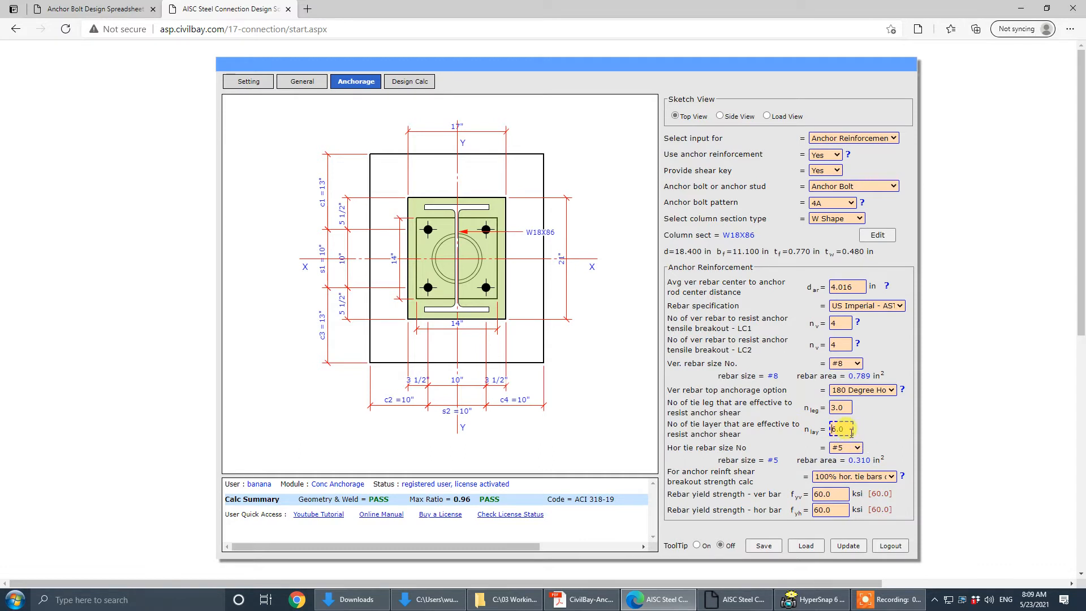
pyautogui.write('3.0')
pyautogui.hotkey('shift', 'Tab')
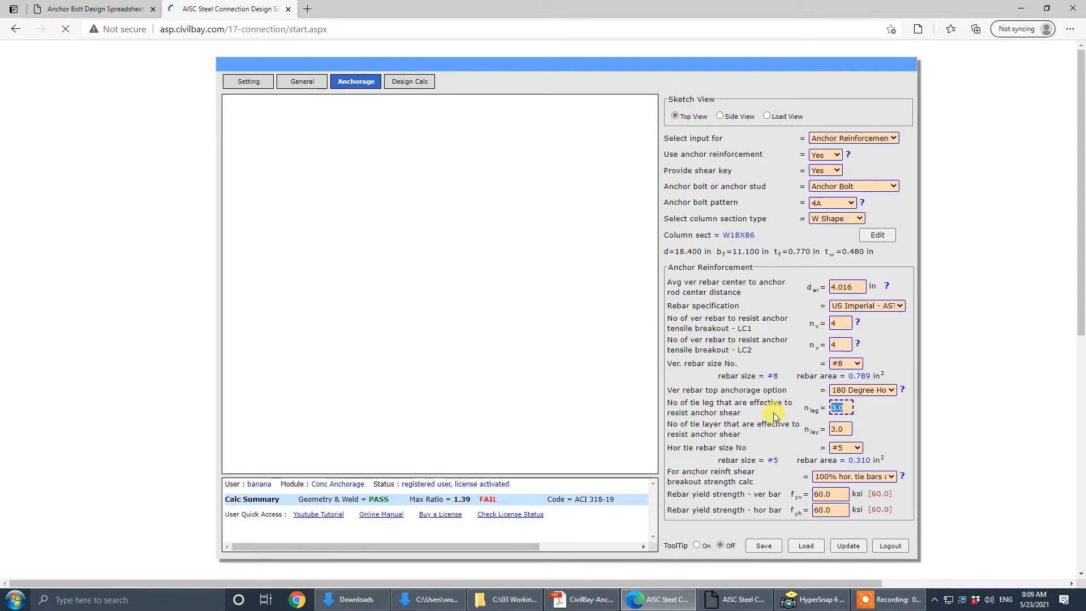
pyautogui.write('6.0')
pyautogui.press('Tab')
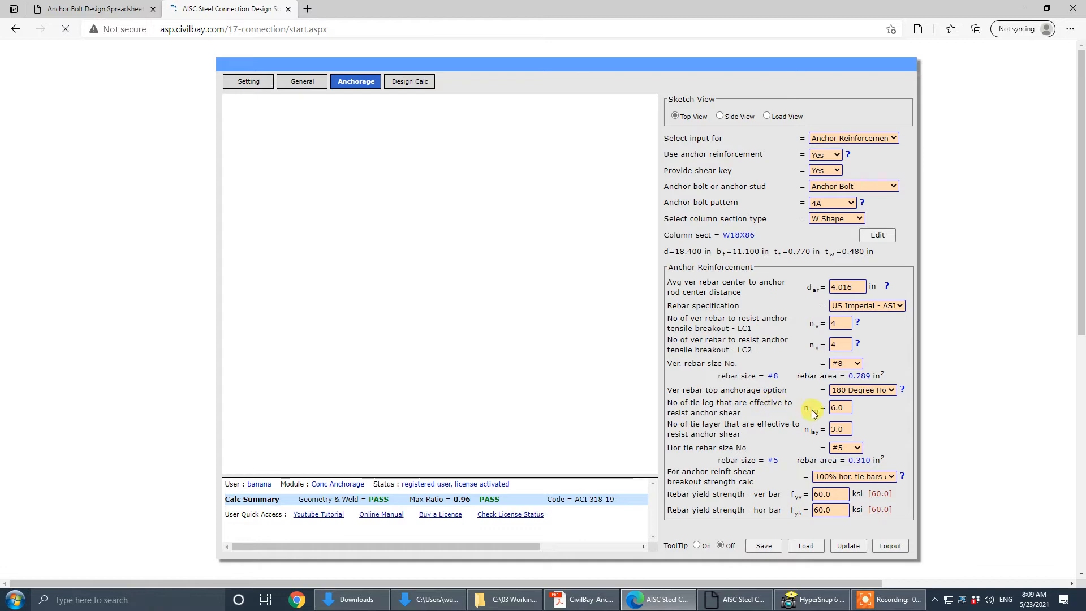
pyautogui.doubleClick(843, 409)
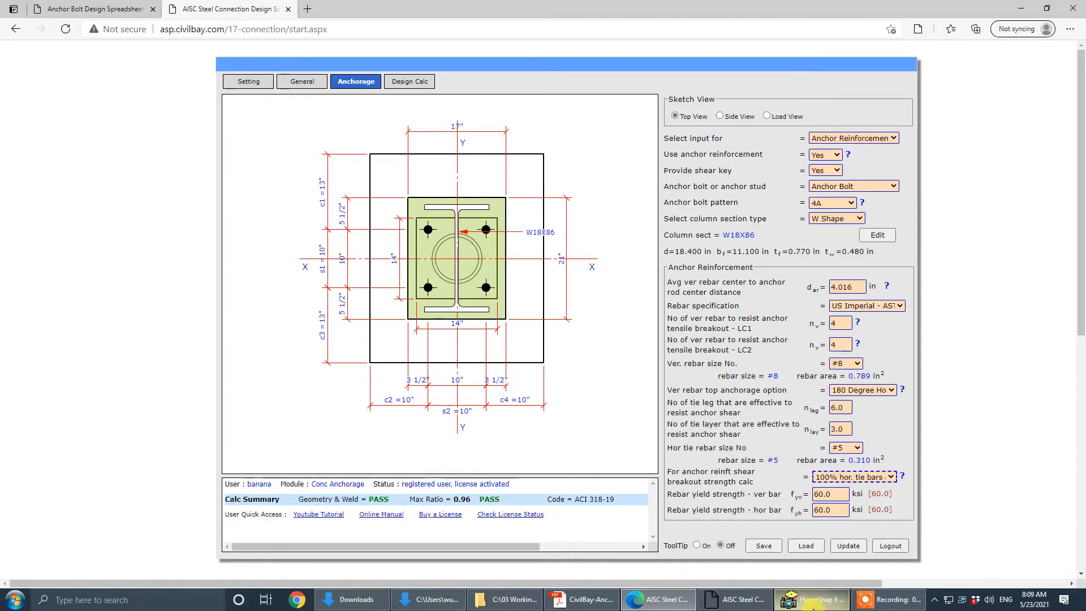
# - Switch to the tutorial PDF in Acrobat and compare the tie arrangement in Section A-A and the pedestal elevation
pyautogui.click(582, 600)
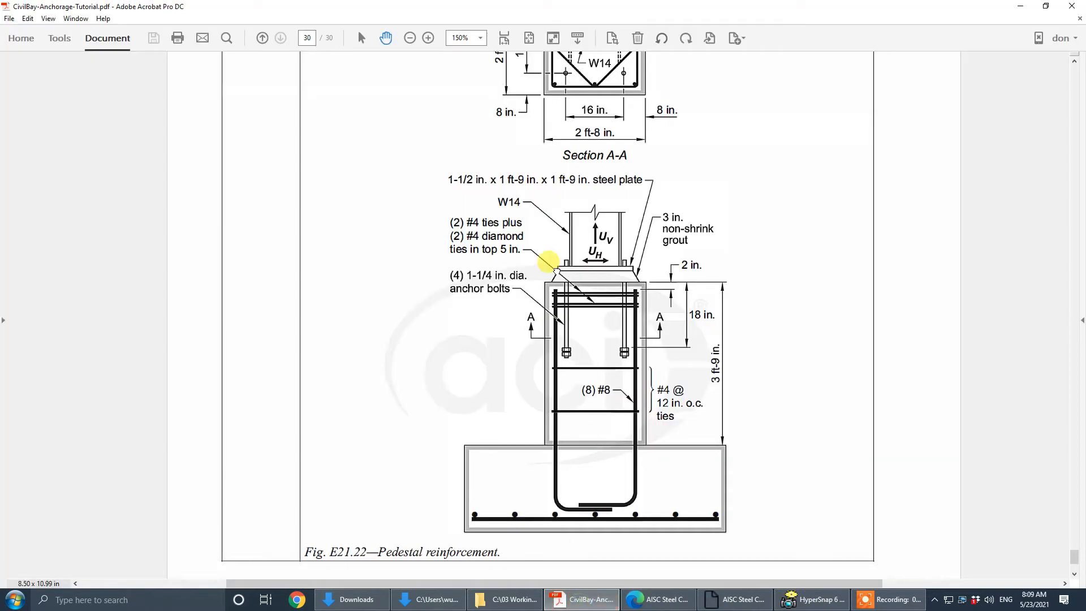
pyautogui.scroll(1, 600, 255)
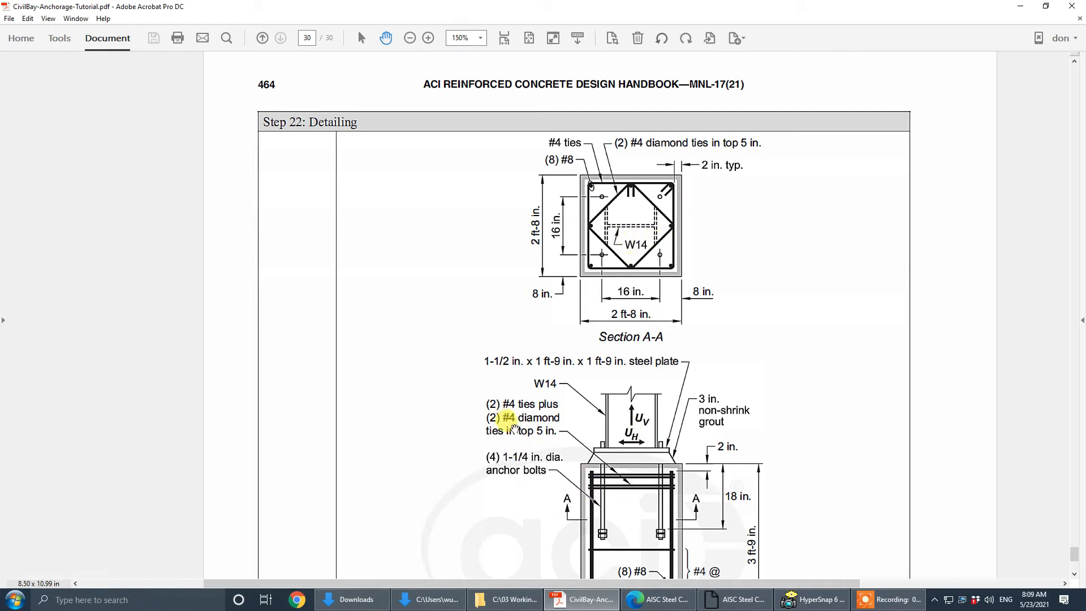
pyautogui.moveTo(815, 466); pyautogui.dragTo(803, 420)
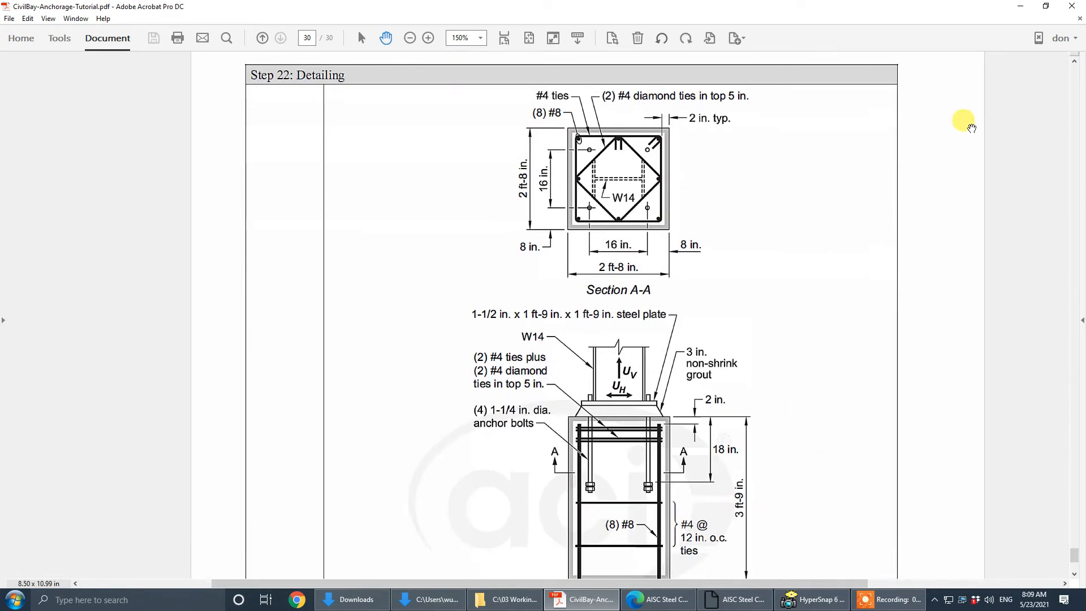
pyautogui.click(1020, 6)
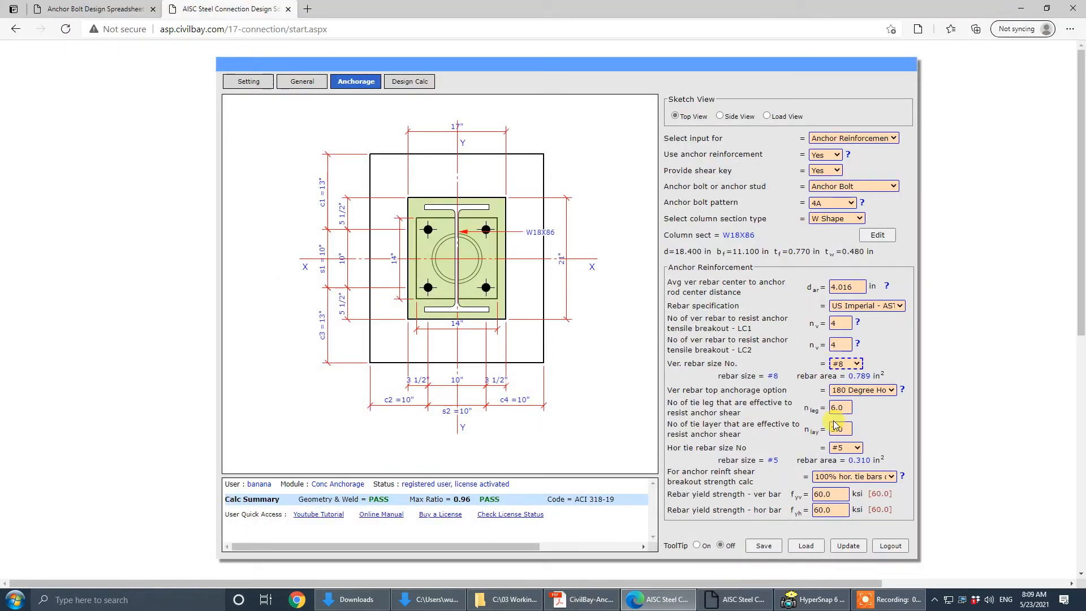
# - Go to the CivilBay design calculation, examine the Shear Key Anchor Reinforcement Breakout Strength check, and return to the anchorage inputs
pyautogui.click(419, 82)
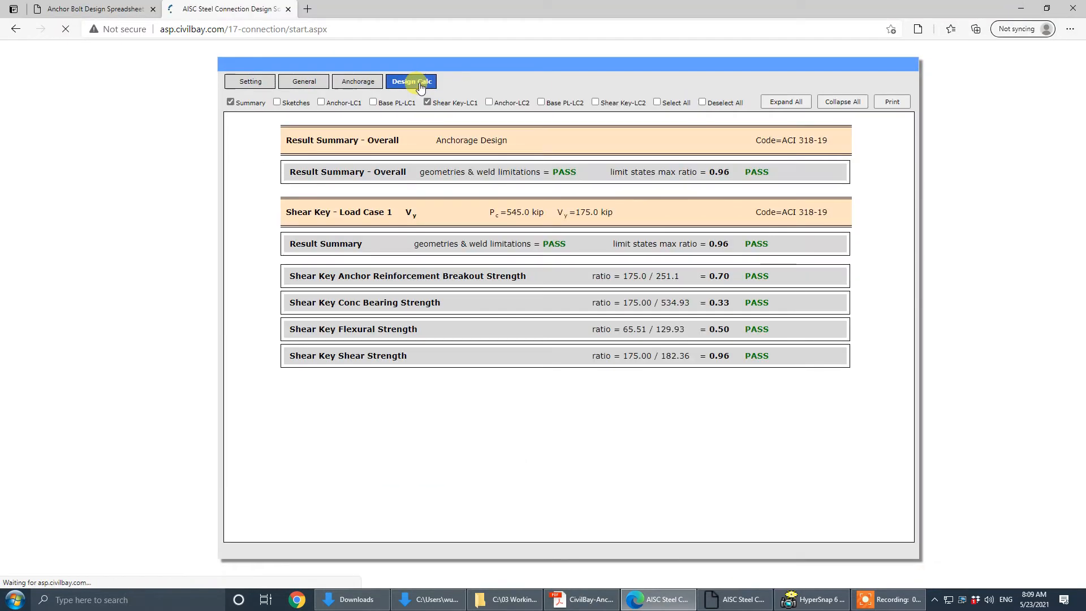
pyautogui.scroll(-3, 614, 370)
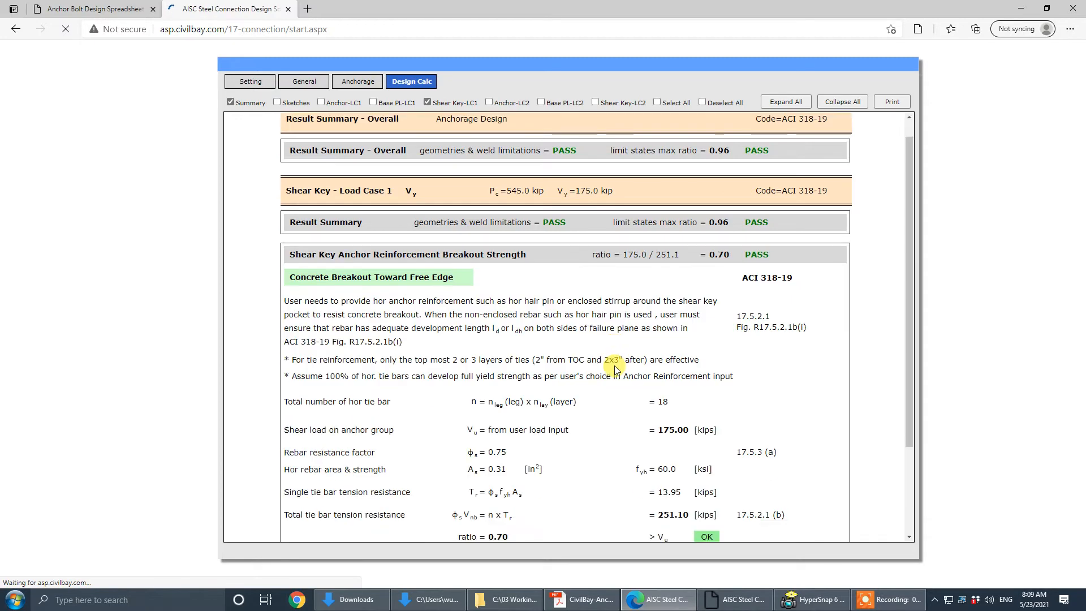
pyautogui.scroll(3, 517, 424)
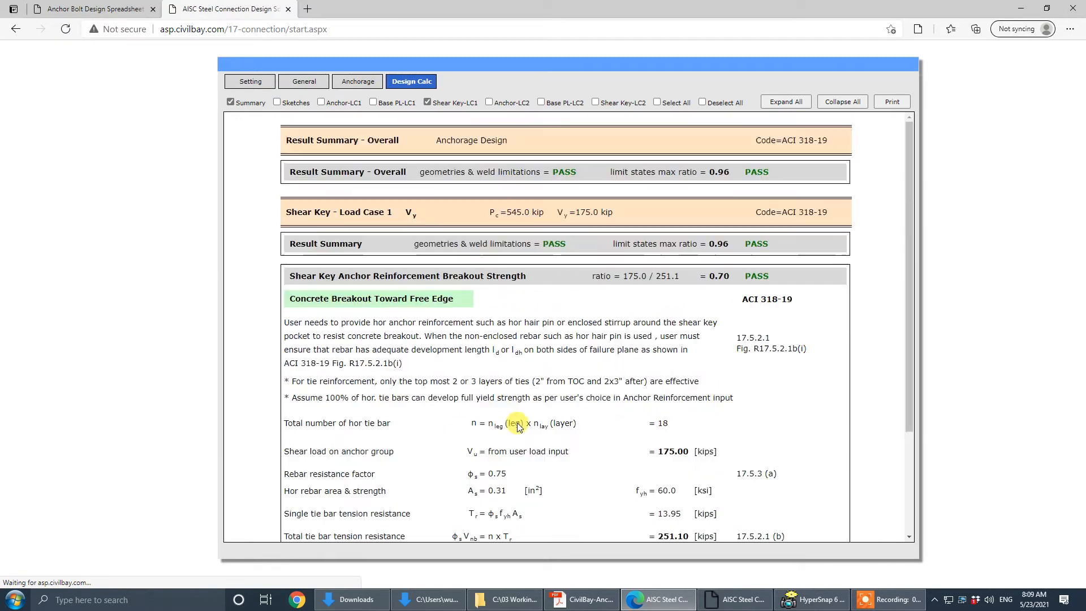
pyautogui.scroll(-3, 565, 416)
pyautogui.scroll(3, 522, 433)
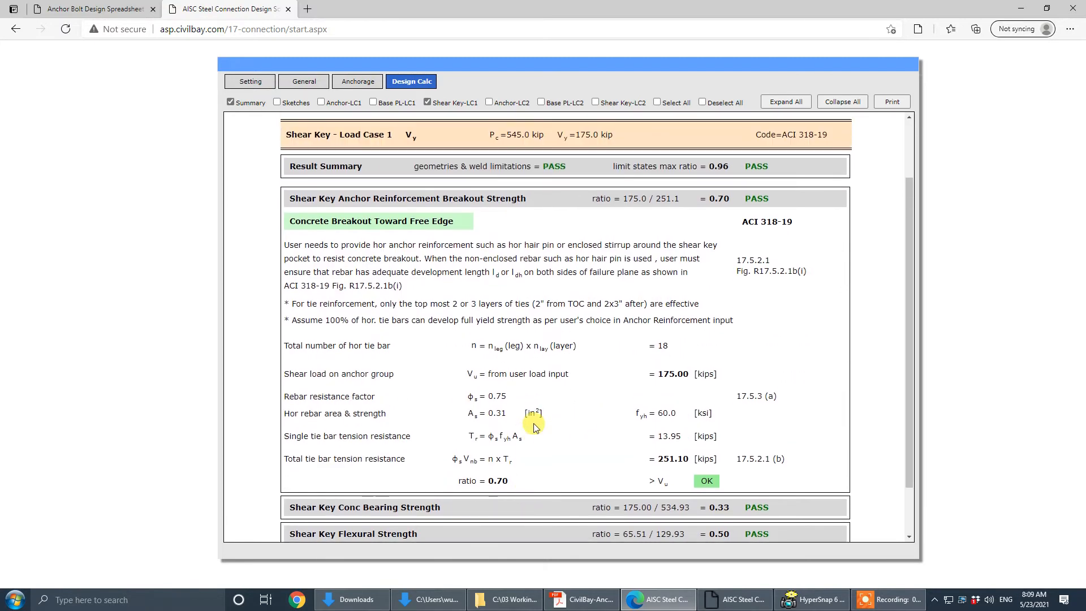
pyautogui.click(374, 82)
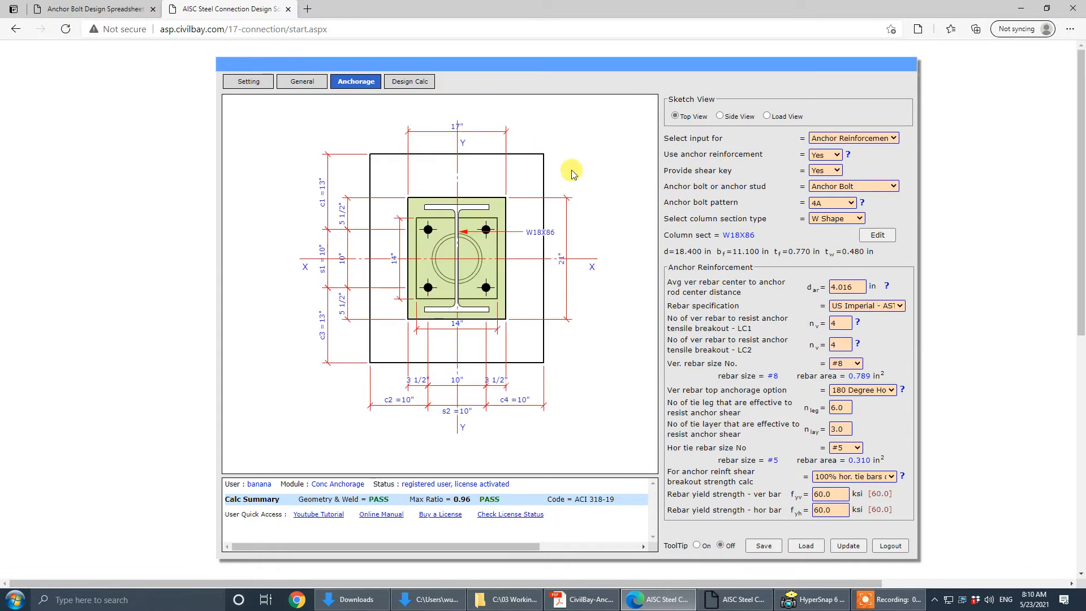
# - Include all sections in the design calculation report and expand every result block
pyautogui.click(425, 82)
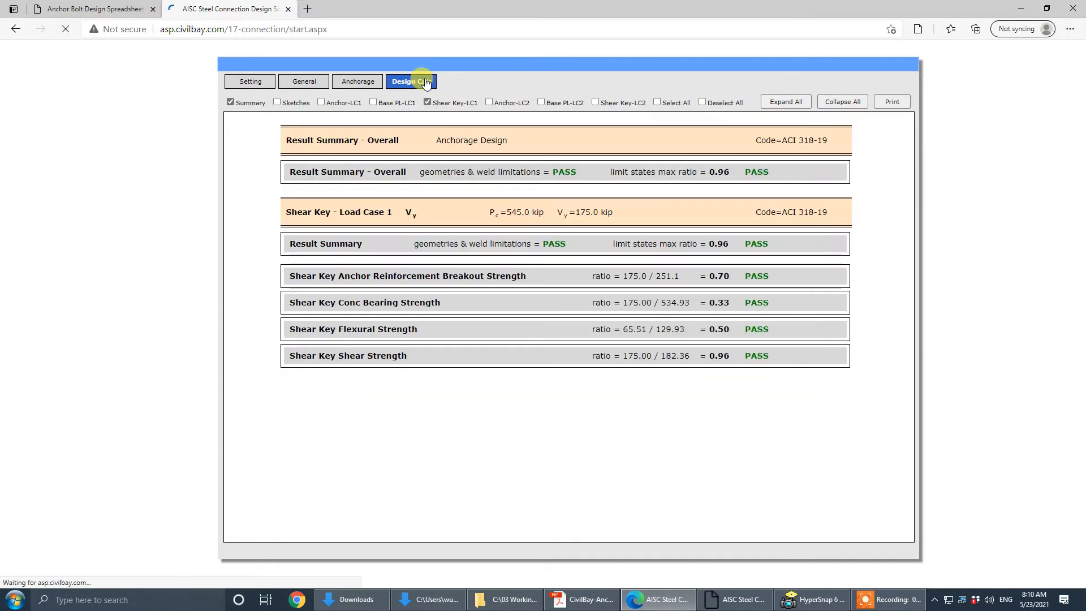
pyautogui.click(666, 104)
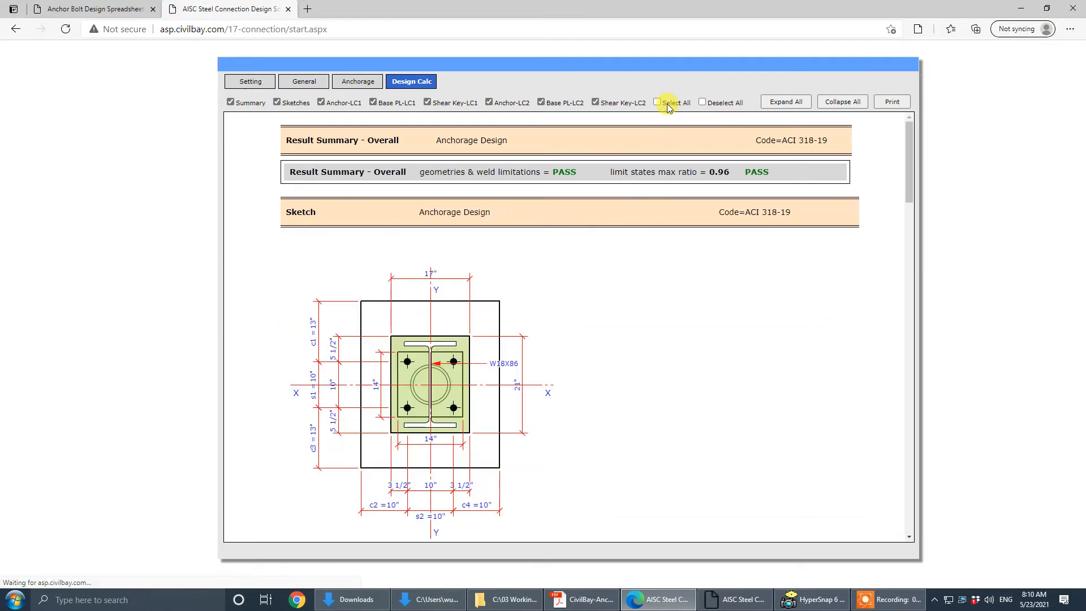
pyautogui.scroll(-6, 574, 297)
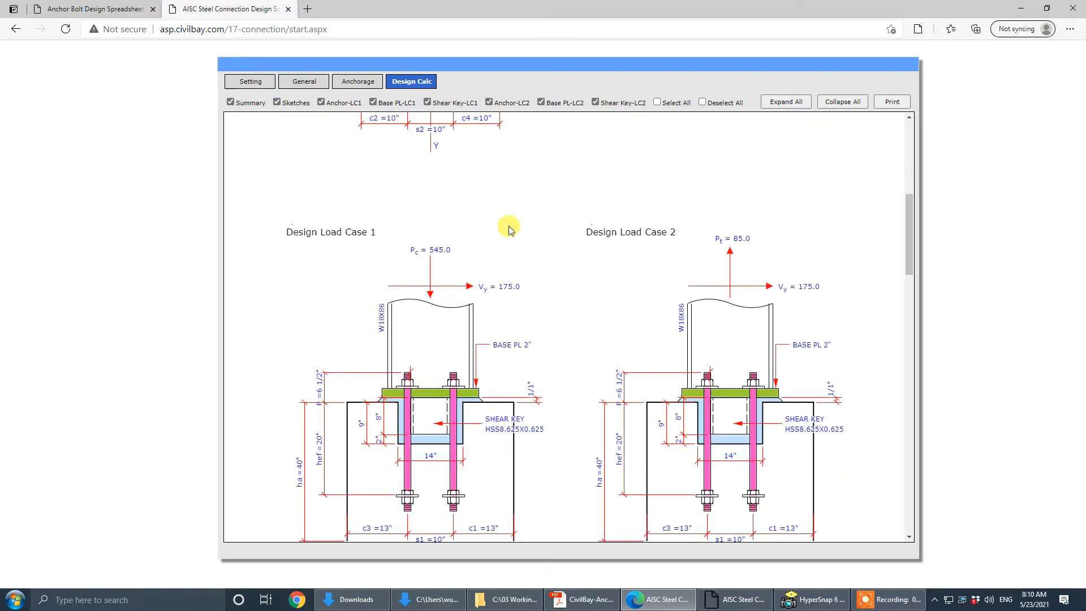
pyautogui.scroll(6, 511, 226)
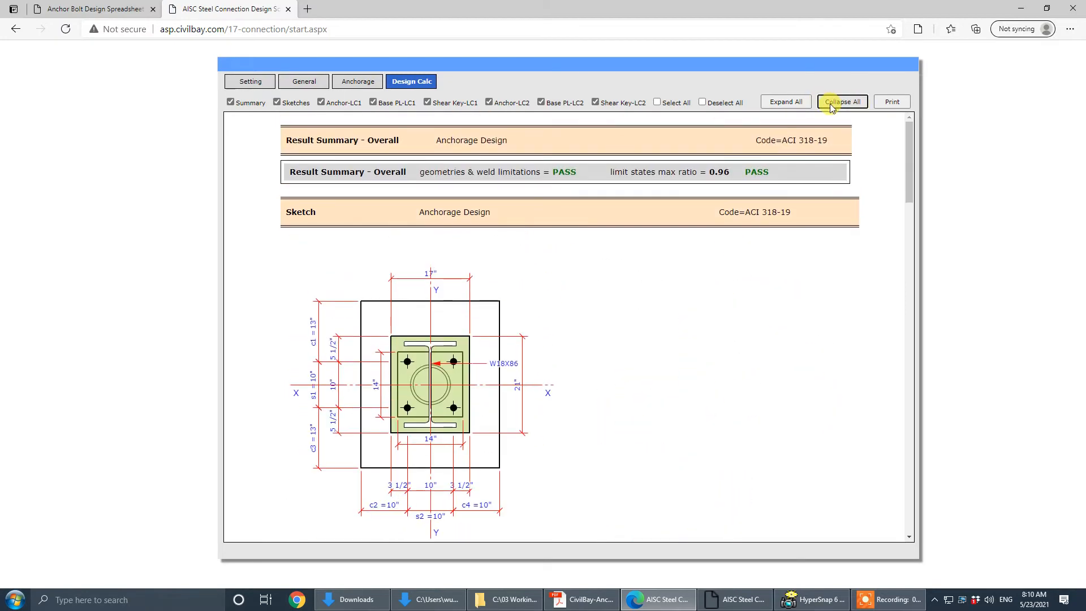
pyautogui.click(782, 103)
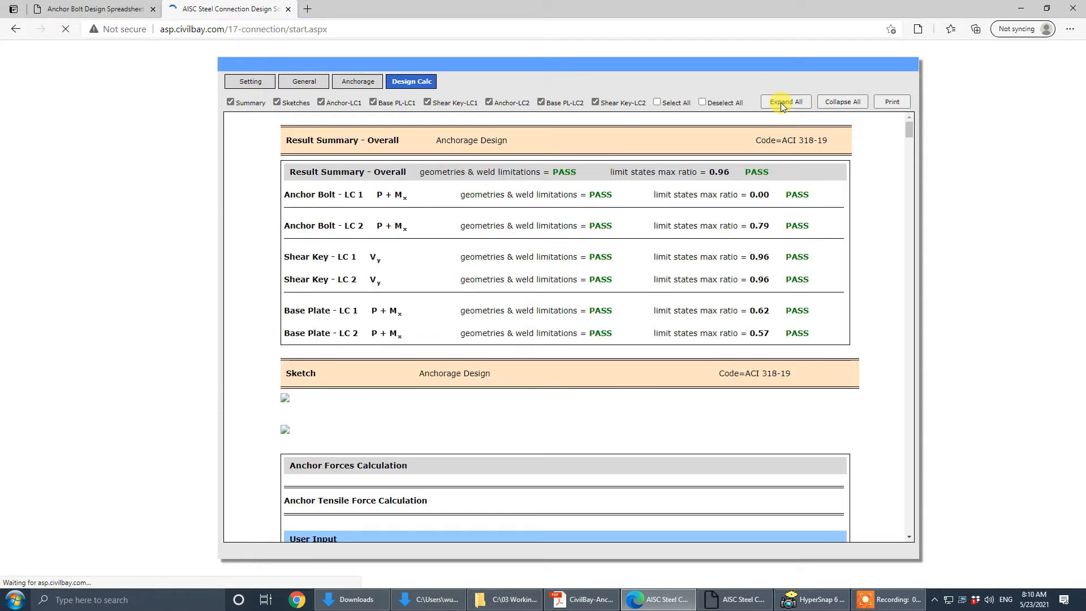
# - Open the printable report in a maximized window and examine its overall result summary and load case sketches
pyautogui.click(891, 104)
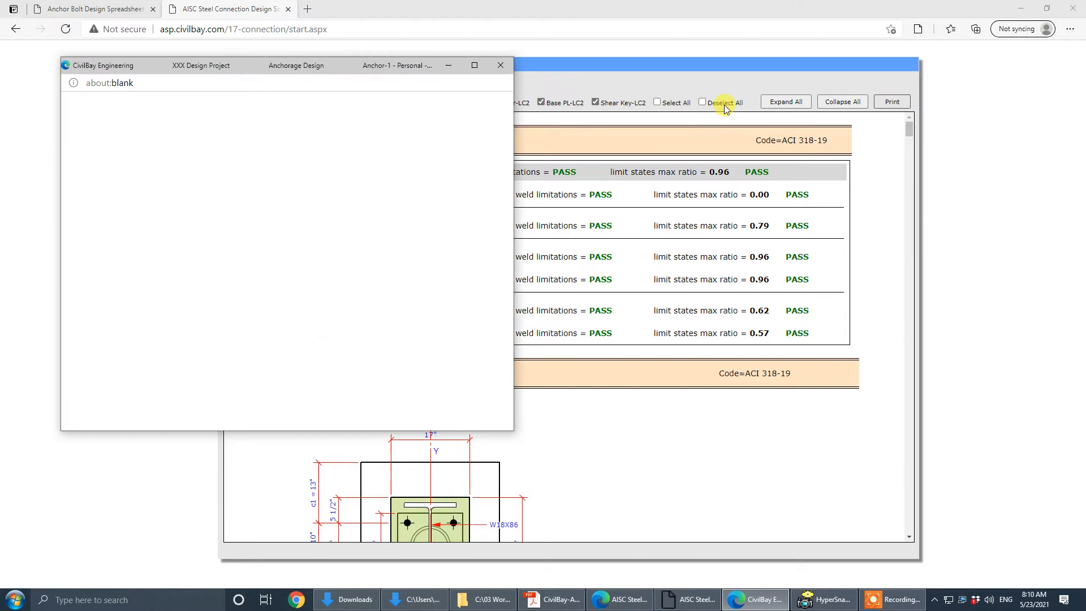
pyautogui.click(480, 66)
pyautogui.scroll(-7, 630, 274)
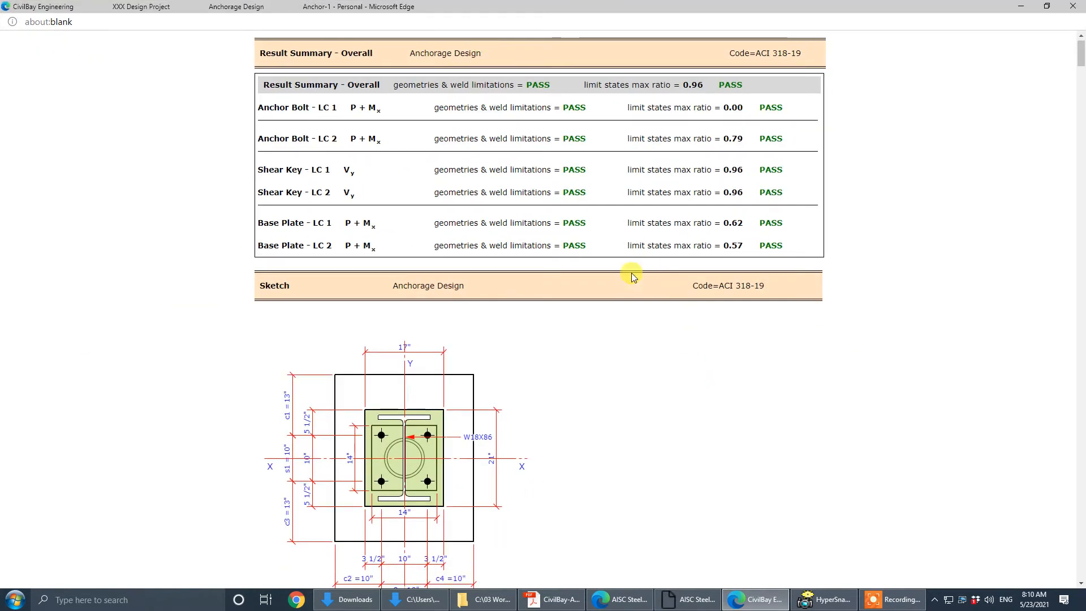
pyautogui.scroll(7, 634, 274)
pyautogui.scroll(-4, 642, 276)
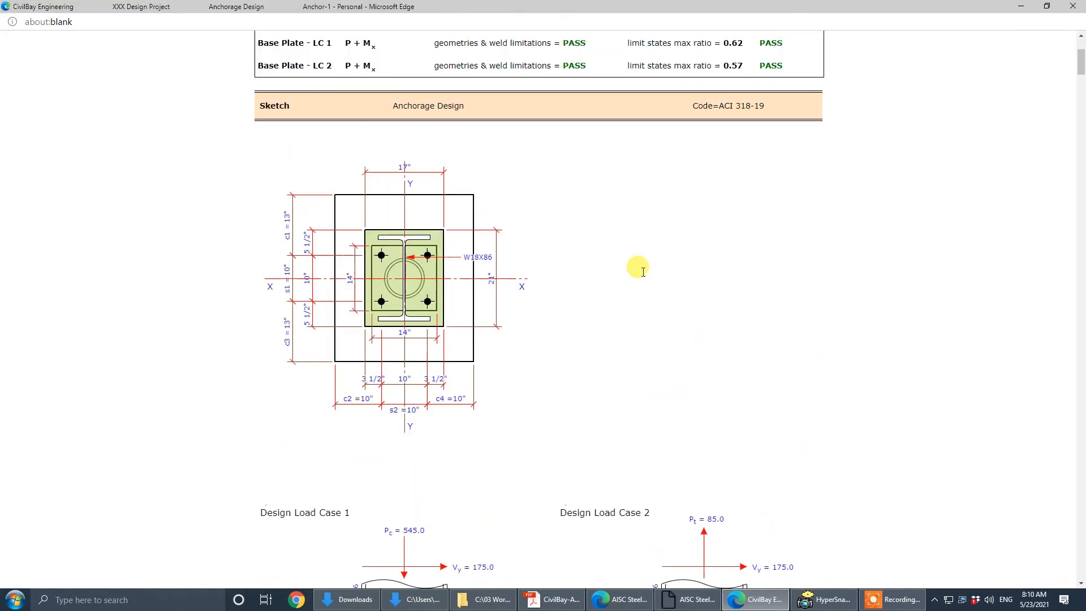
pyautogui.scroll(4, 639, 268)
pyautogui.scroll(-7, 492, 242)
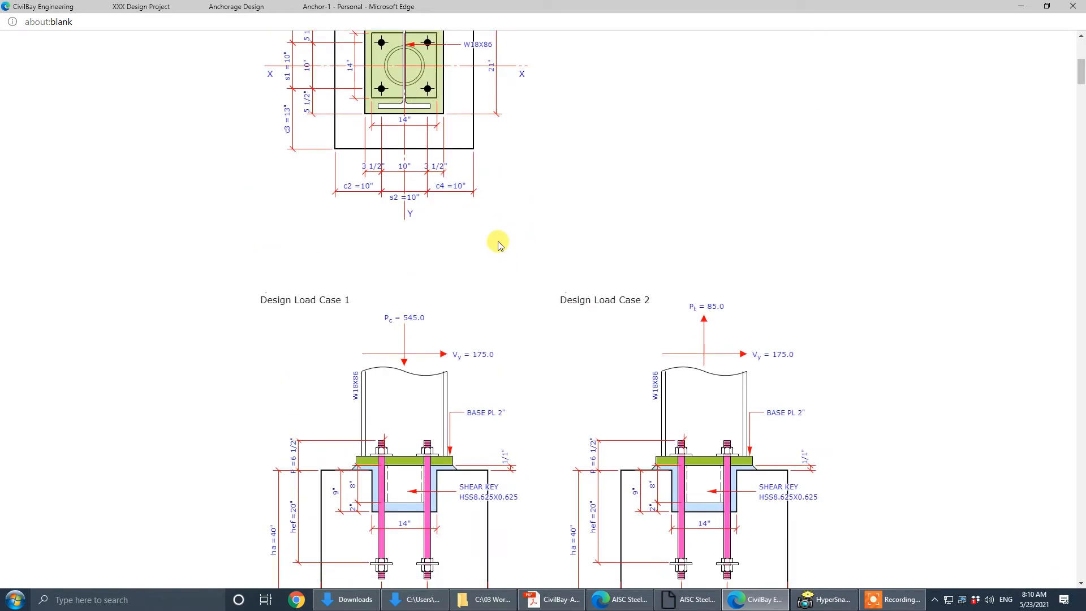
pyautogui.scroll(3, 467, 174)
pyautogui.scroll(-6, 430, 268)
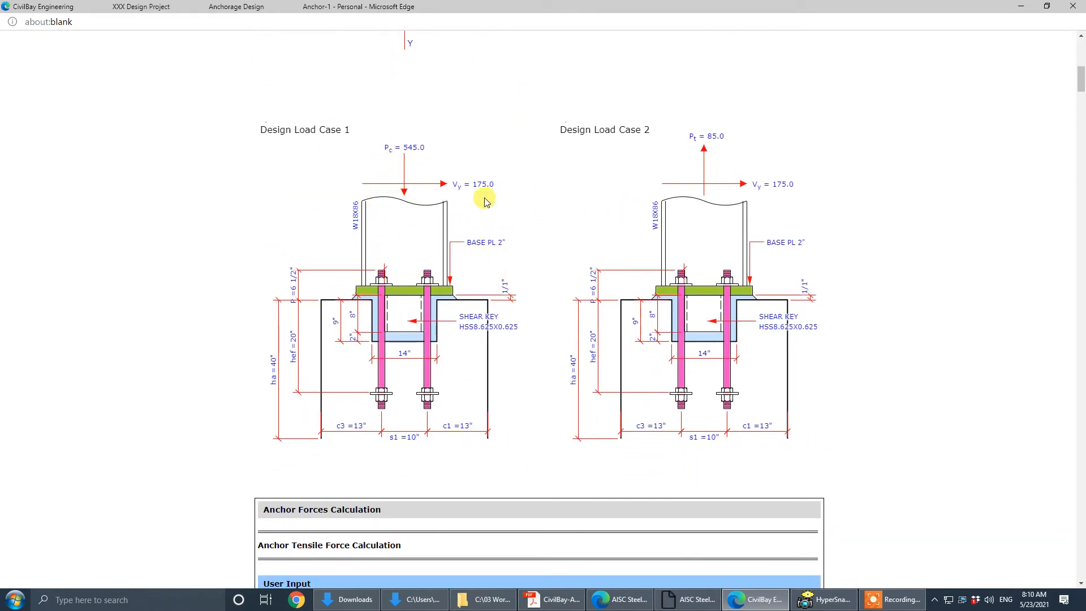
# - Review the report's anchor forces, minimum anchor dimensions and anchor rod tensile resistance calculations, then close the printable report
pyautogui.scroll(-7, 729, 233)
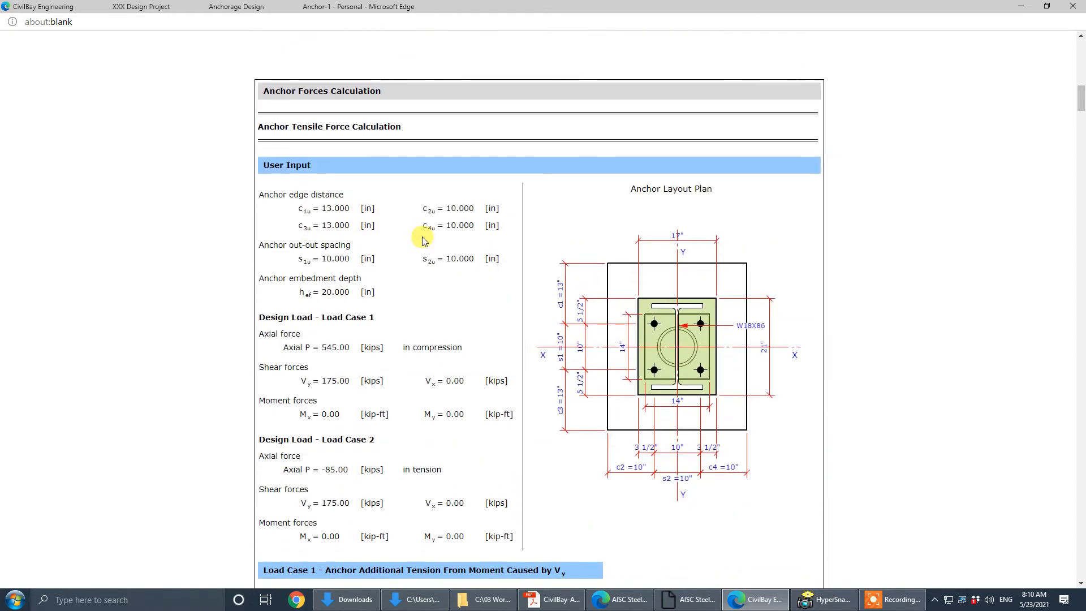
pyautogui.scroll(-5, 300, 192)
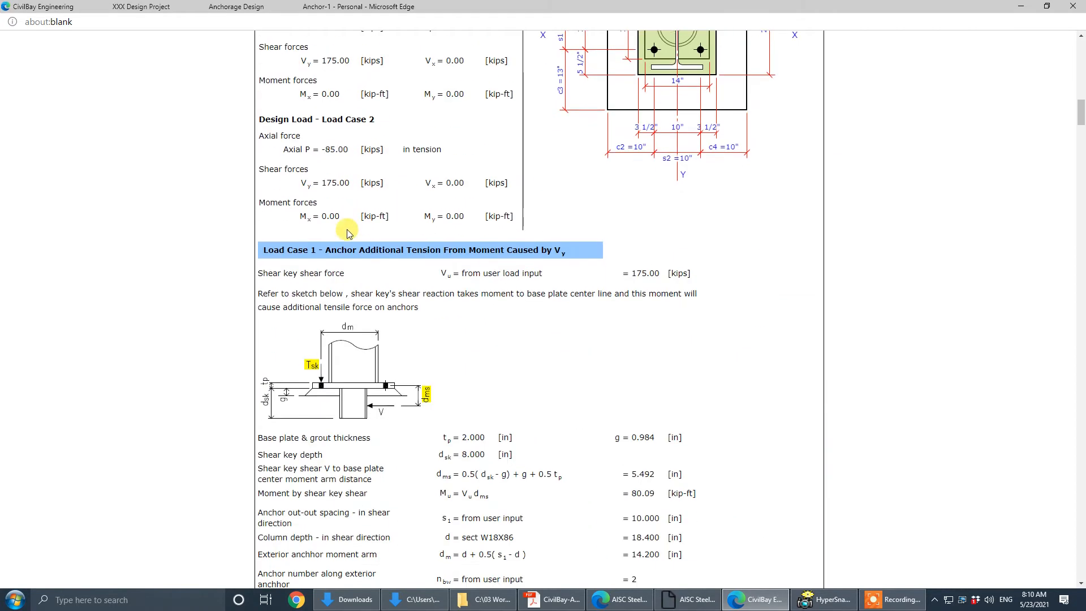
pyautogui.scroll(4, 345, 232)
pyautogui.scroll(-7, 347, 233)
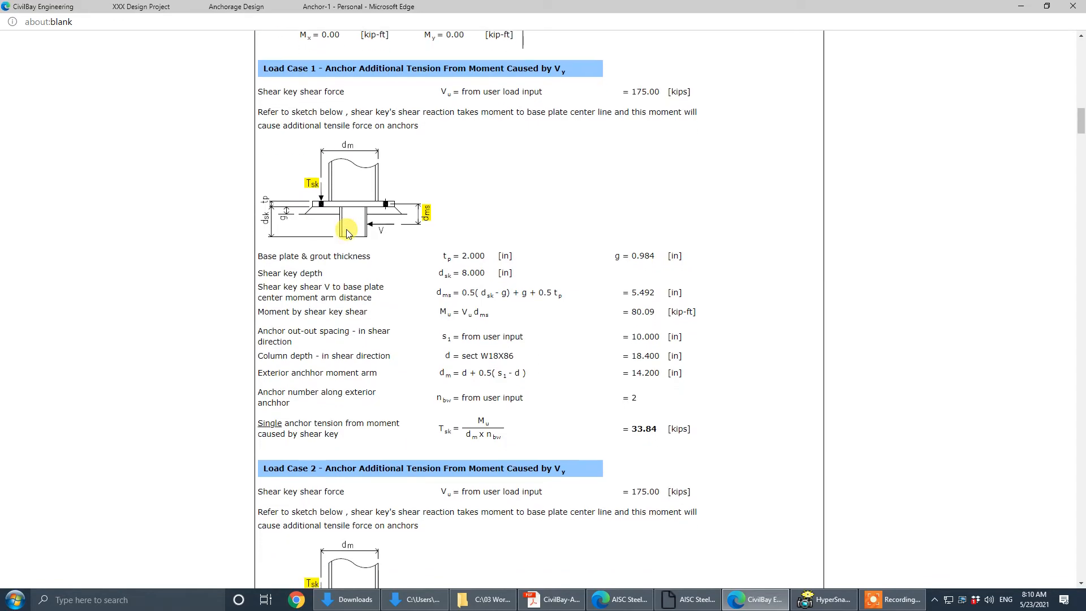
pyautogui.scroll(-15, 347, 231)
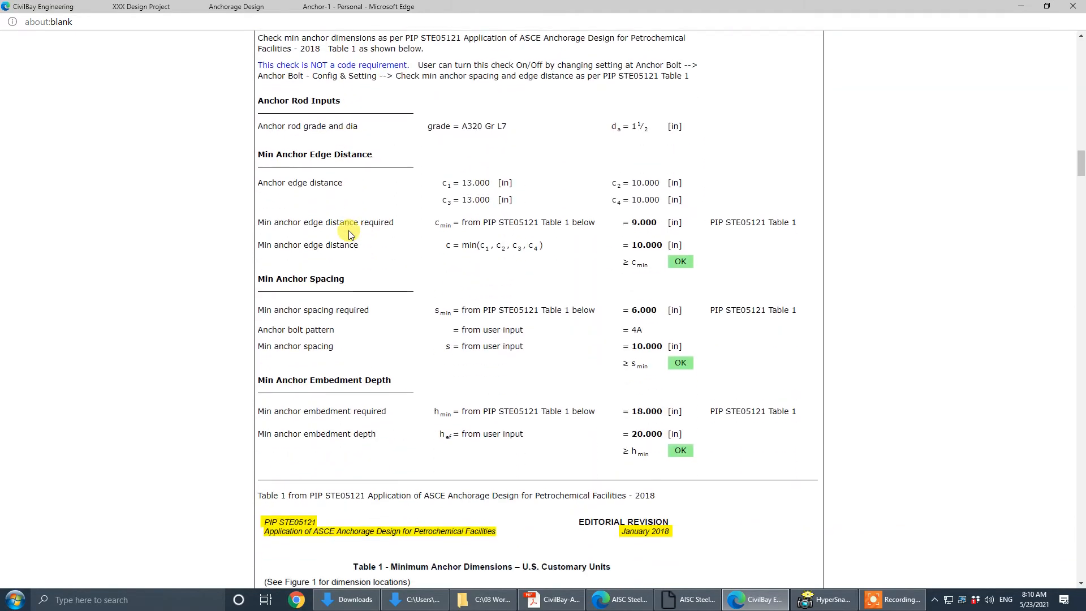
pyautogui.scroll(14, 348, 232)
pyautogui.scroll(-20, 348, 231)
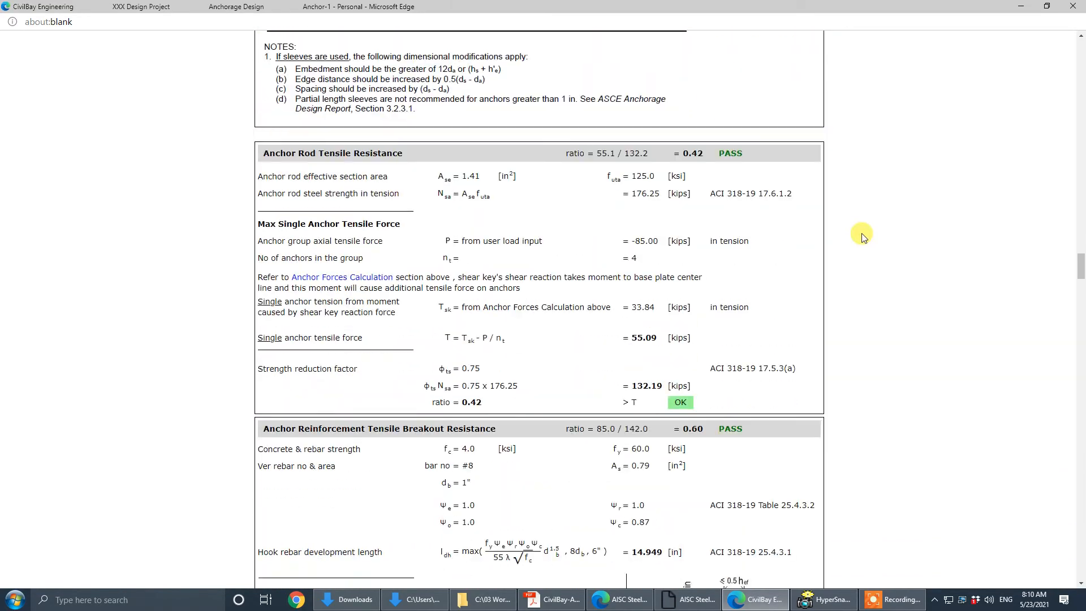
pyautogui.moveTo(1079, 264); pyautogui.dragTo(1035, 48)
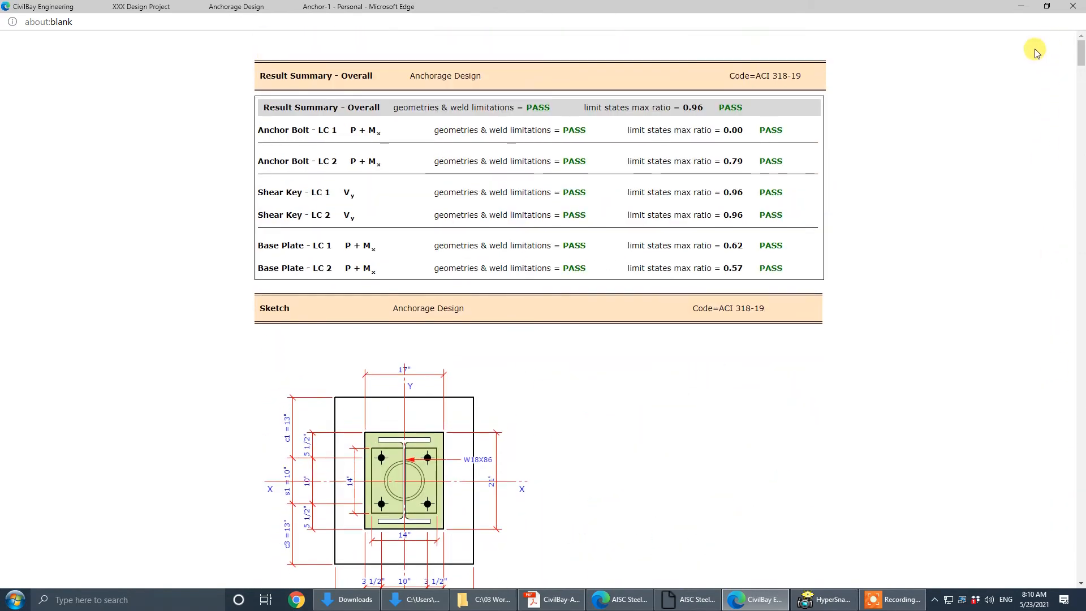
pyautogui.click(1077, 5)
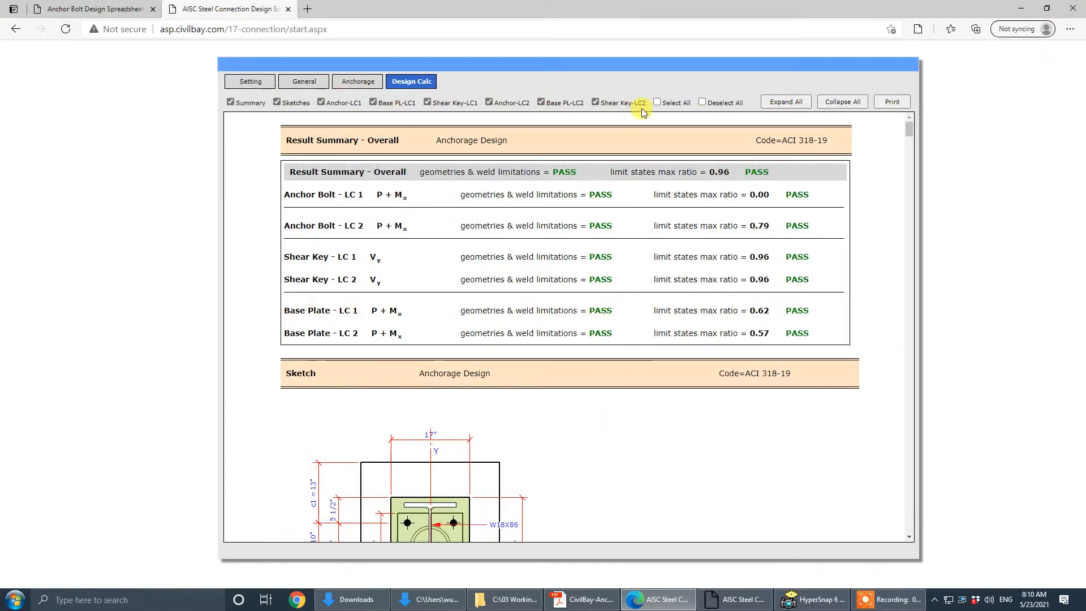
# - Return to the anchorage inputs, switch to the tutorial PDF in Acrobat, and review Example 1 on page 2 at 100% zoom
pyautogui.click(362, 84)
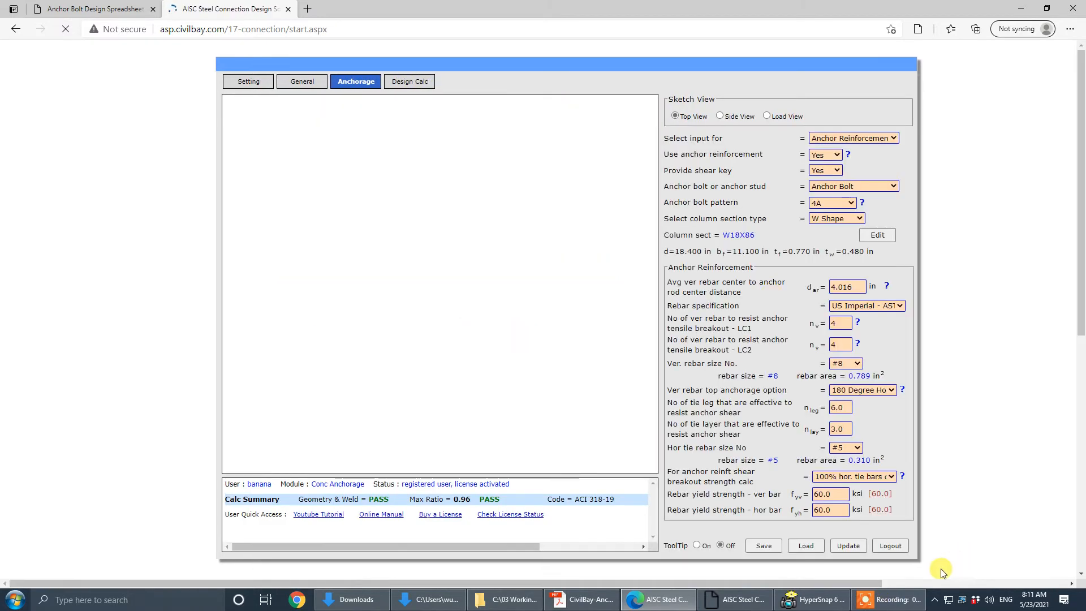
pyautogui.click(843, 287)
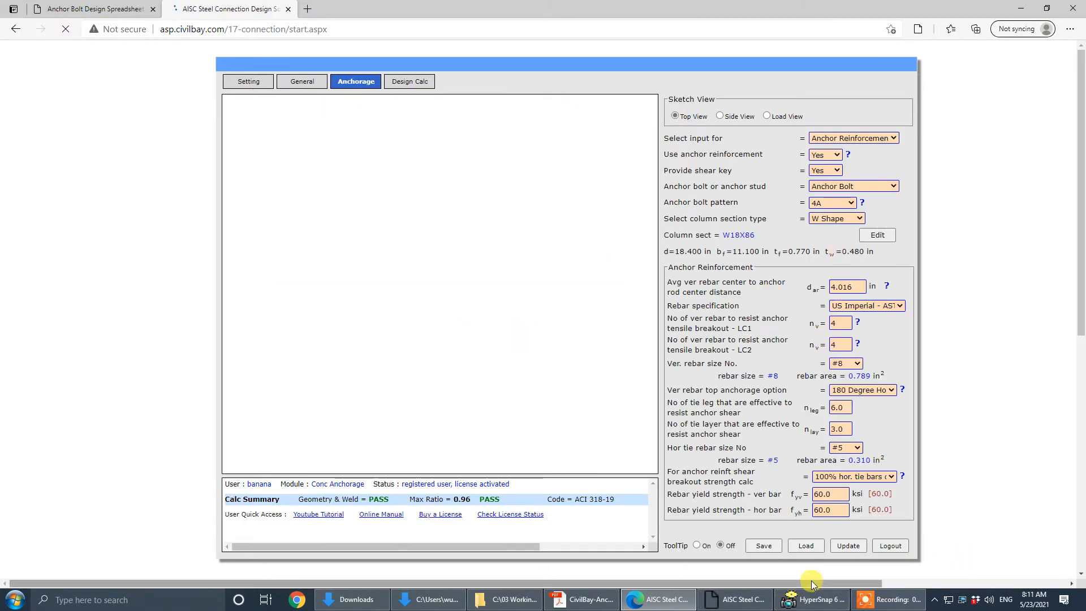
pyautogui.click(582, 600)
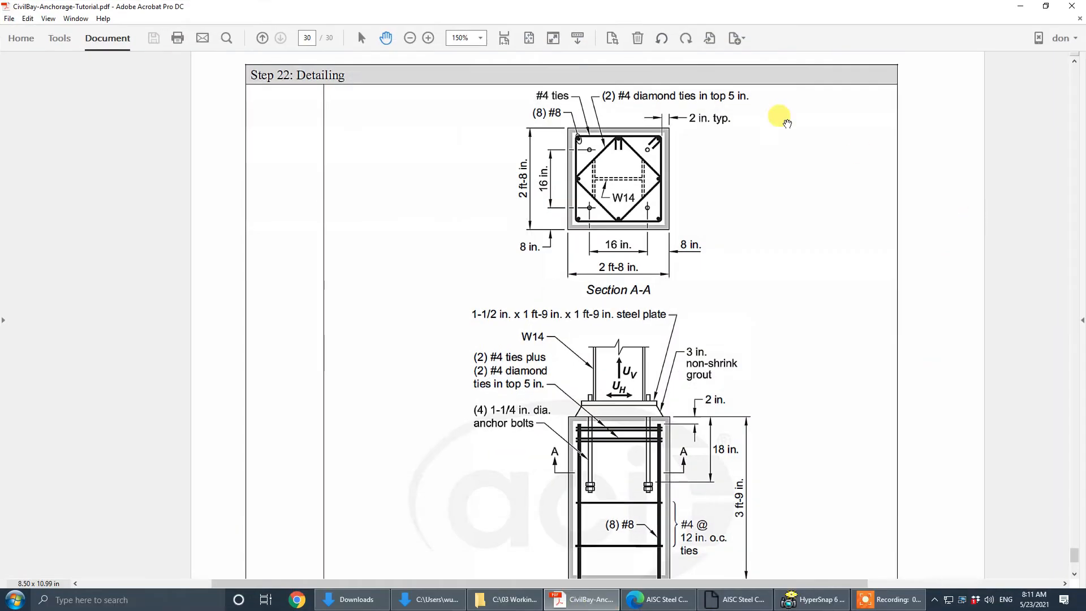
pyautogui.moveTo(1080, 560); pyautogui.dragTo(1077, 91)
pyautogui.click(481, 38)
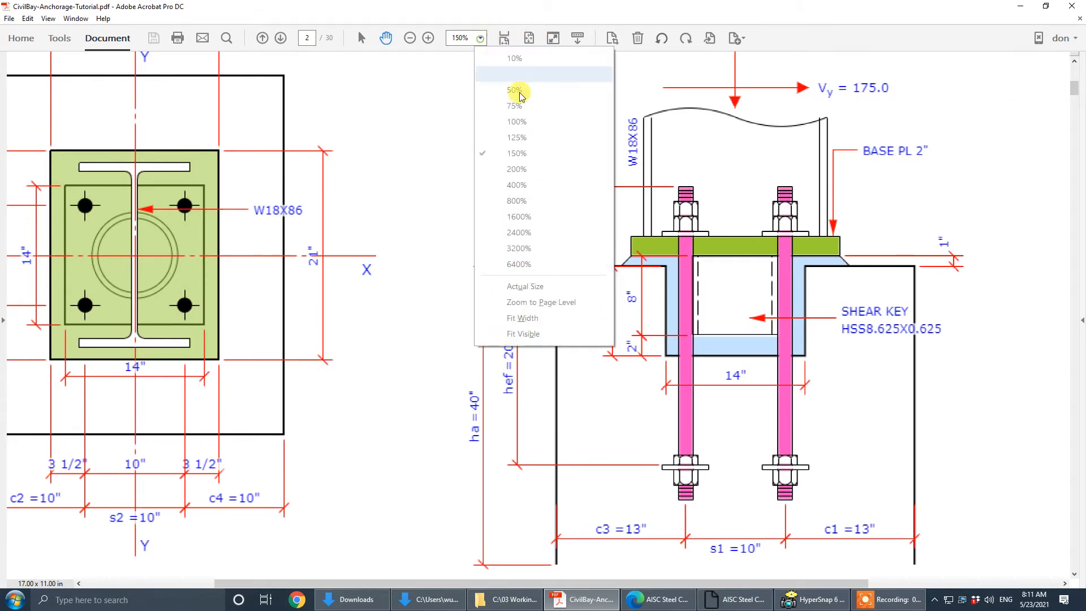
pyautogui.click(519, 128)
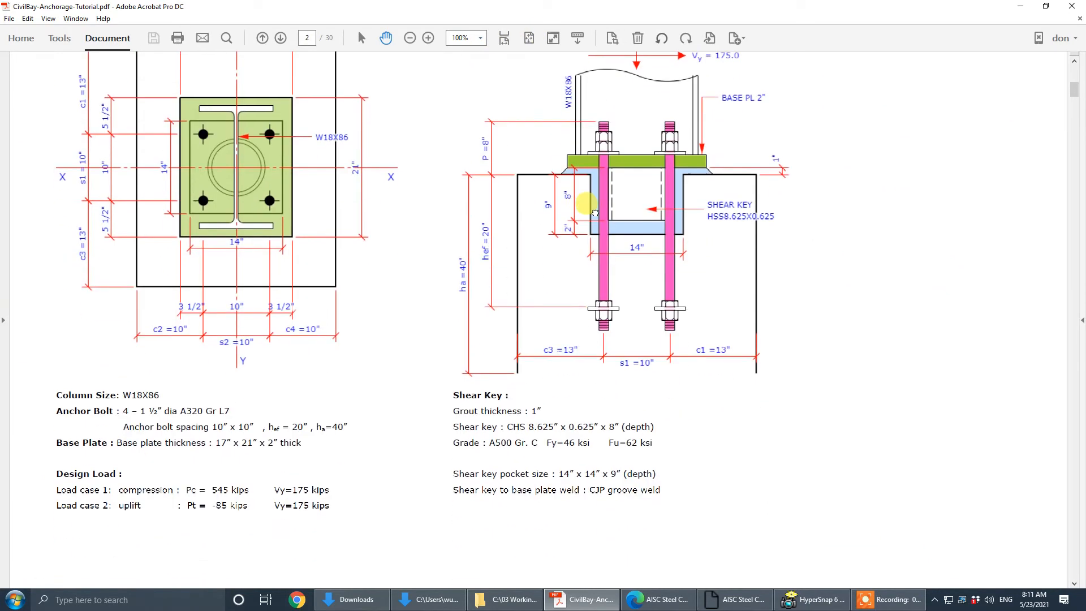
pyautogui.scroll(1, 304, 217)
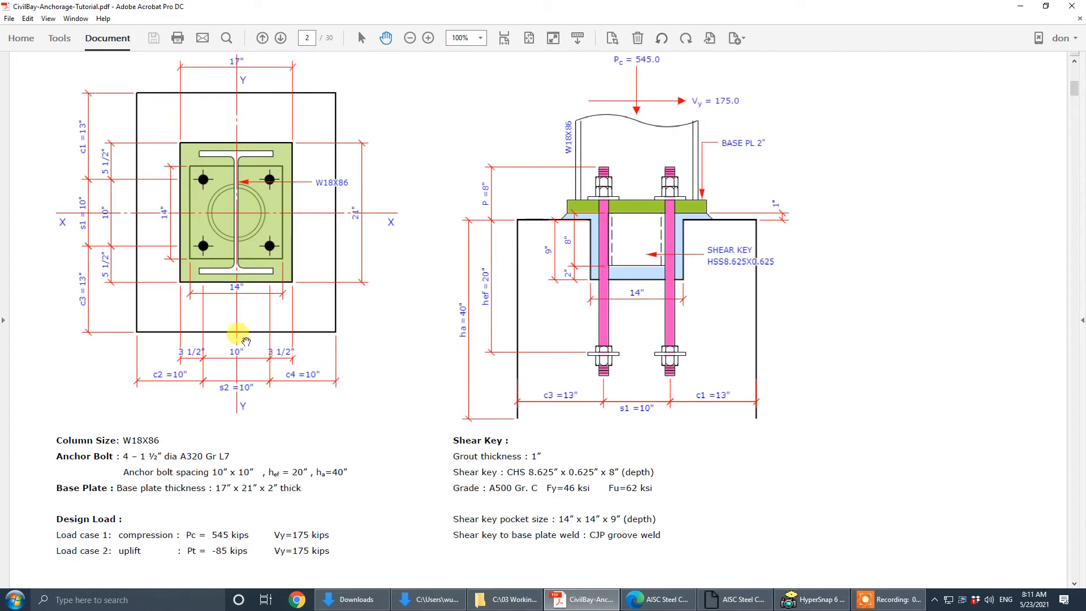
# - Browse past the ACI Reinforced Concrete Design Handbook cover to Anchorage Example 21 on page 4 of the PDF
pyautogui.scroll(-15, 522, 391)
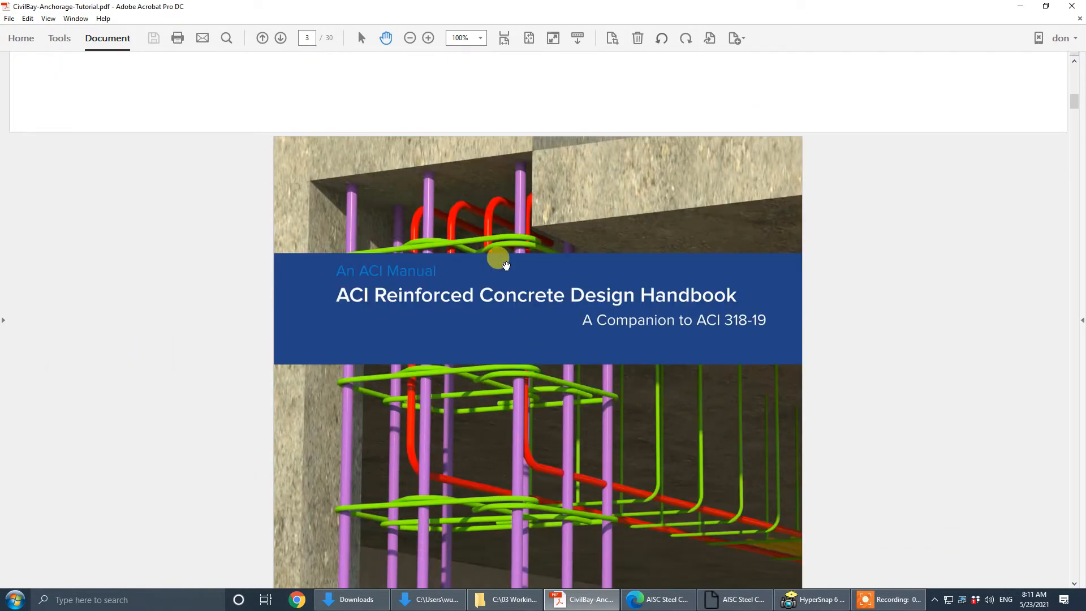
pyautogui.scroll(-4, 505, 266)
pyautogui.scroll(-5, 506, 265)
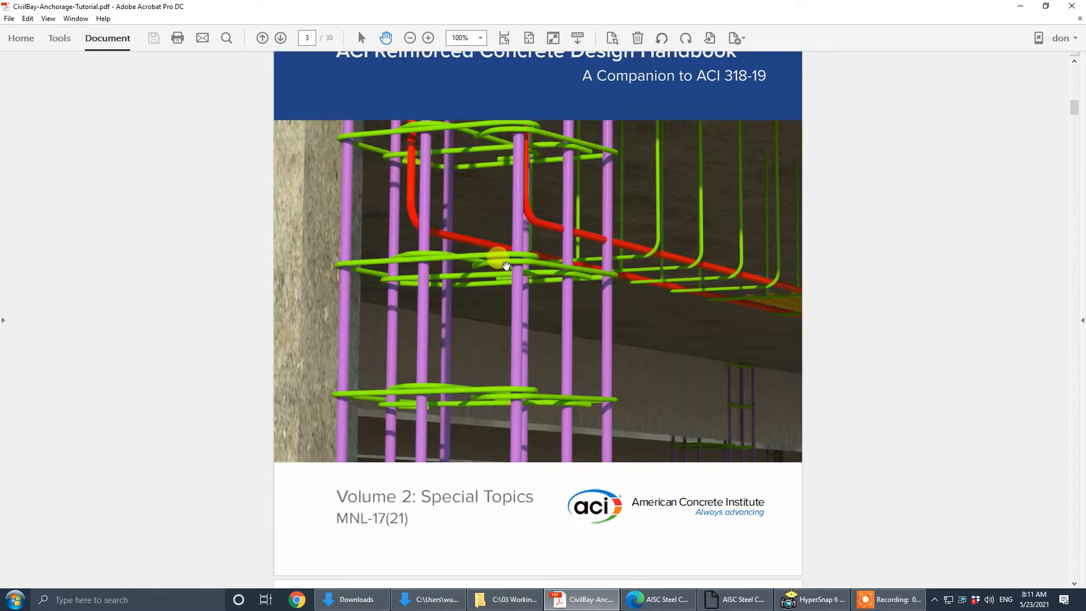
pyautogui.scroll(3, 484, 432)
pyautogui.scroll(-3, 485, 433)
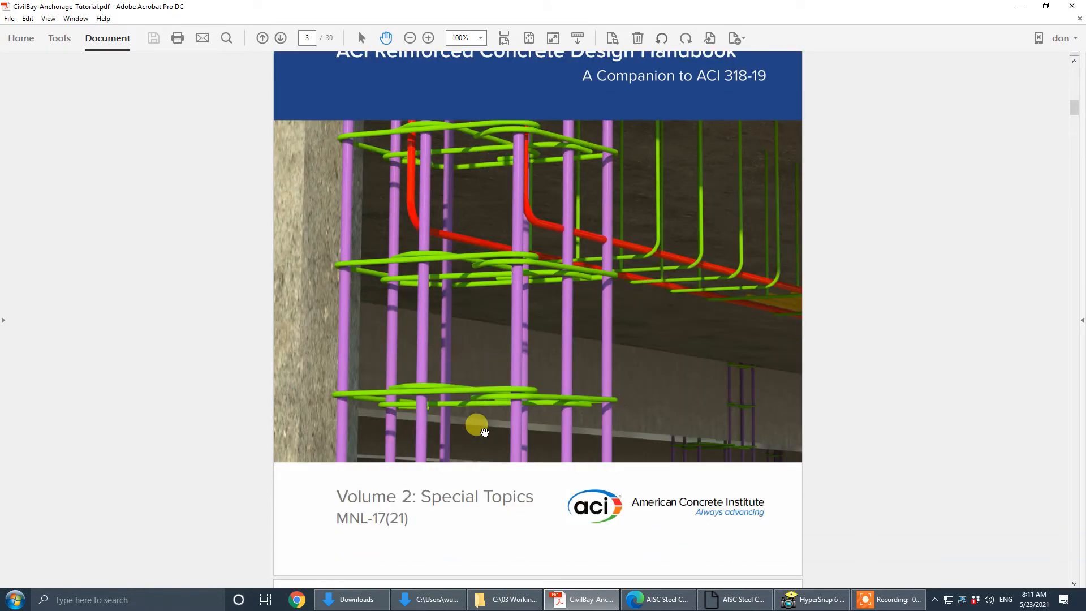
pyautogui.scroll(-4, 484, 433)
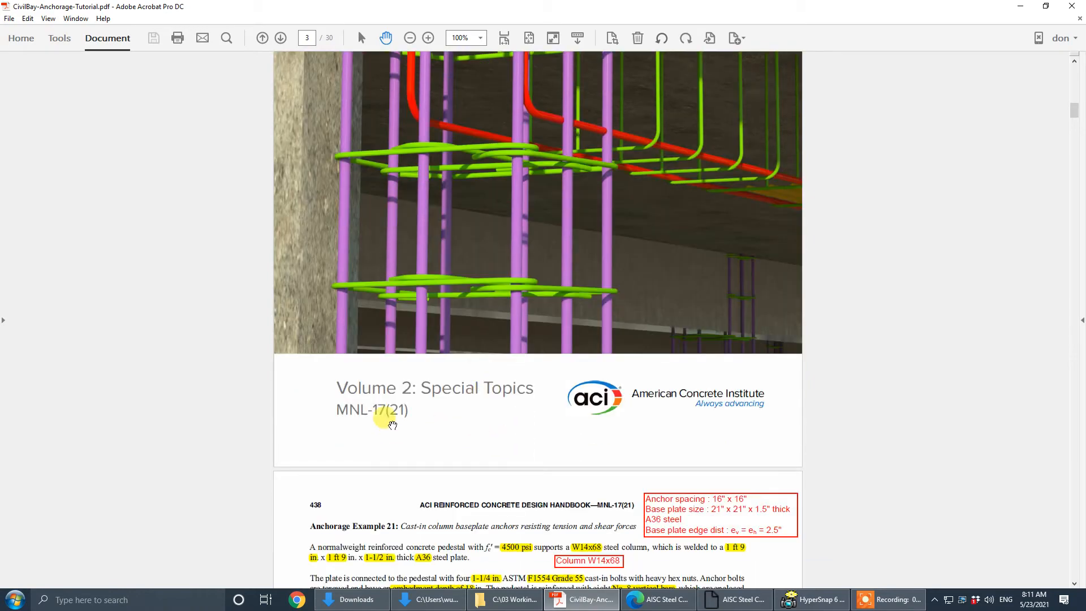
pyautogui.scroll(-8, 489, 351)
pyautogui.scroll(-4, 494, 388)
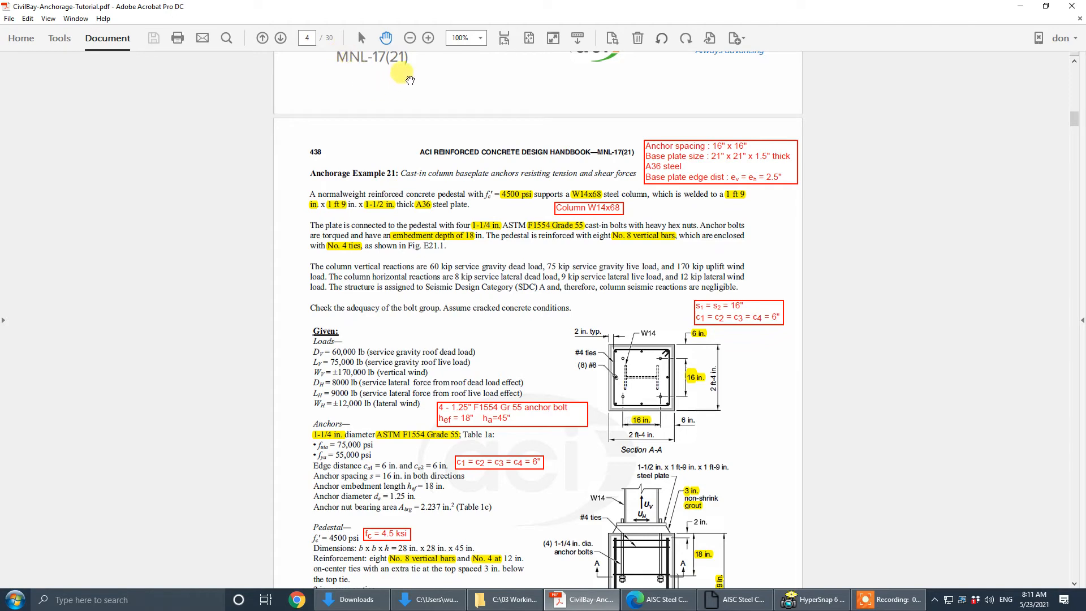
# - Set the PDF zoom to 110% and examine Example 21's given loads, anchors, pedestal data and section drawings
pyautogui.click(469, 40)
pyautogui.write('110')
pyautogui.press('Return')
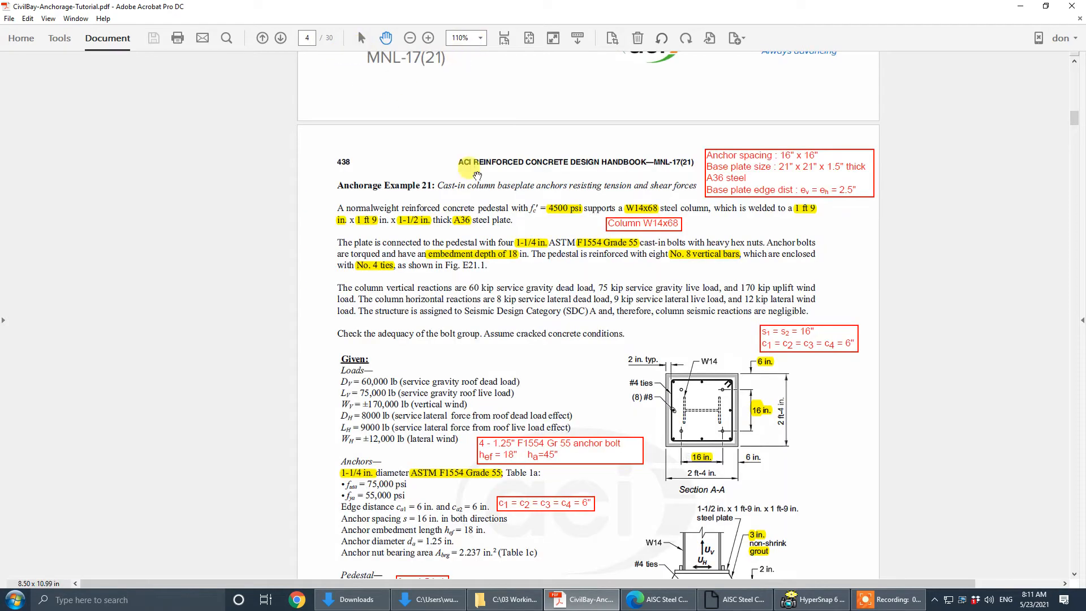
pyautogui.moveTo(532, 367); pyautogui.dragTo(490, 215)
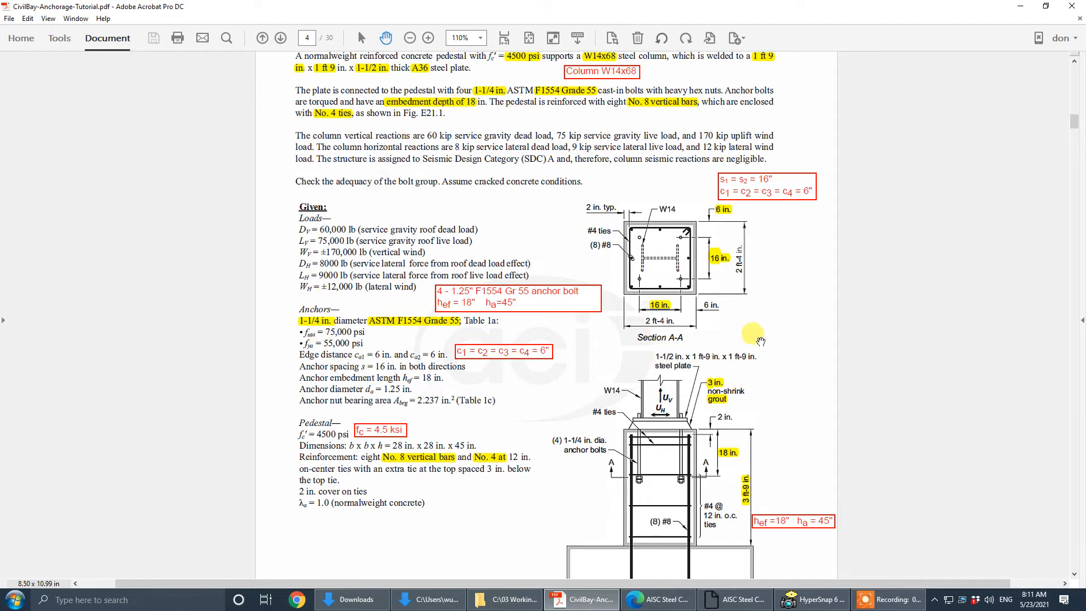
pyautogui.moveTo(760, 345); pyautogui.dragTo(707, 295)
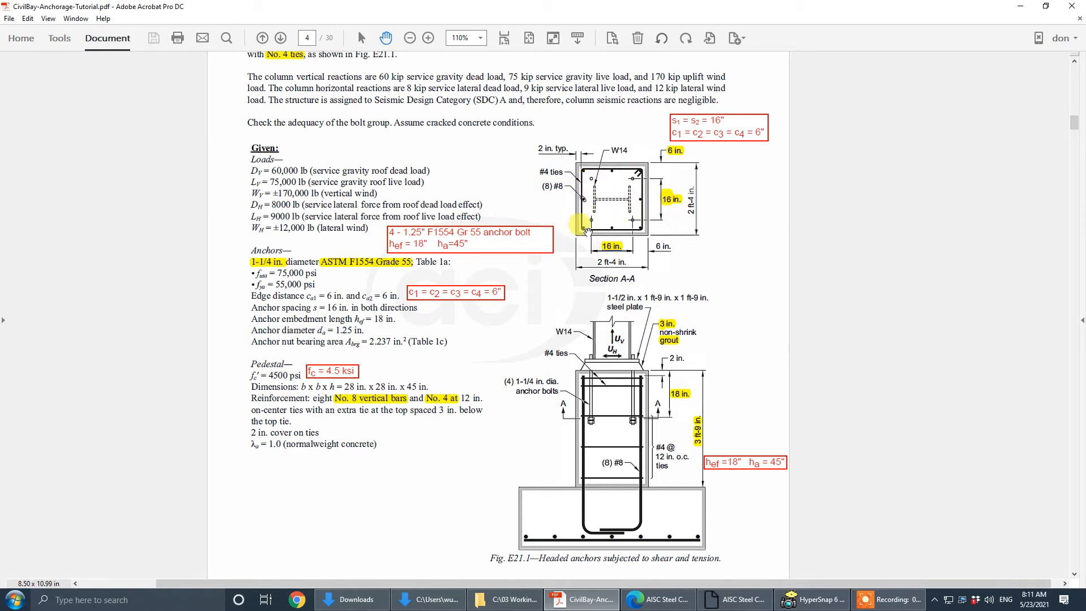
# - Move the PDF aside to return to CivilBay and show the Anchor Bolt - Dimension inputs
pyautogui.doubleClick(633, 6)
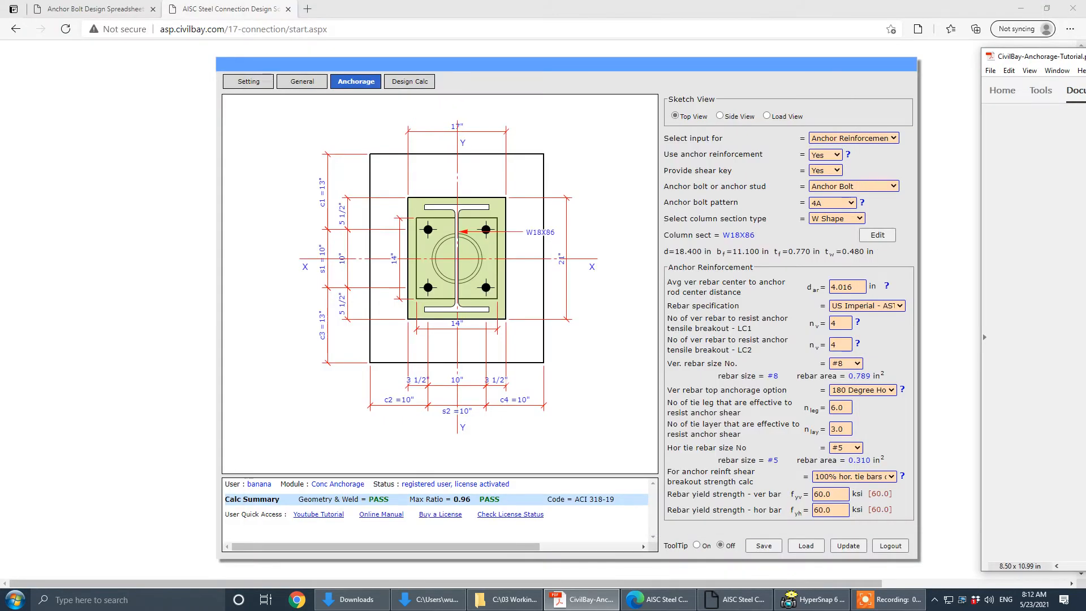
pyautogui.click(831, 186)
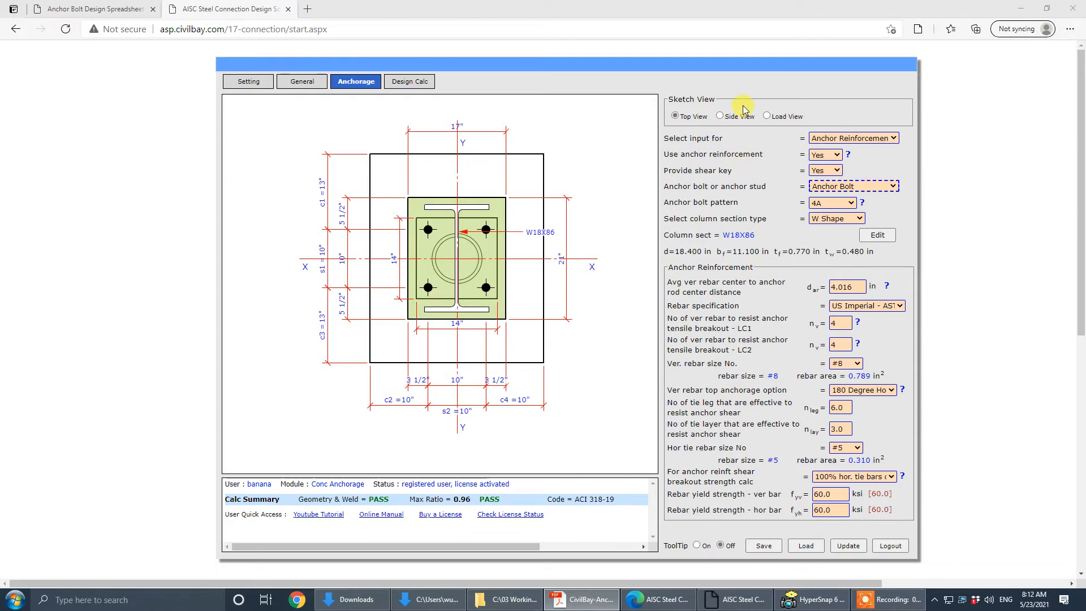
pyautogui.click(854, 138)
pyautogui.click(864, 153)
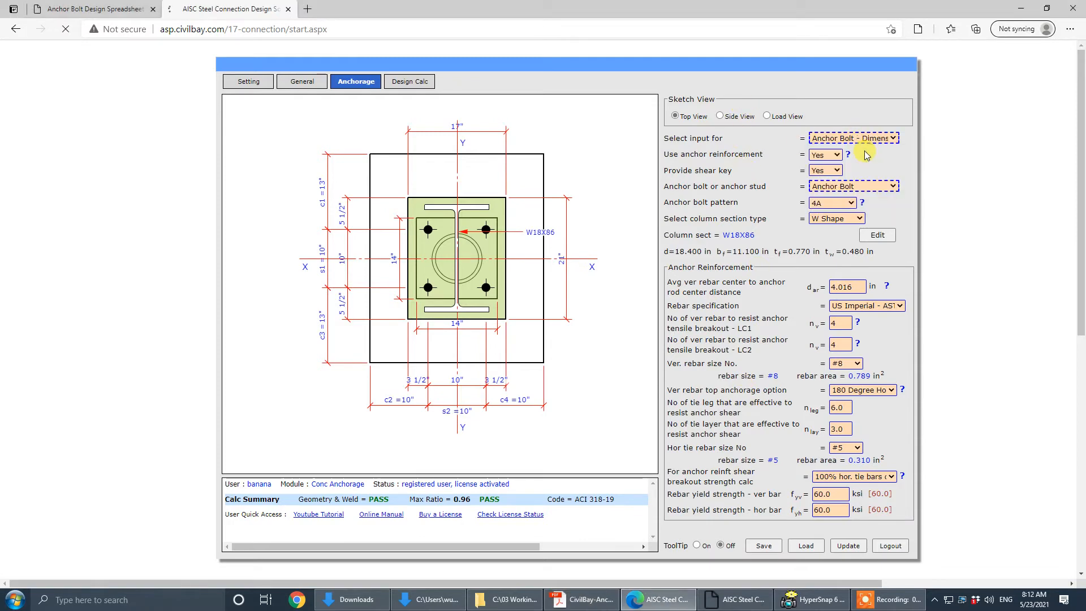
# - Consult the W shape base plate anchor bolt pattern chart and set the anchor bolt pattern to 4B
pyautogui.click(860, 203)
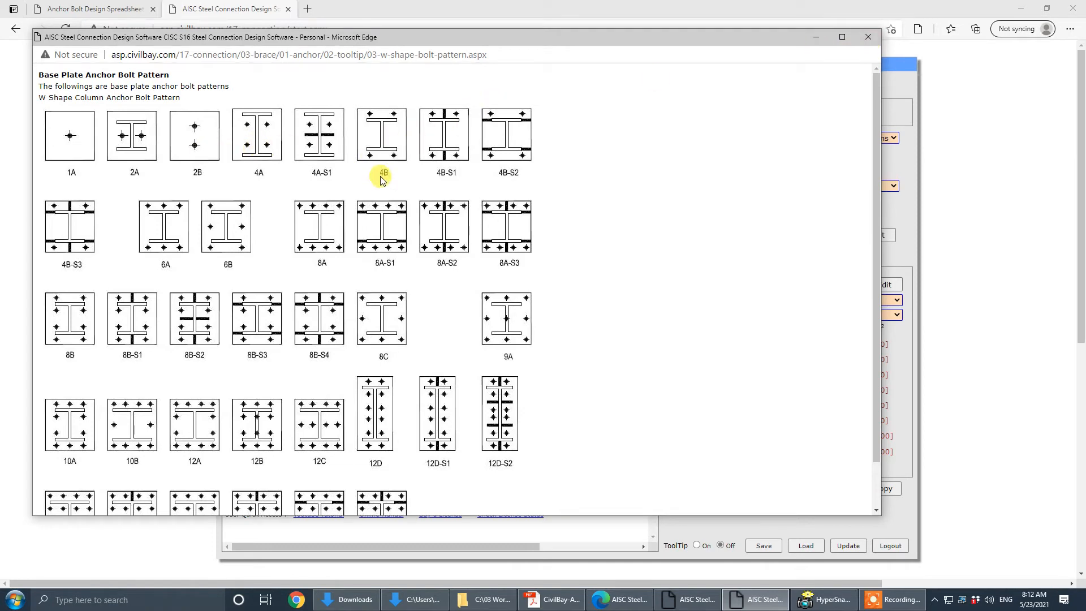
pyautogui.click(866, 38)
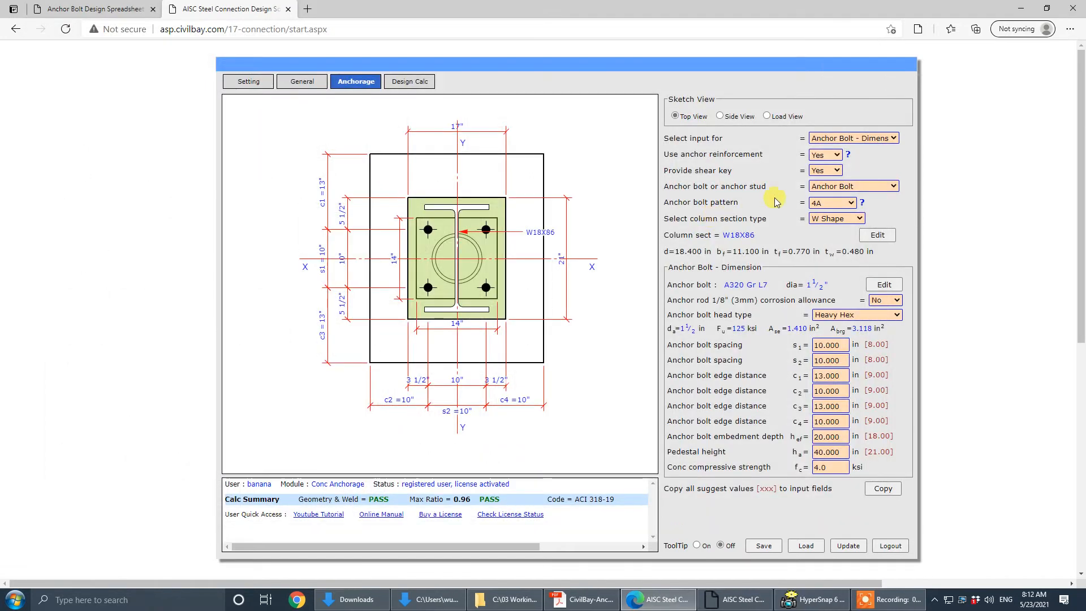
pyautogui.click(831, 203)
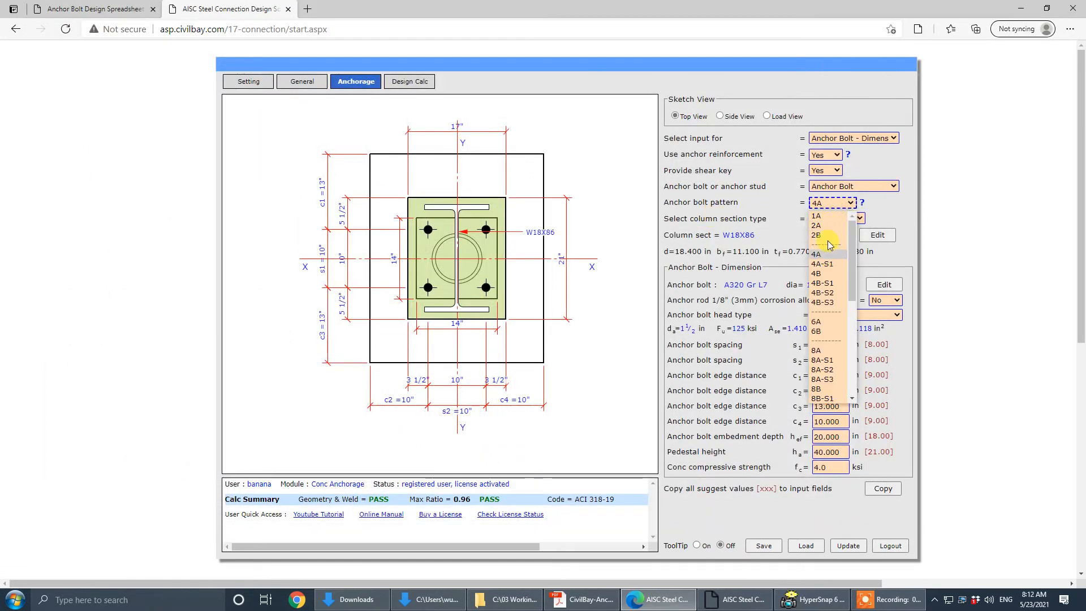
pyautogui.click(825, 275)
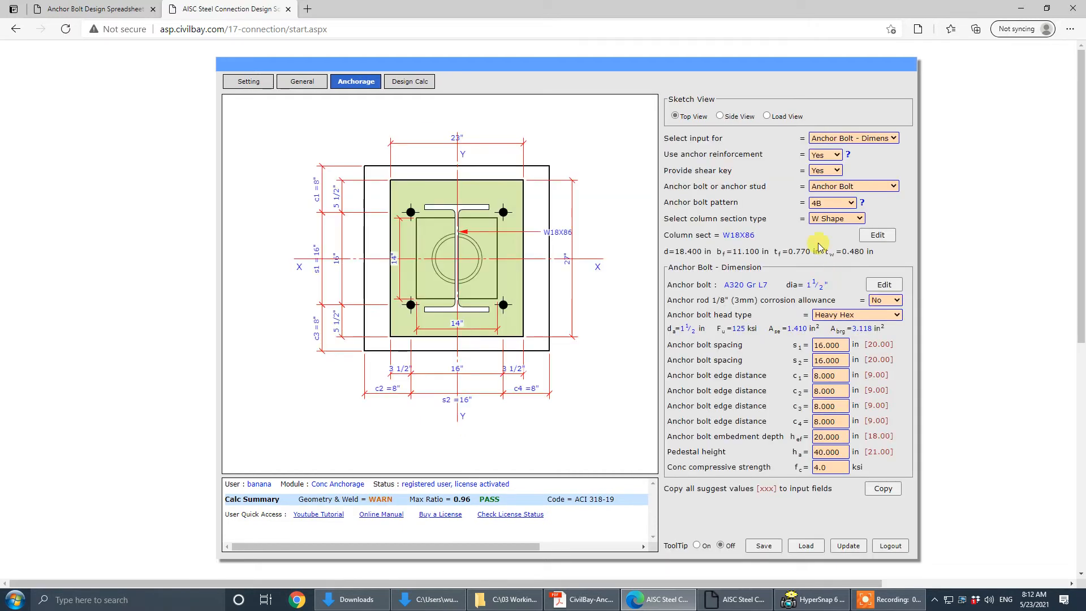
# - Set the anchorage's Provide shear key option to No
pyautogui.click(827, 170)
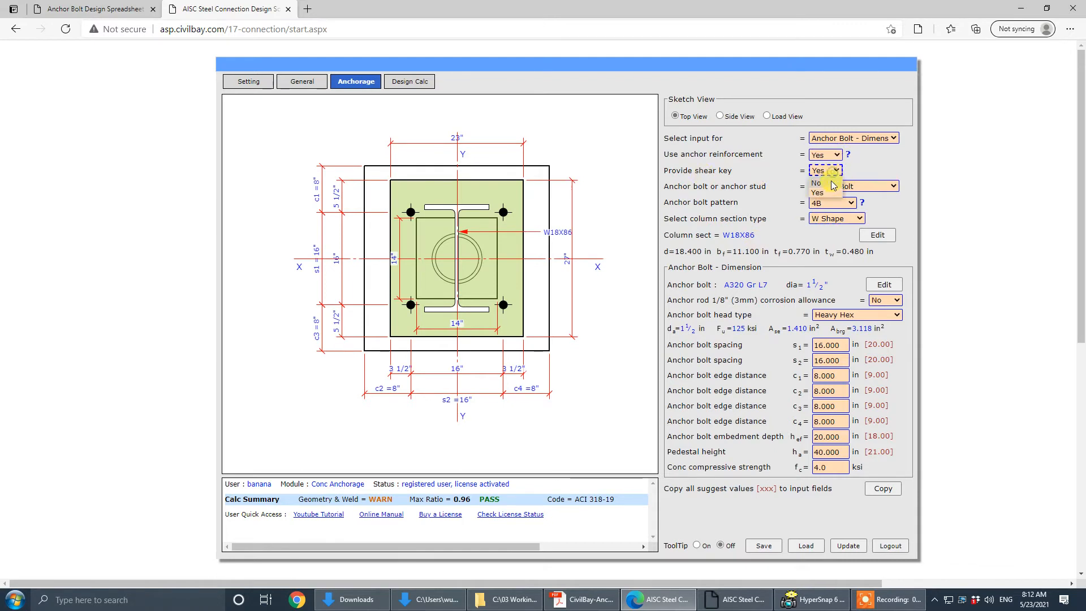
pyautogui.click(817, 183)
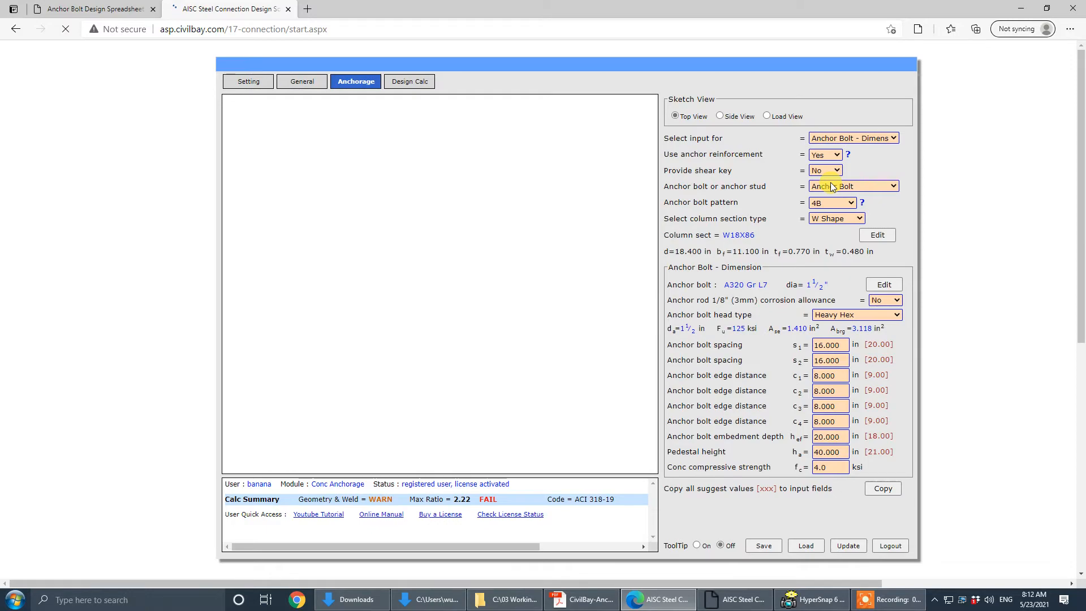
pyautogui.press('Tab')
pyautogui.press('Tab')
pyautogui.press('Tab')
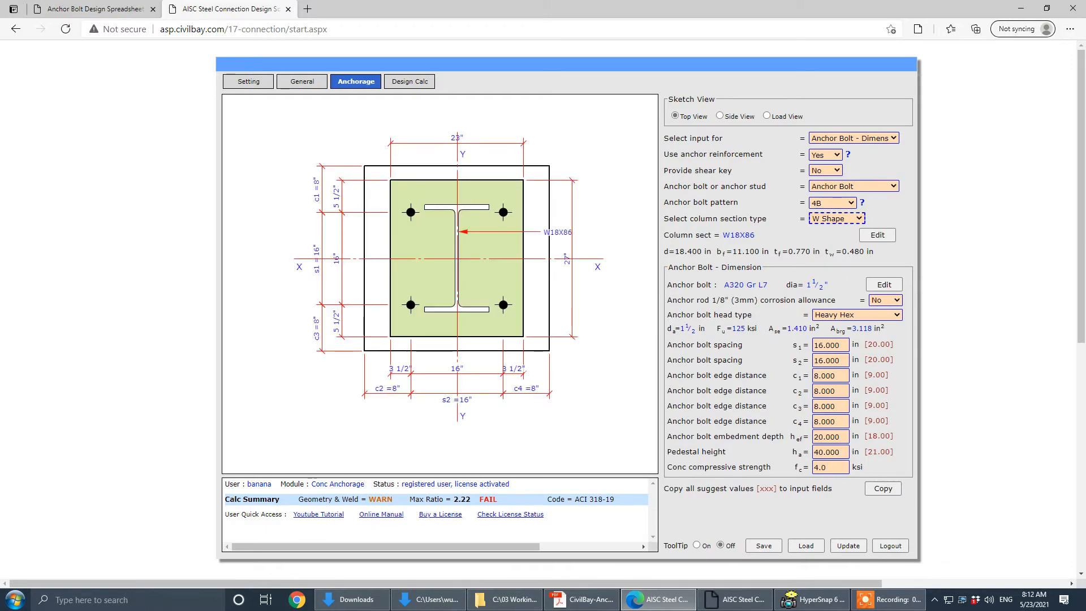
# - Check Example 21's section drawing and column size in the PDF, and return to CivilBay
pyautogui.moveTo(1085, 68); pyautogui.dragTo(602, 67)
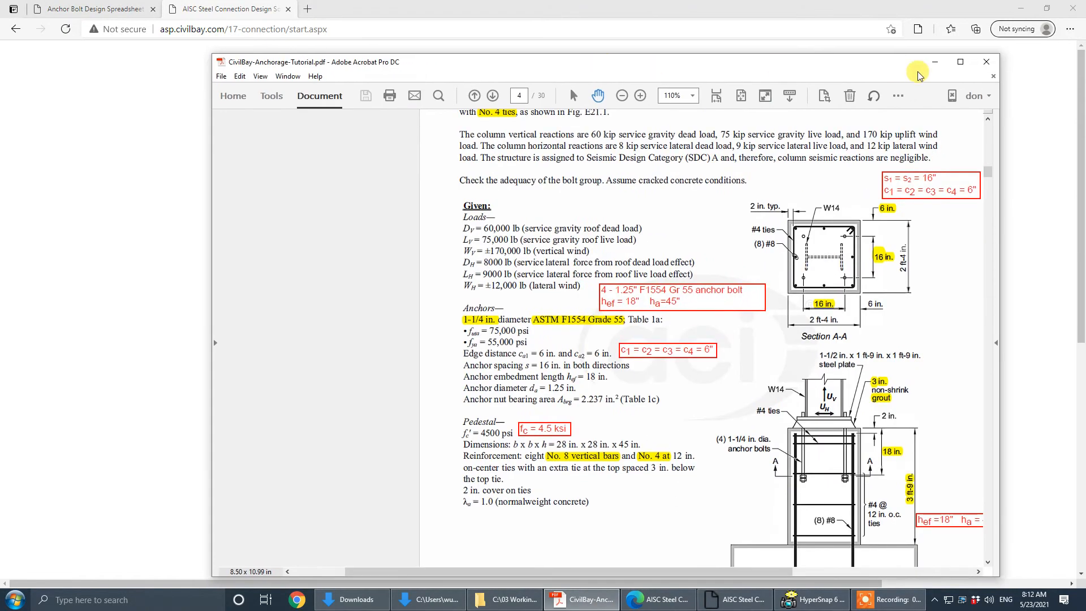
pyautogui.click(966, 61)
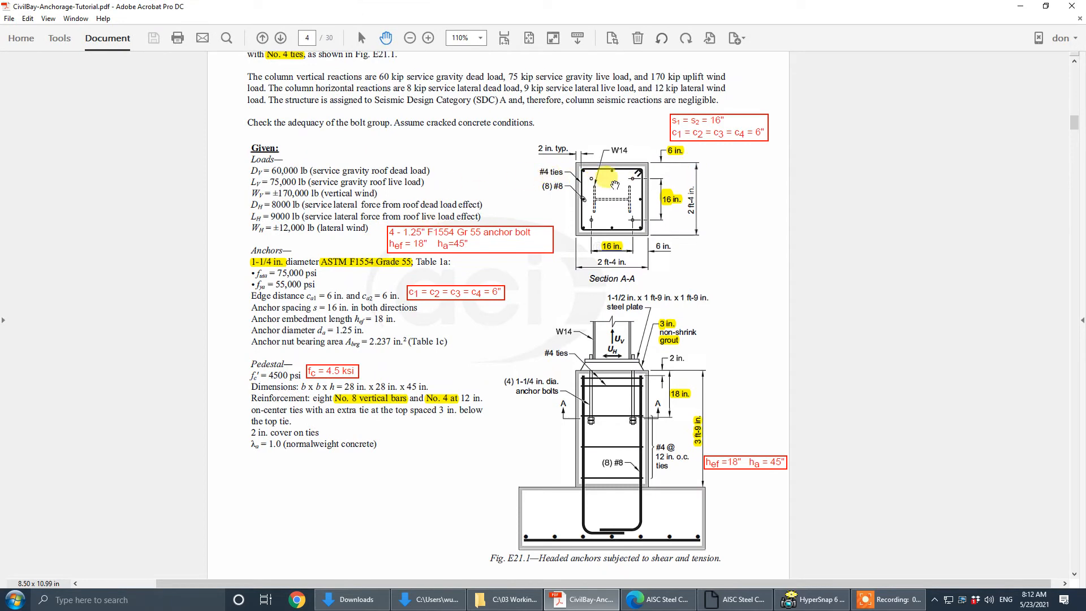
pyautogui.scroll(3, 442, 165)
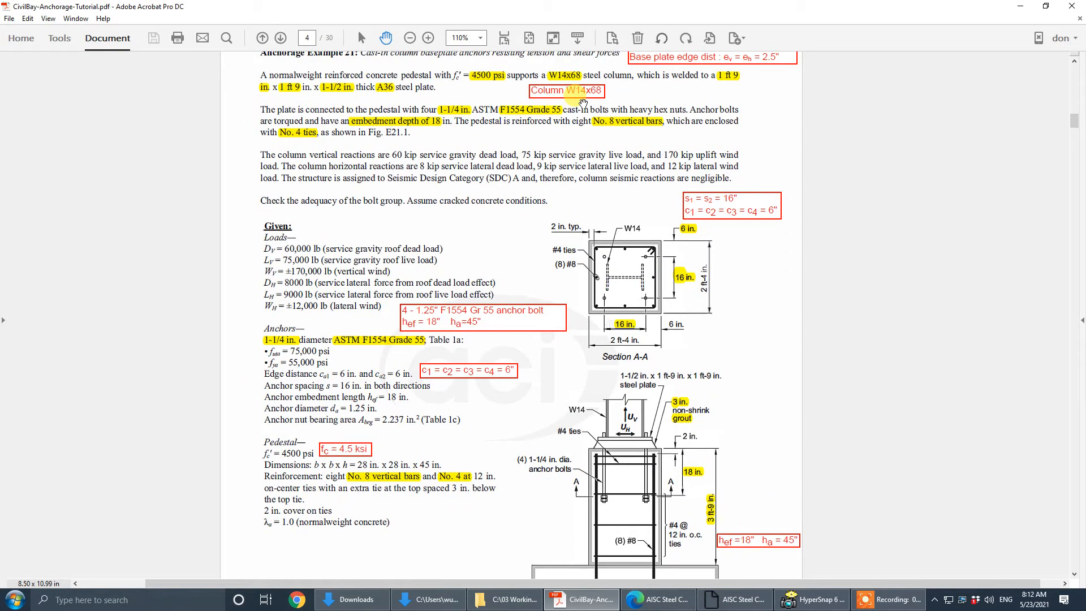
pyautogui.moveTo(858, 4); pyautogui.dragTo(1085, 58)
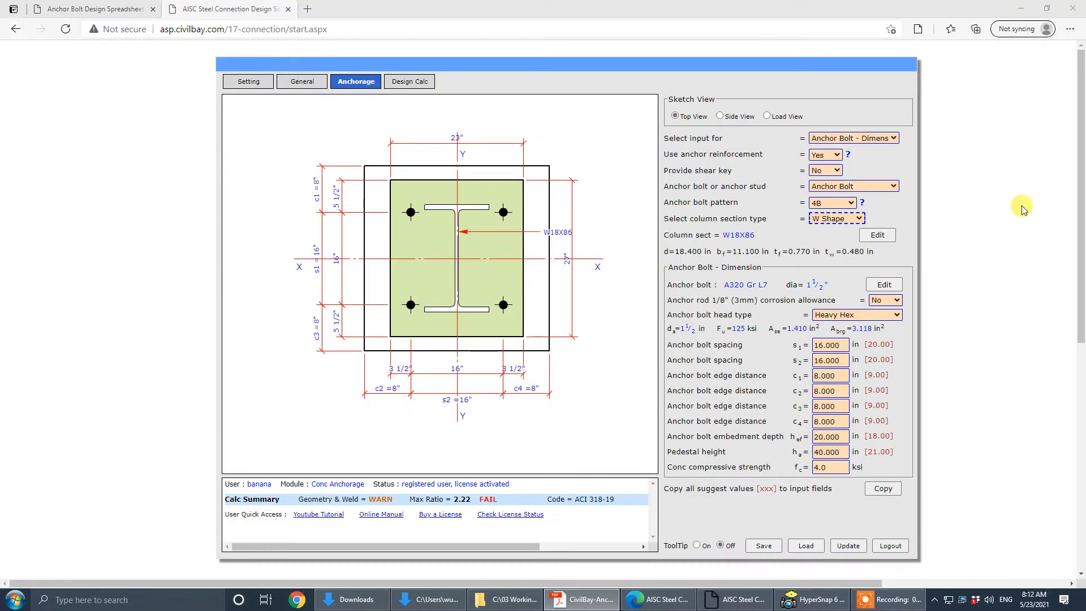
# - Change the column section to W14X68 from the US AISC Shape DB v14.1 library
pyautogui.click(877, 236)
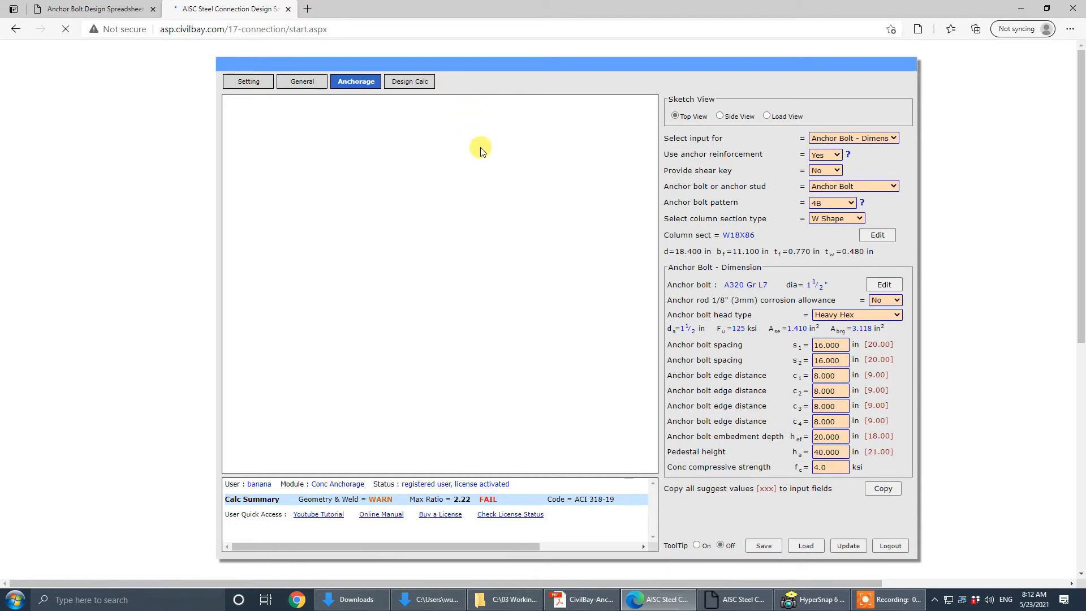
pyautogui.click(570, 178)
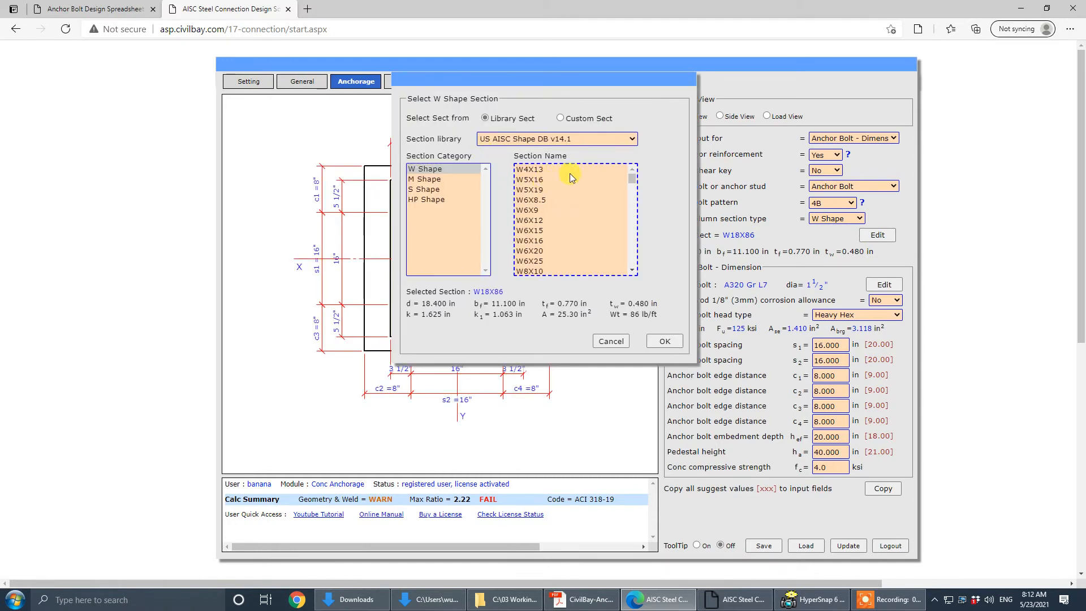
pyautogui.moveTo(632, 180); pyautogui.dragTo(632, 205)
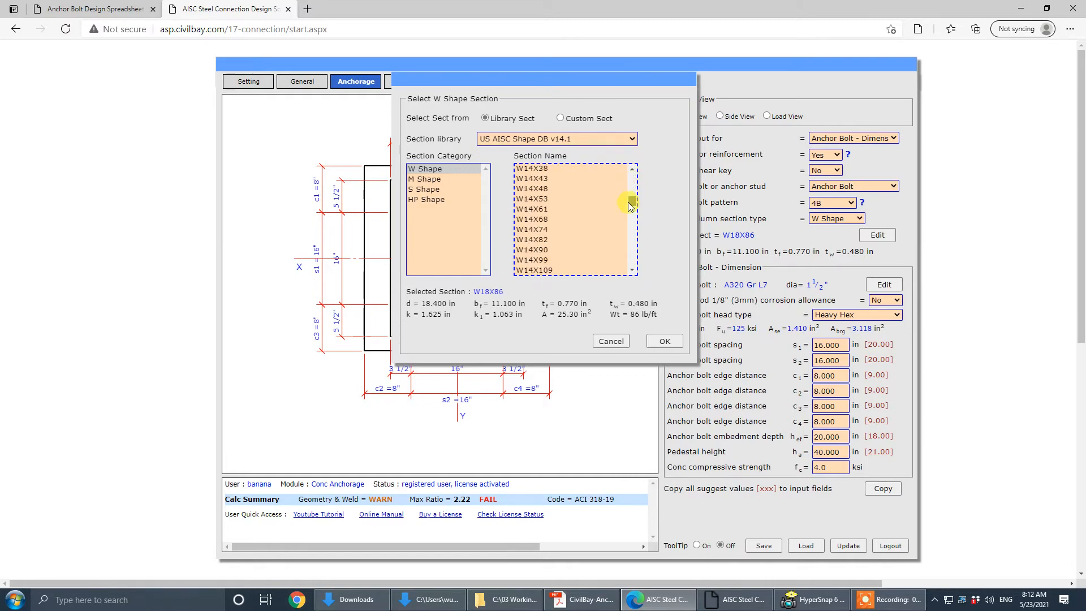
pyautogui.click(521, 218)
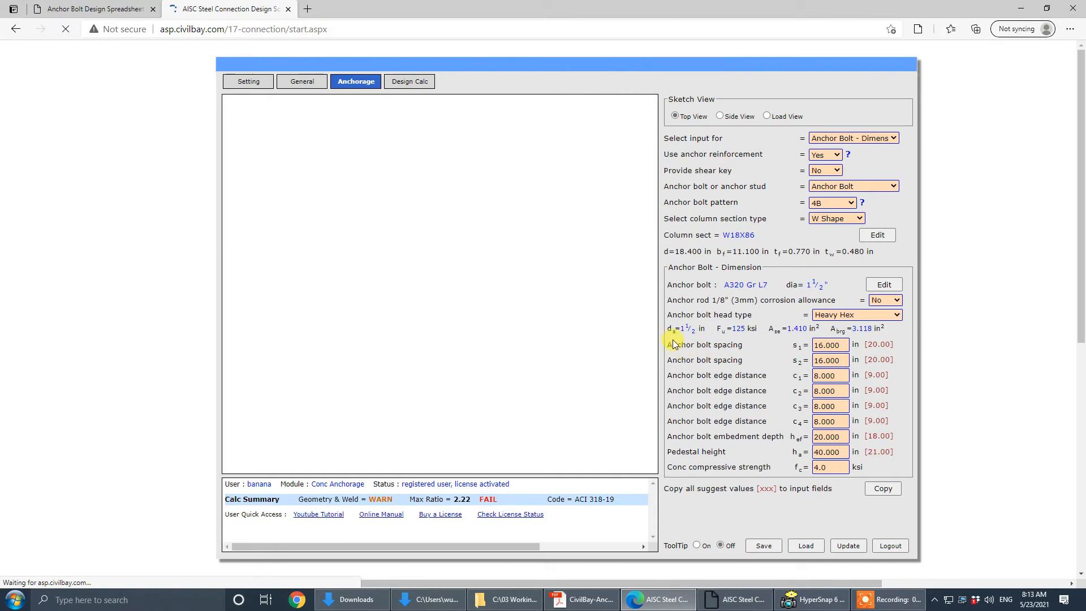
pyautogui.click(669, 341)
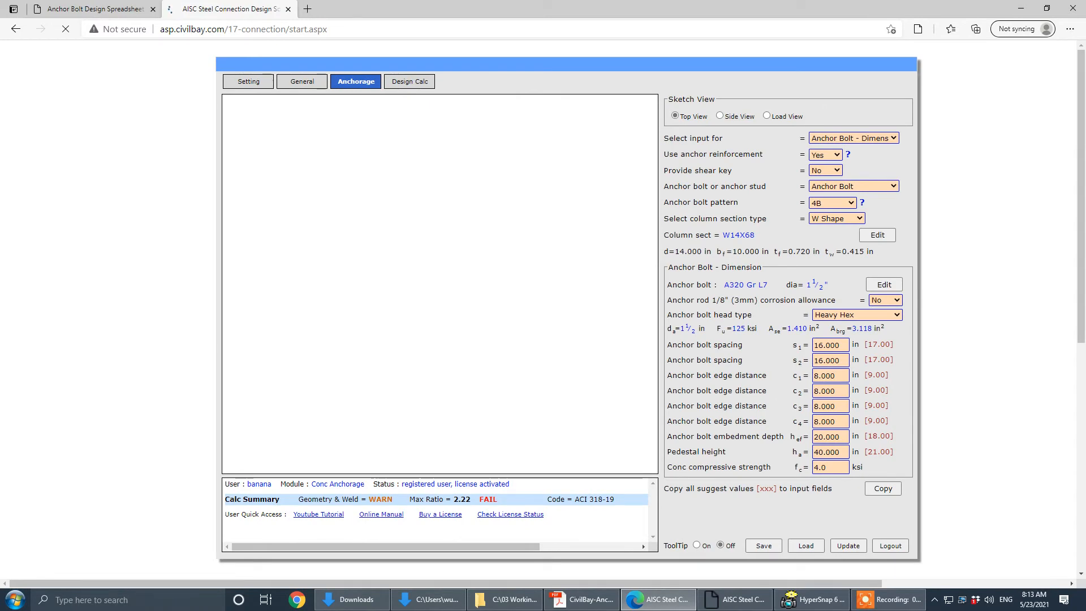
# - Bring the maximized PDF back and review Example 21's anchor bolt, spacing and base plate notes
pyautogui.moveTo(1085, 66); pyautogui.dragTo(603, 58)
pyautogui.click(956, 58)
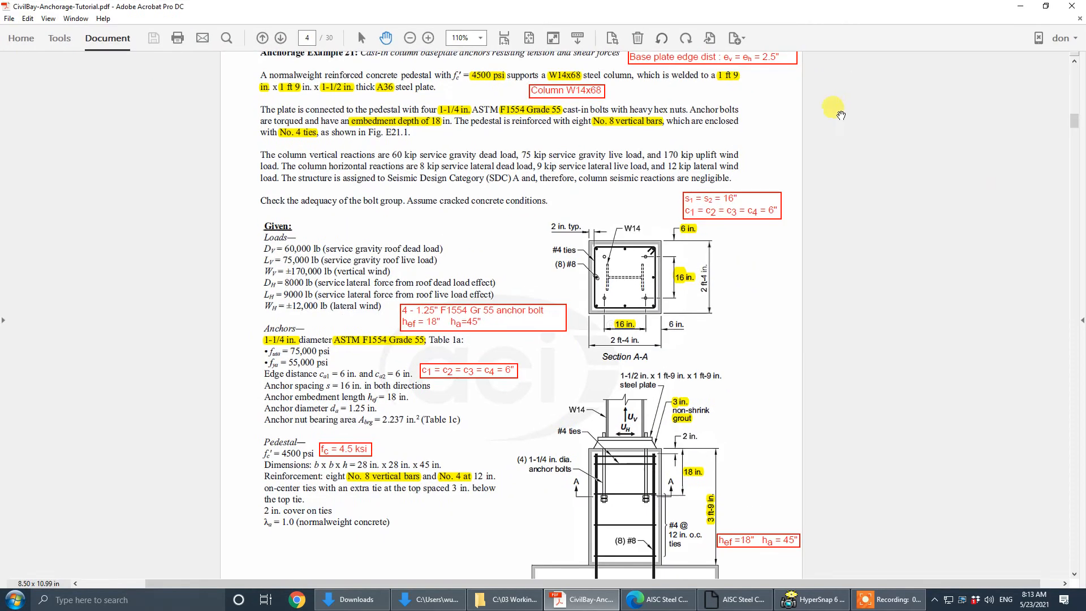
pyautogui.scroll(2, 955, 215)
pyautogui.scroll(2, 905, 227)
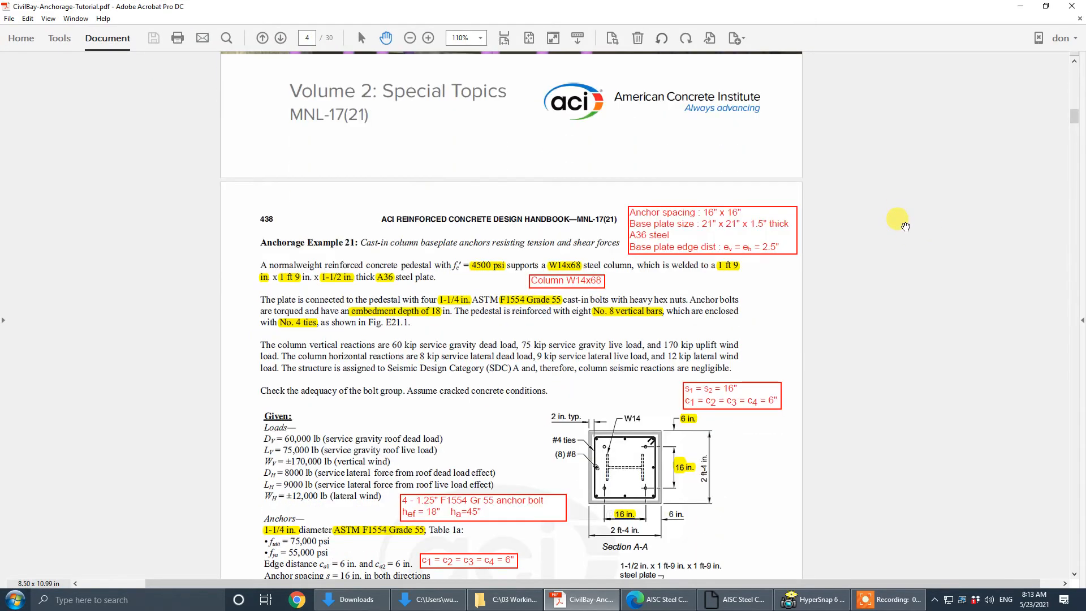
# - Move the PDF out of the way, return to CivilBay, and set anchor bolt edge distances c1, c2, c3 and c4 to 6 in
pyautogui.scroll(-3, 905, 226)
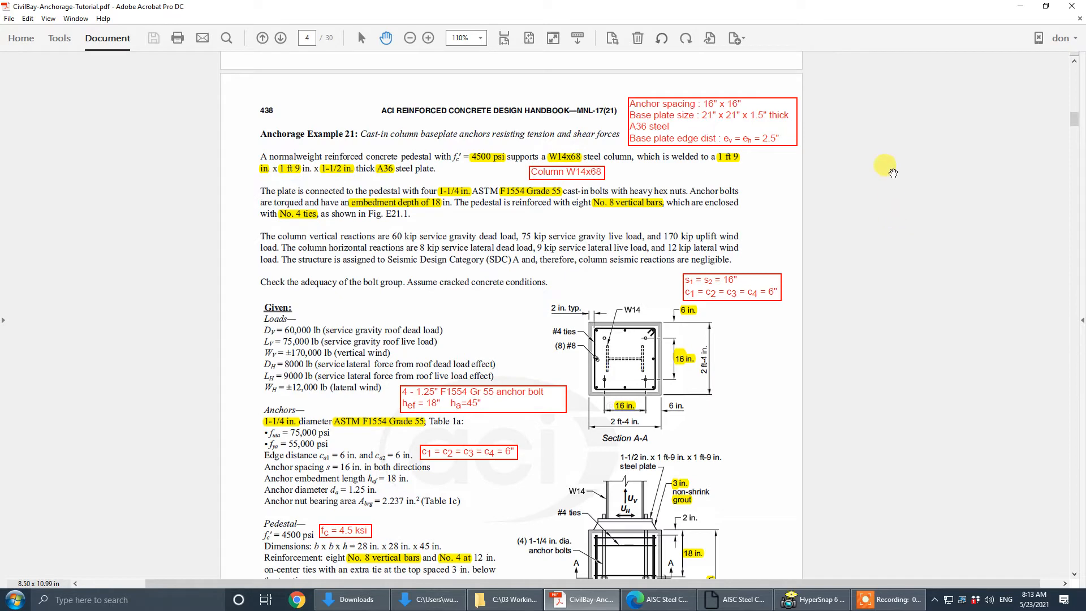
pyautogui.moveTo(827, 8); pyautogui.dragTo(1085, 59)
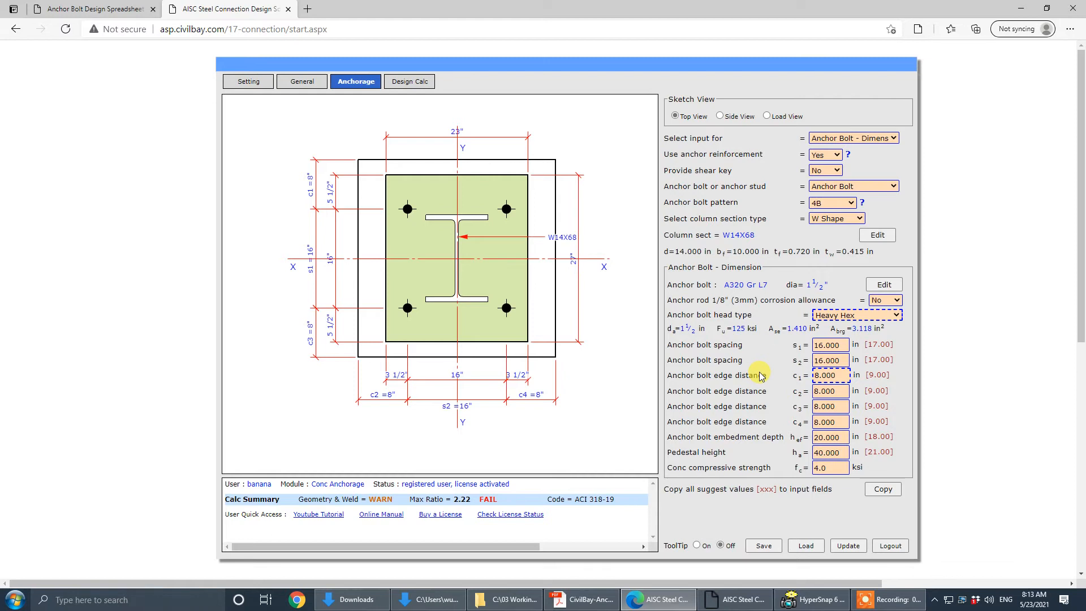
pyautogui.click(842, 375)
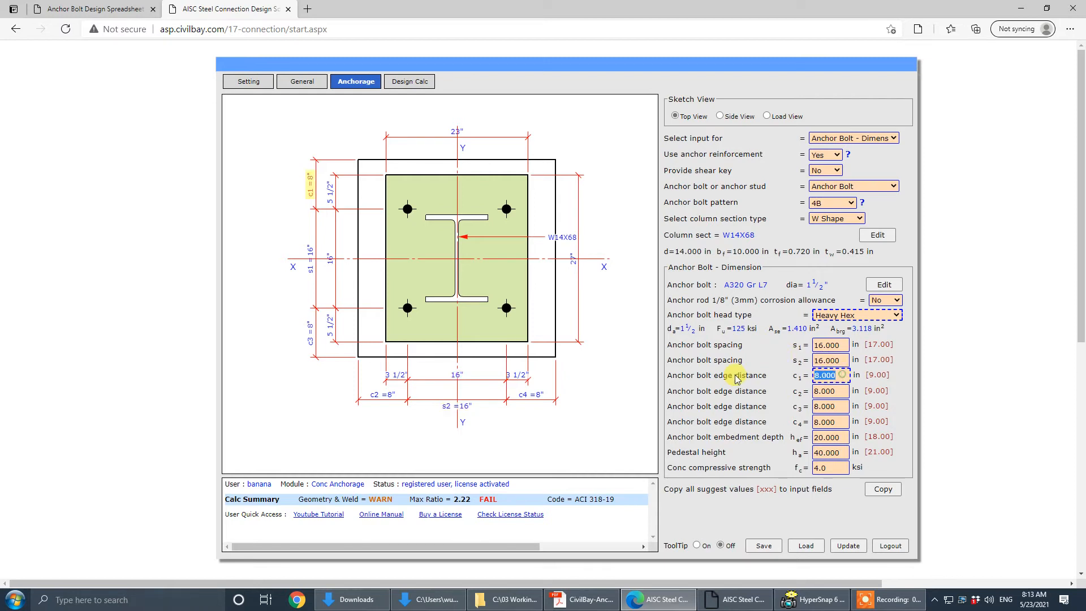
pyautogui.write('6')
pyautogui.press('Tab')
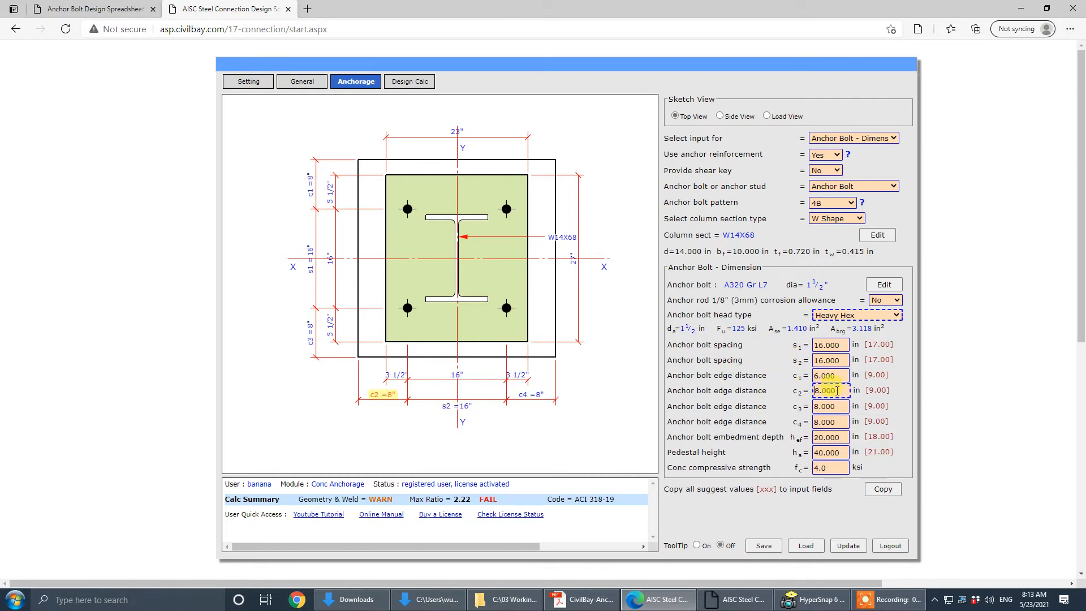
pyautogui.moveTo(841, 390); pyautogui.dragTo(744, 389)
pyautogui.write('6')
pyautogui.press('Tab')
pyautogui.moveTo(835, 406); pyautogui.dragTo(752, 405)
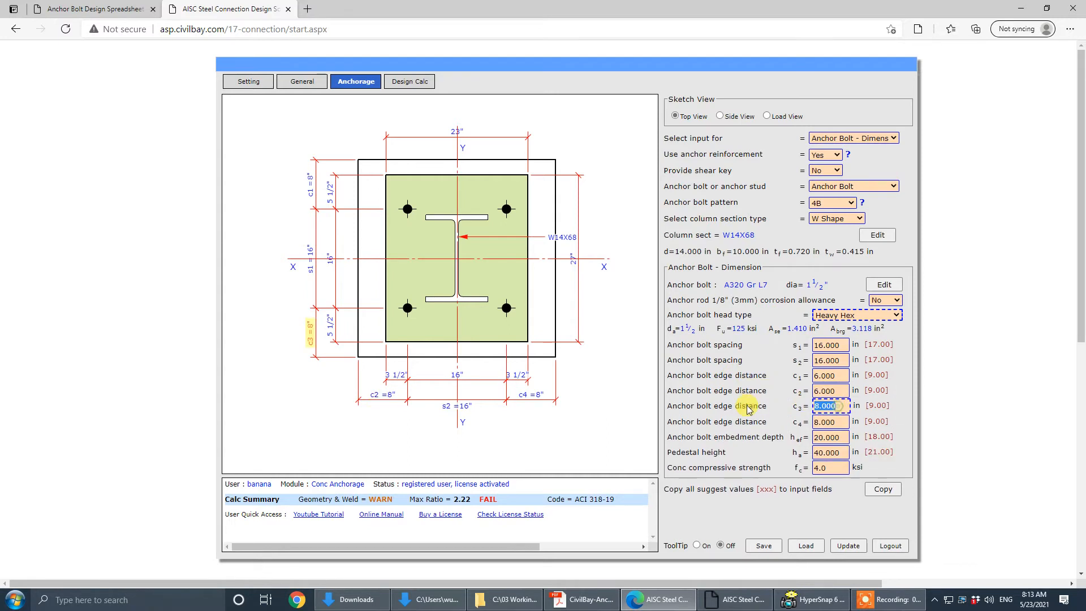
pyautogui.write('6')
pyautogui.press('Tab')
pyautogui.moveTo(842, 422); pyautogui.dragTo(771, 428)
pyautogui.write('6')
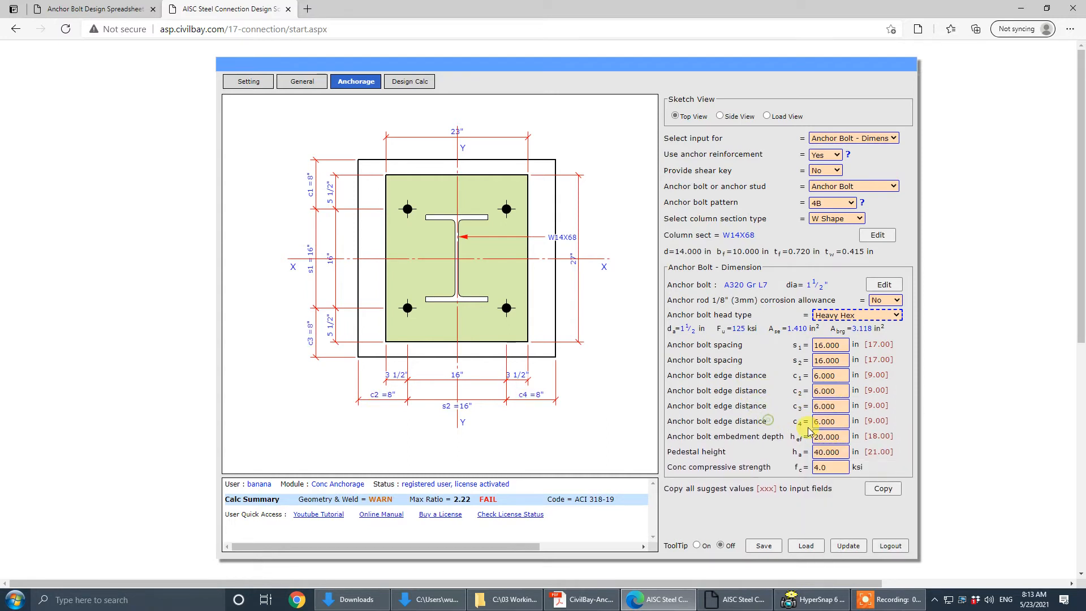
pyautogui.press('Tab')
# - Set the anchor bolt embedment depth to 18 in and the pedestal height to 45 in
pyautogui.hotkey('alt', 'Tab')
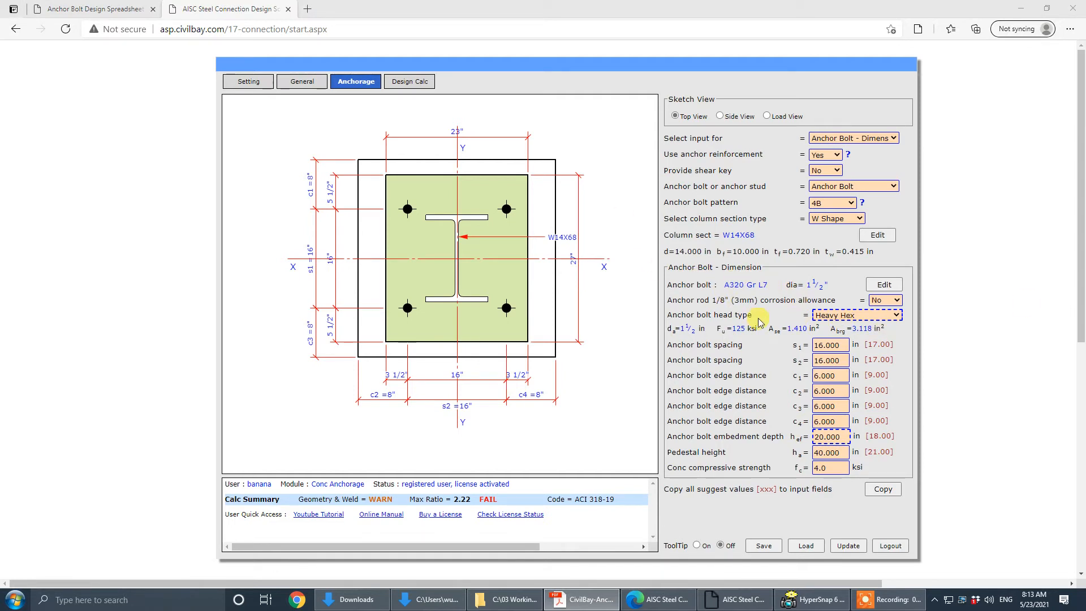
pyautogui.moveTo(841, 438); pyautogui.dragTo(737, 440)
pyautogui.write('18')
pyautogui.click(732, 438)
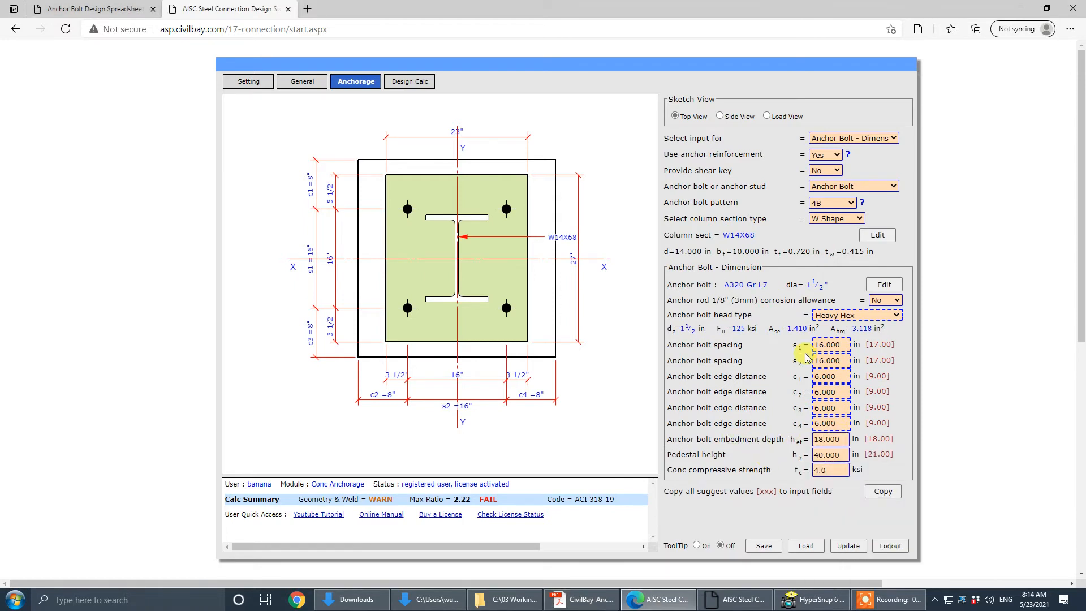
pyautogui.click(747, 456)
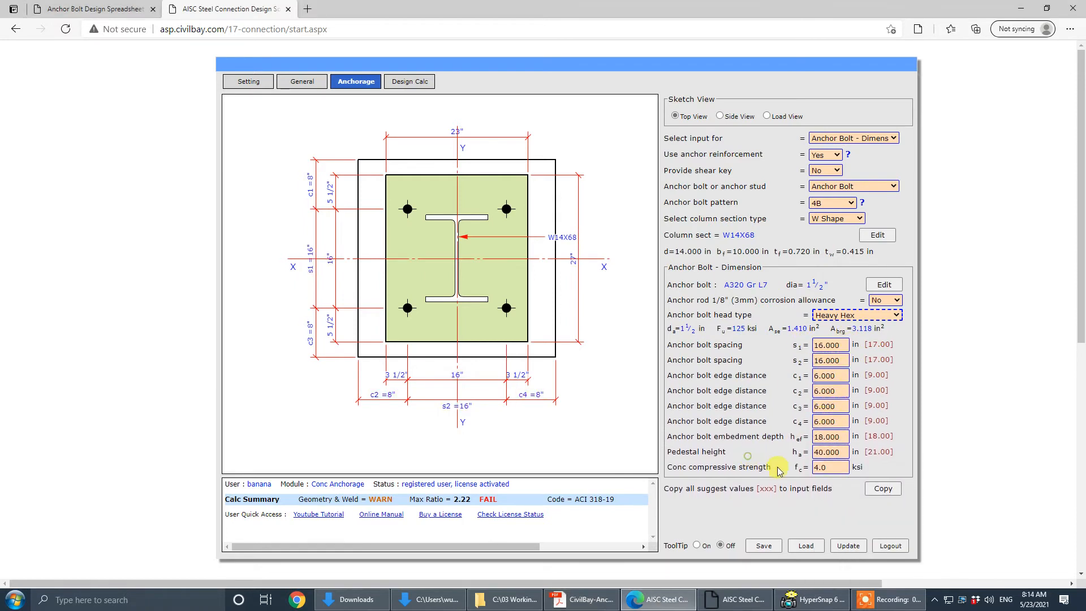
pyautogui.click(845, 457)
pyautogui.click(749, 457)
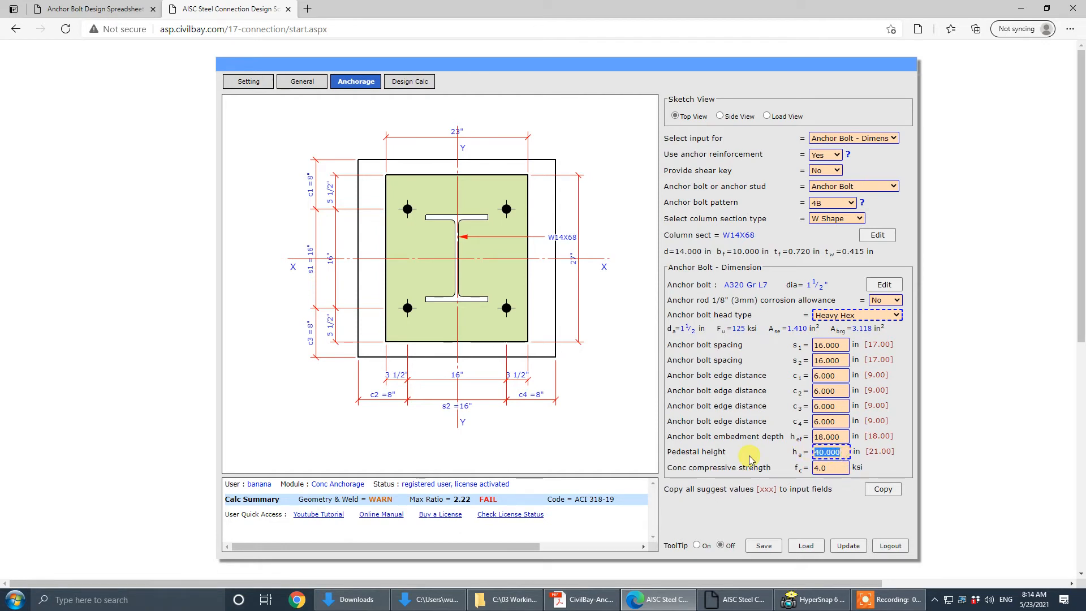
pyautogui.write('45.000')
pyautogui.click(740, 455)
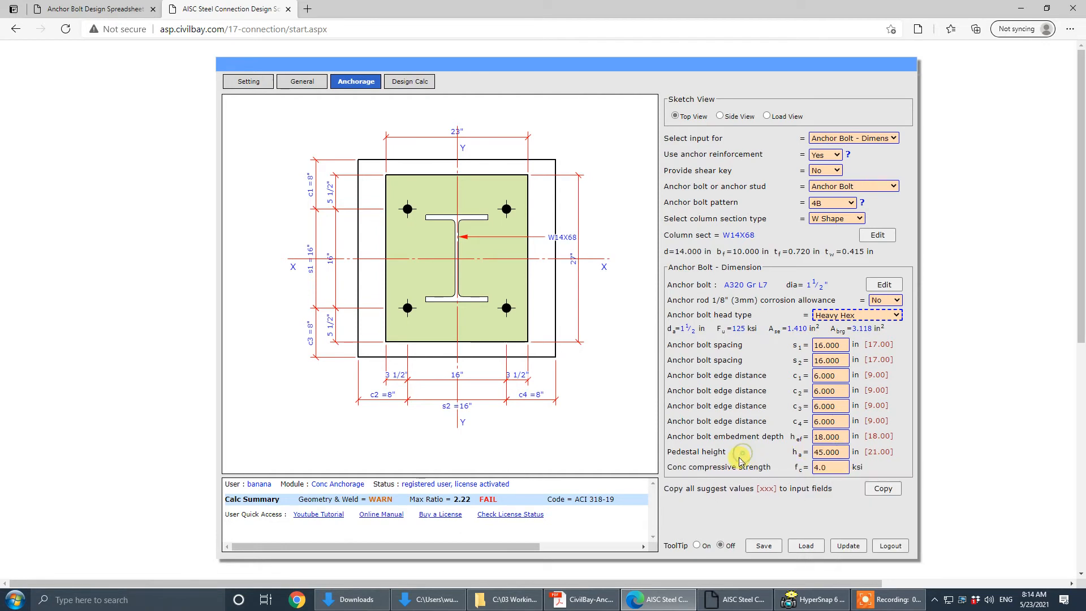
# - Set the concrete compressive strength to 4.5 ksi and refresh the anchorage sketch
pyautogui.click(723, 467)
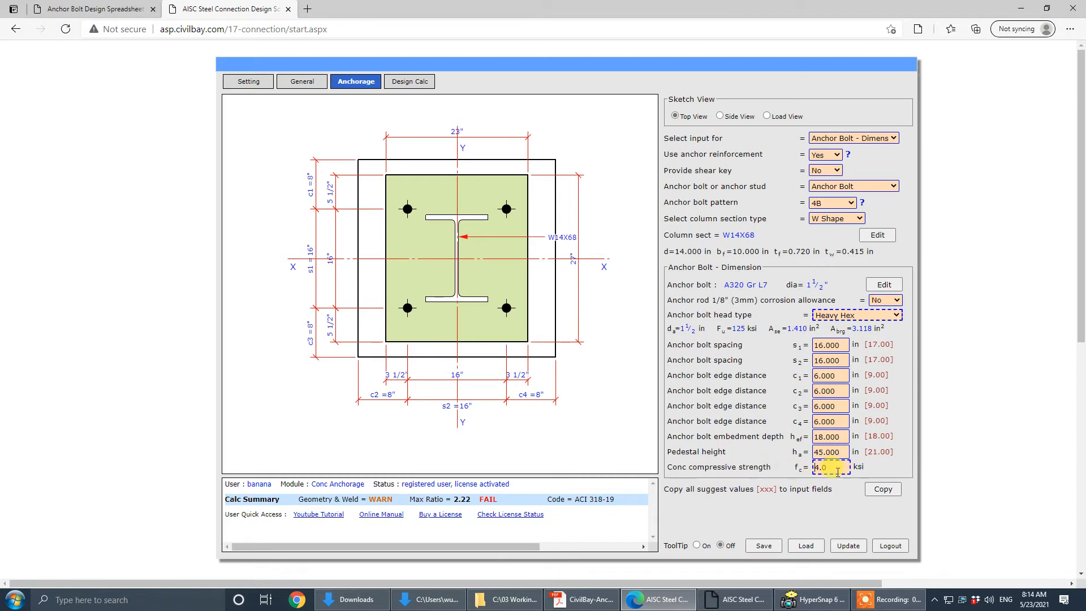
pyautogui.write('4.')
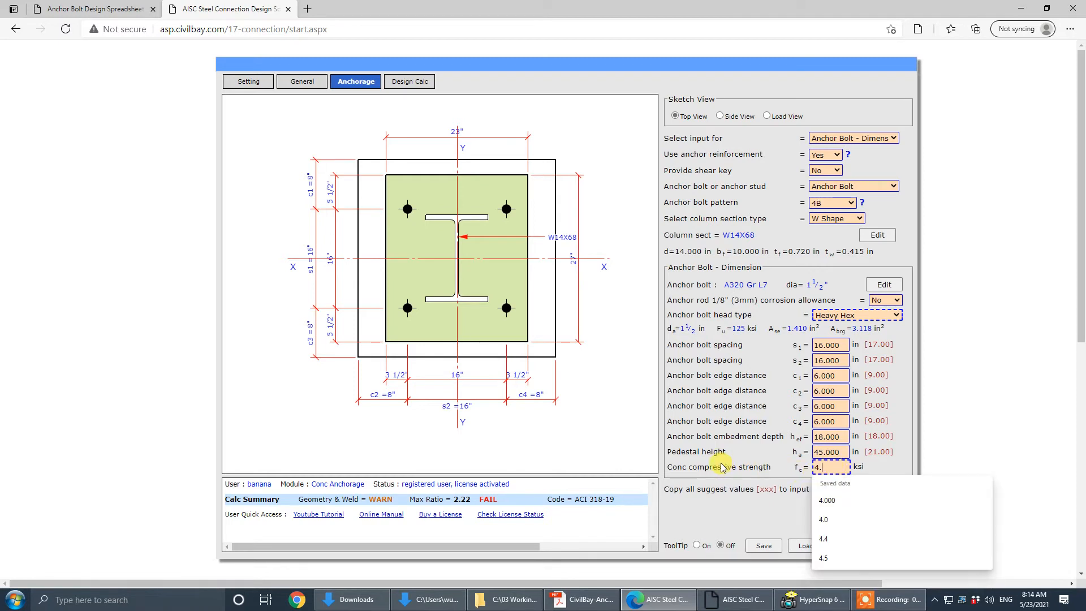
pyautogui.write('5')
pyautogui.click(739, 480)
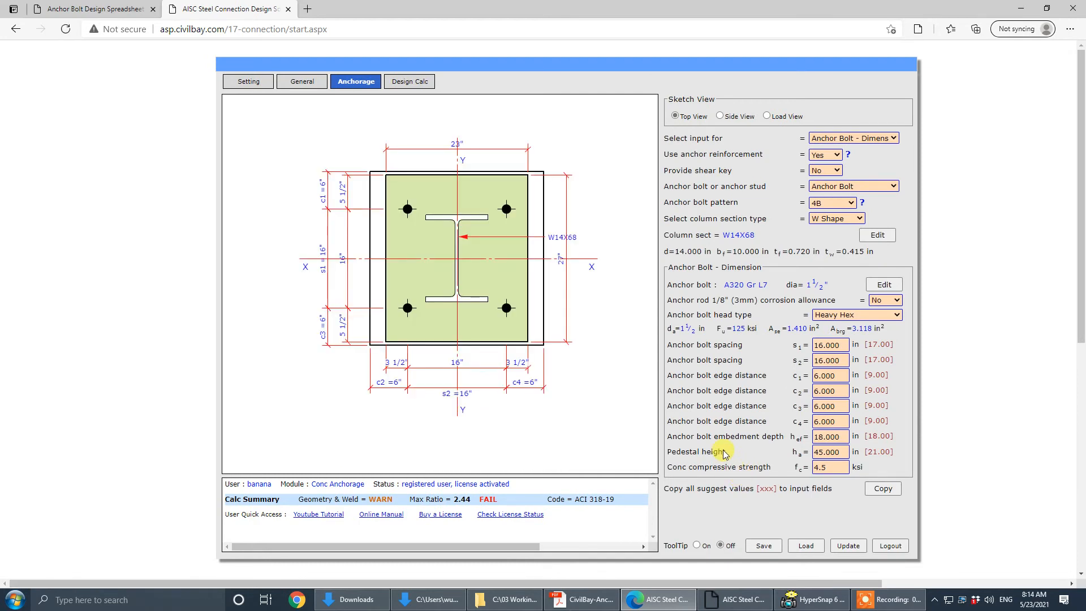
# - Open the base plate inputs and set both the horizontal and vertical edge distances to 2.5 in
pyautogui.click(876, 139)
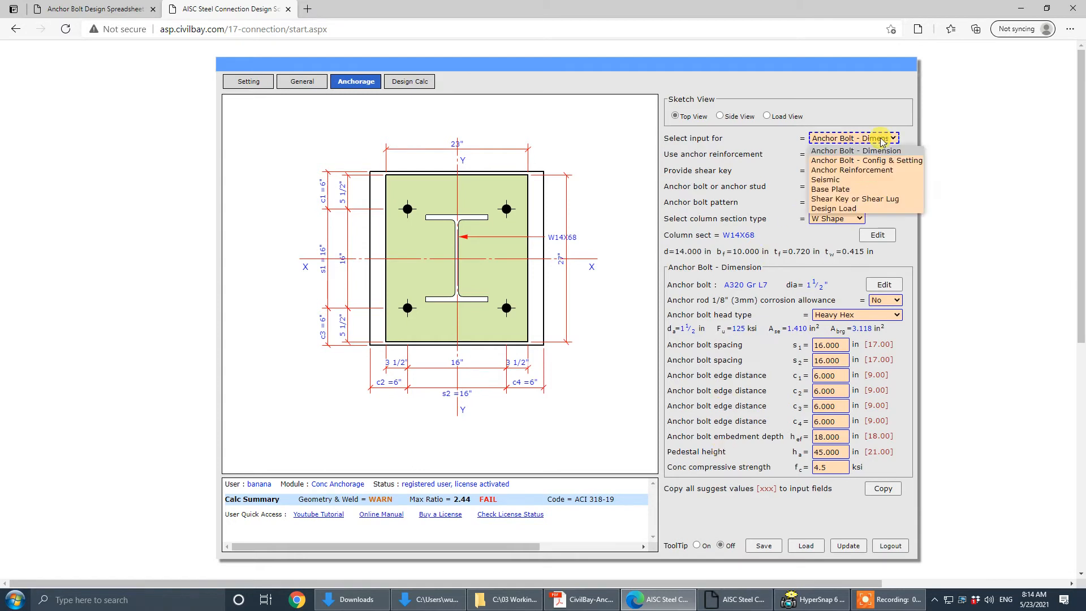
pyautogui.click(873, 189)
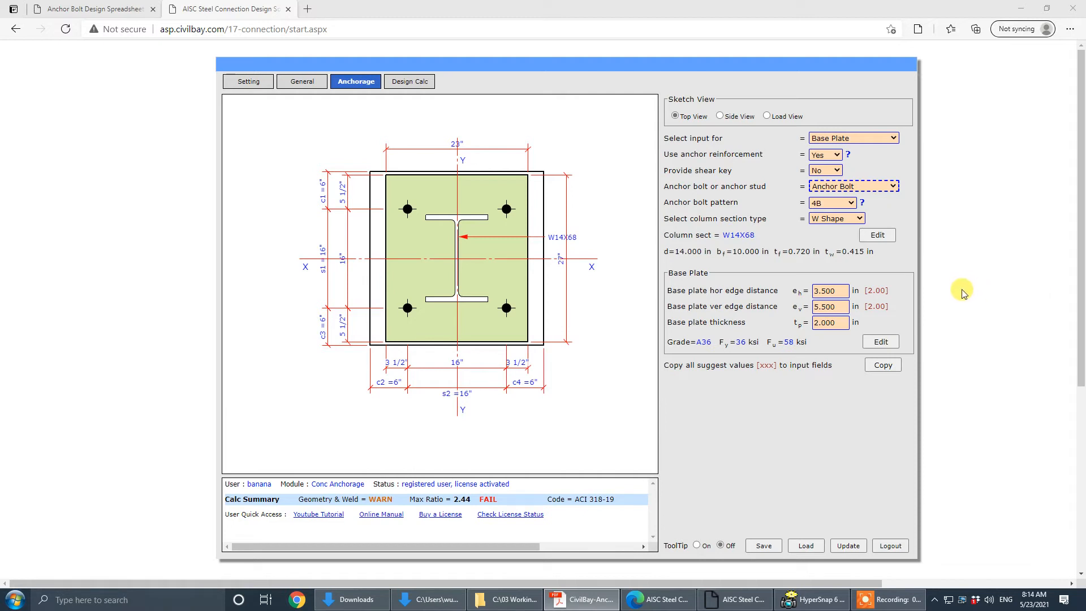
pyautogui.click(826, 290)
pyautogui.write('2.500')
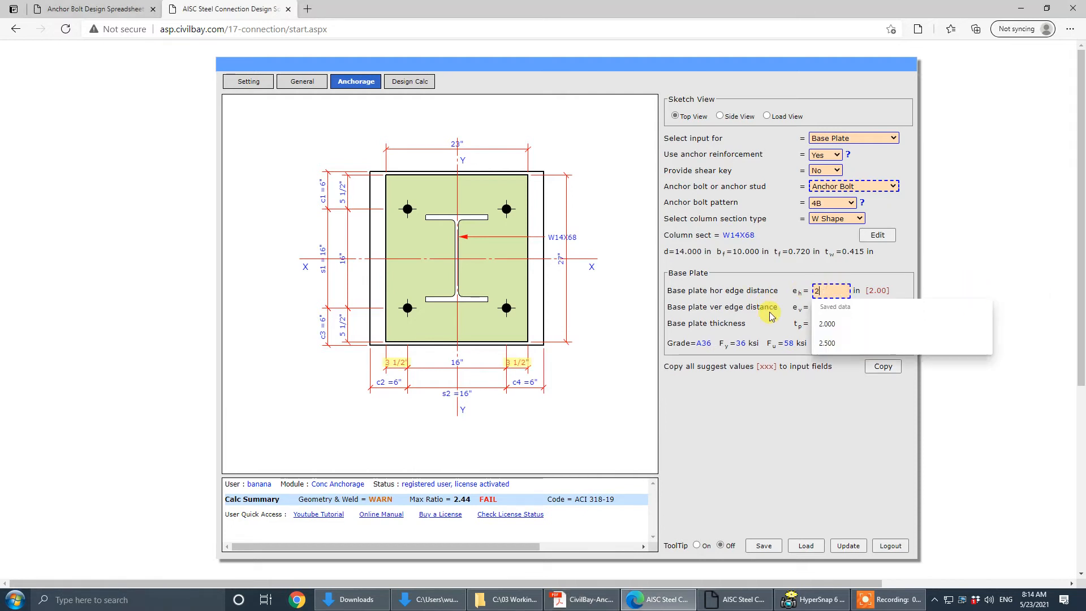
pyautogui.click(769, 311)
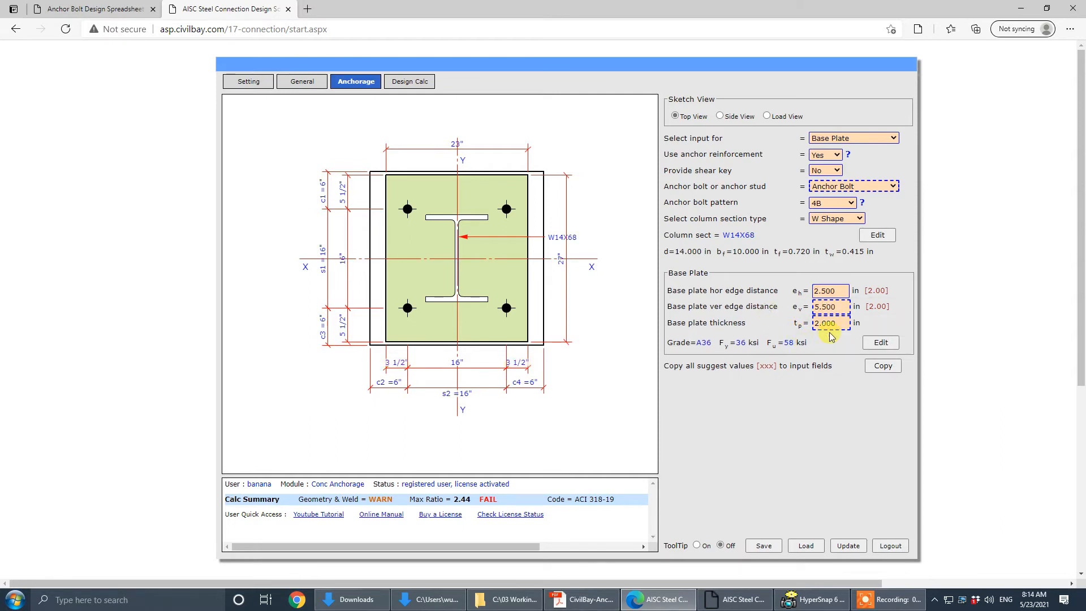
pyautogui.click(836, 308)
pyautogui.write('2')
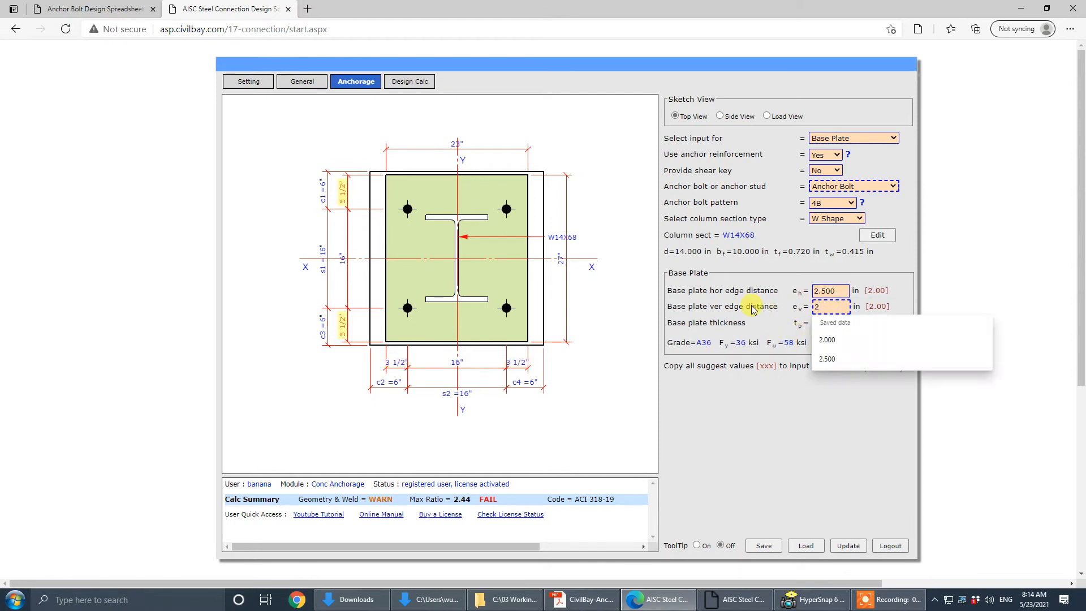
pyautogui.write('.500')
# - Set the base plate thickness to 1.5 in and update the anchorage model
pyautogui.click(824, 323)
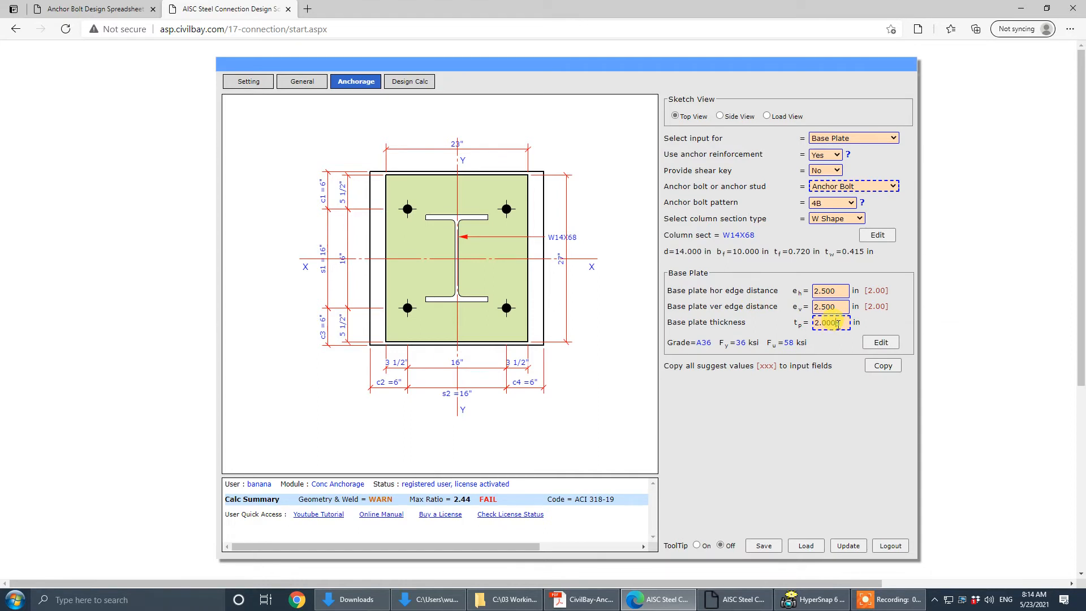
pyautogui.doubleClick(837, 323)
pyautogui.write('1.500')
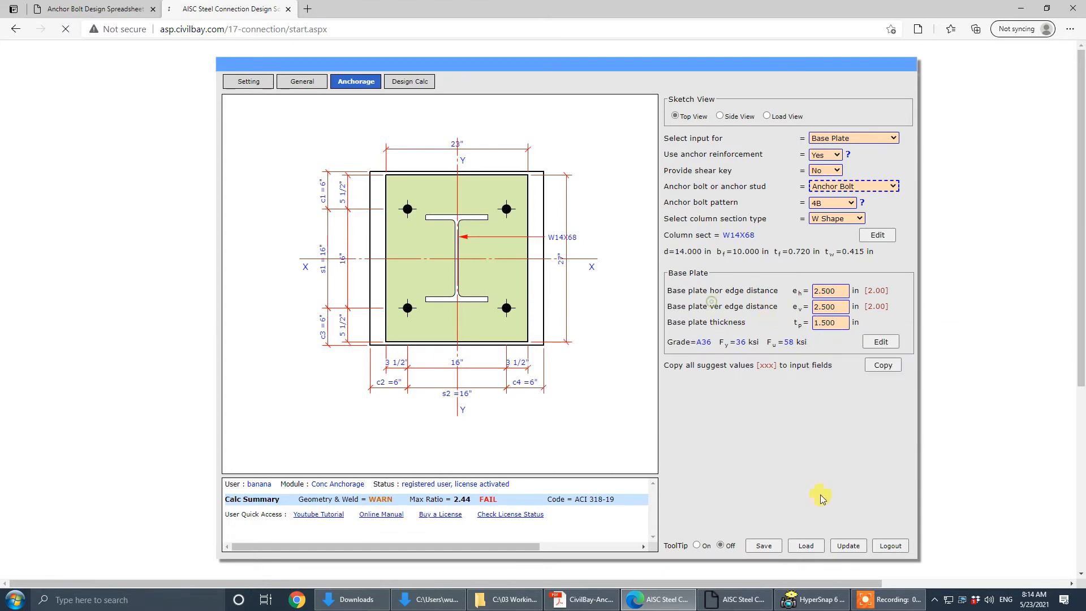
pyautogui.click(847, 545)
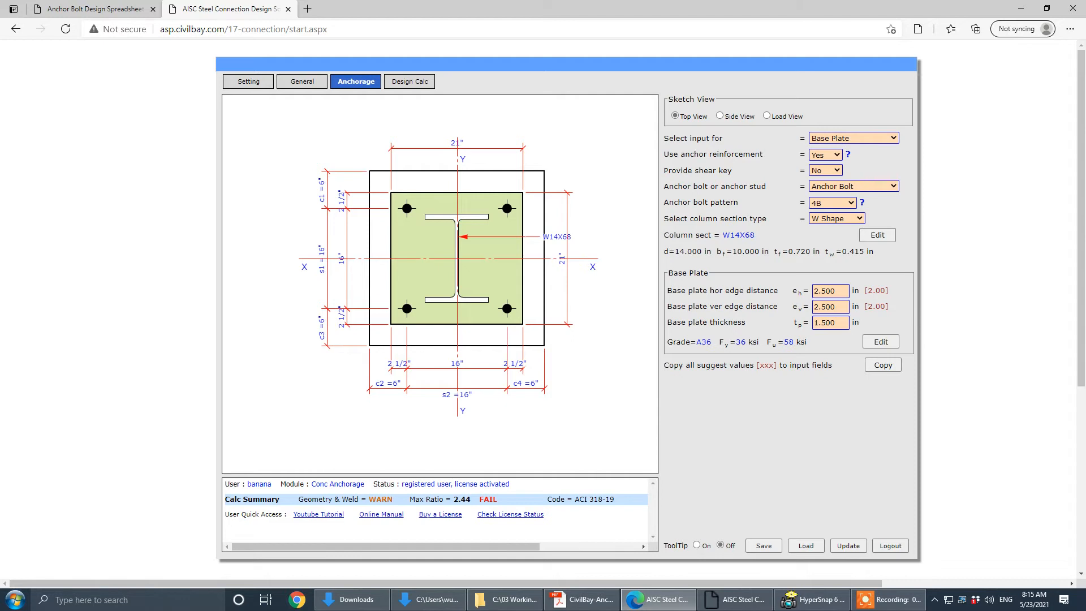
# - Return to the anchor bolt dimensions and change the bolt to ASTM grade F1554 Gr55 with a 1 1/4 in diameter
pyautogui.hotkey('alt', 'Tab')
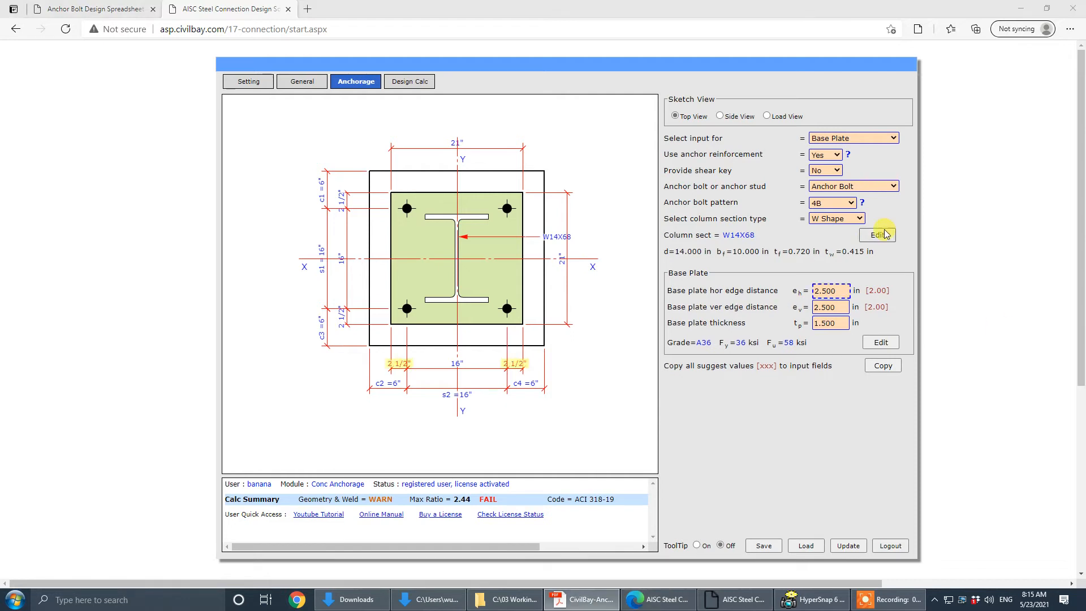
pyautogui.click(860, 137)
pyautogui.click(866, 152)
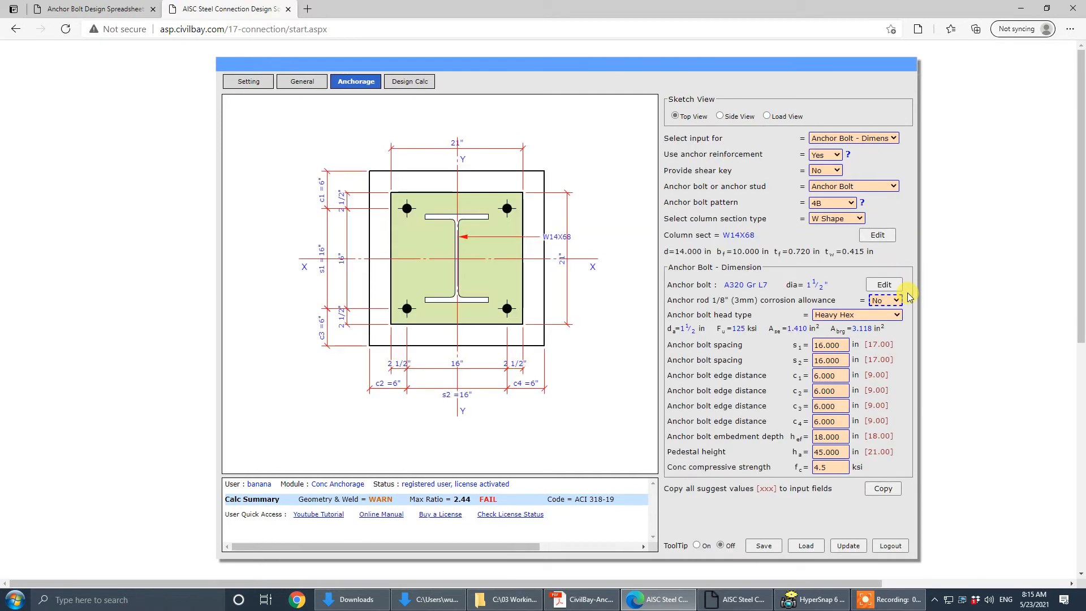
pyautogui.click(885, 284)
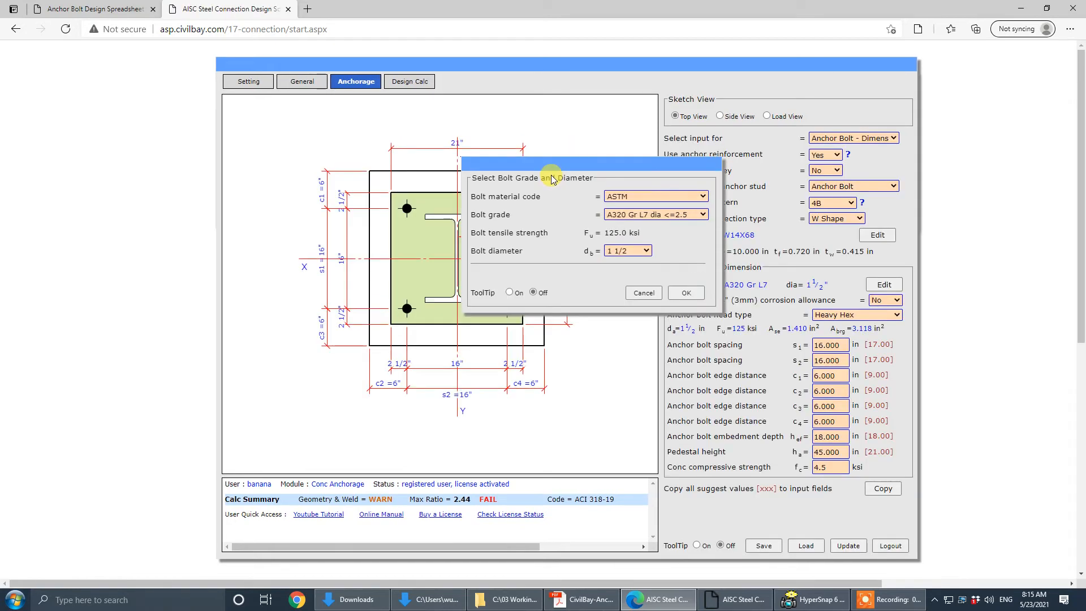
pyautogui.click(635, 216)
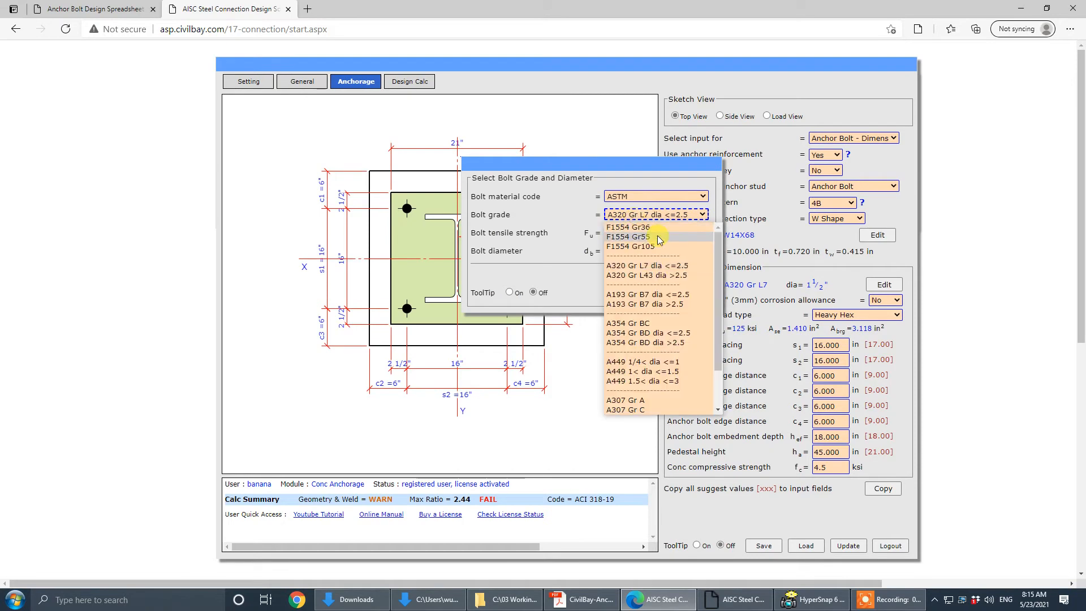
pyautogui.click(657, 236)
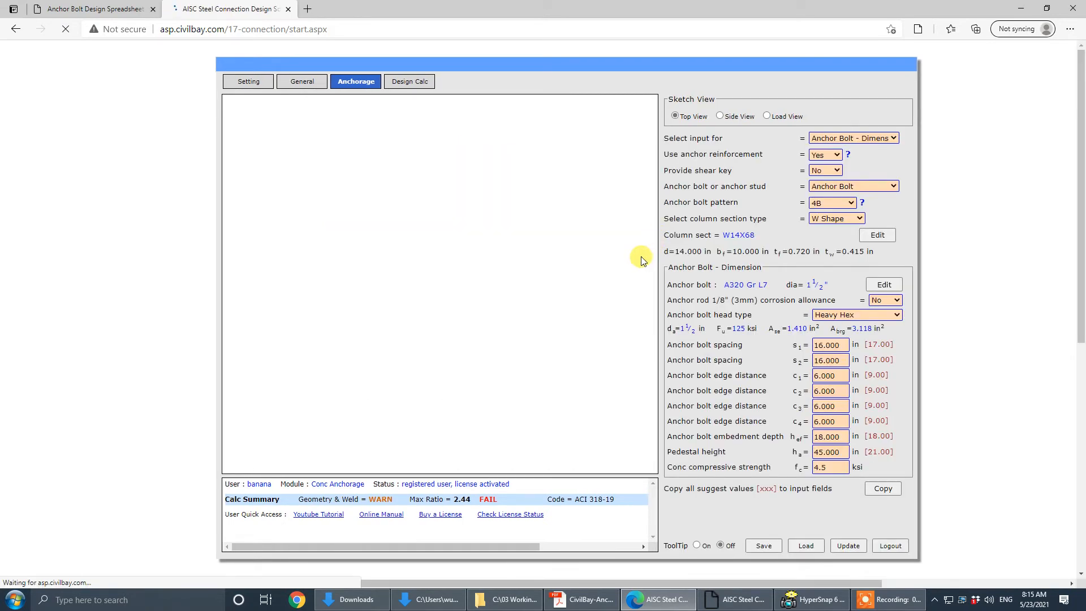
pyautogui.click(631, 251)
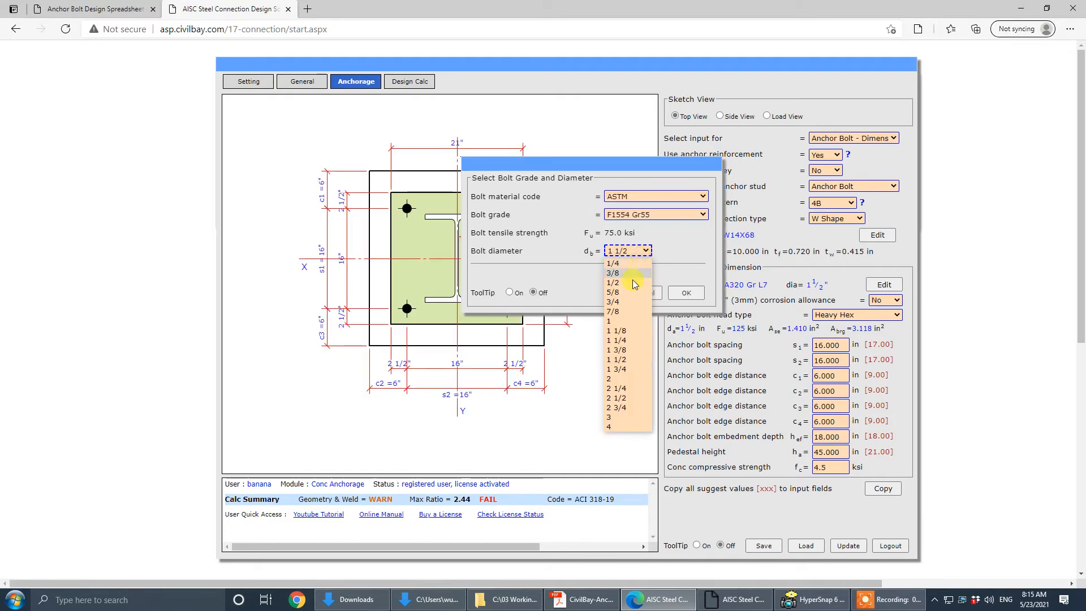
pyautogui.click(626, 336)
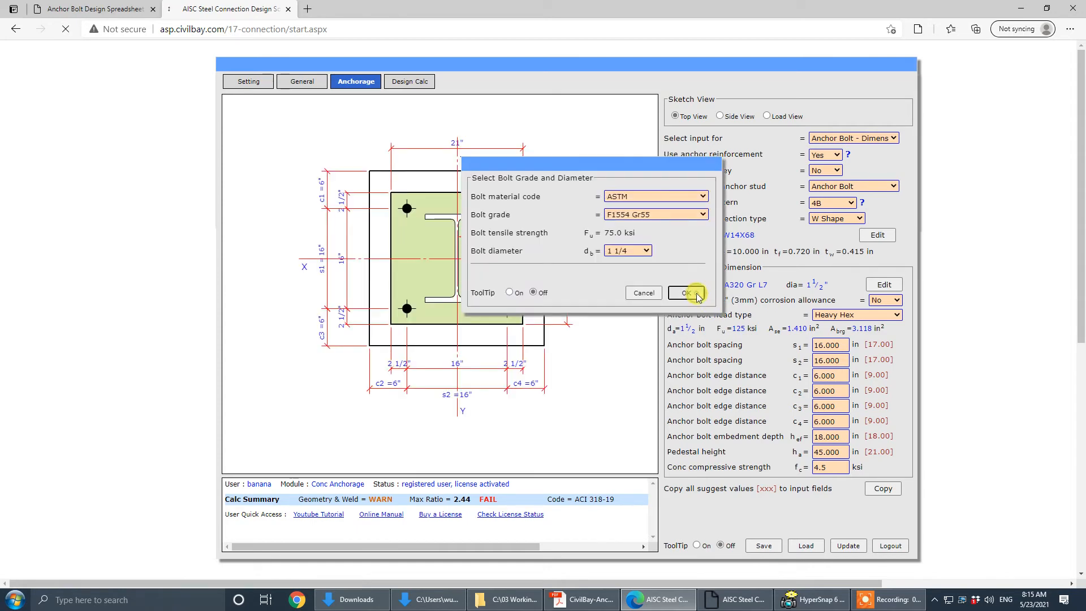
pyautogui.click(687, 291)
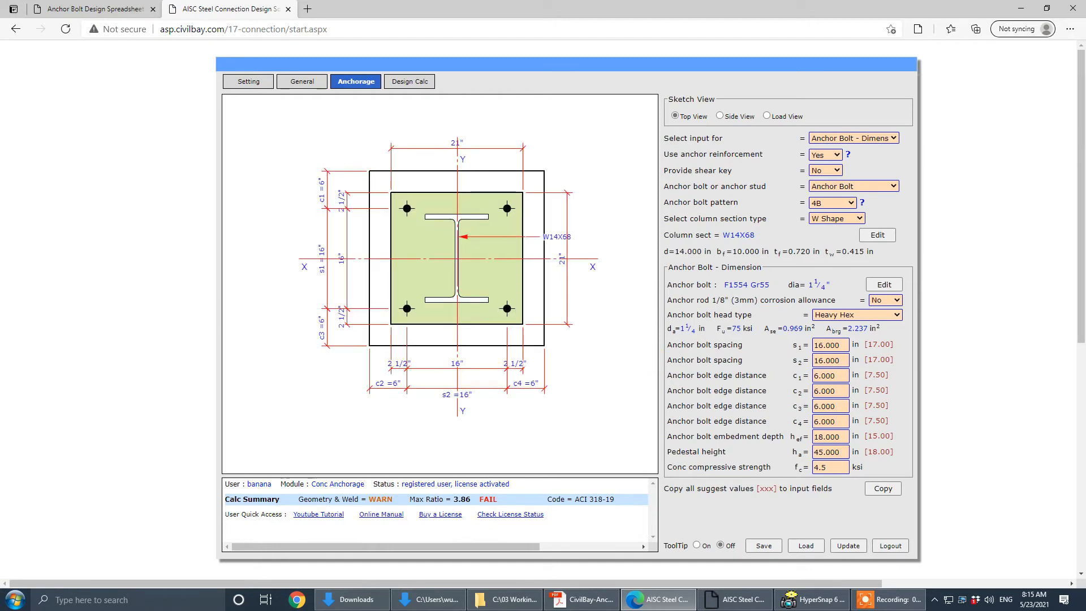
# - Bring the PDF back and compare Example 21's anchor data, then review its required strength and load input notes
pyautogui.hotkey('alt', 'Tab')
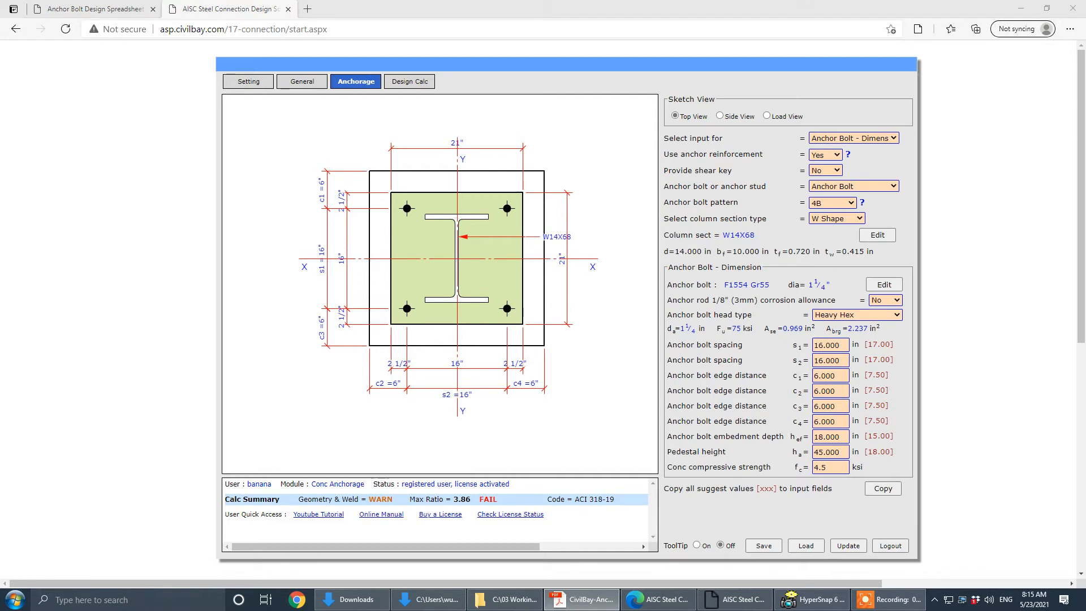
pyautogui.click(830, 375)
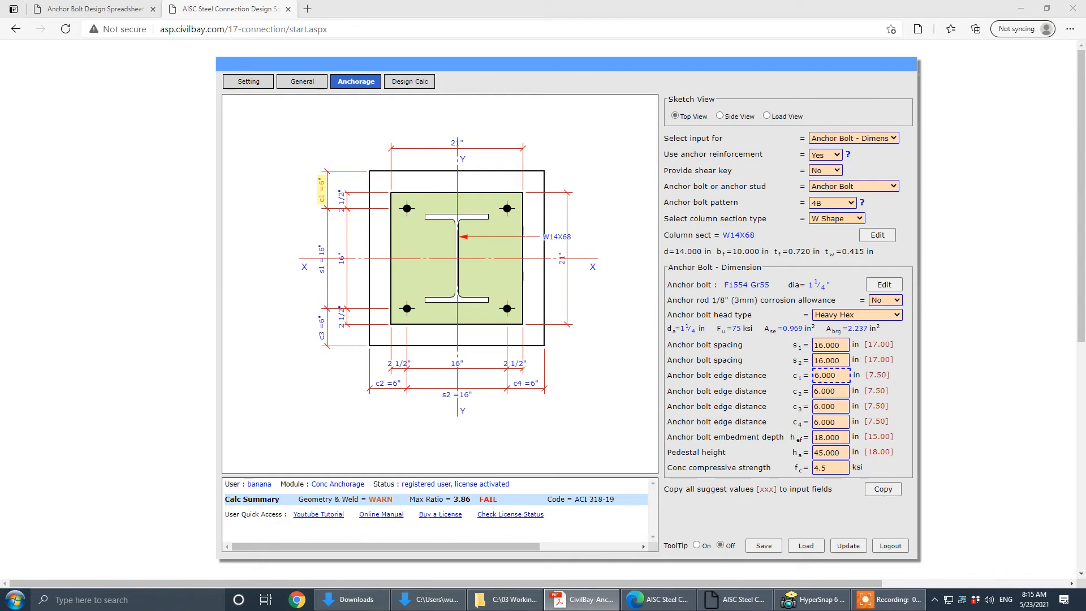
pyautogui.hotkey('alt', 'Tab')
pyautogui.click(804, 86)
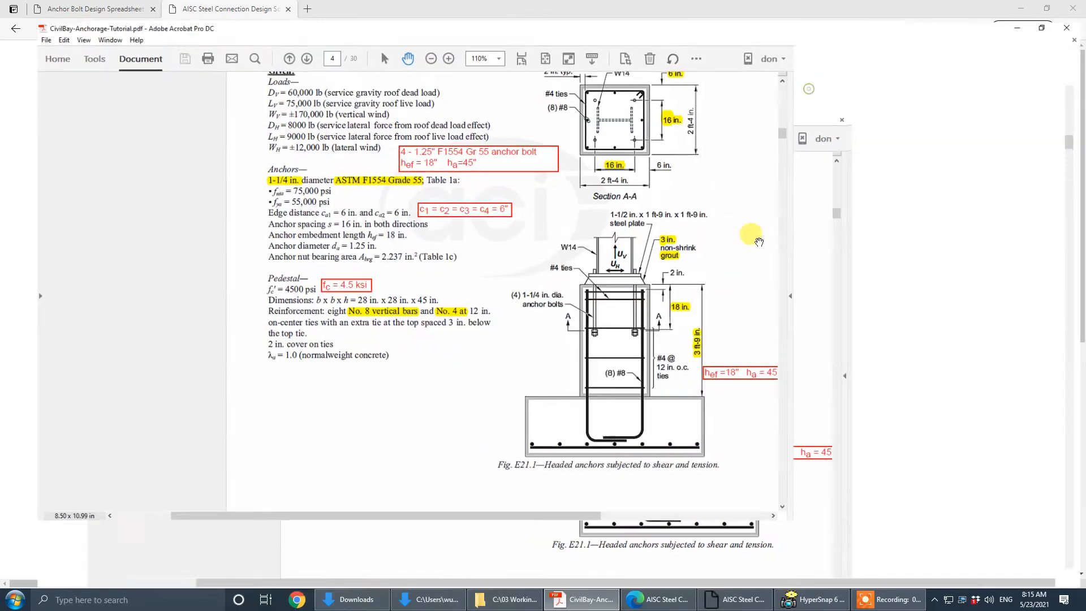
pyautogui.scroll(3, 757, 292)
pyautogui.scroll(10, 757, 292)
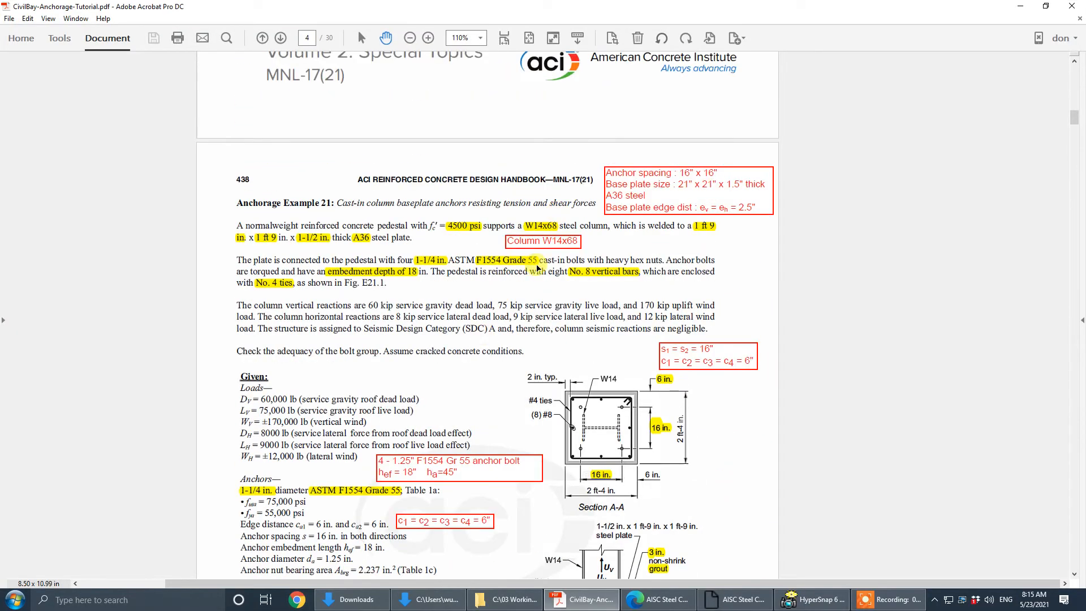
pyautogui.scroll(-8, 531, 235)
pyautogui.scroll(-10, 530, 235)
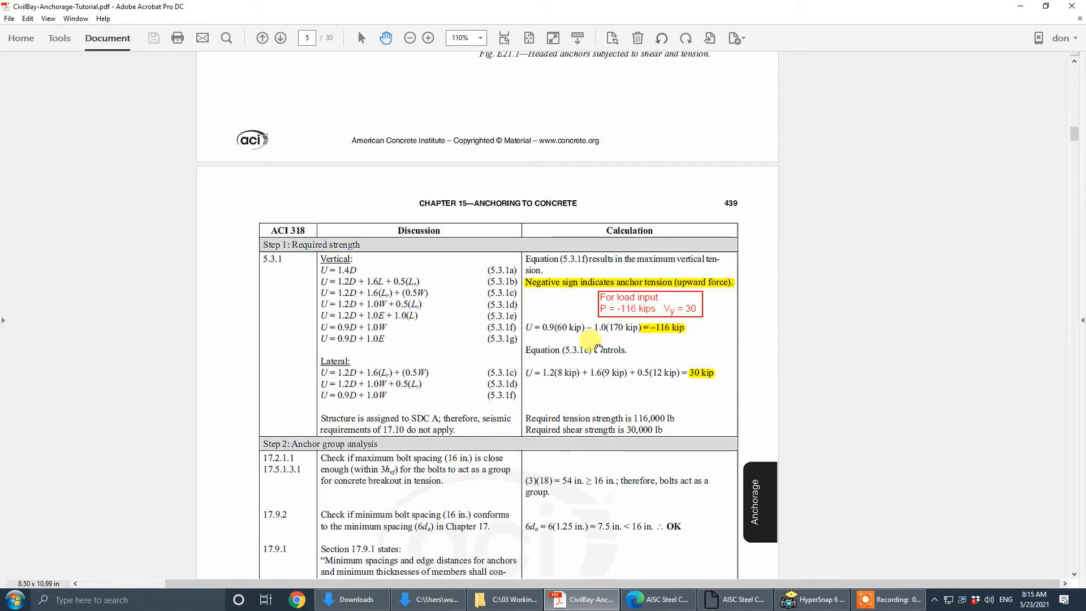
# - Switch from the PDF to the anchorage model's design load inputs and reset all load case values to 0
pyautogui.scroll(5, 466, 346)
pyautogui.scroll(-5, 406, 357)
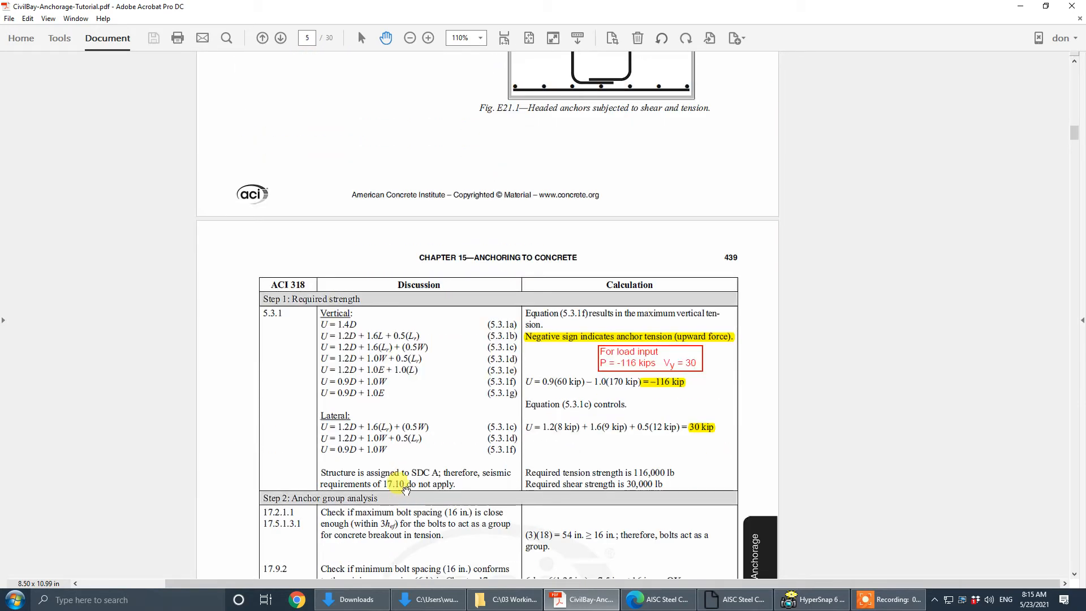
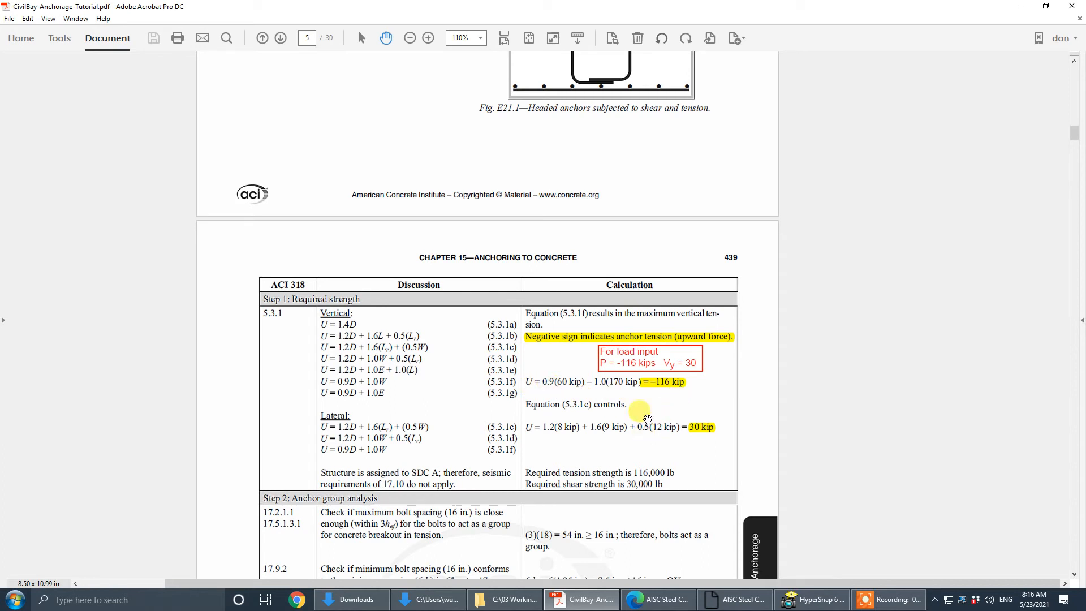
pyautogui.moveTo(796, 7); pyautogui.dragTo(1085, 59)
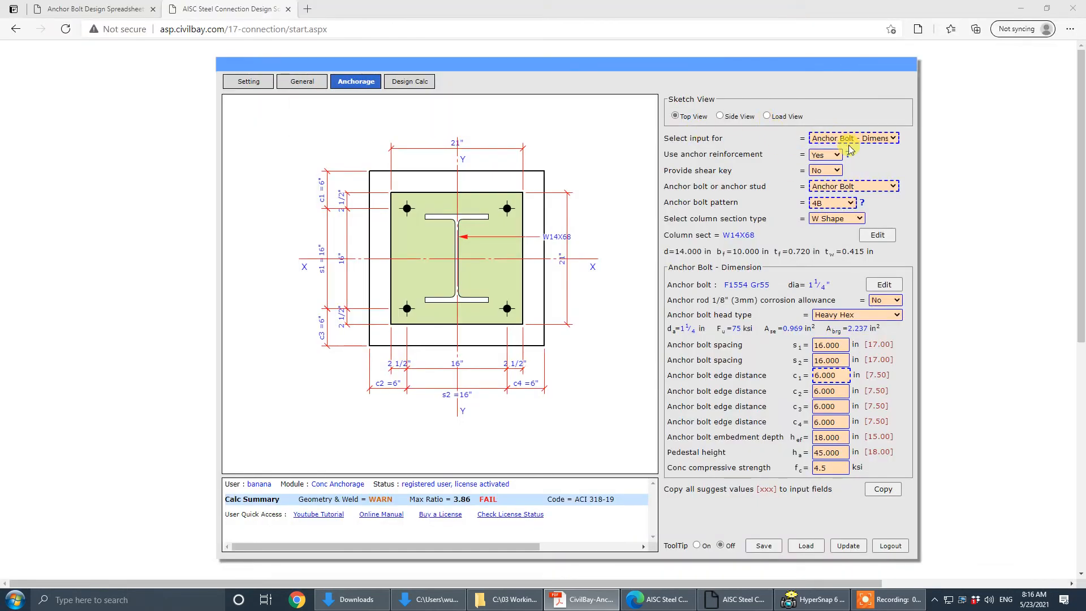
pyautogui.click(864, 139)
pyautogui.click(871, 211)
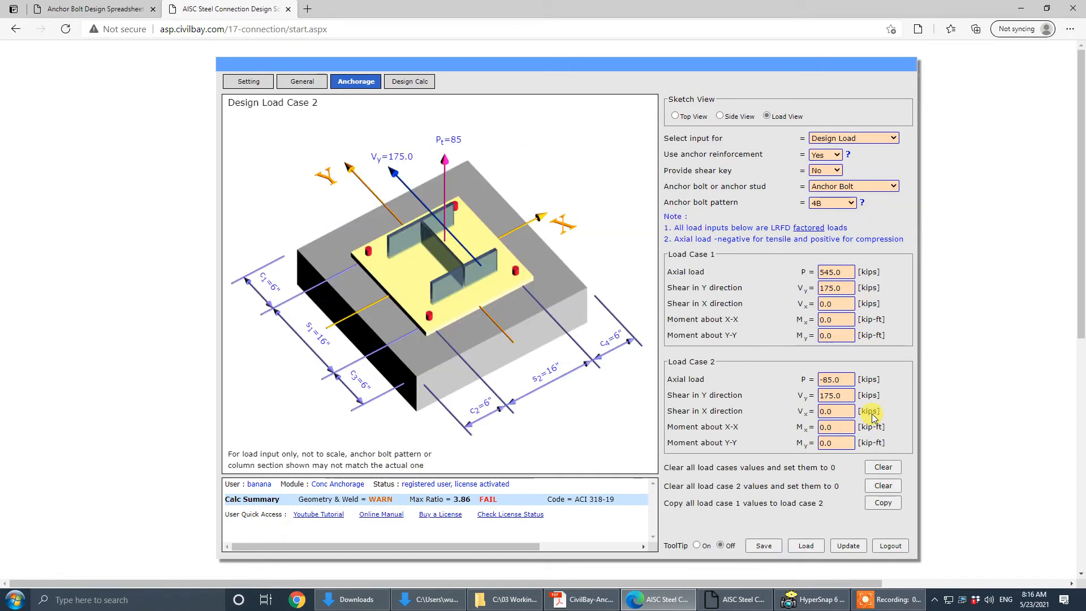
pyautogui.click(884, 468)
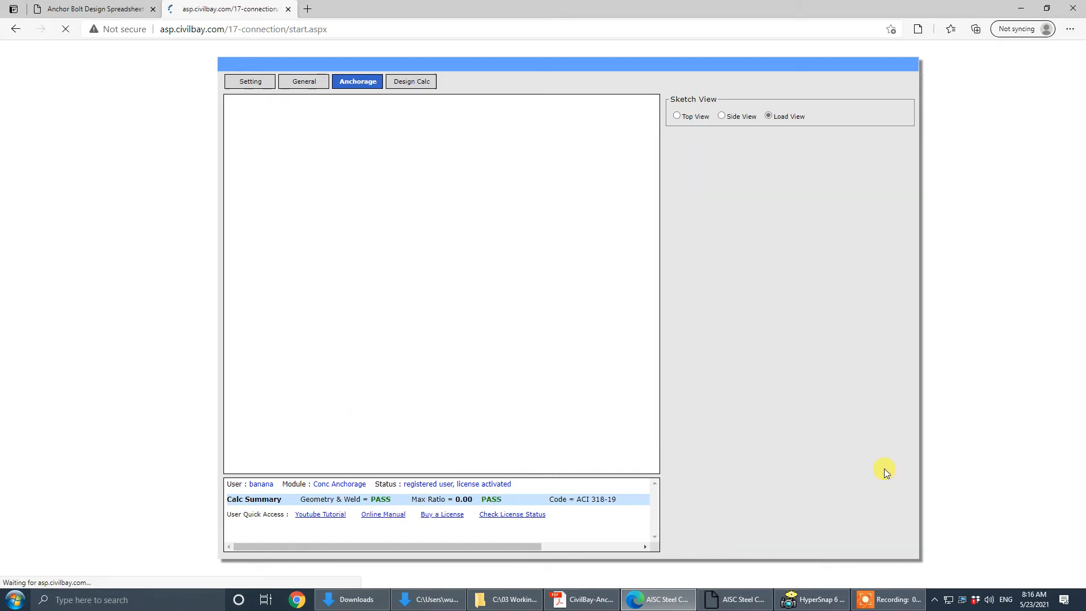
pyautogui.click(852, 271)
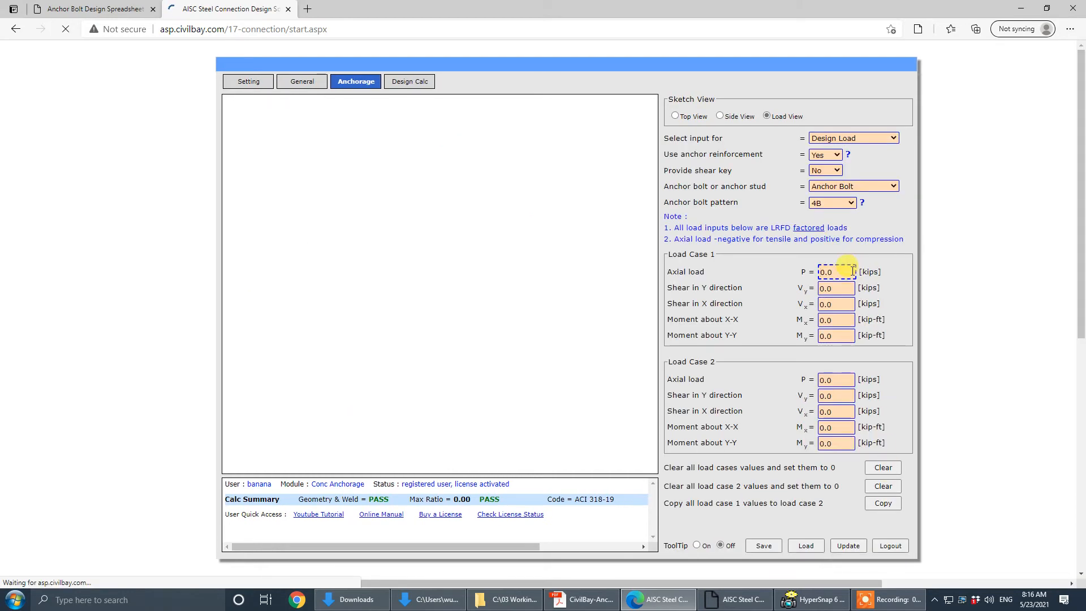
pyautogui.click(842, 379)
pyautogui.click(853, 409)
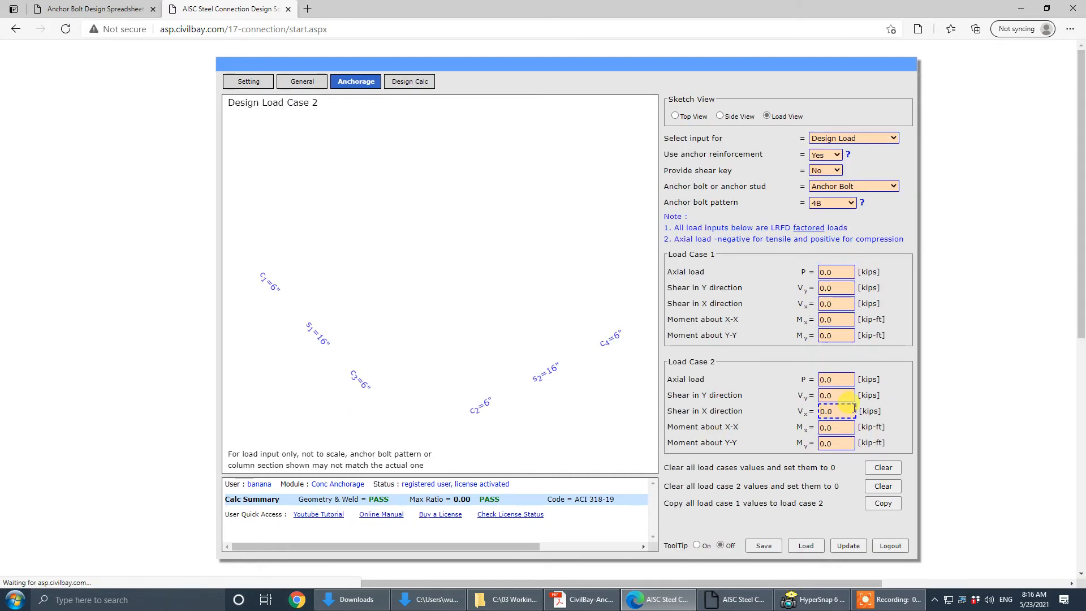
# - Set Load Case 1 to an axial load of -116 kips and a Y-direction shear of 30 kips, and update the model
pyautogui.click(825, 274)
pyautogui.moveTo(840, 271); pyautogui.dragTo(703, 268)
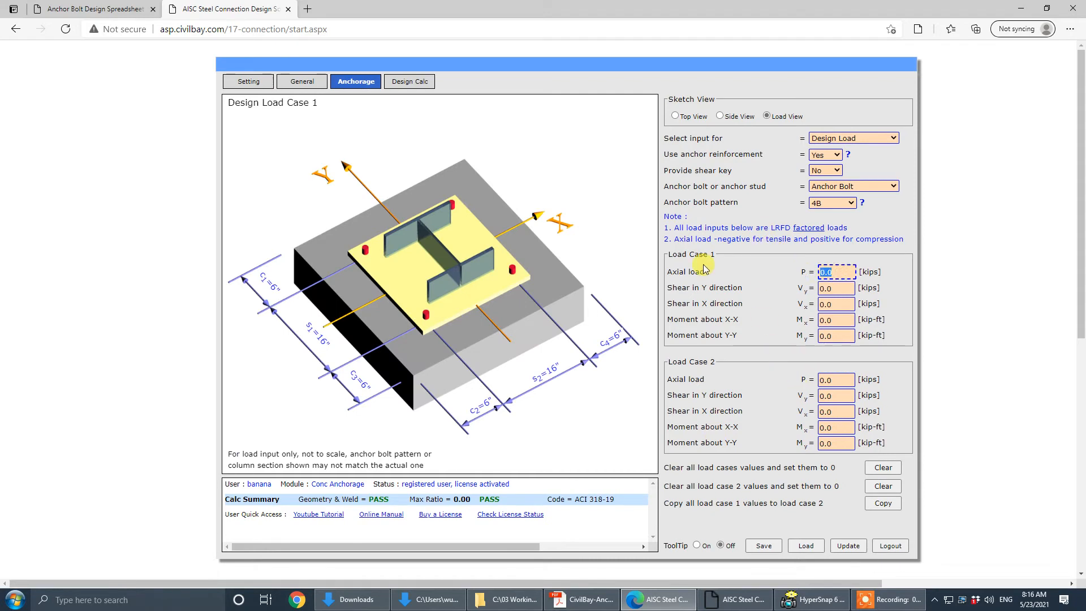
pyautogui.write('-11')
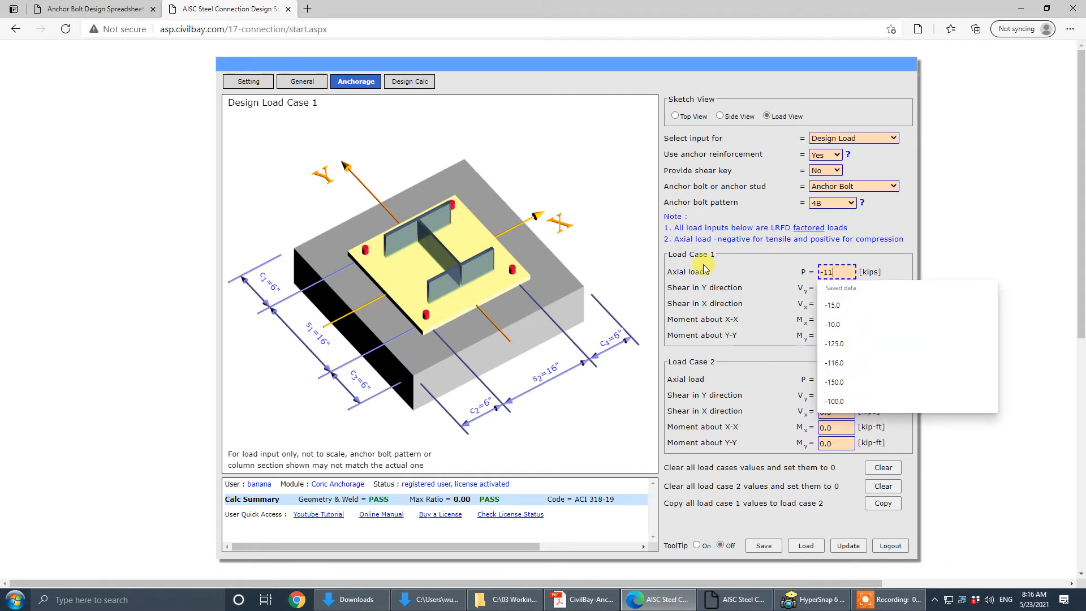
pyautogui.write('6')
pyautogui.press('Down')
pyautogui.press('Return')
pyautogui.press('Tab')
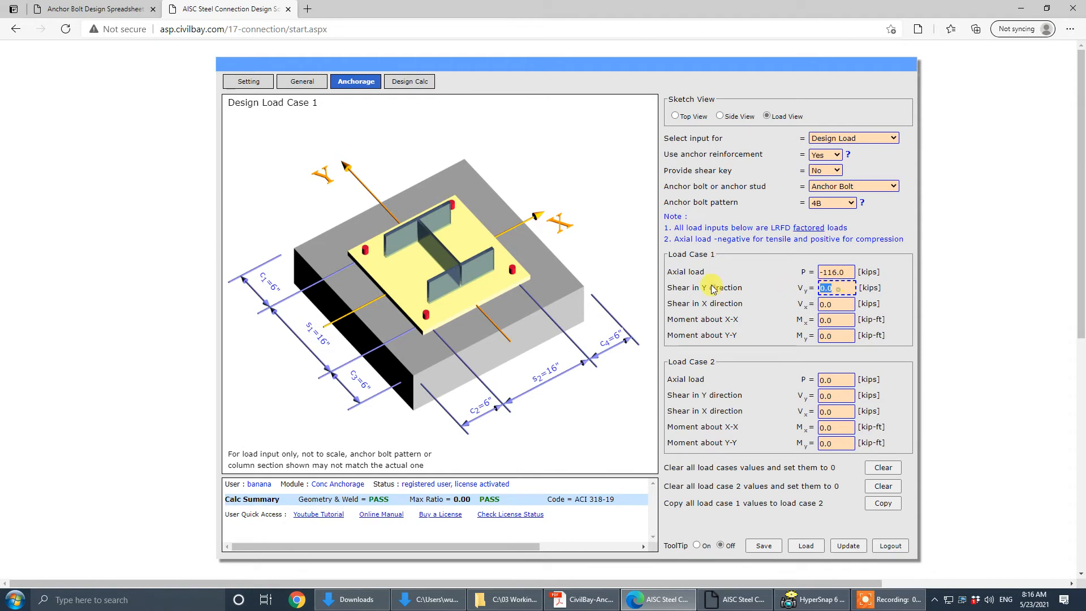
pyautogui.write('30')
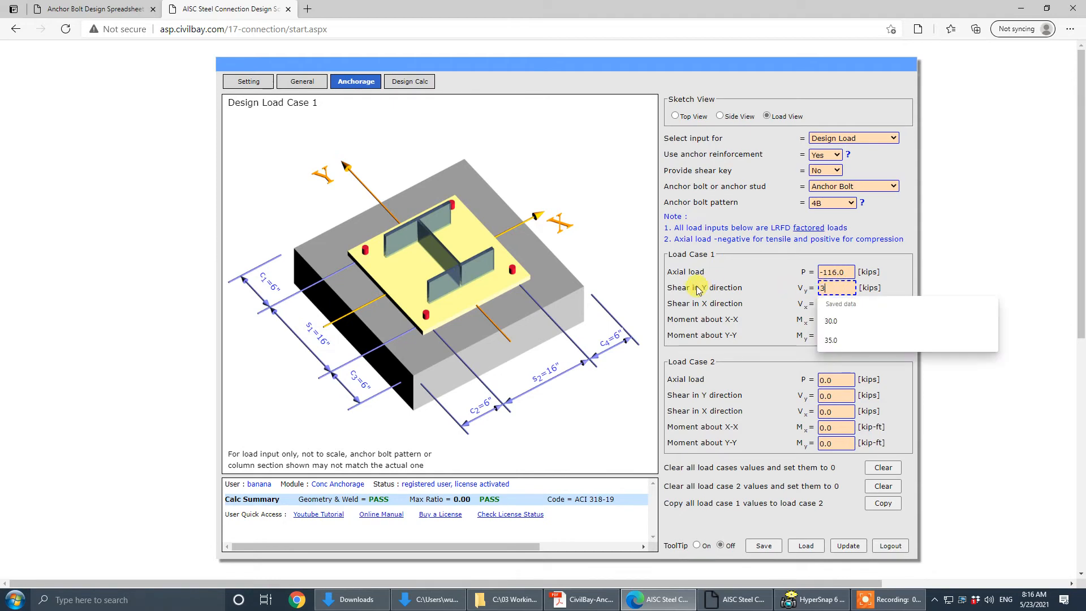
pyautogui.click(847, 546)
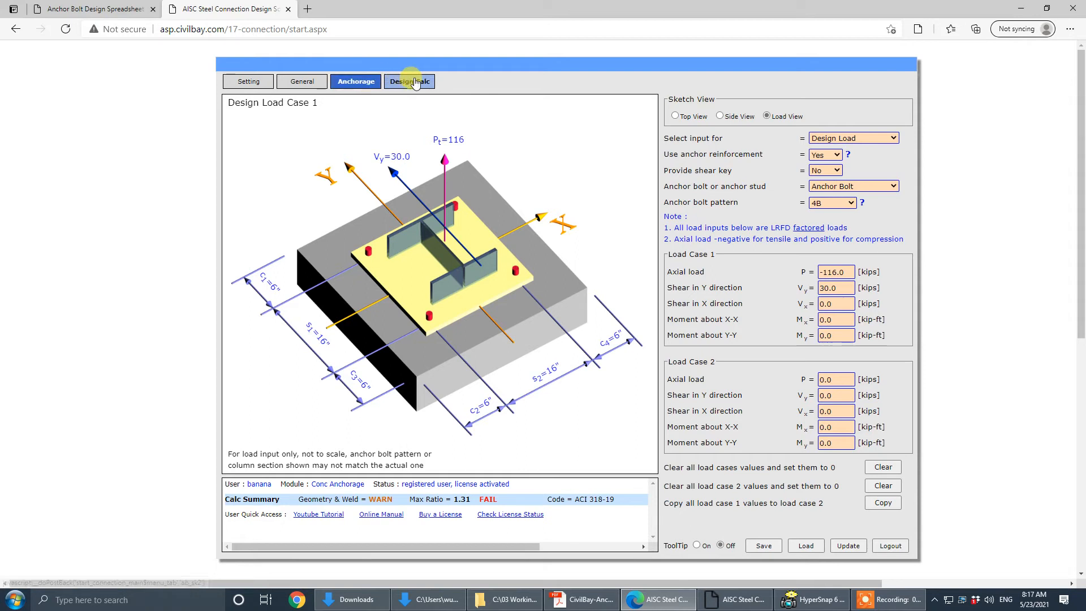
# - Open the design calculations and display the Load Case 1 anchor results to examine the ratio of each limit state
pyautogui.click(873, 139)
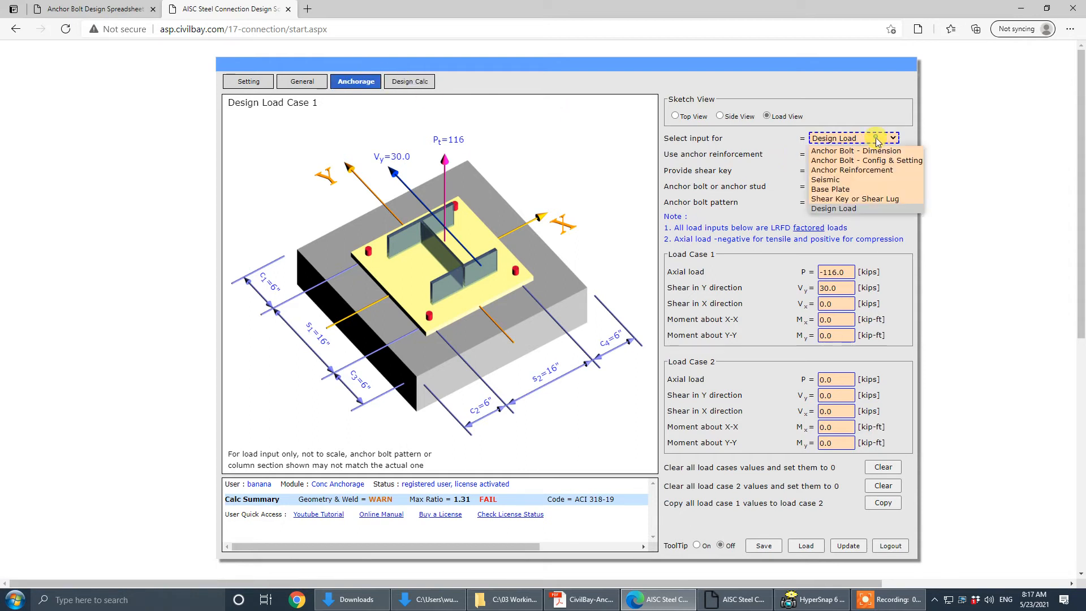
pyautogui.click(875, 152)
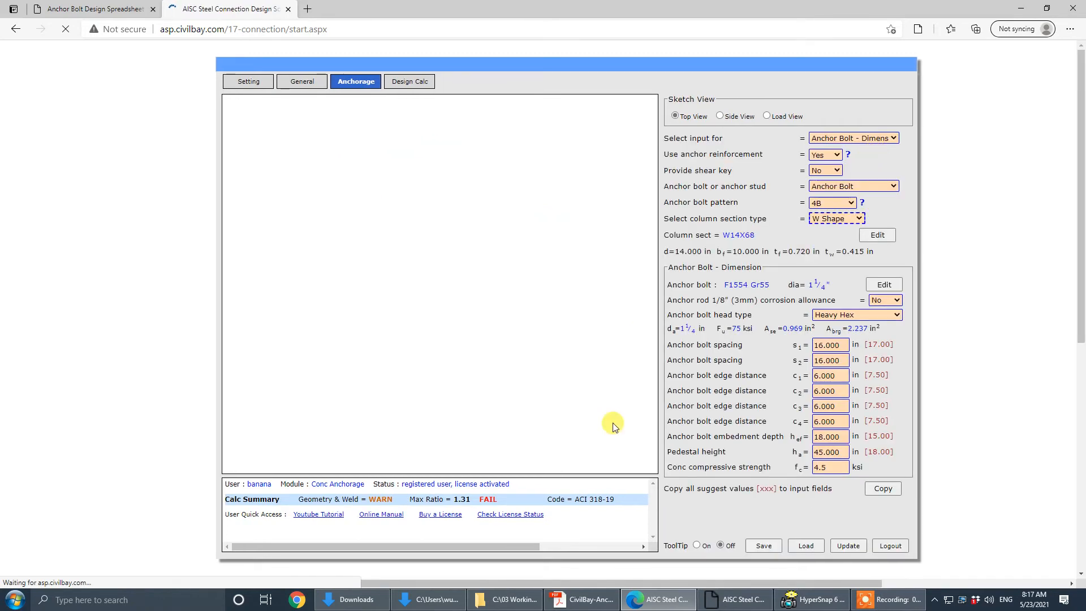
pyautogui.click(419, 81)
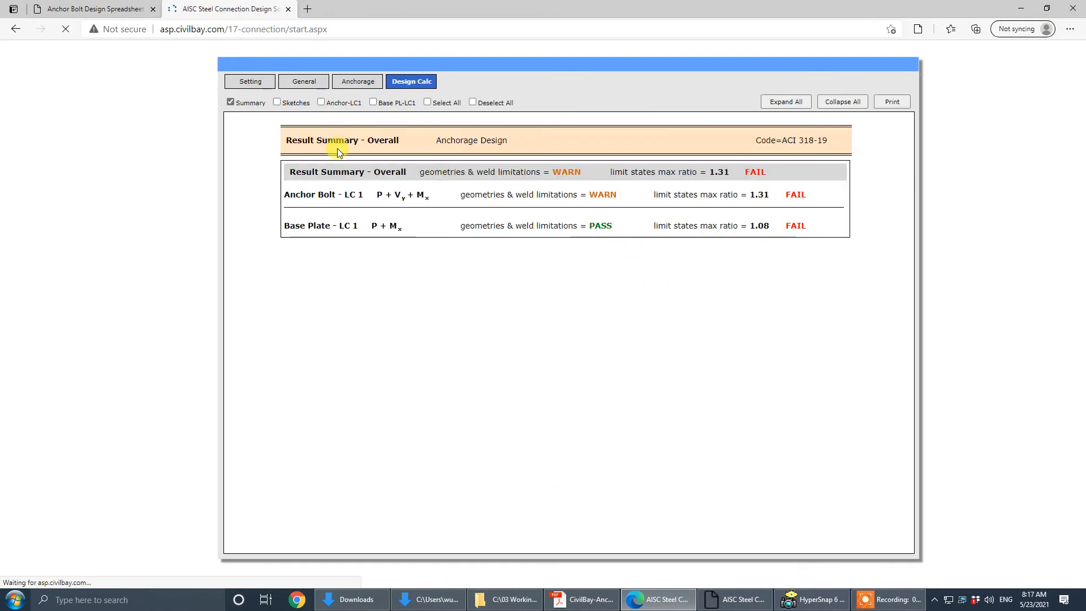
pyautogui.click(338, 179)
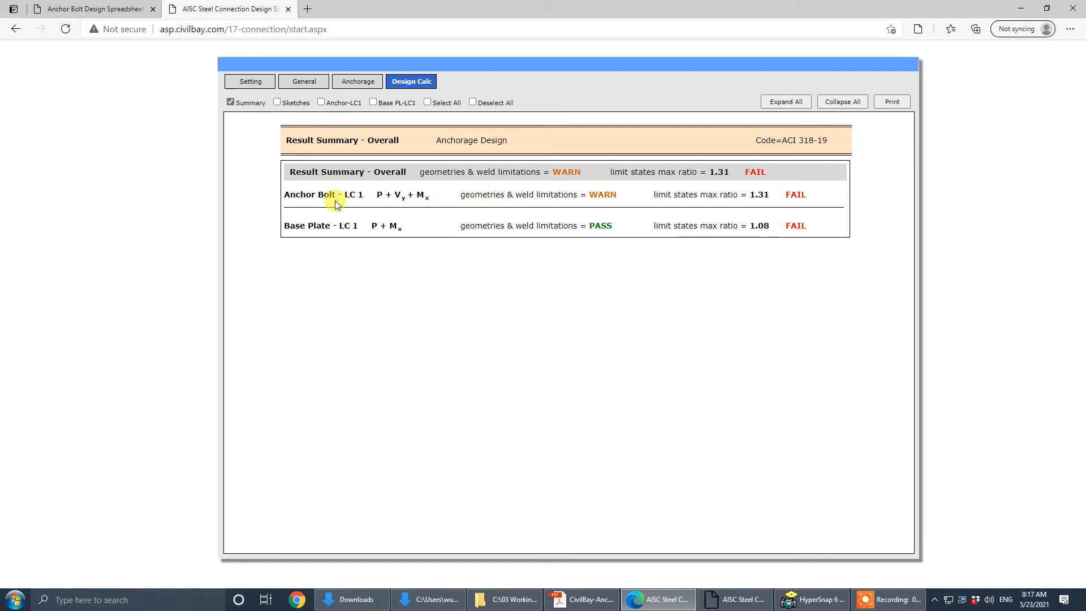
pyautogui.click(331, 107)
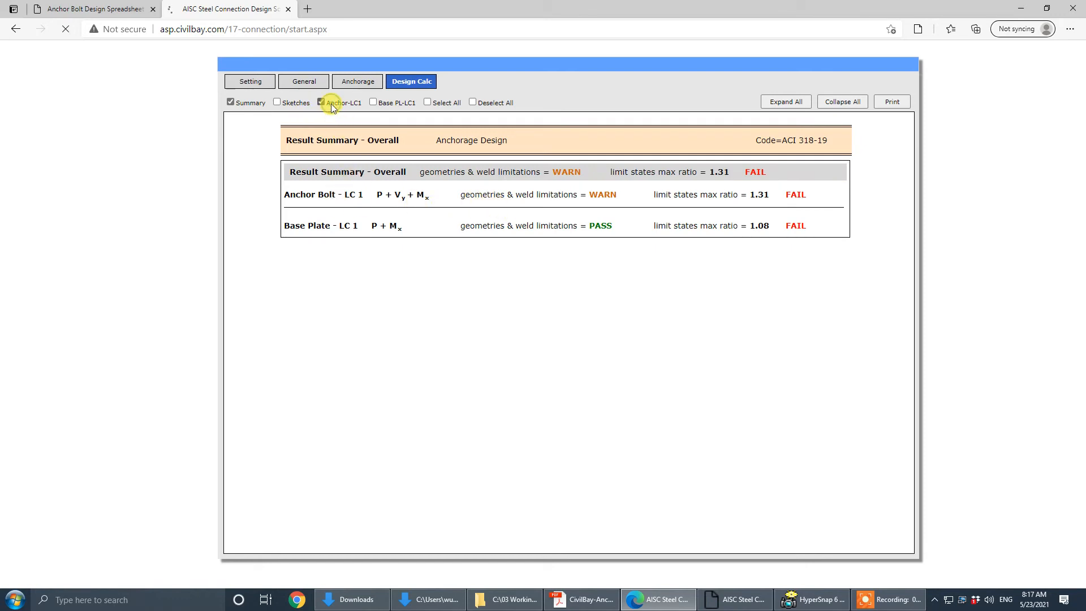
pyautogui.scroll(-1, 670, 378)
pyautogui.scroll(-2, 670, 377)
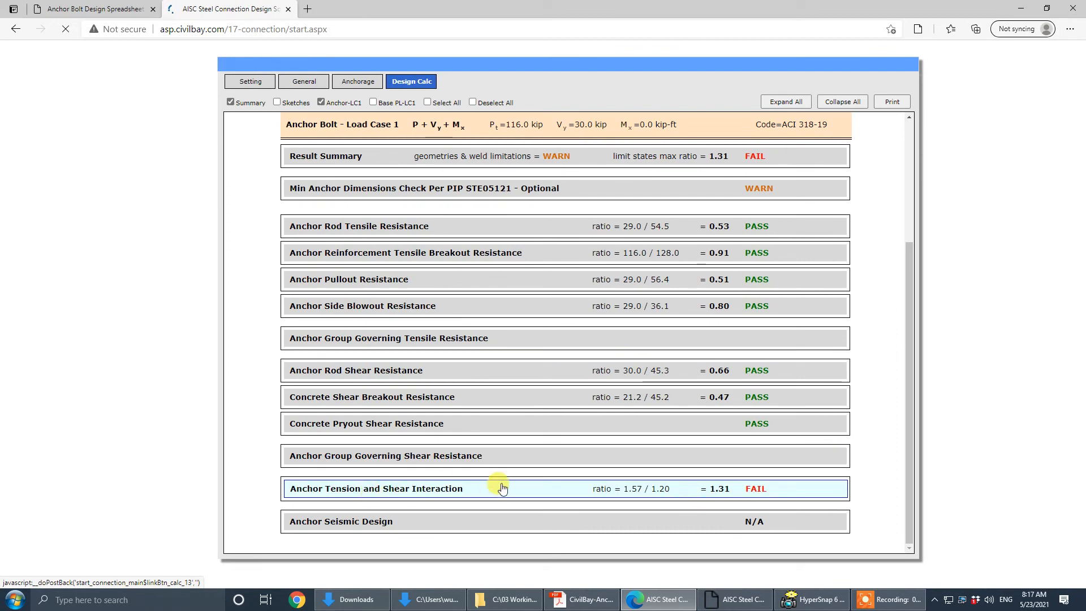
pyautogui.scroll(3, 490, 494)
pyautogui.scroll(-3, 453, 508)
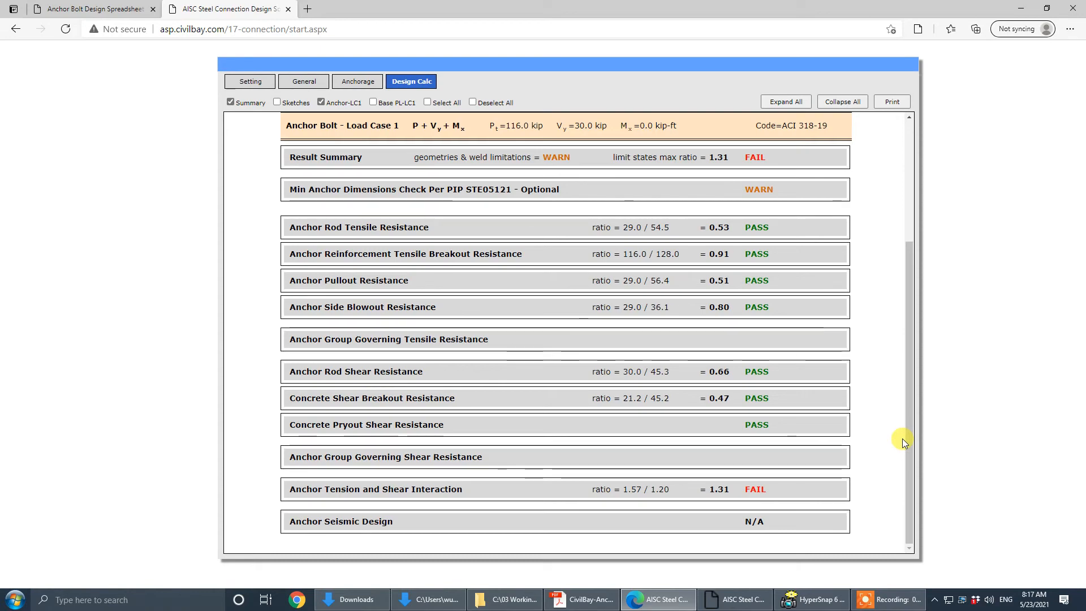
# - Bring back the PDF and review Example 21's strength requirements, anchor ductility, pedestal data and shear lug details
pyautogui.click(585, 599)
pyautogui.moveTo(557, 62); pyautogui.dragTo(504, 59)
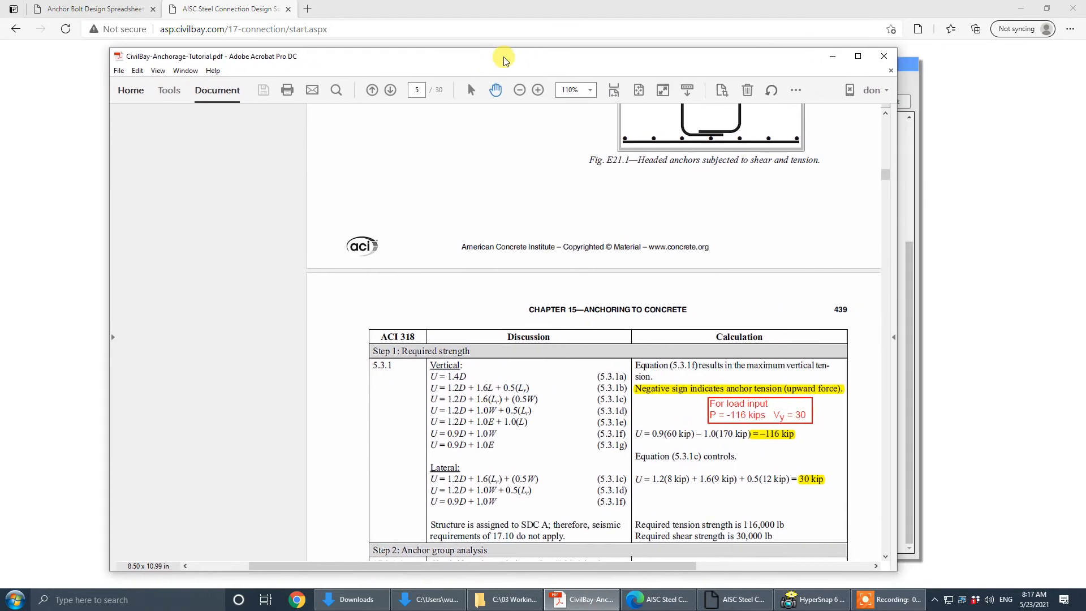
pyautogui.click(860, 56)
pyautogui.scroll(-10, 591, 430)
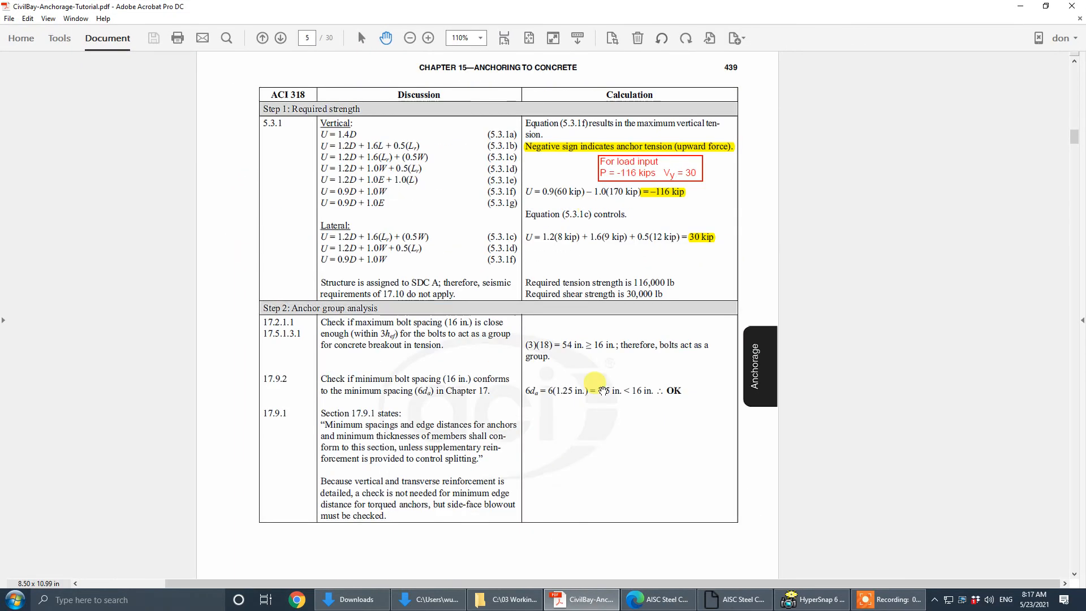
pyautogui.scroll(-8, 609, 393)
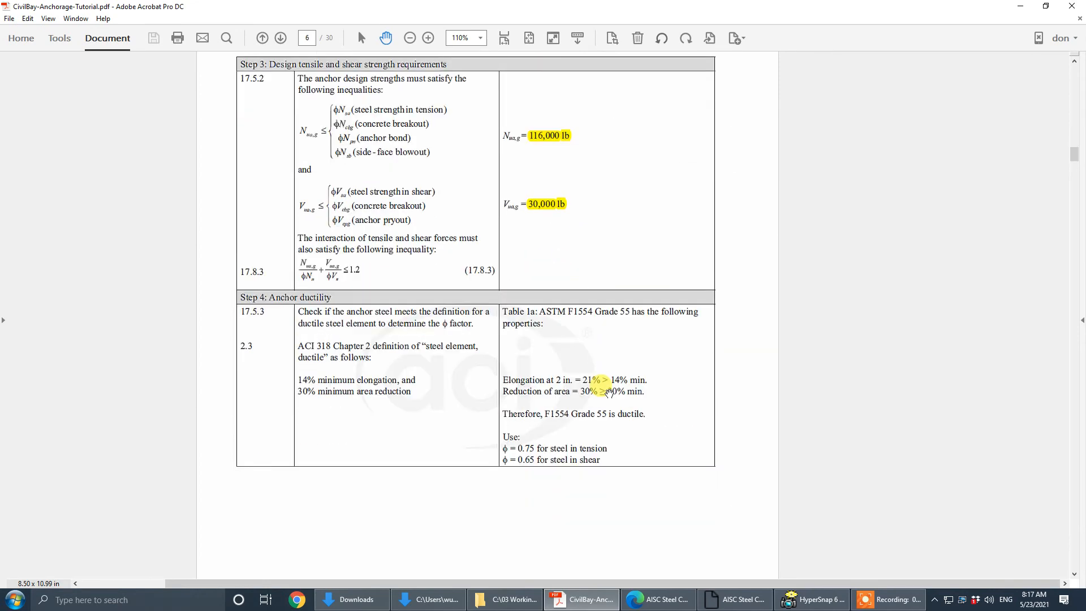
pyautogui.moveTo(1073, 156); pyautogui.dragTo(1081, 133)
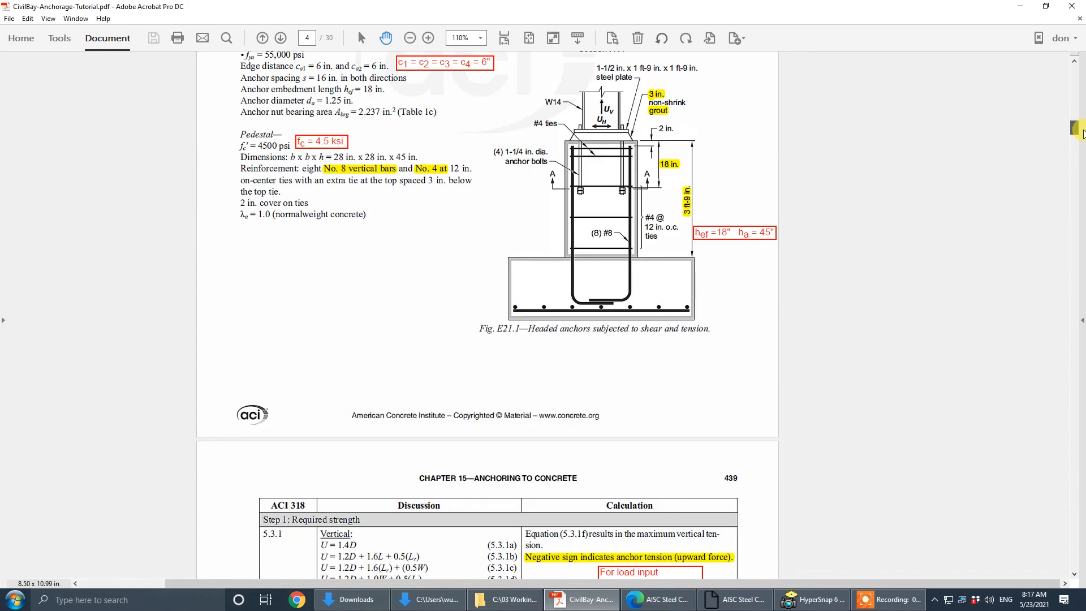
pyautogui.moveTo(1082, 148); pyautogui.dragTo(1073, 459)
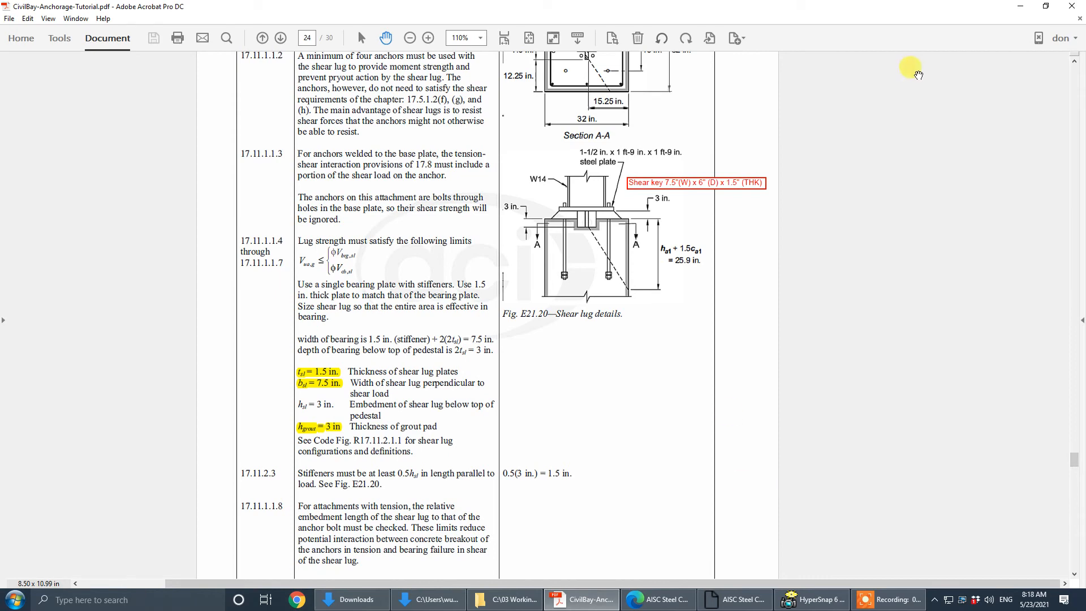
# - Return to the design calculations and expand the anchor tension and shear interaction check to examine its formula and ratio
pyautogui.moveTo(842, 11); pyautogui.dragTo(1085, 136)
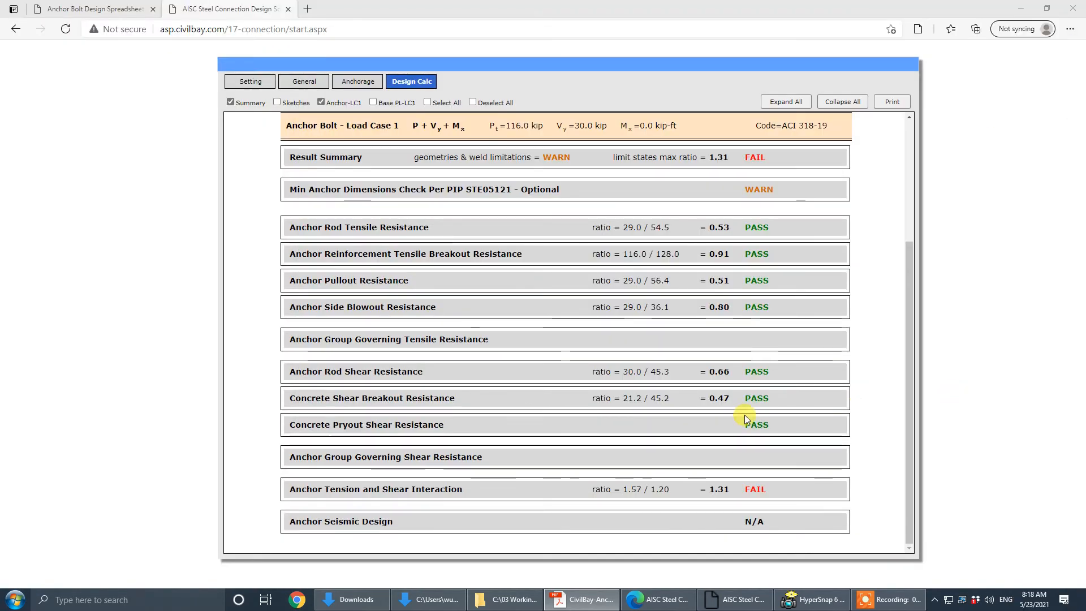
pyautogui.click(562, 489)
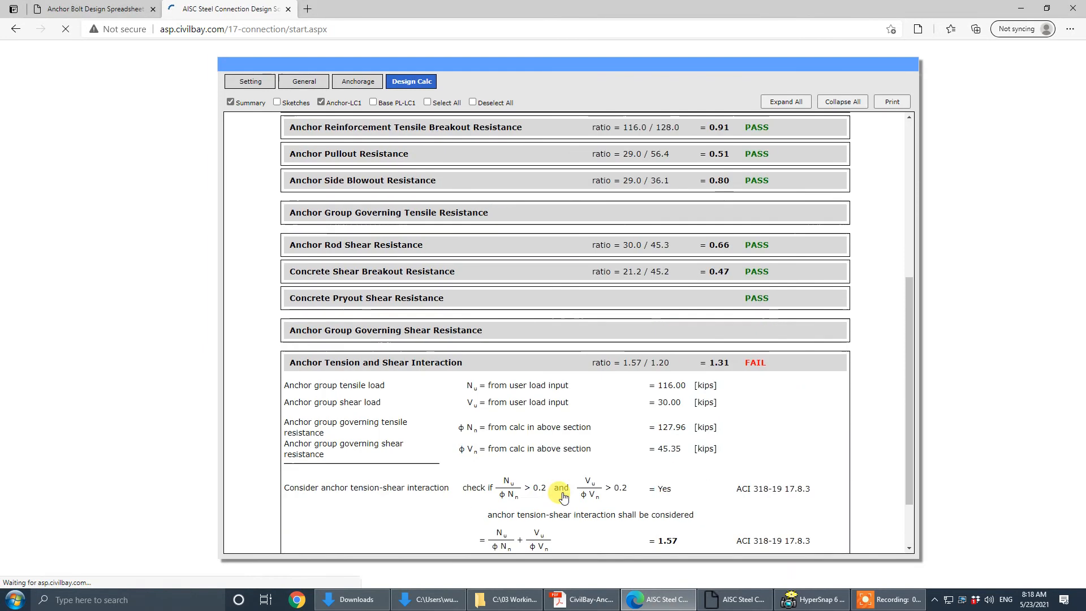
pyautogui.scroll(-2, 563, 496)
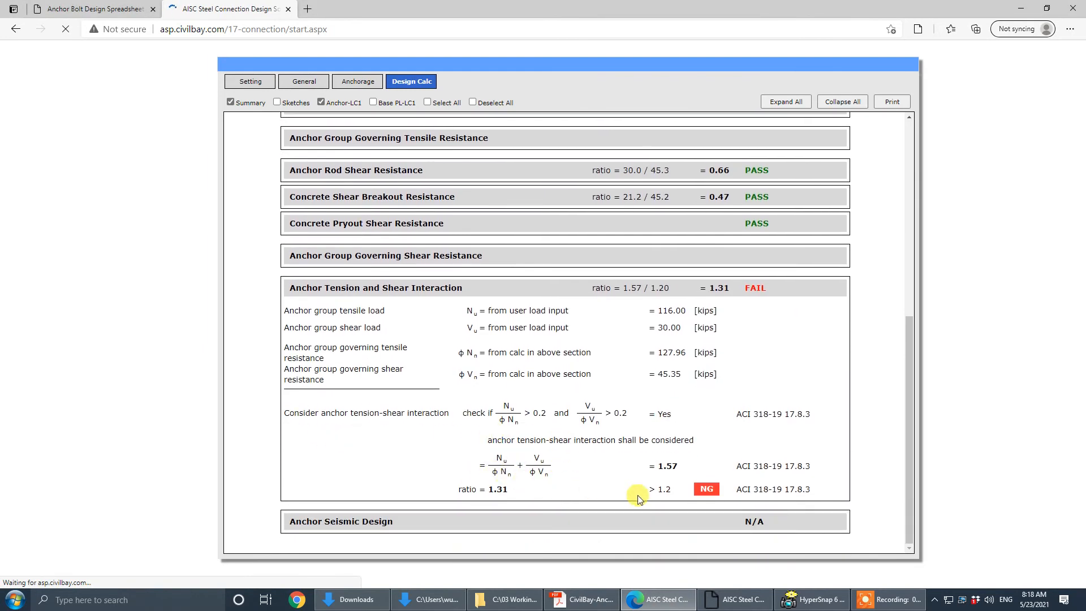
pyautogui.scroll(-4, 639, 489)
pyautogui.scroll(2, 562, 475)
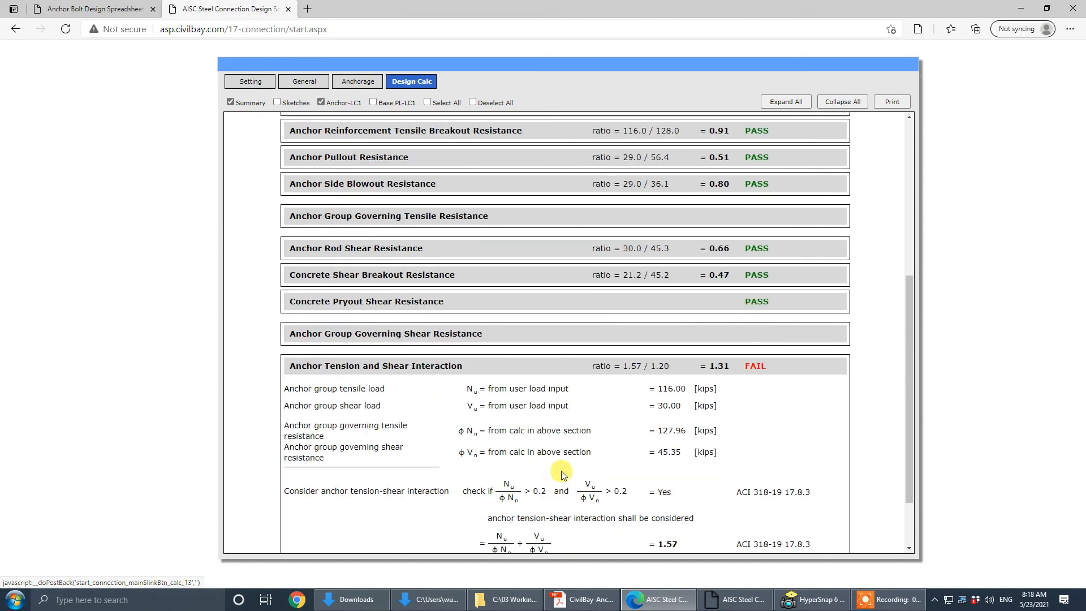
pyautogui.scroll(5, 563, 474)
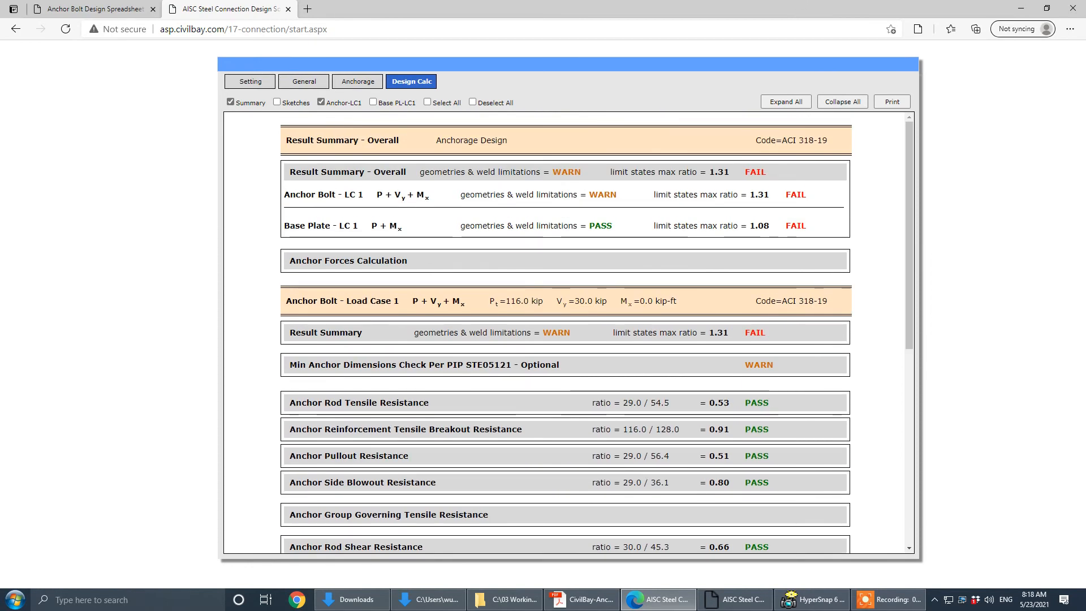
# - Put the PDF away and display the anchor bolt configuration and settings in the anchorage inputs
pyautogui.moveTo(1085, 116); pyautogui.dragTo(622, 109)
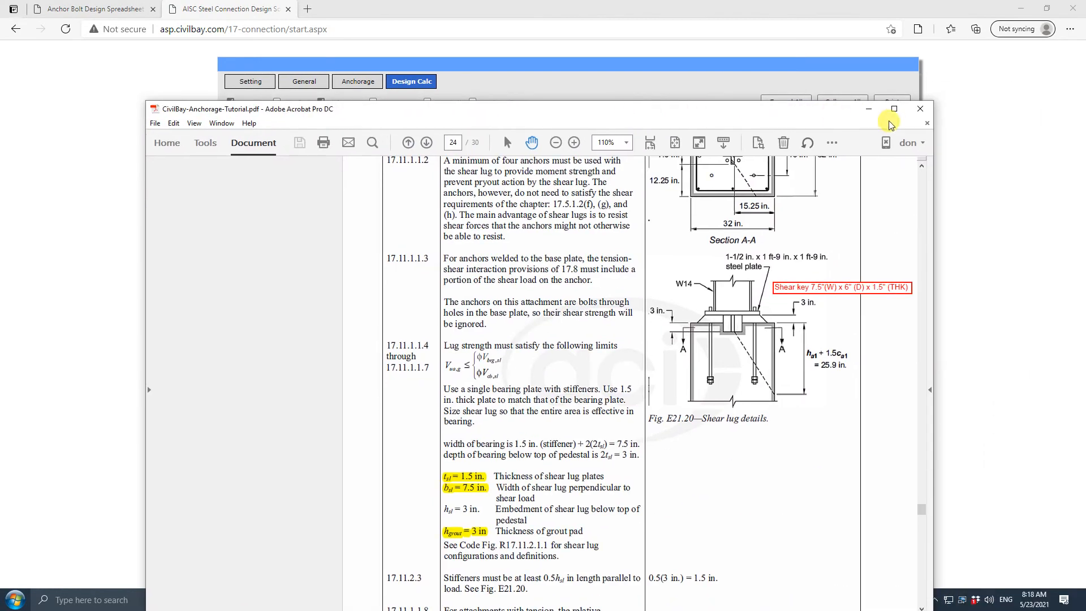
pyautogui.click(866, 112)
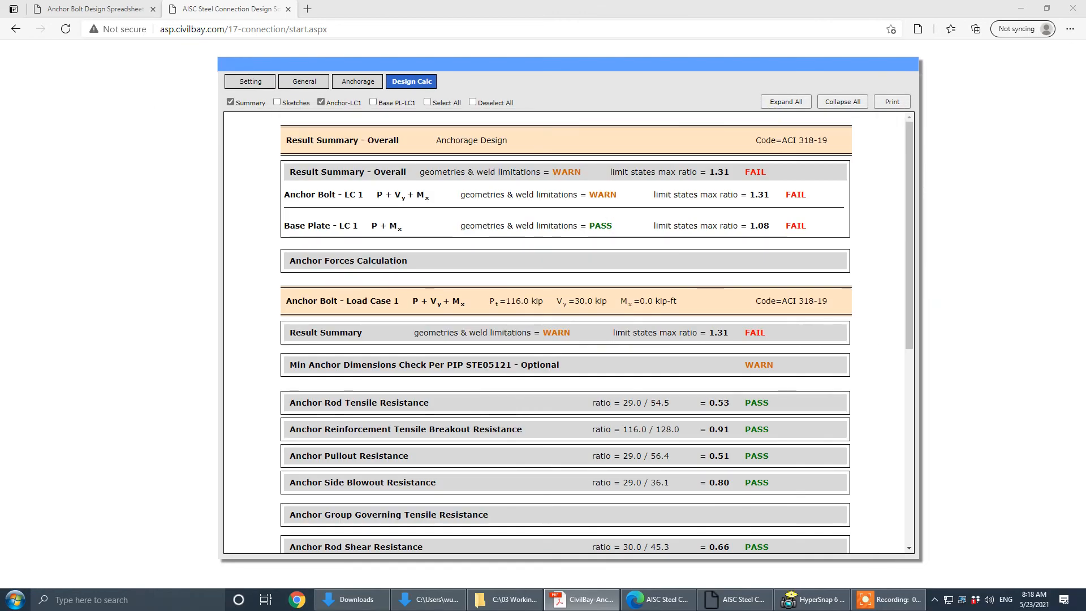
pyautogui.click(351, 84)
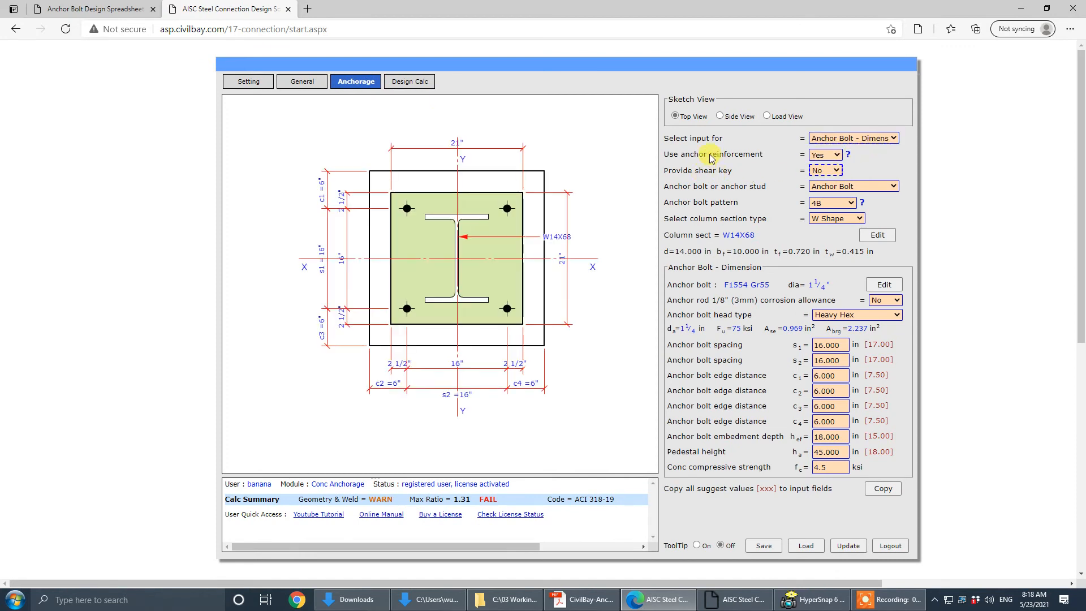
pyautogui.click(893, 138)
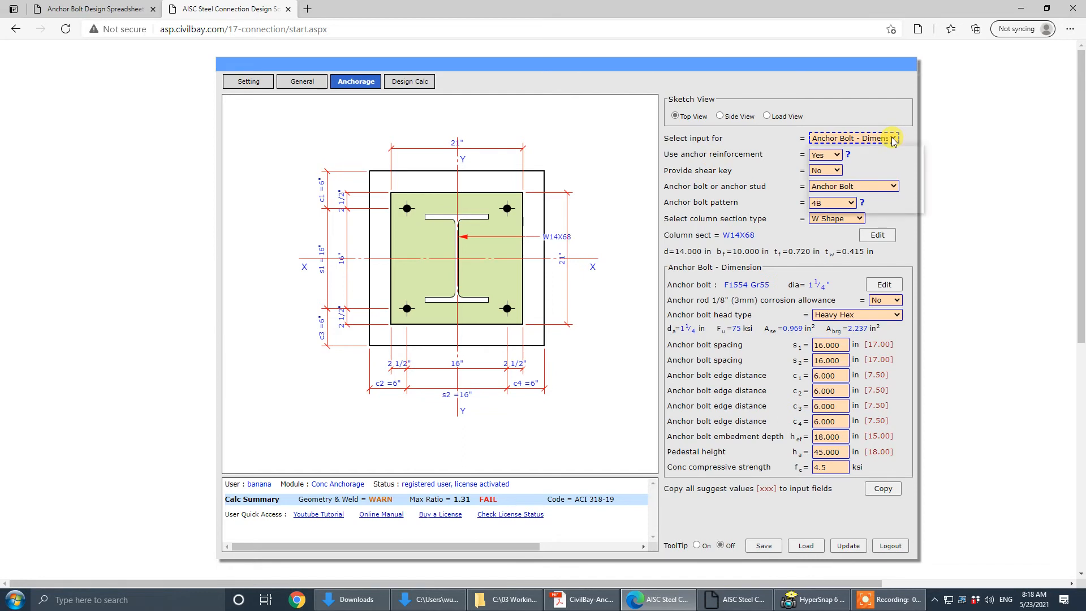
pyautogui.click(891, 160)
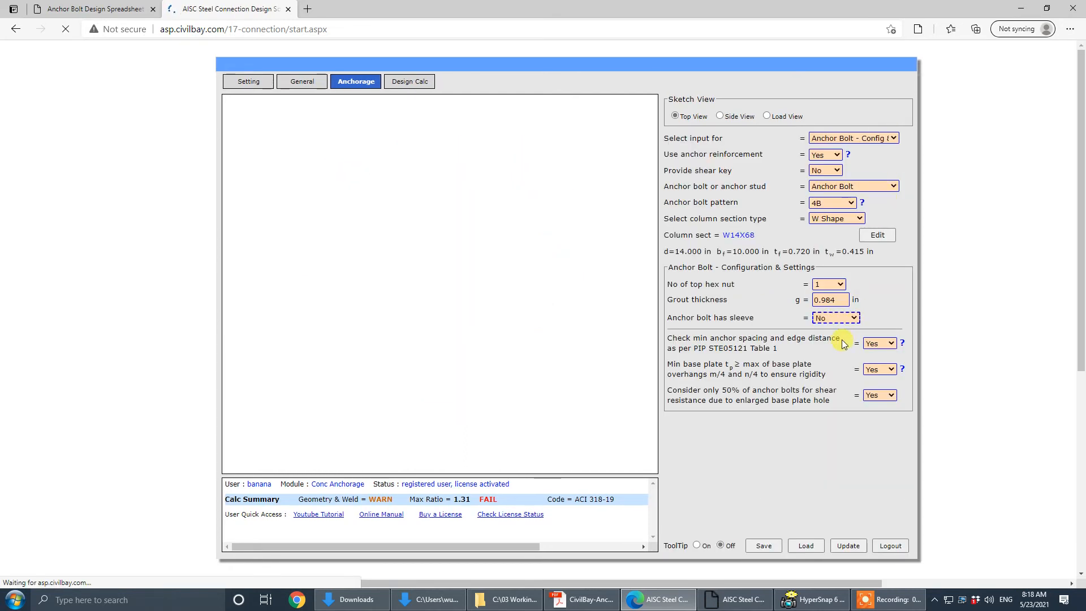
# - Consult the PDF's shear lug detail, set the grout thickness to 1 in, and update the model
pyautogui.click(838, 301)
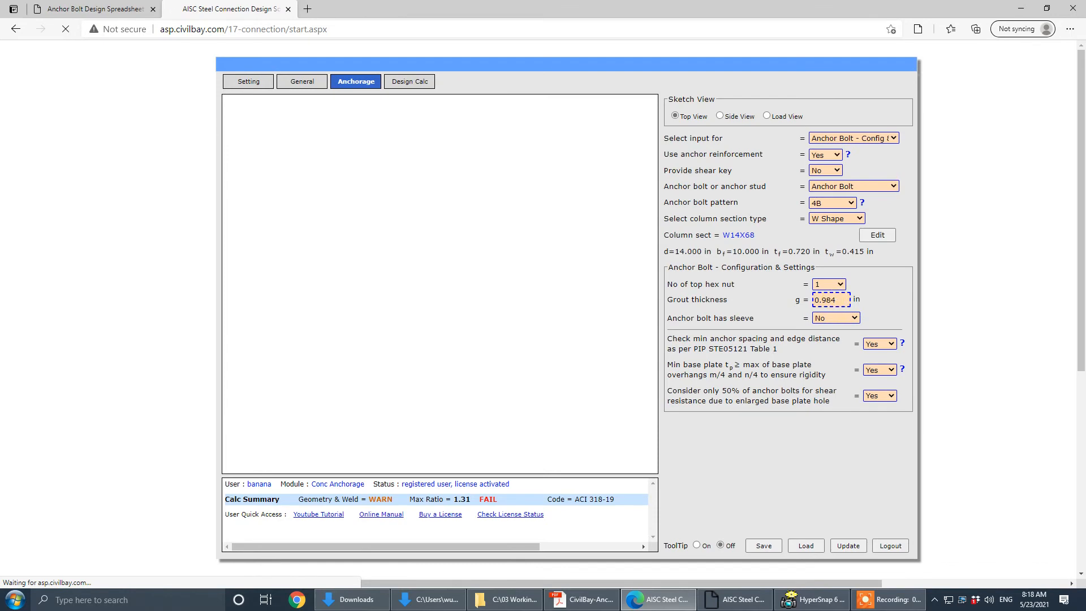
pyautogui.click(583, 599)
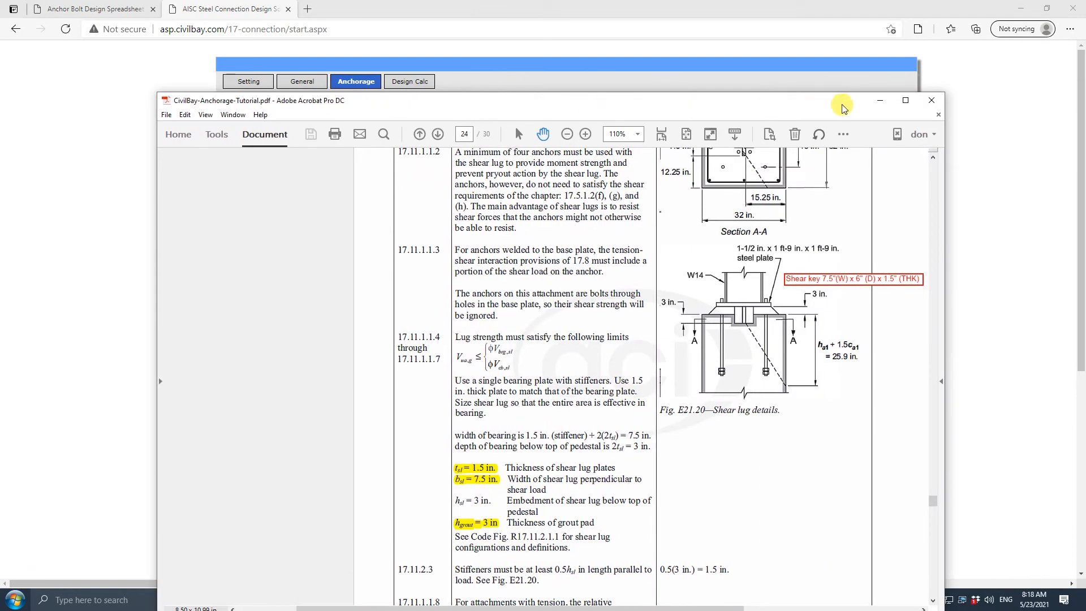
pyautogui.click(905, 100)
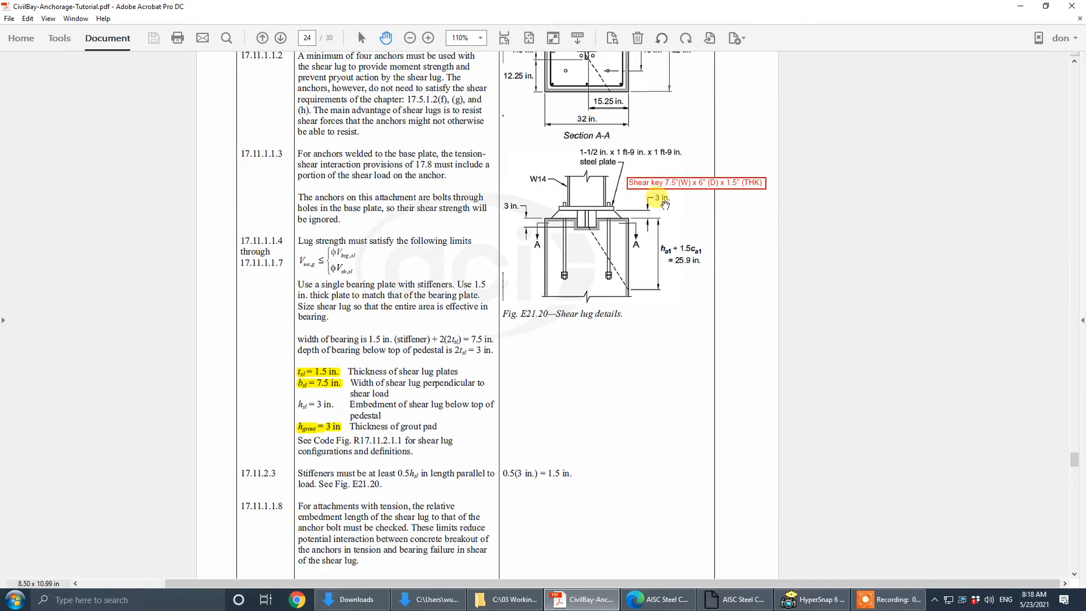
pyautogui.hotkey('alt', 'Tab')
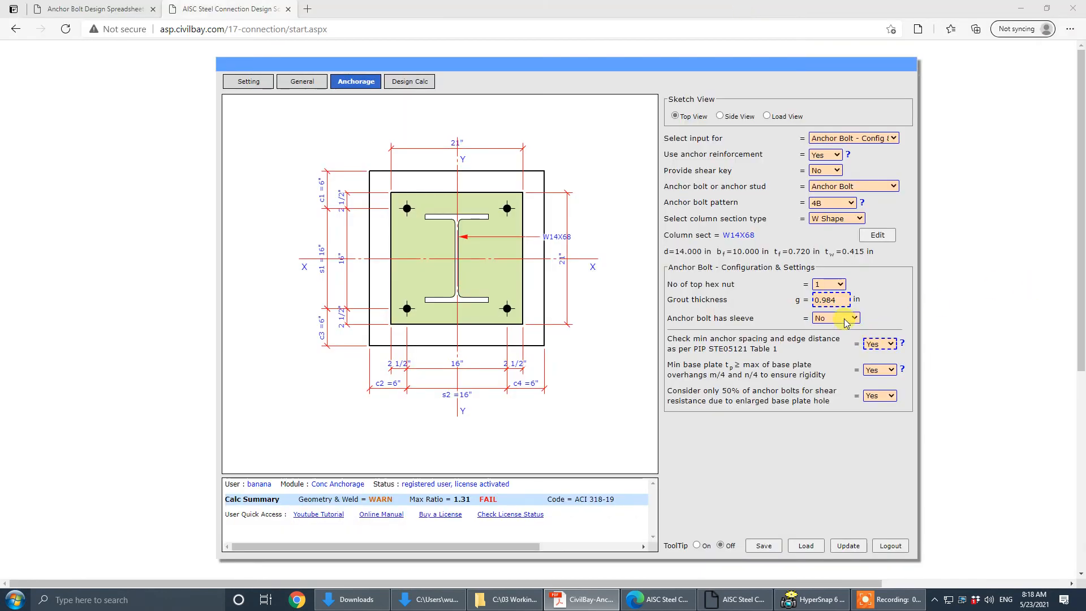
pyautogui.click(733, 308)
pyautogui.write('1')
pyautogui.click(846, 544)
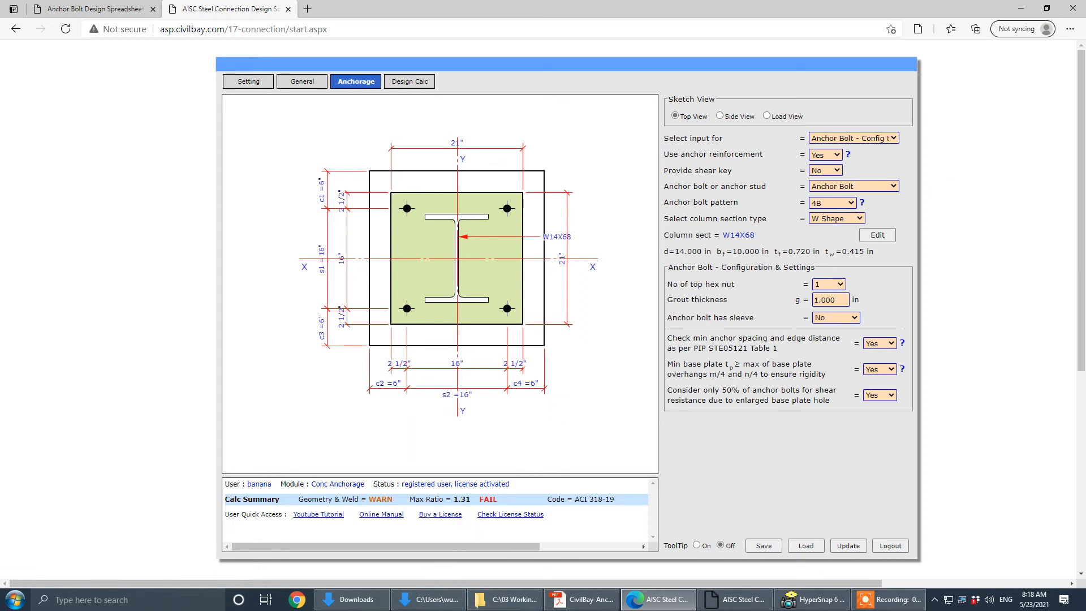
# - Bring back the PDF and review the shear lug section and elevation details in Step 17d, then return to the anchorage inputs
pyautogui.click(582, 600)
pyautogui.click(923, 72)
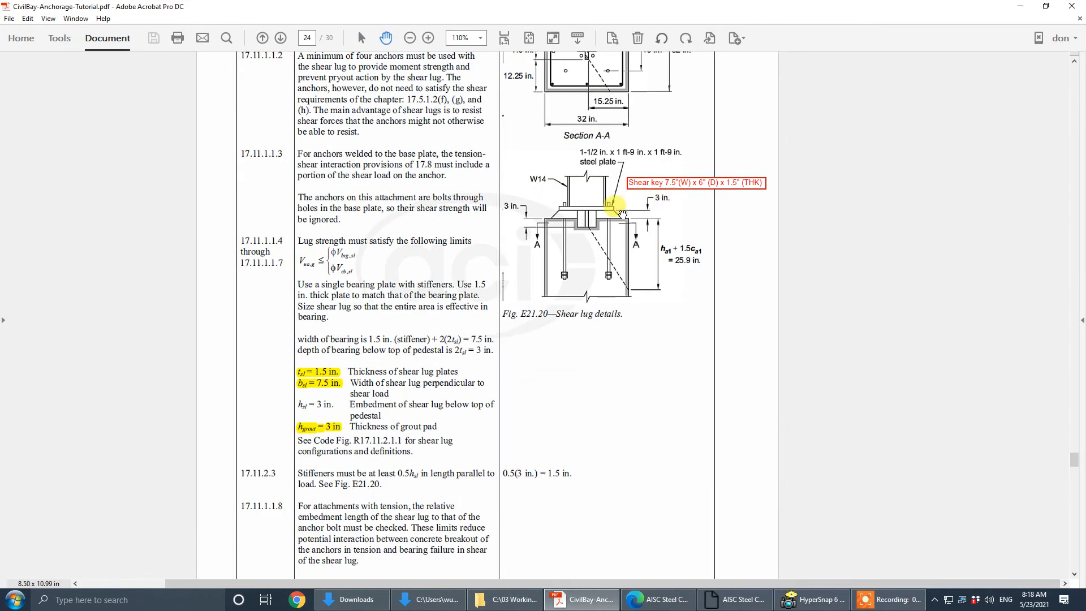
pyautogui.scroll(5, 531, 272)
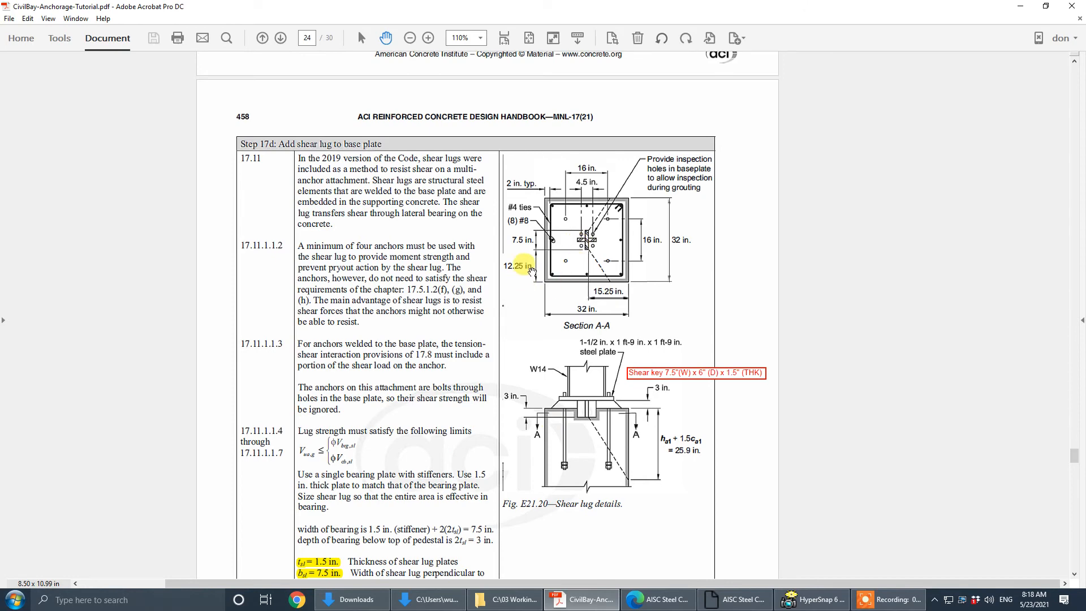
pyautogui.scroll(-2, 531, 272)
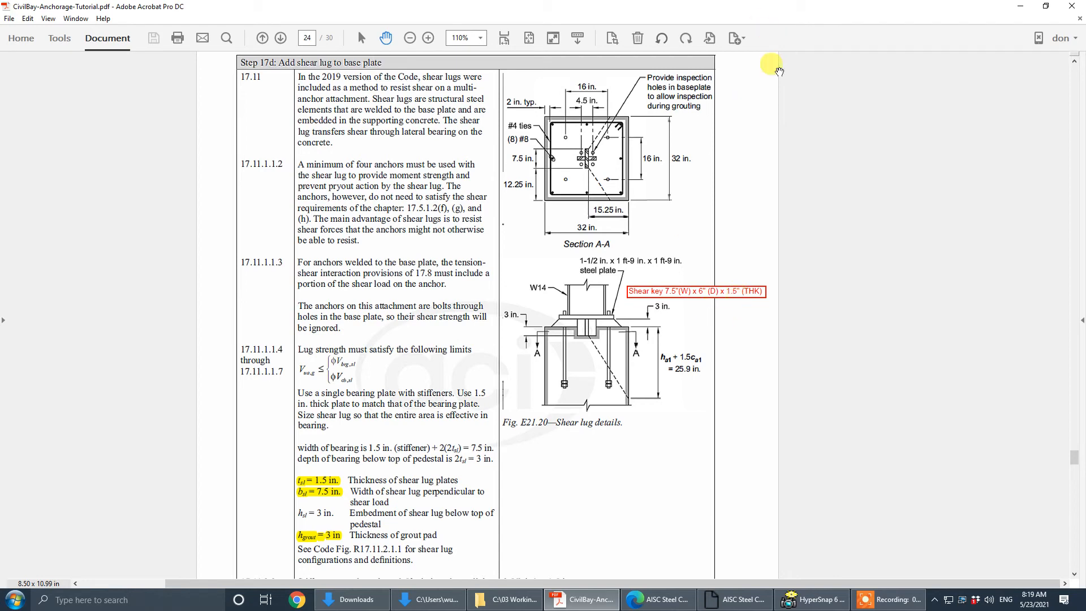
pyautogui.scroll(4, 603, 255)
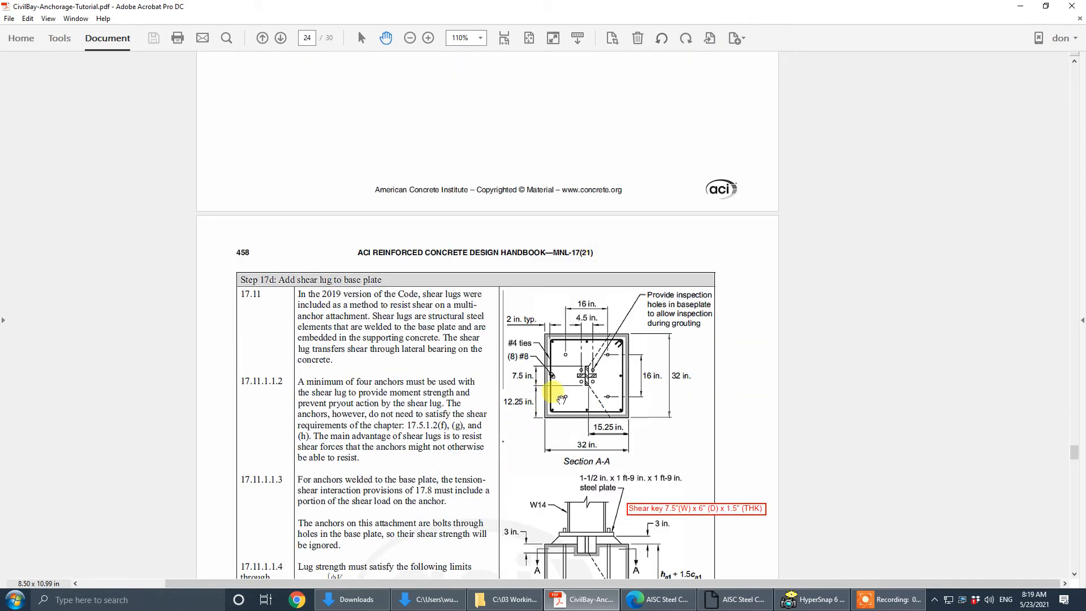
pyautogui.scroll(-2, 541, 313)
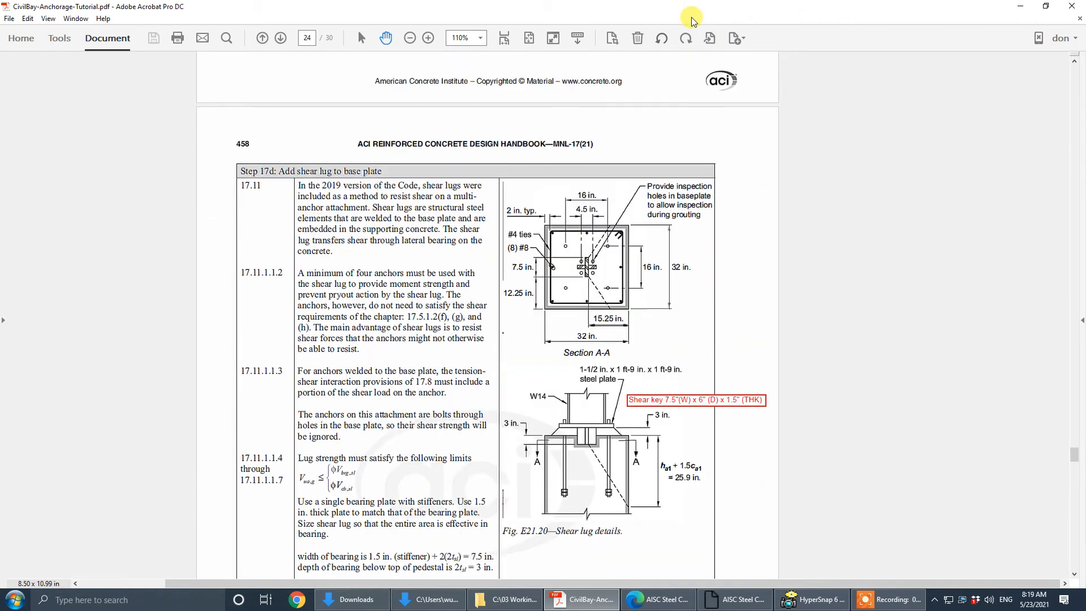
pyautogui.moveTo(677, 9); pyautogui.dragTo(1085, 7)
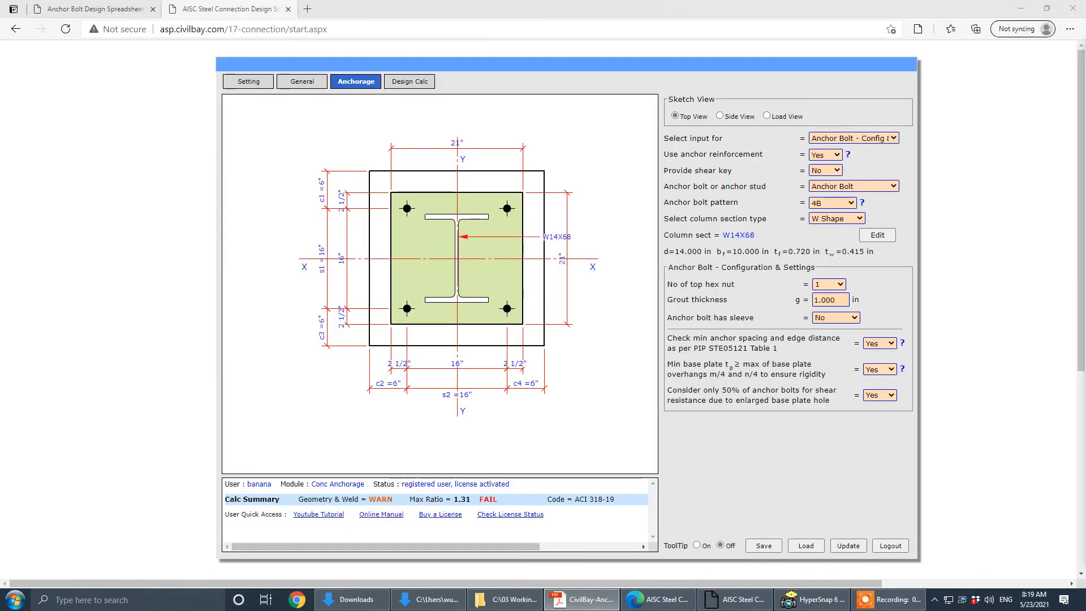
# - Provide a shear key for the anchorage and choose Cross Plate as its section type
pyautogui.click(769, 165)
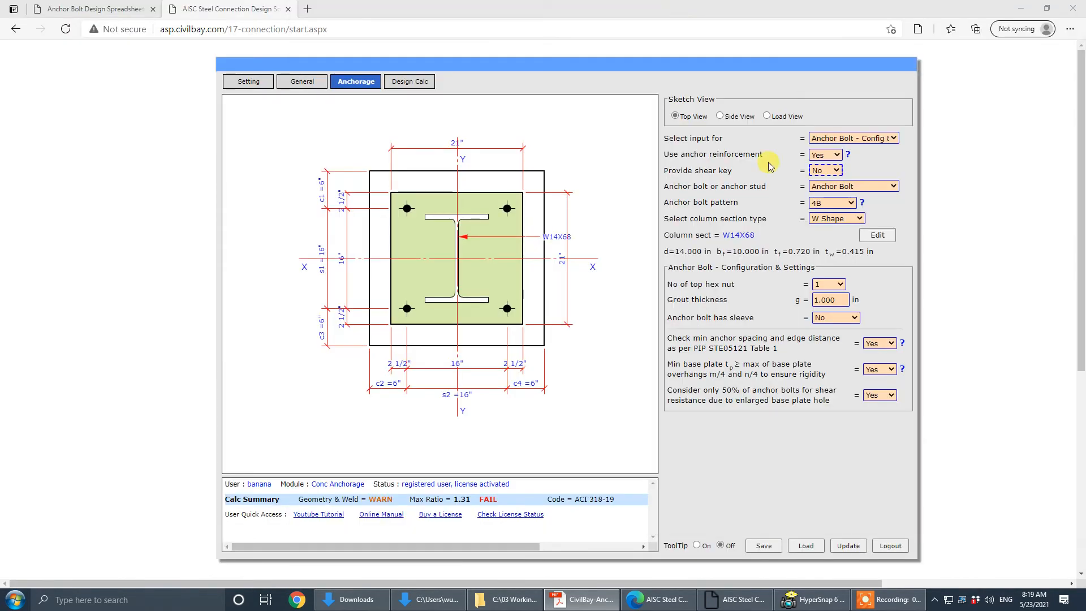
pyautogui.click(831, 170)
pyautogui.click(827, 193)
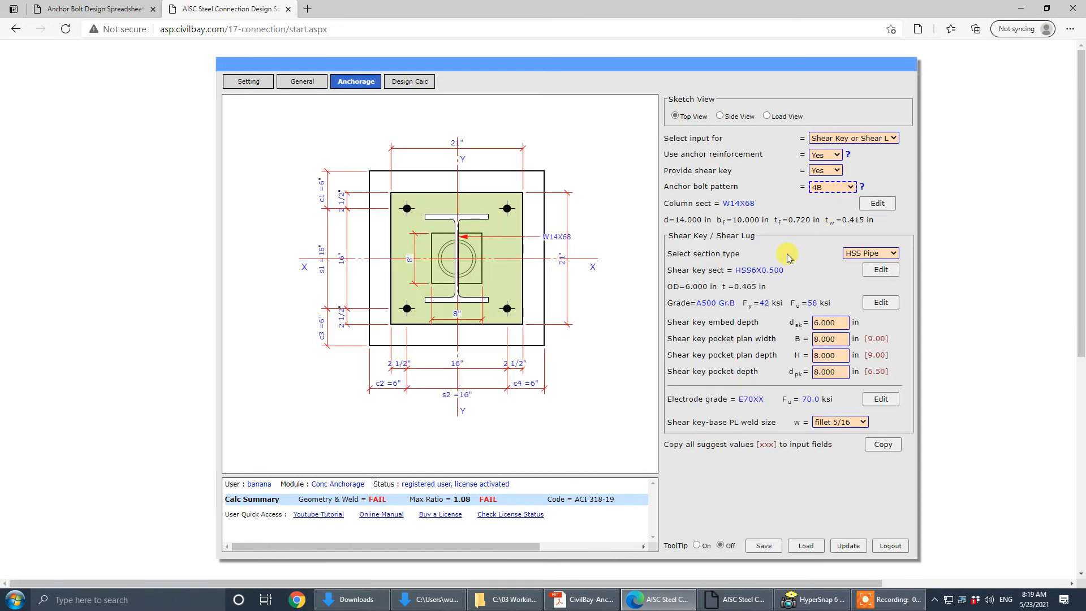
pyautogui.click(858, 256)
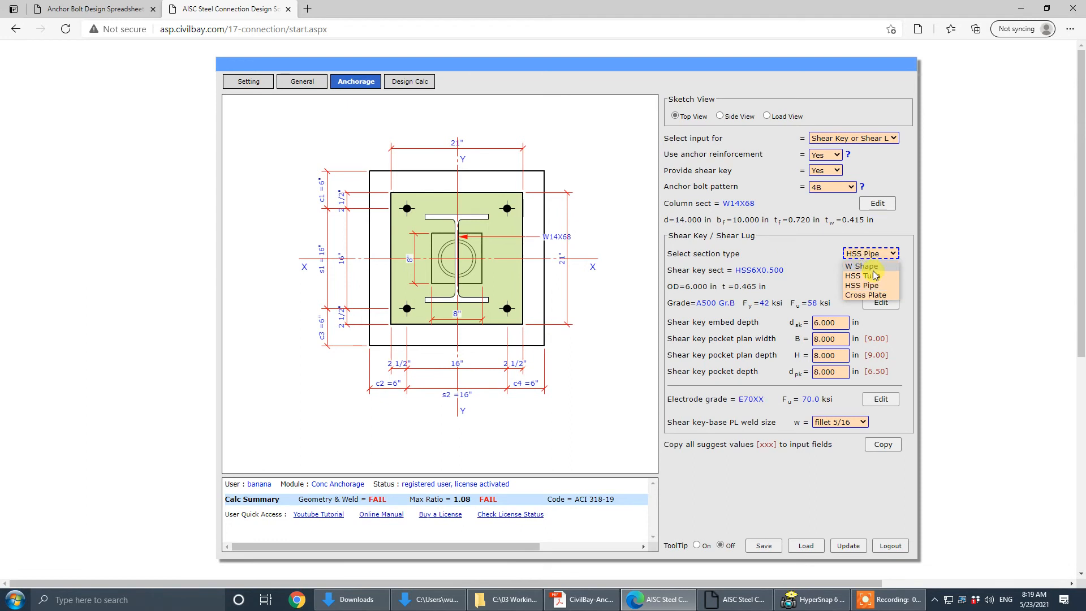
pyautogui.click(870, 294)
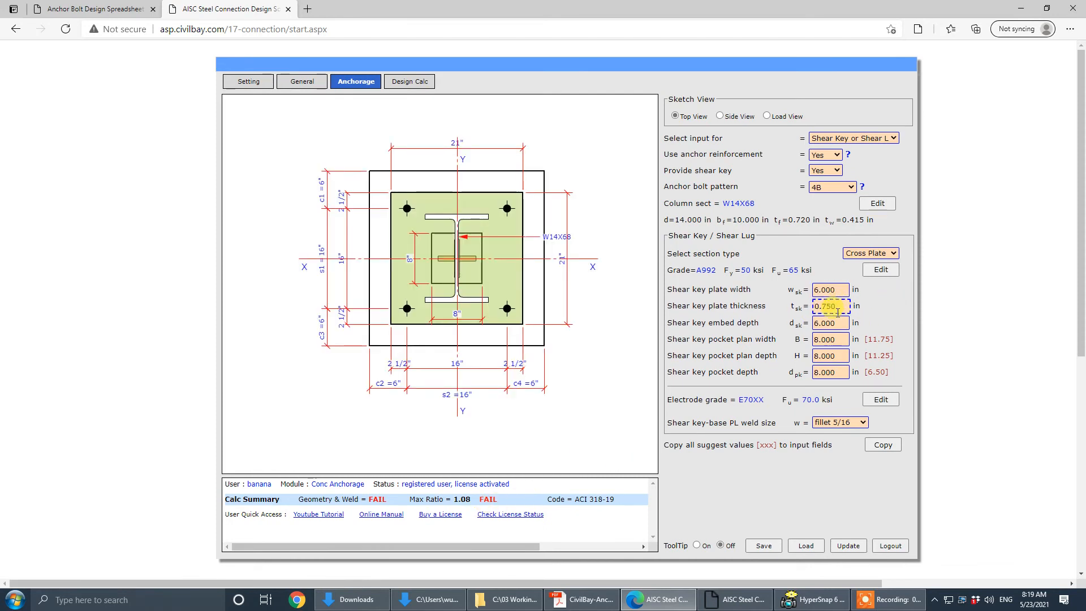
# - Set the shear key plate width to 7.5 in, thickness to 1.5 in and embed depth to 6 in, and update the model
pyautogui.doubleClick(830, 289)
pyautogui.write('7')
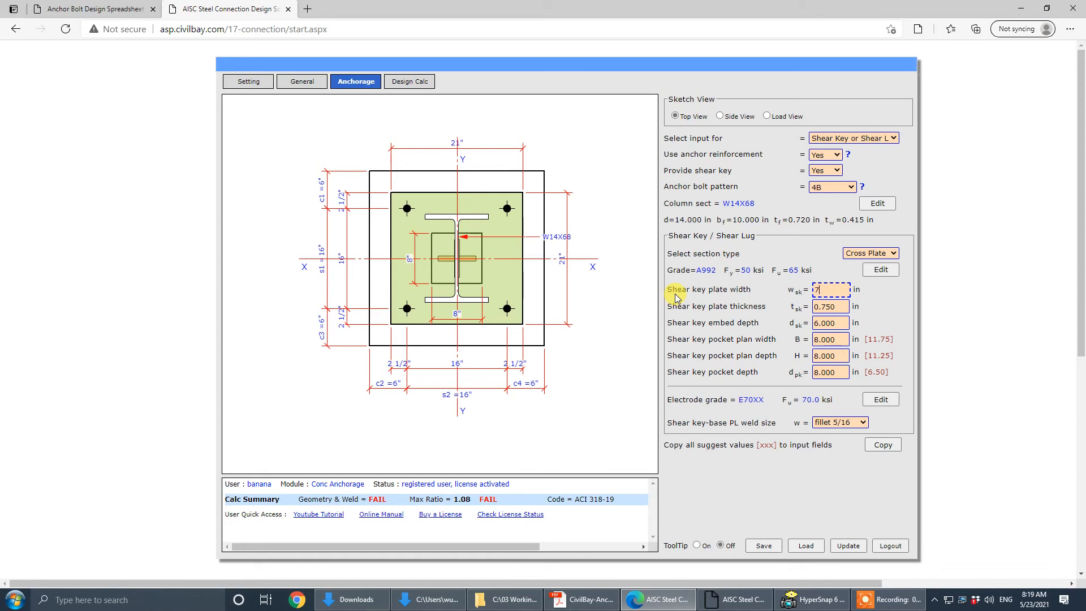
pyautogui.write('.5')
pyautogui.press('Tab')
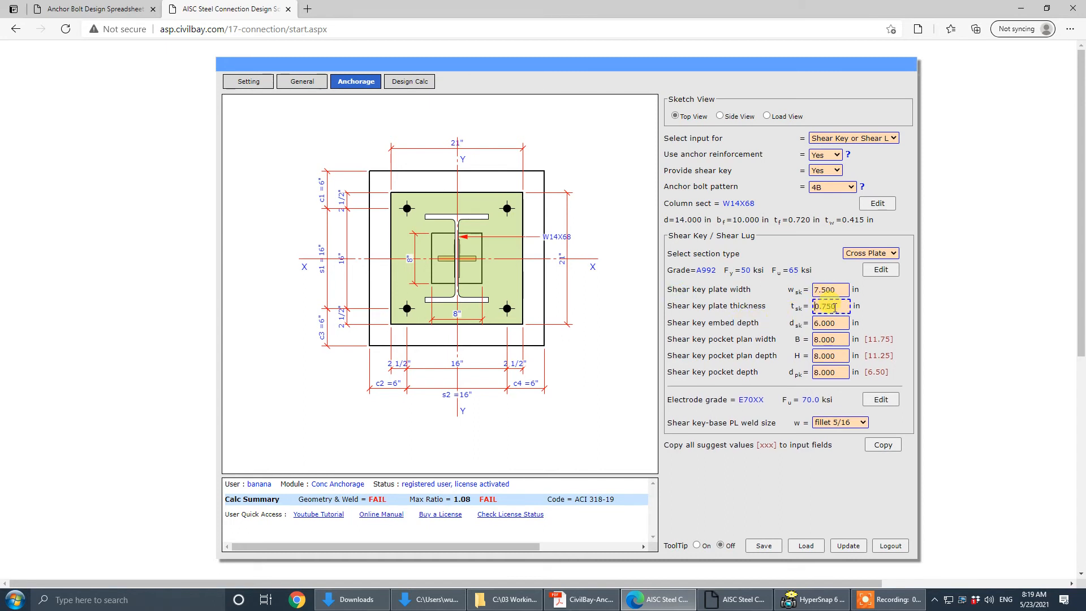
pyautogui.write('1')
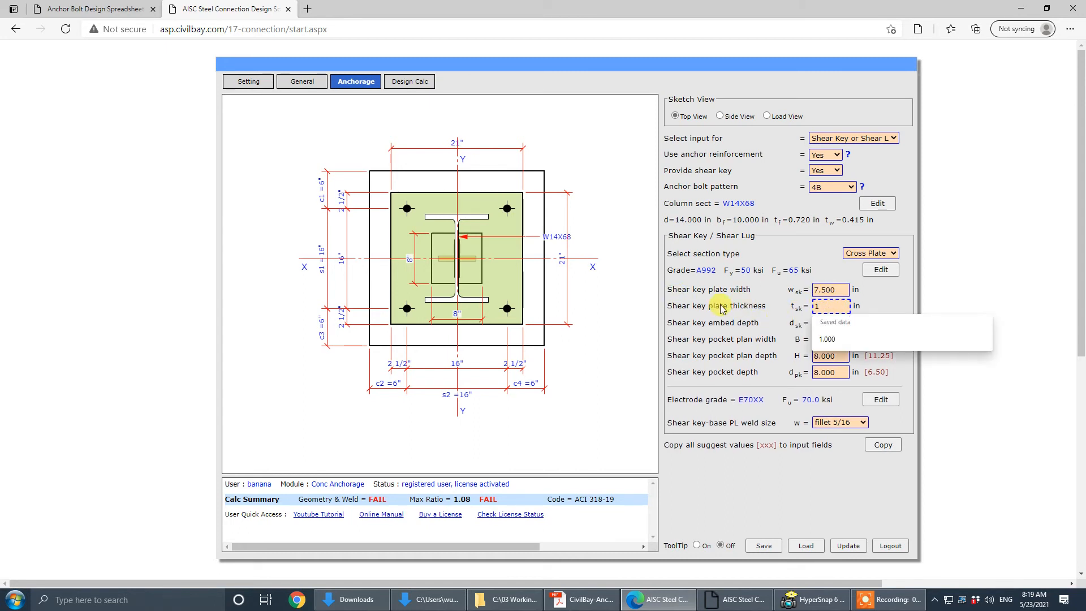
pyautogui.write('.5')
pyautogui.click(840, 323)
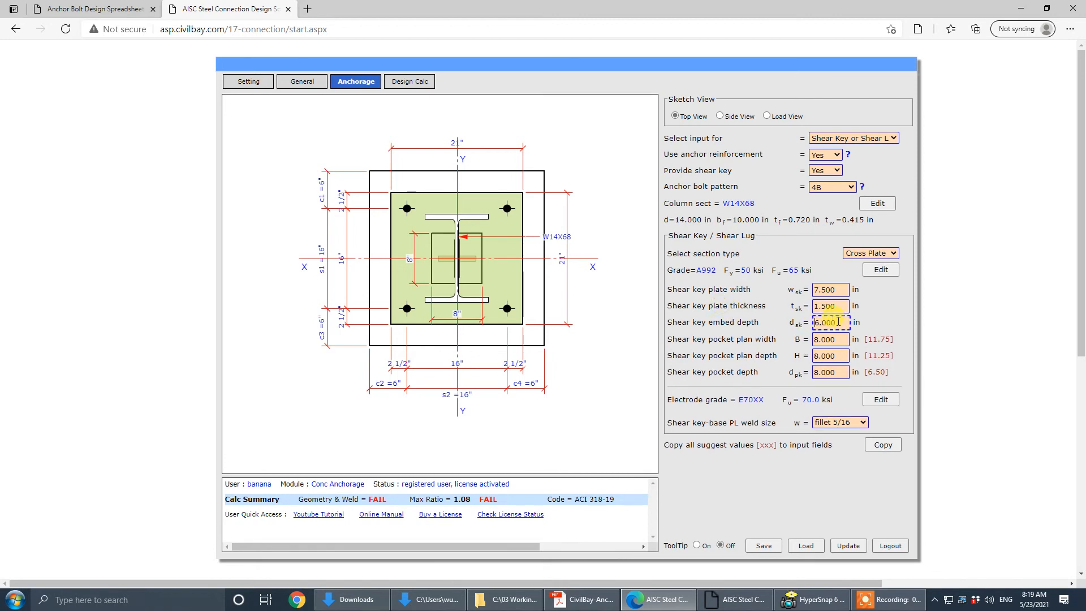
pyautogui.moveTo(841, 322); pyautogui.dragTo(699, 324)
pyautogui.write('6')
pyautogui.click(699, 325)
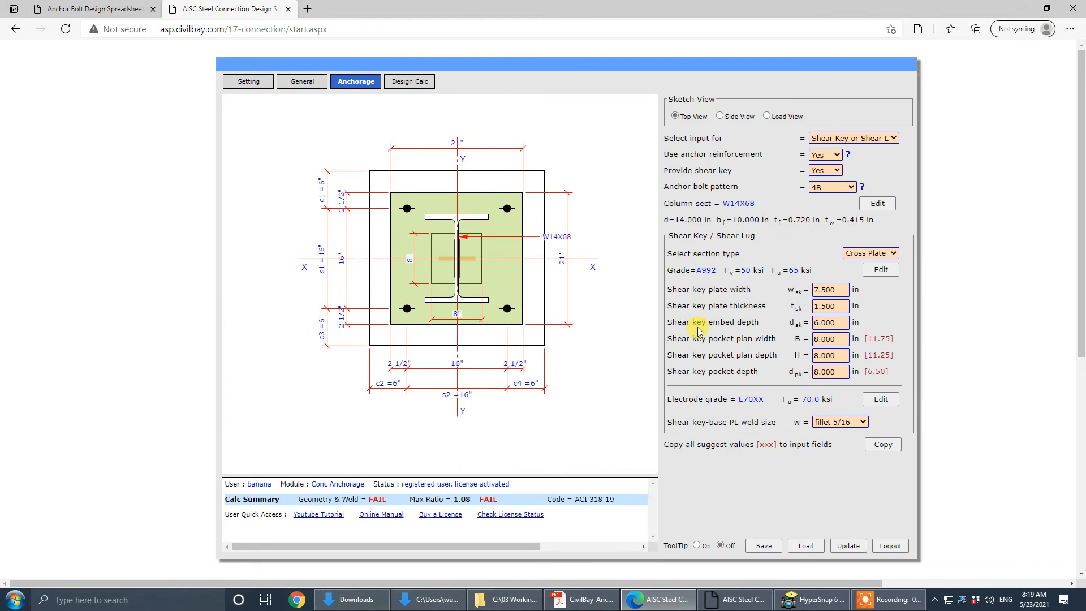
pyautogui.click(839, 548)
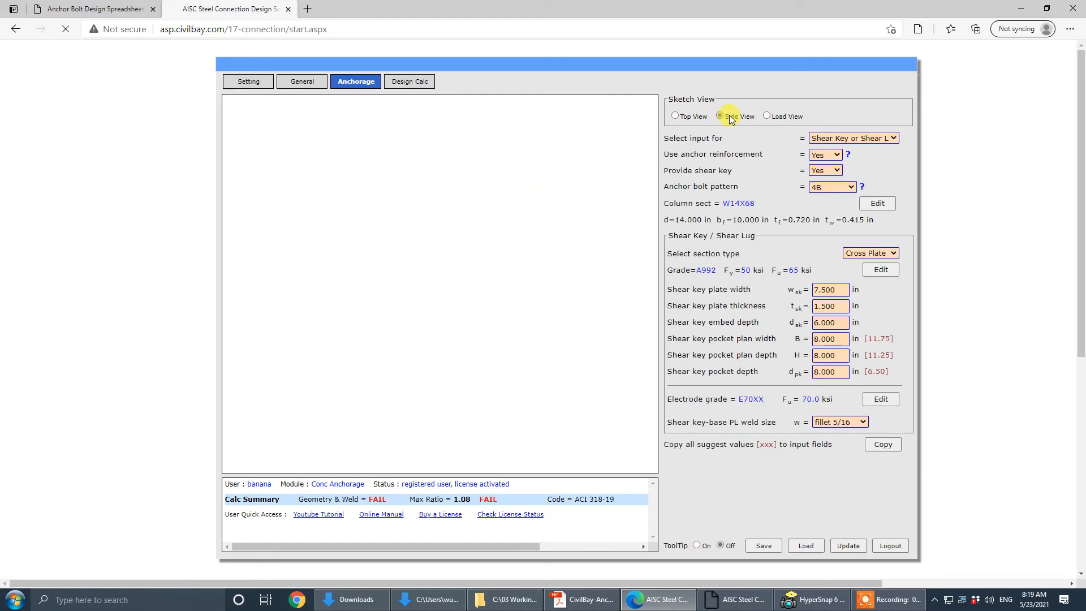
# - Set the shear key pocket to 12 in plan width, 12 in plan depth and 7 in pocket depth, and update the model
pyautogui.click(836, 339)
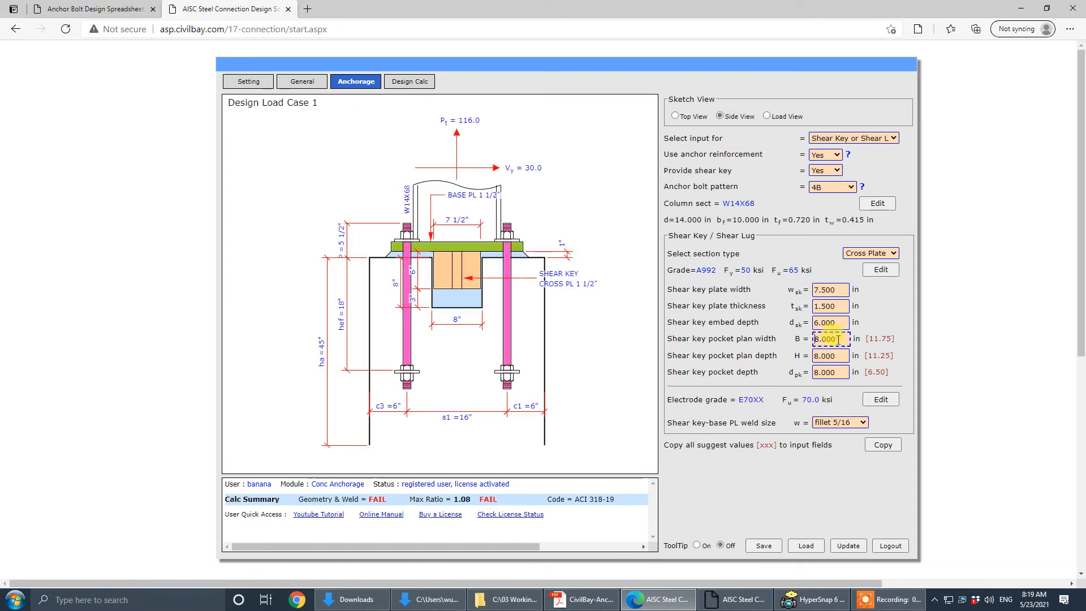
pyautogui.moveTo(842, 343); pyautogui.dragTo(734, 341)
pyautogui.write('12')
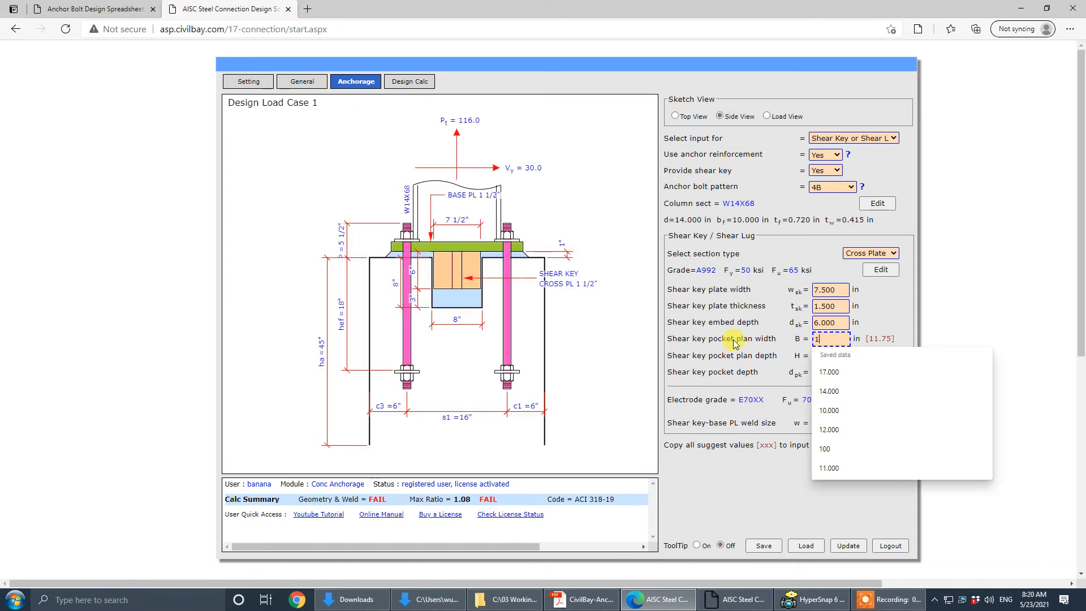
pyautogui.click(733, 340)
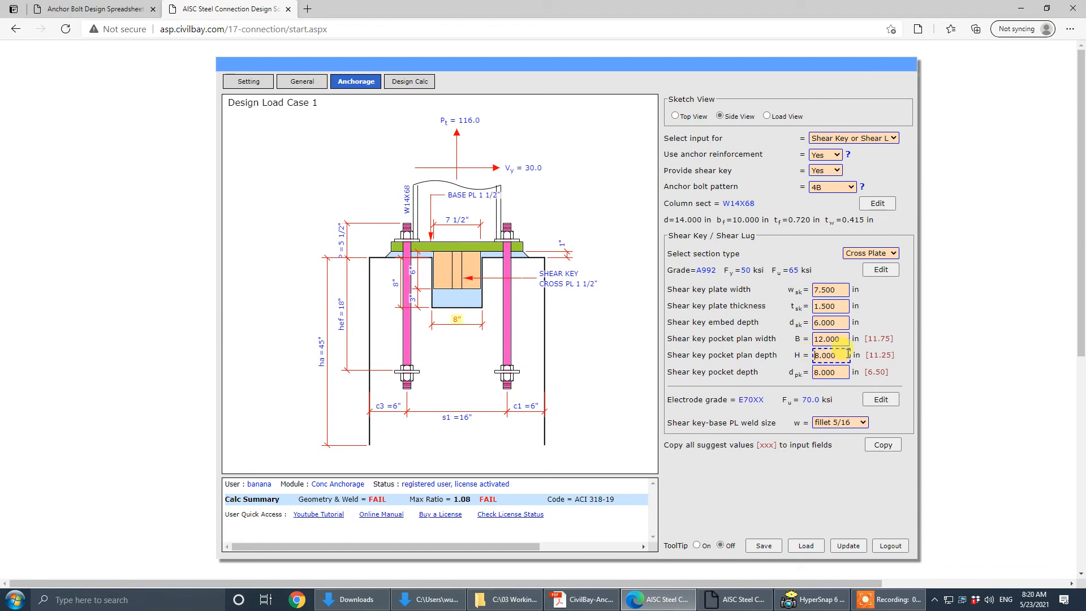
pyautogui.moveTo(848, 355); pyautogui.dragTo(739, 363)
pyautogui.write('12')
pyautogui.click(756, 370)
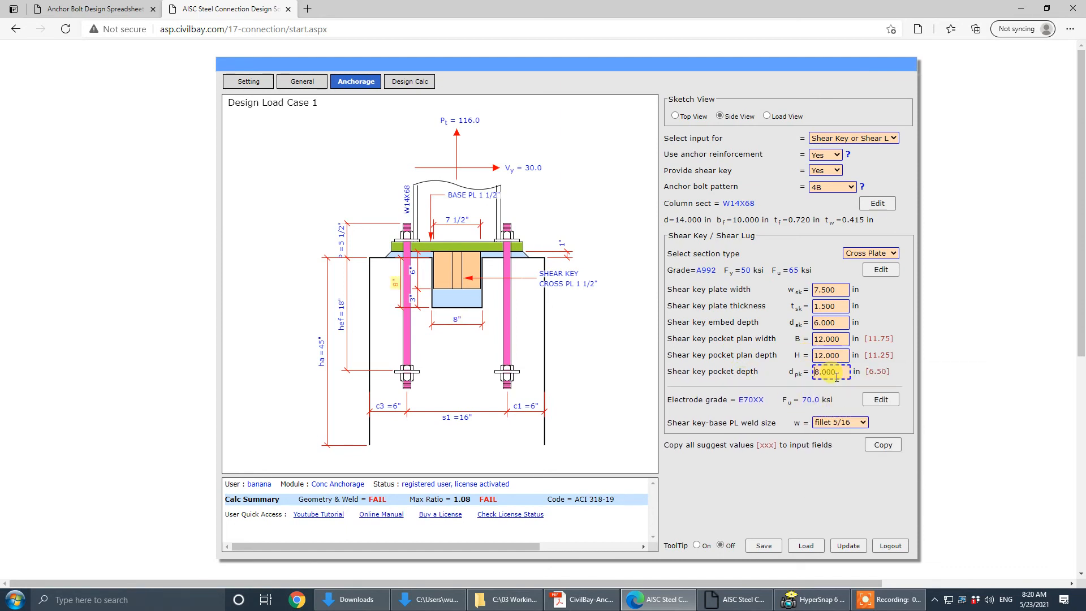
pyautogui.moveTo(839, 372); pyautogui.dragTo(701, 379)
pyautogui.write('7')
pyautogui.click(701, 379)
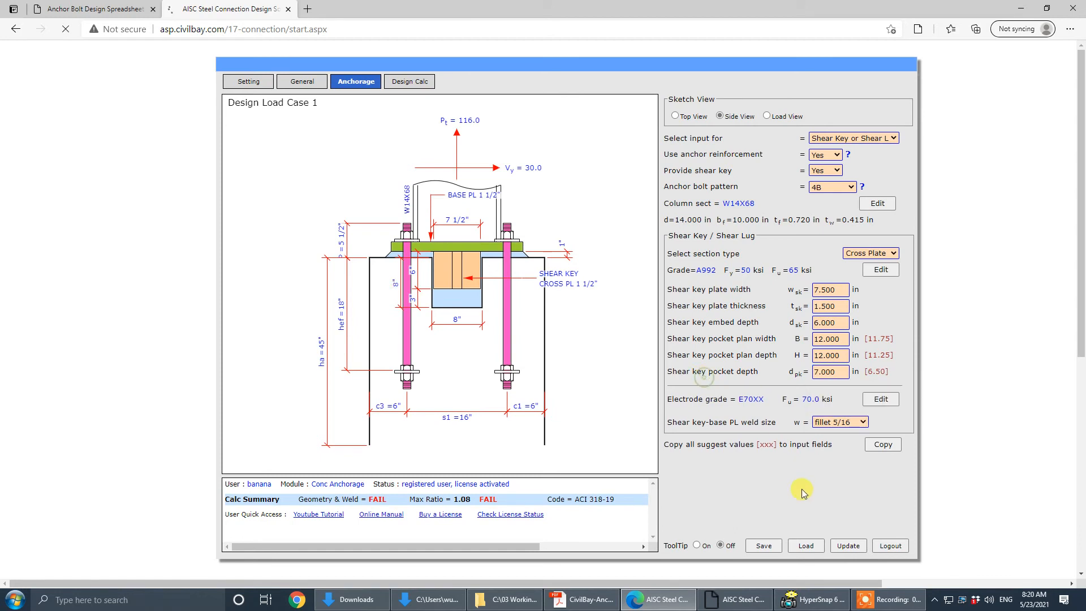
pyautogui.click(847, 545)
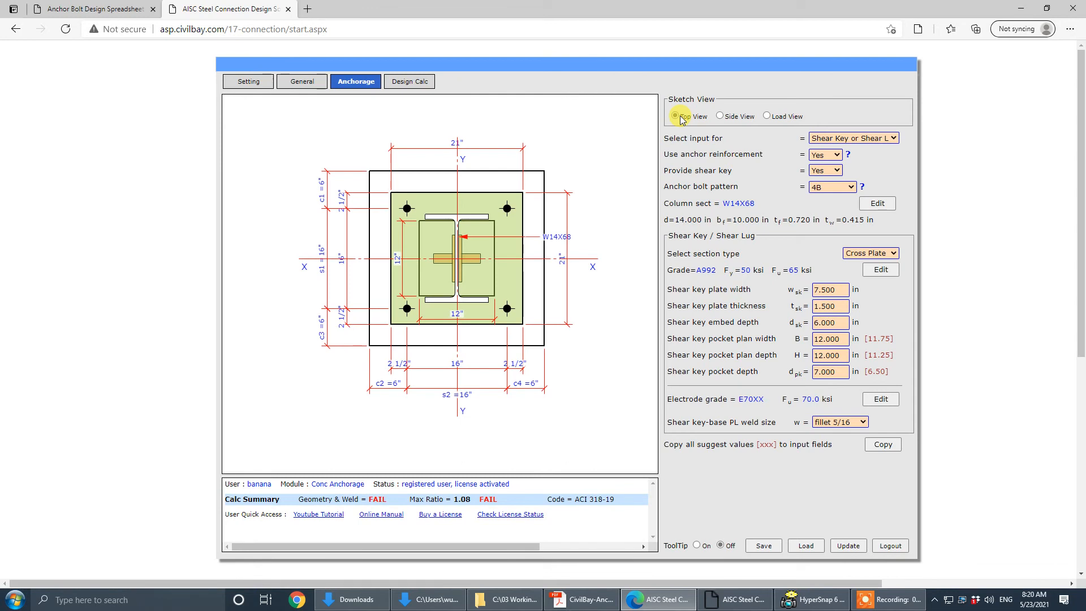
# - Set the weld between the shear key and base plate to CJP weld
pyautogui.click(837, 306)
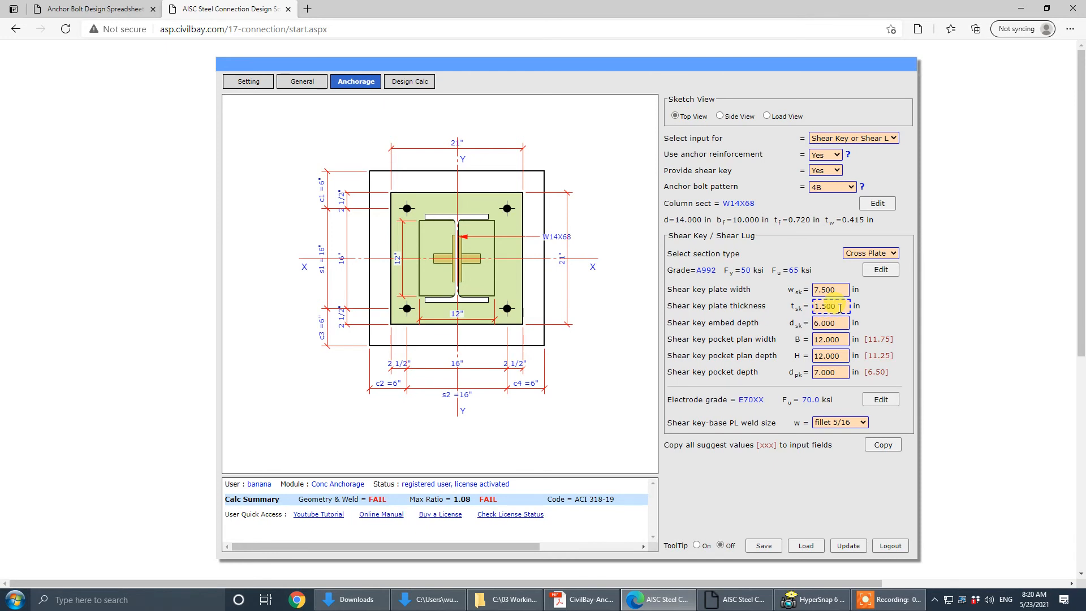
pyautogui.click(766, 318)
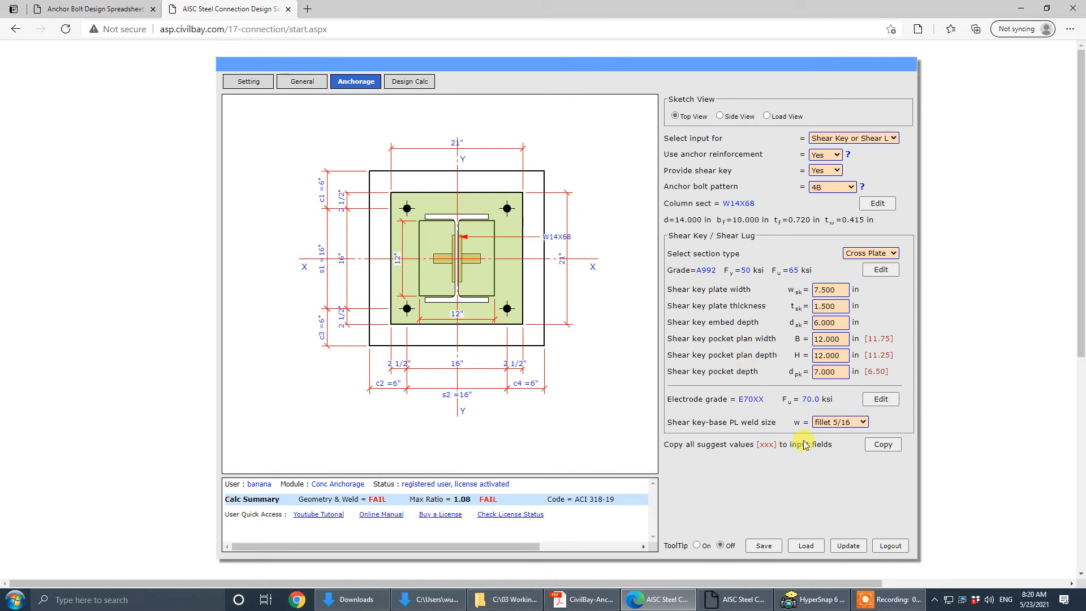
pyautogui.click(850, 423)
pyautogui.click(850, 433)
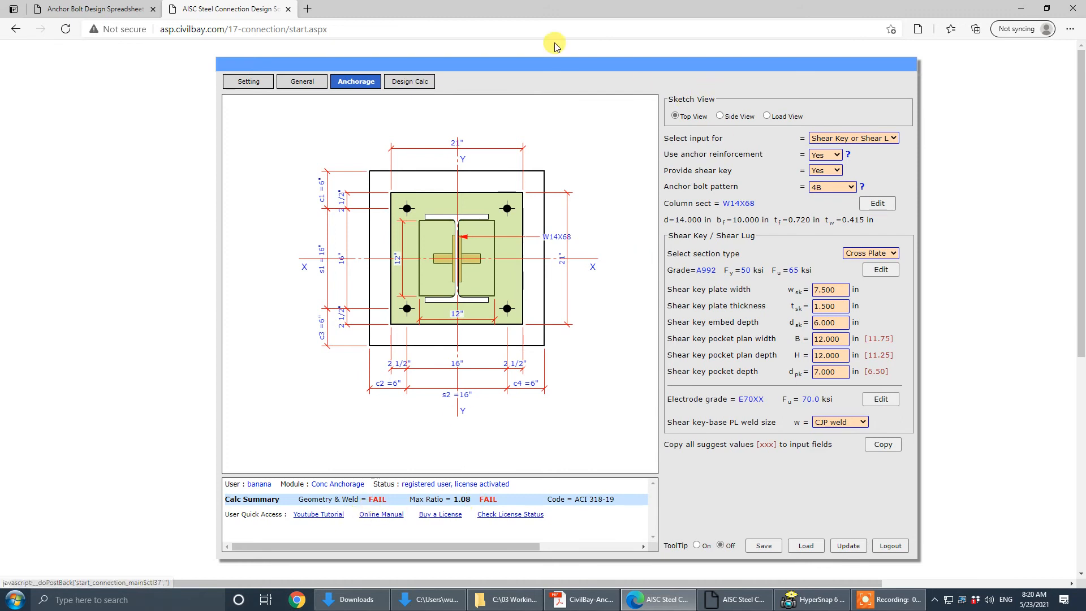
# - Show only the summary and shear key results in the design calculation and examine the Shear Key Dimensions Check
pyautogui.click(424, 84)
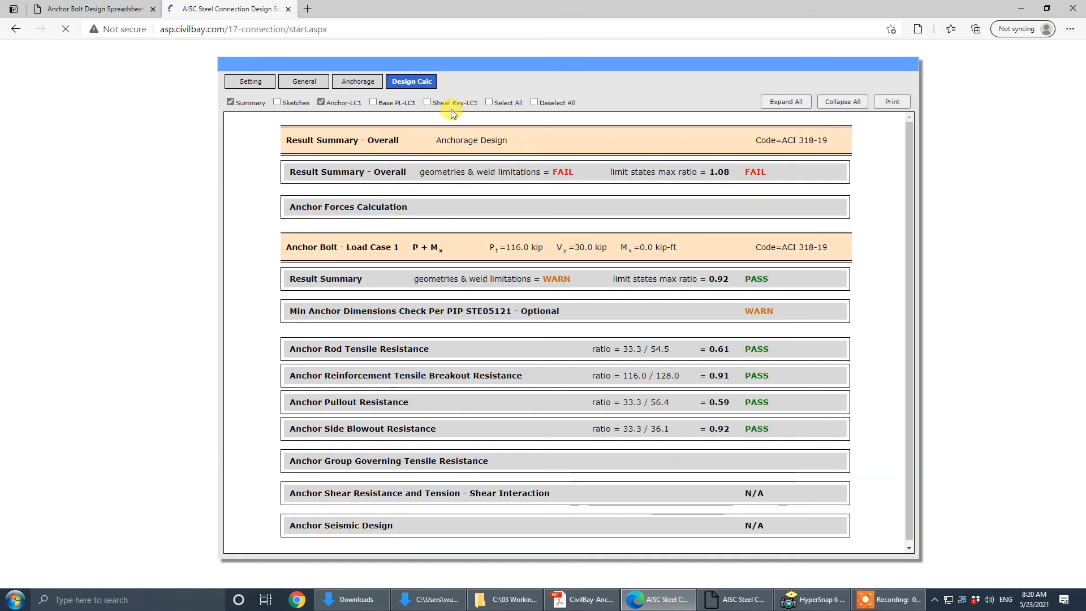
pyautogui.click(447, 104)
pyautogui.click(323, 102)
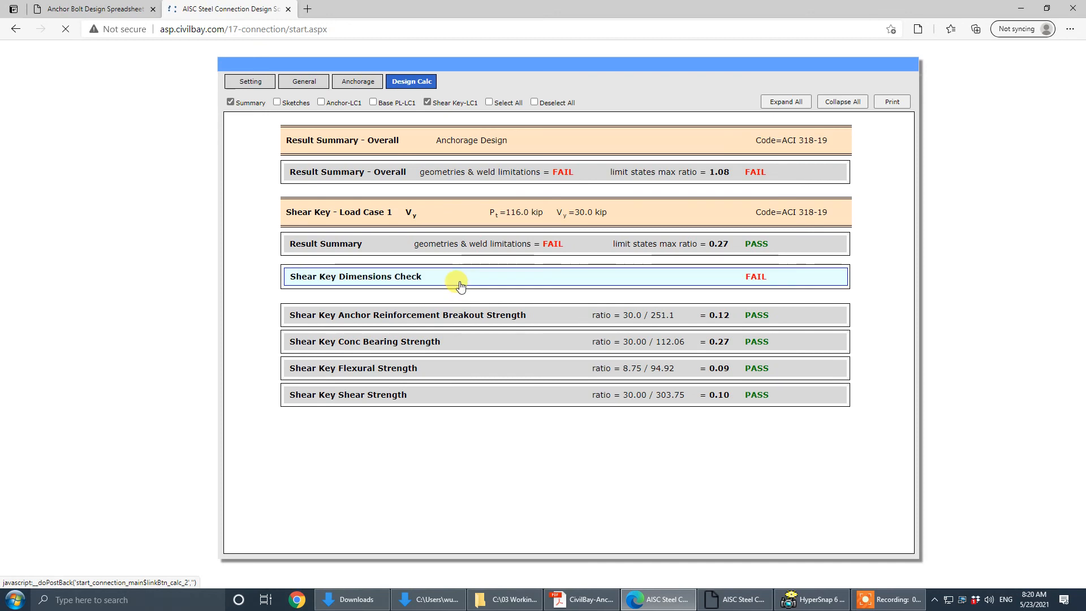
pyautogui.click(459, 284)
pyautogui.scroll(-3, 575, 364)
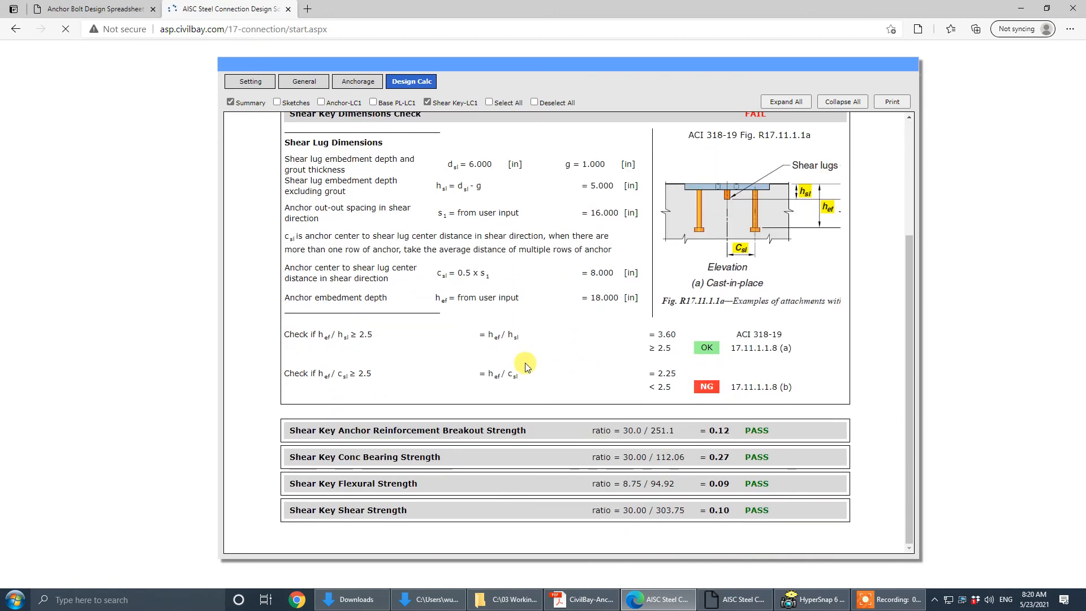
pyautogui.scroll(3, 499, 390)
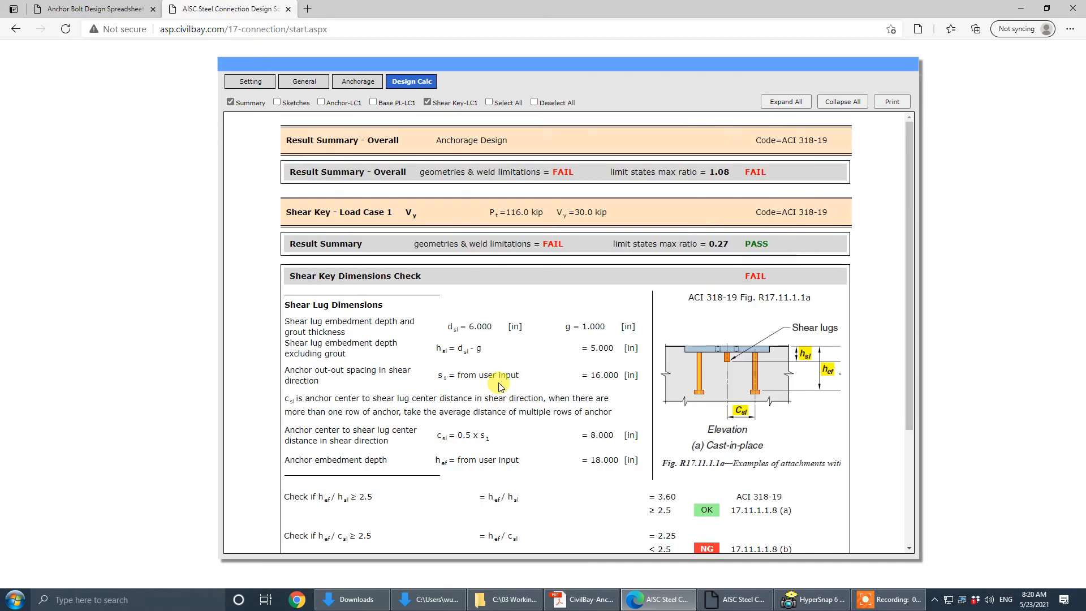
pyautogui.scroll(-2, 493, 411)
pyautogui.scroll(-2, 493, 411)
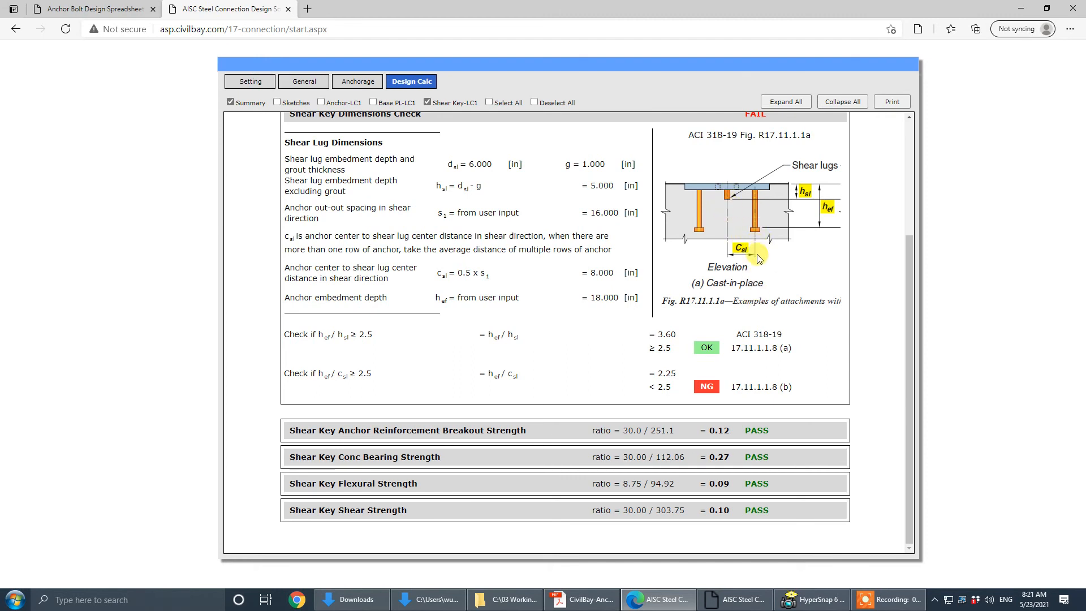
# - Set the anchor bolt embedment depth to 25 in and update the model
pyautogui.click(352, 83)
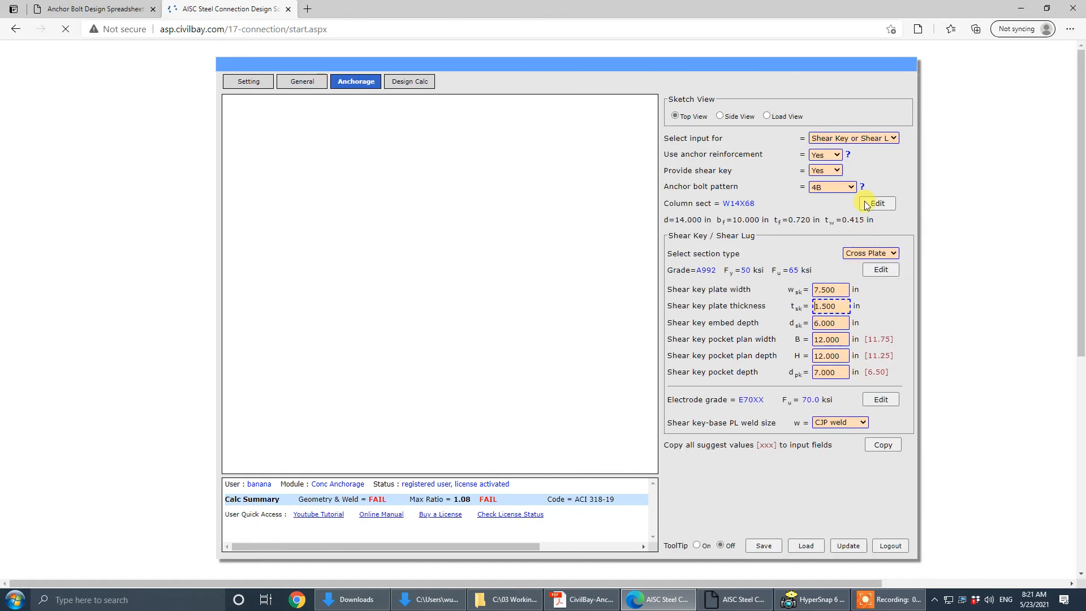
pyautogui.click(873, 141)
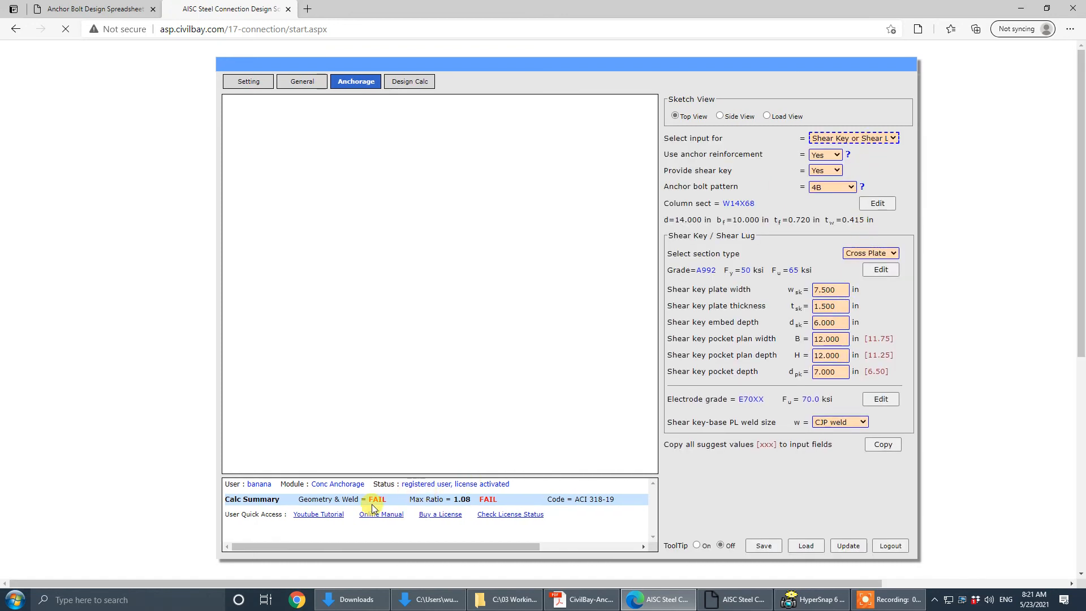
pyautogui.click(870, 139)
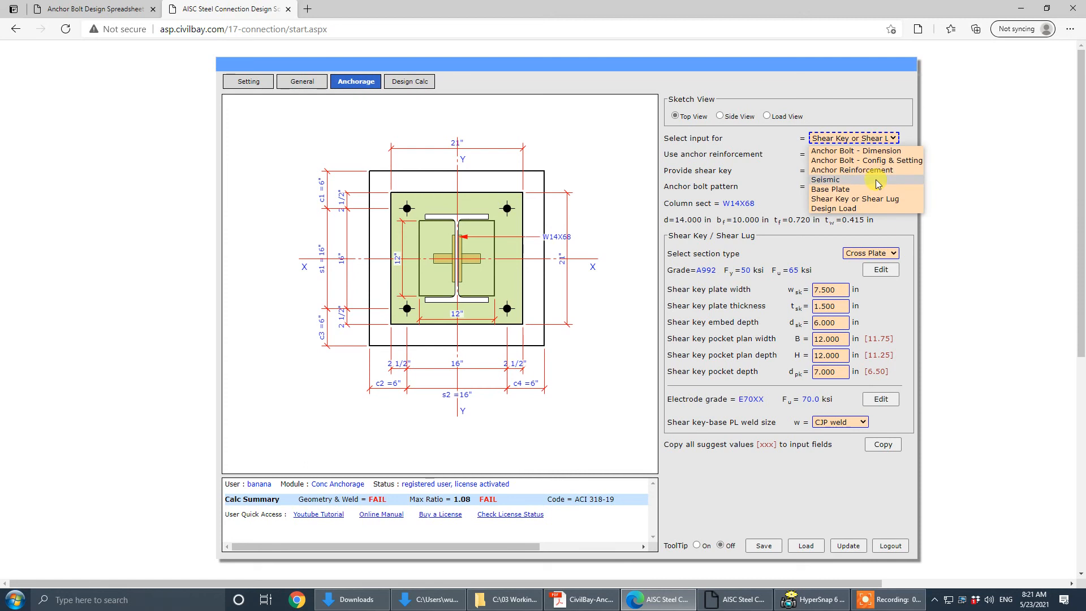
pyautogui.click(874, 151)
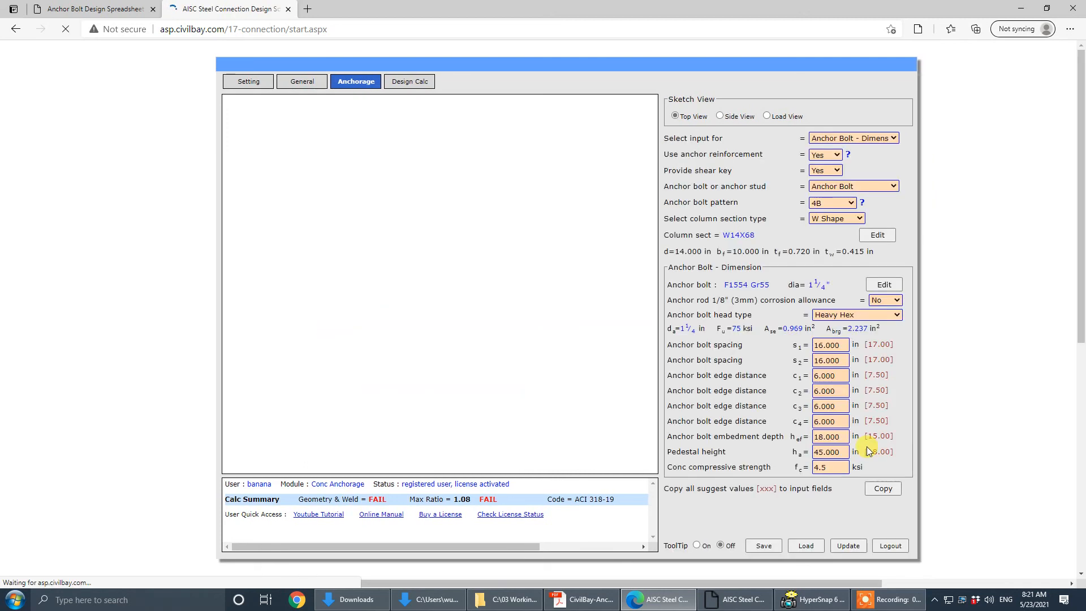
pyautogui.click(843, 440)
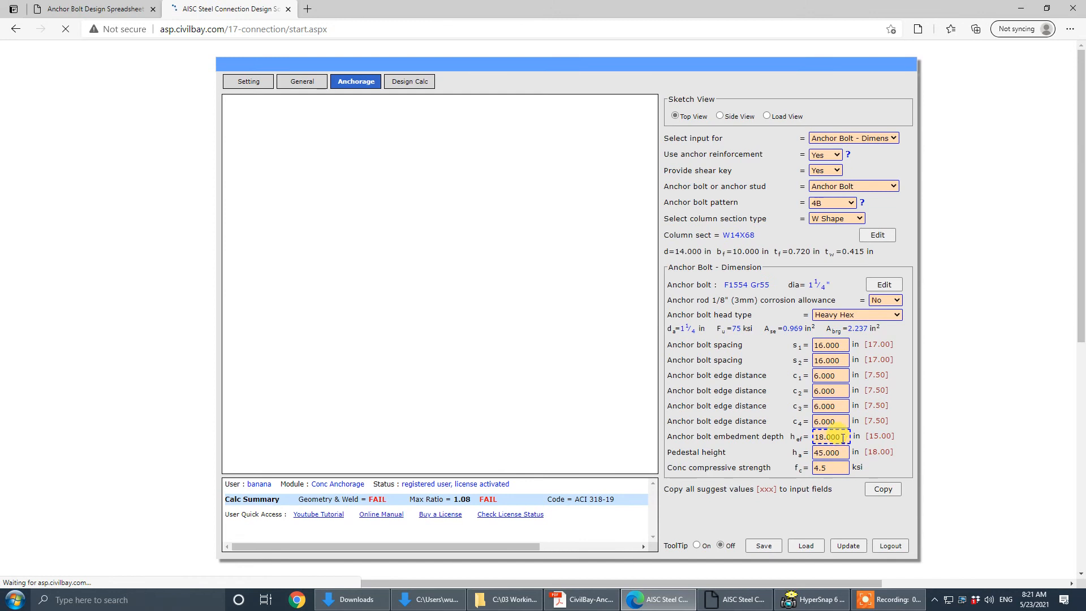
pyautogui.moveTo(842, 437); pyautogui.dragTo(749, 448)
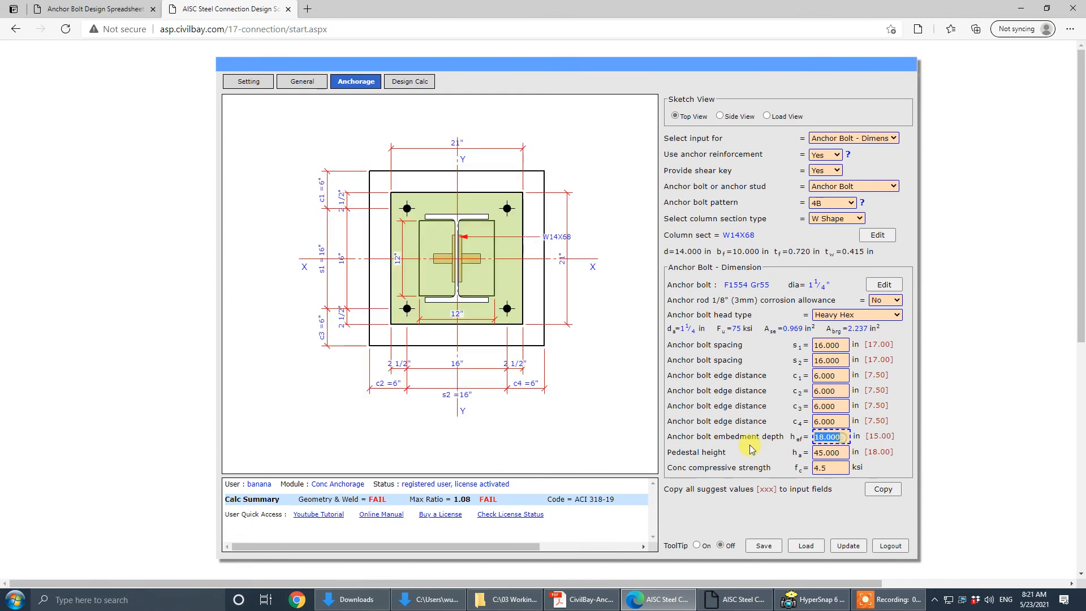
pyautogui.write('25')
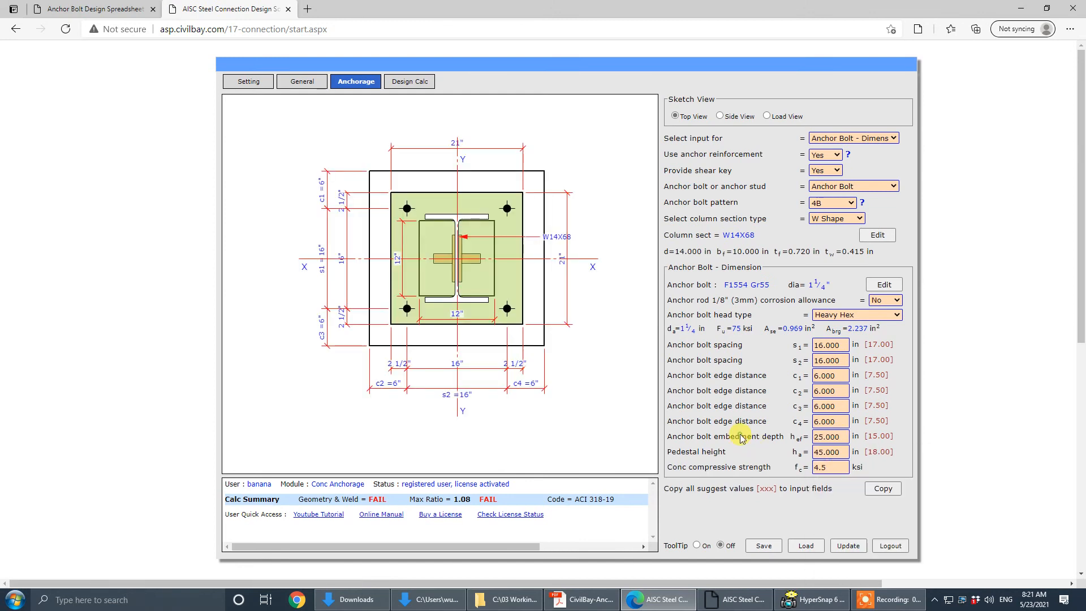
pyautogui.click(848, 546)
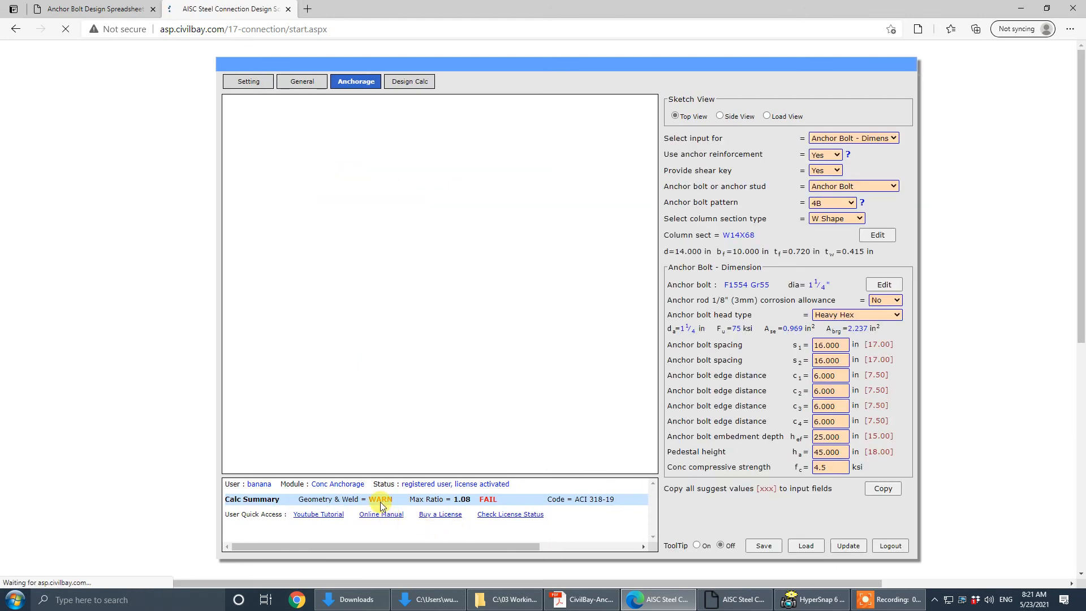
# - Review the overall result summary of the design calculation, and replace the shear key results with the Anchor-LC1 results
pyautogui.click(407, 85)
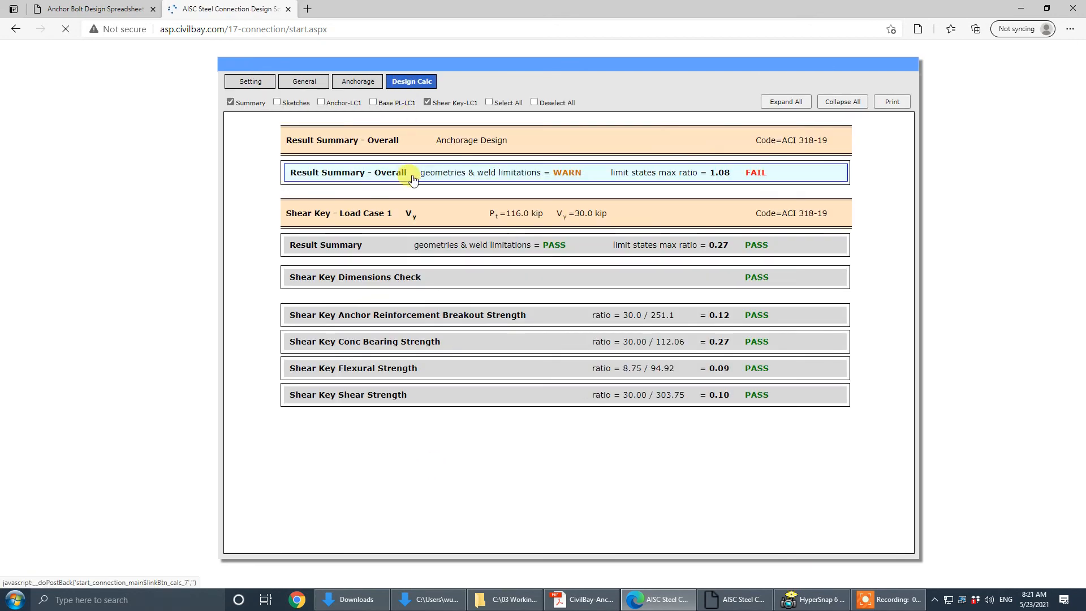
pyautogui.click(413, 179)
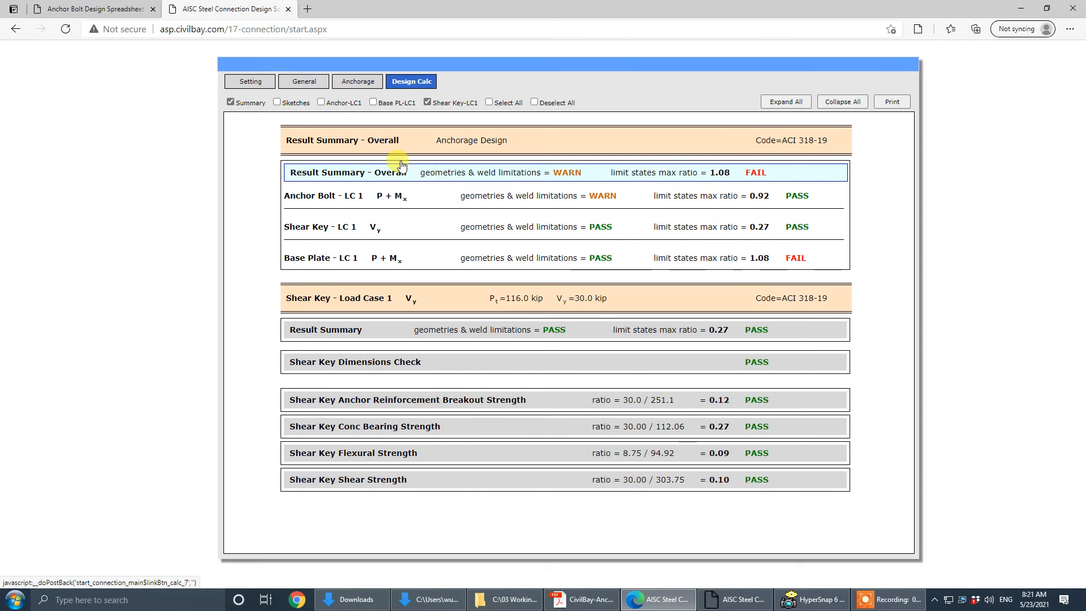
pyautogui.click(427, 102)
pyautogui.click(328, 103)
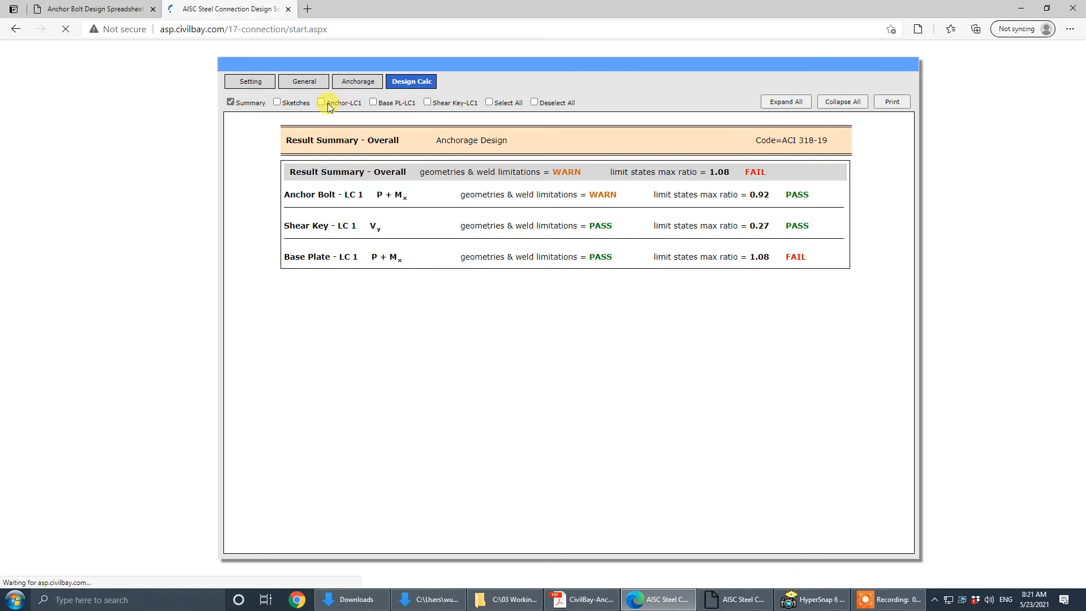
pyautogui.click(389, 172)
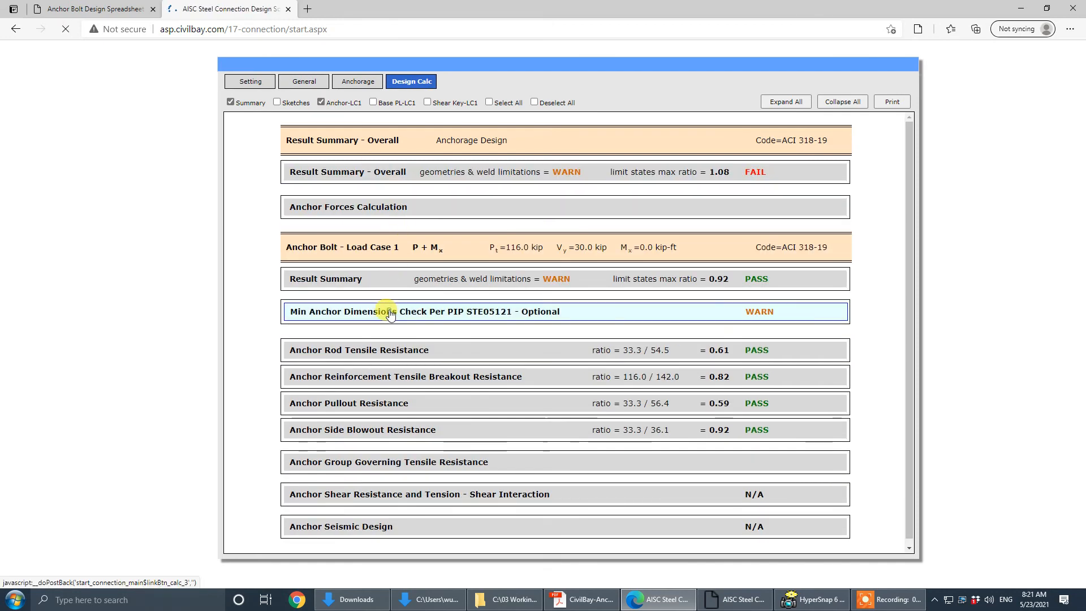
# - Examine the optional minimum anchor dimensions check per PIP STE05121, covering edge distance, spacing and embedment depth
pyautogui.click(406, 317)
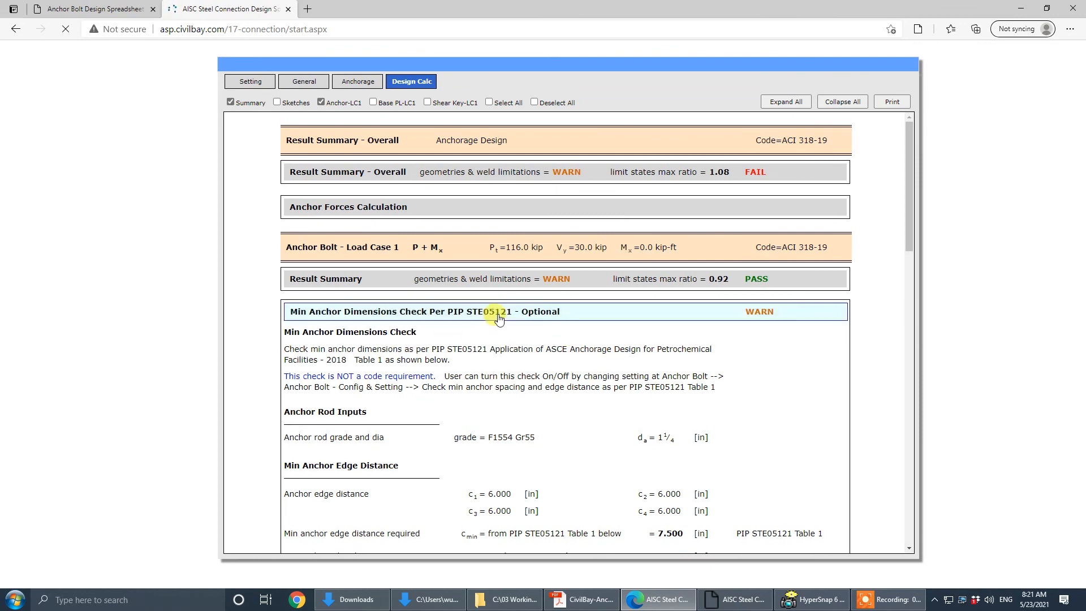
pyautogui.scroll(-5, 663, 407)
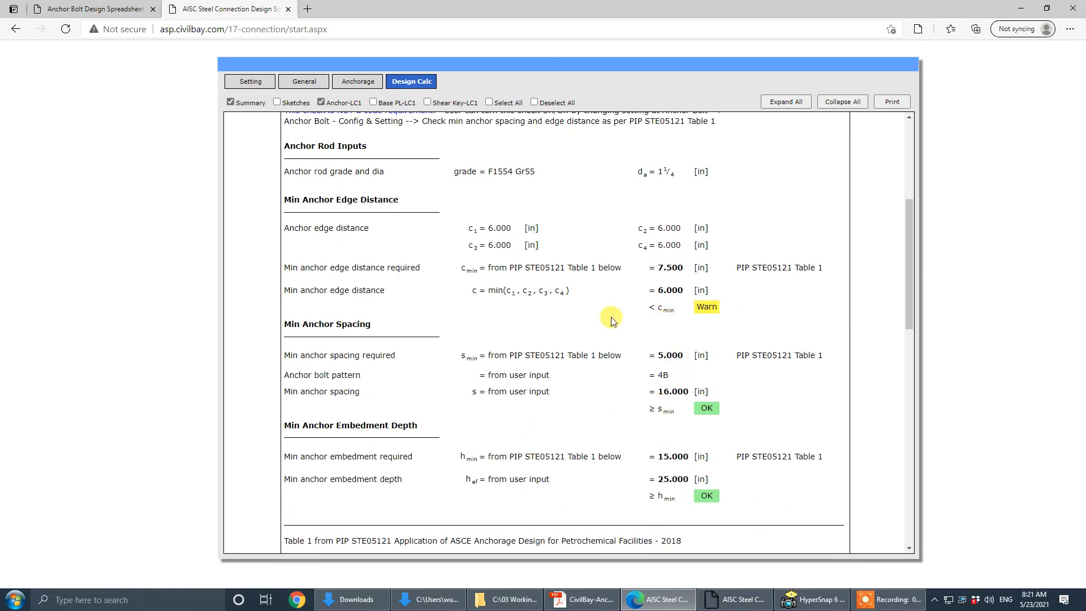
pyautogui.scroll(4, 659, 334)
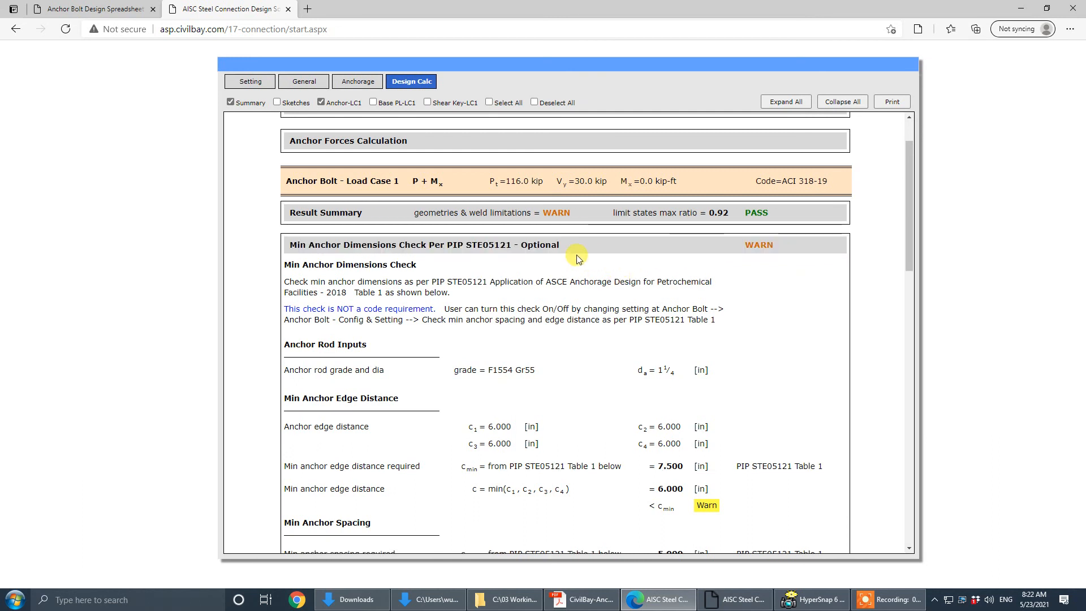
# - In the anchor bolt configuration settings, set the minimum anchor spacing and edge distance check per PIP STE05121 Table 1 to No
pyautogui.click(346, 86)
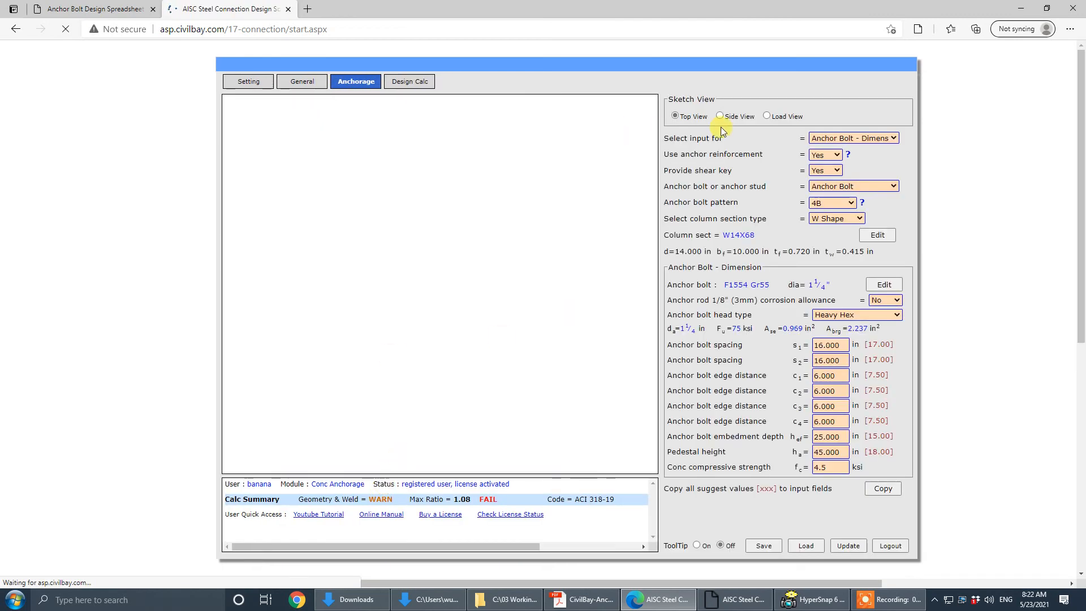
pyautogui.click(871, 139)
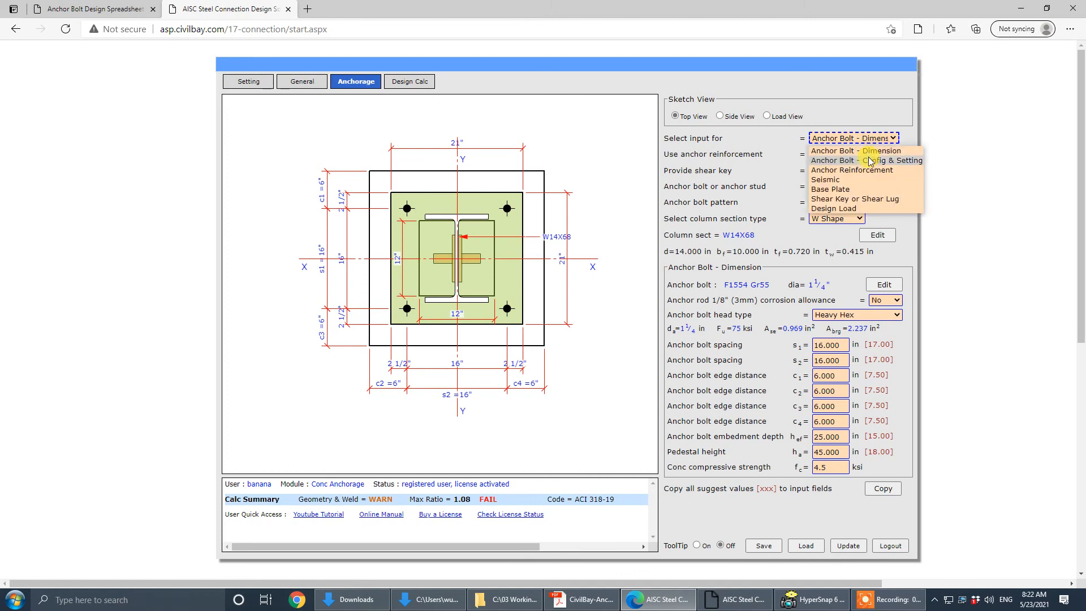
pyautogui.click(871, 161)
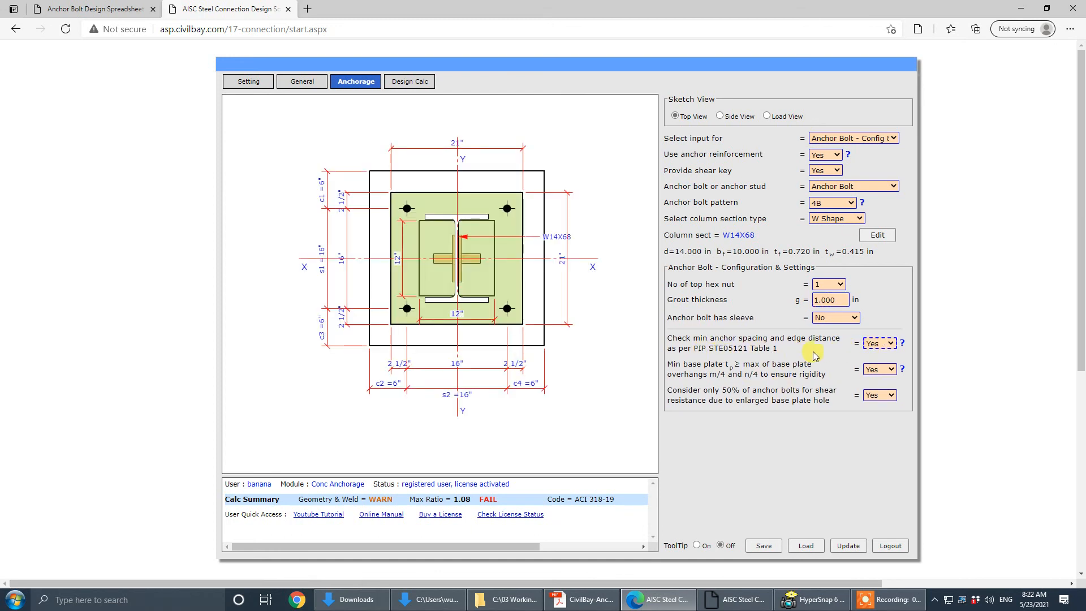
pyautogui.click(890, 345)
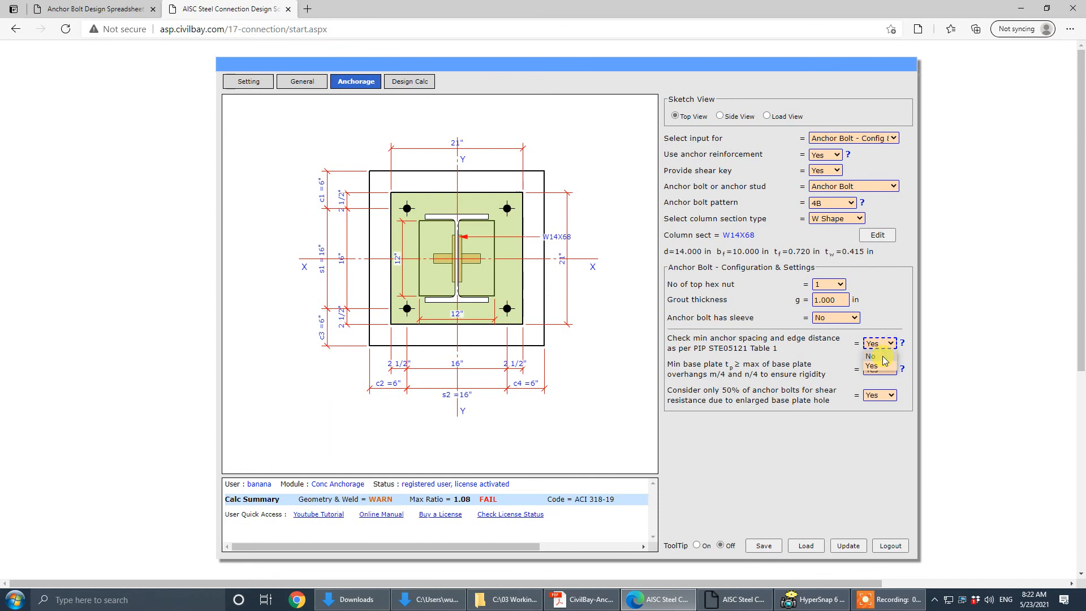
pyautogui.click(884, 355)
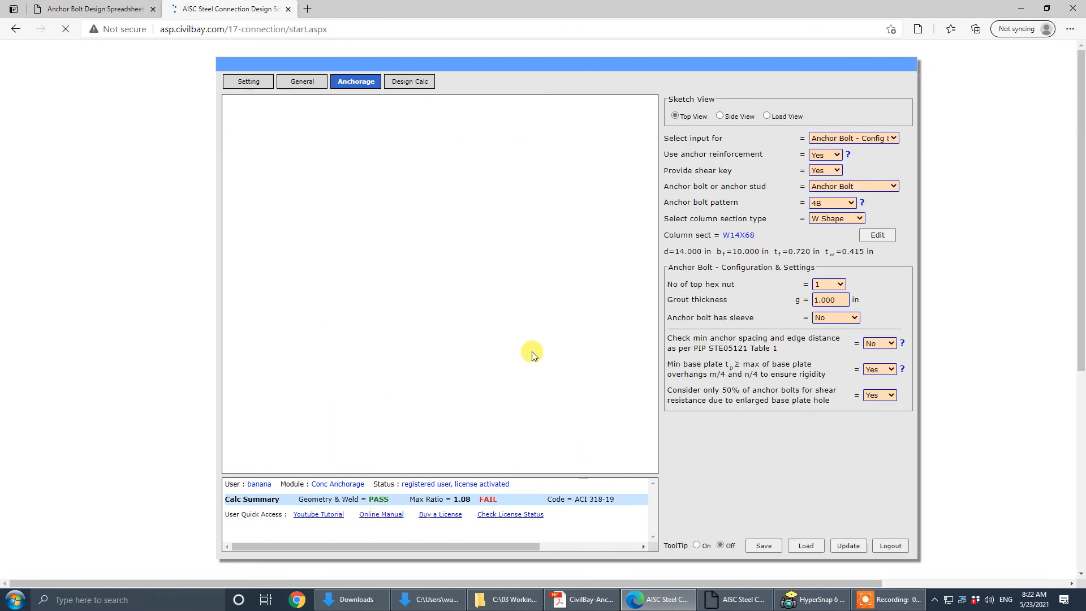
# - Review the overall result summary and examine the Minimum Base Plate Thickness for Rigidity check in the Base PL-LC1 results
pyautogui.click(411, 82)
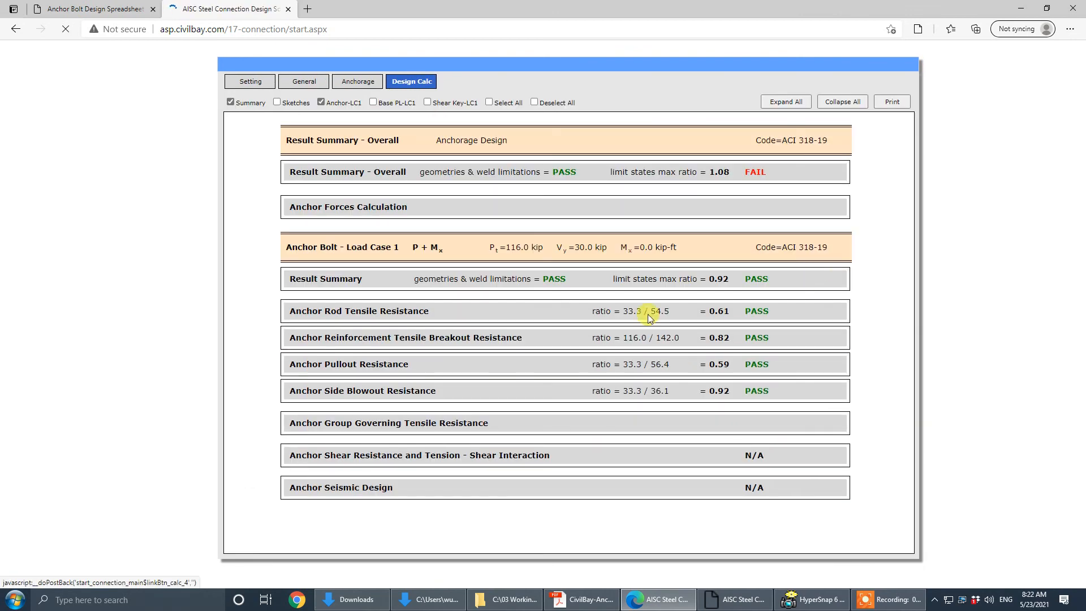
pyautogui.click(370, 176)
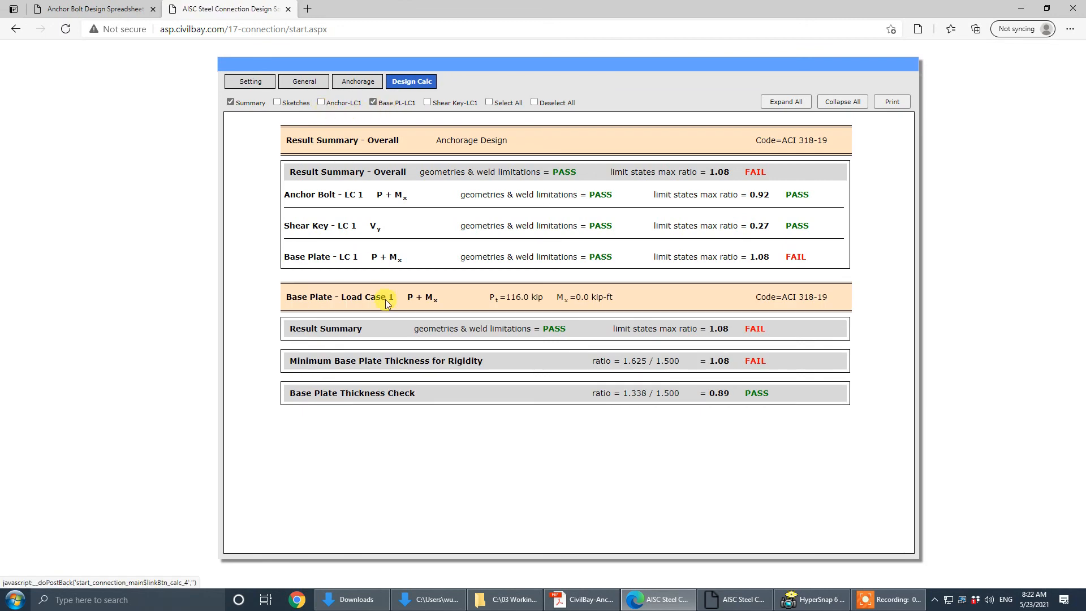
pyautogui.click(520, 361)
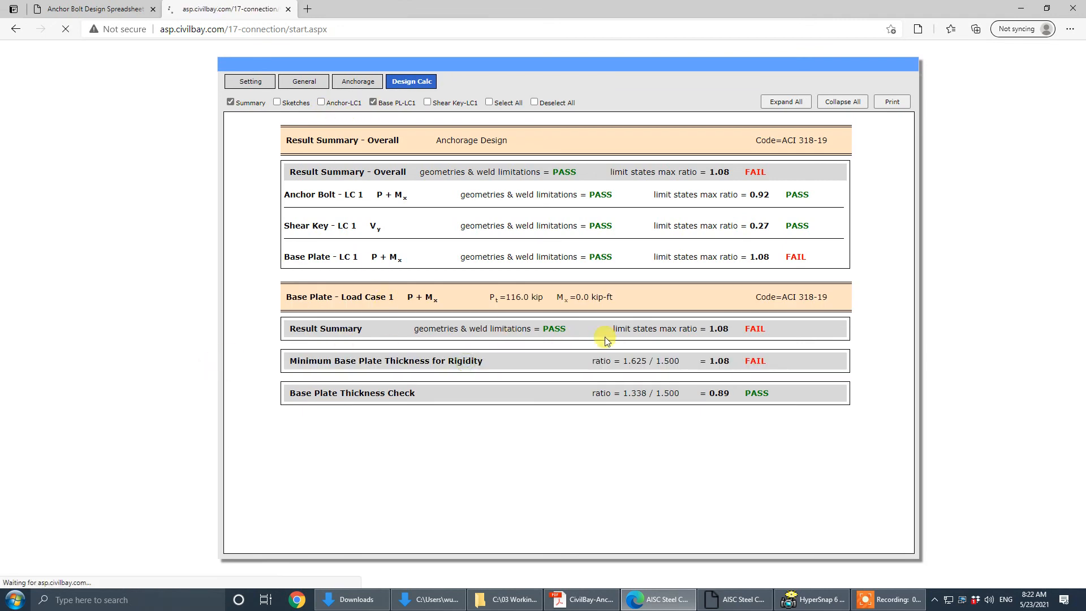
pyautogui.scroll(-2, 623, 297)
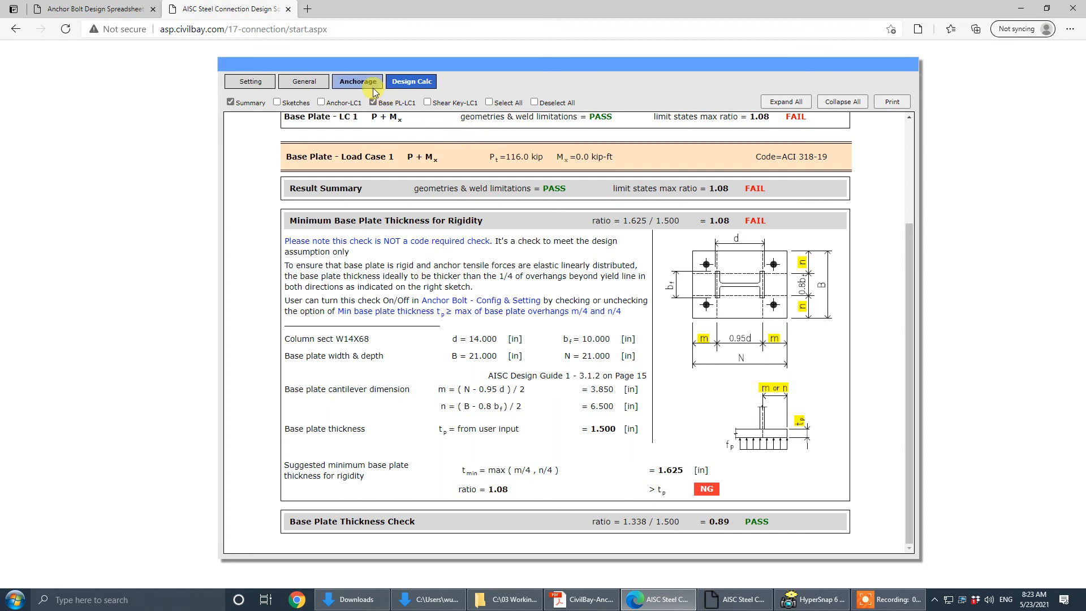
# - Set the minimum base plate thickness check against overhangs m/4 and n/4 for rigidity to No
pyautogui.click(354, 79)
pyautogui.click(353, 80)
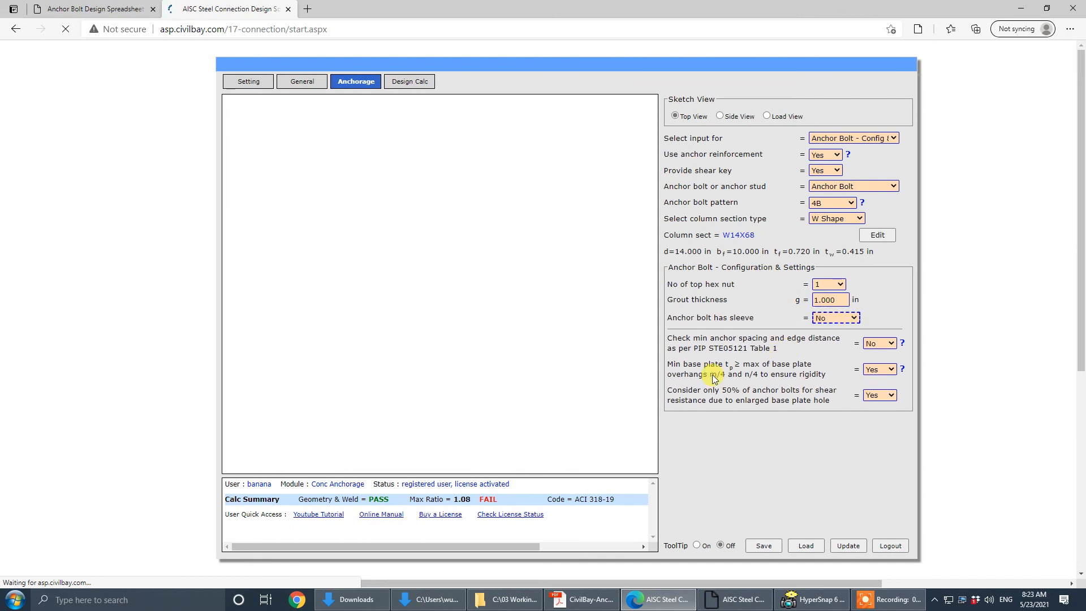
pyautogui.click(879, 371)
pyautogui.click(880, 371)
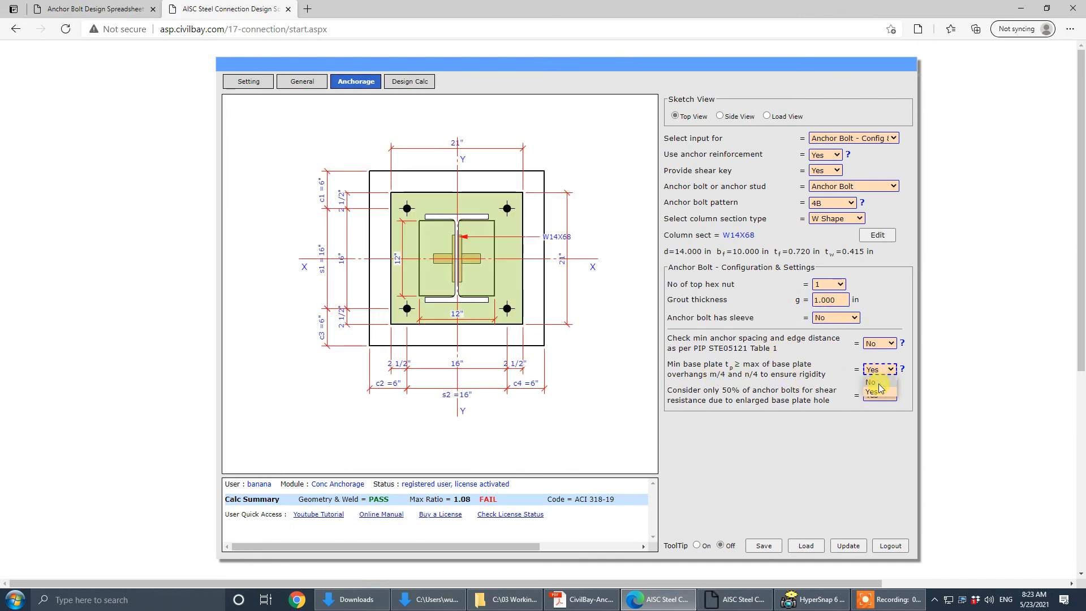
pyautogui.click(877, 384)
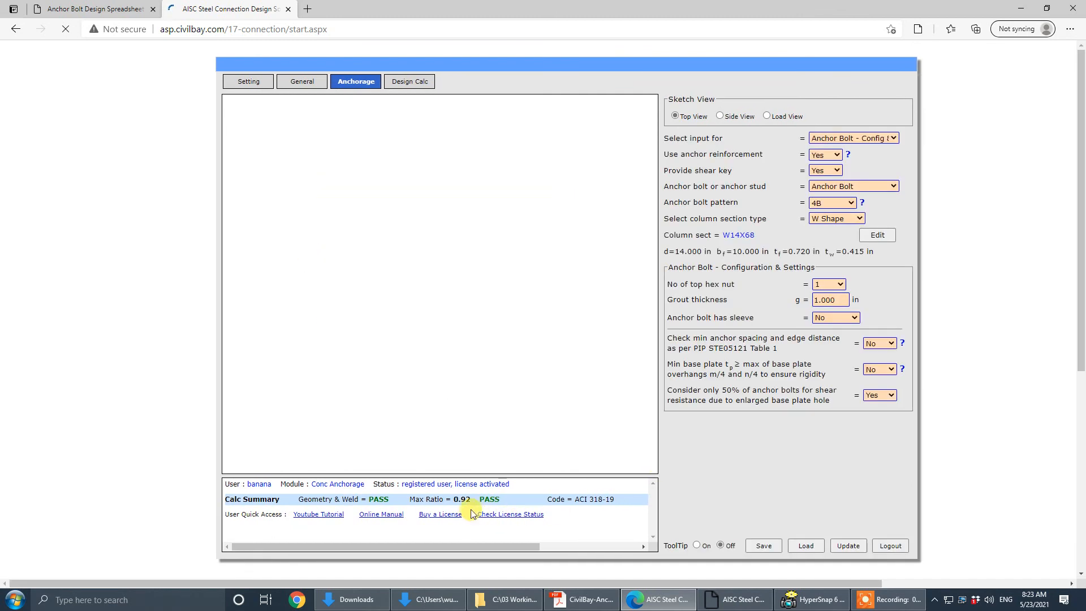
pyautogui.click(870, 397)
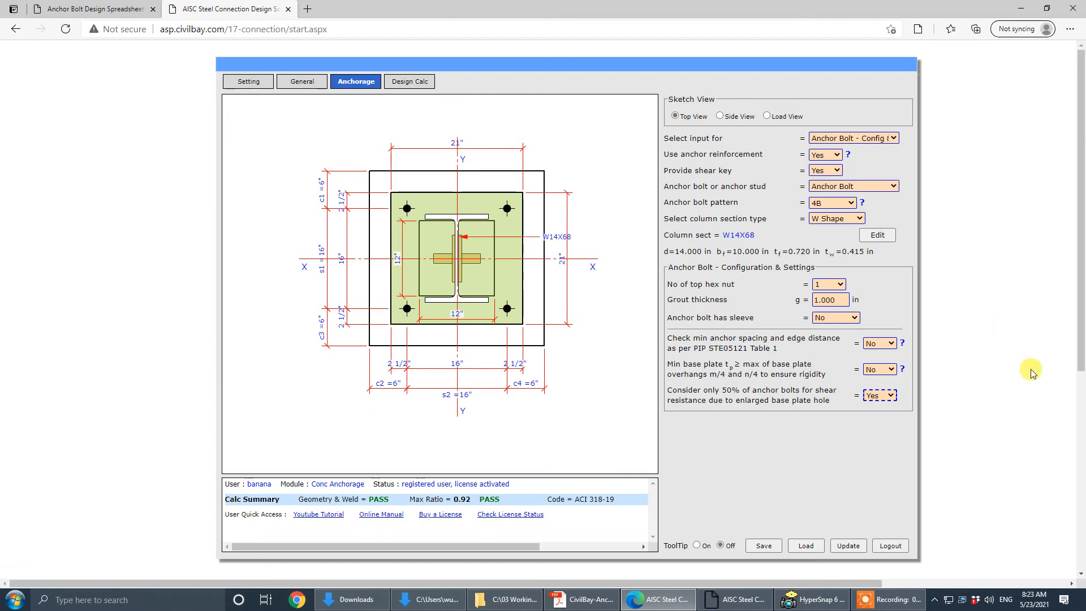
pyautogui.click(1079, 433)
pyautogui.scroll(2, 1080, 433)
pyautogui.click(817, 299)
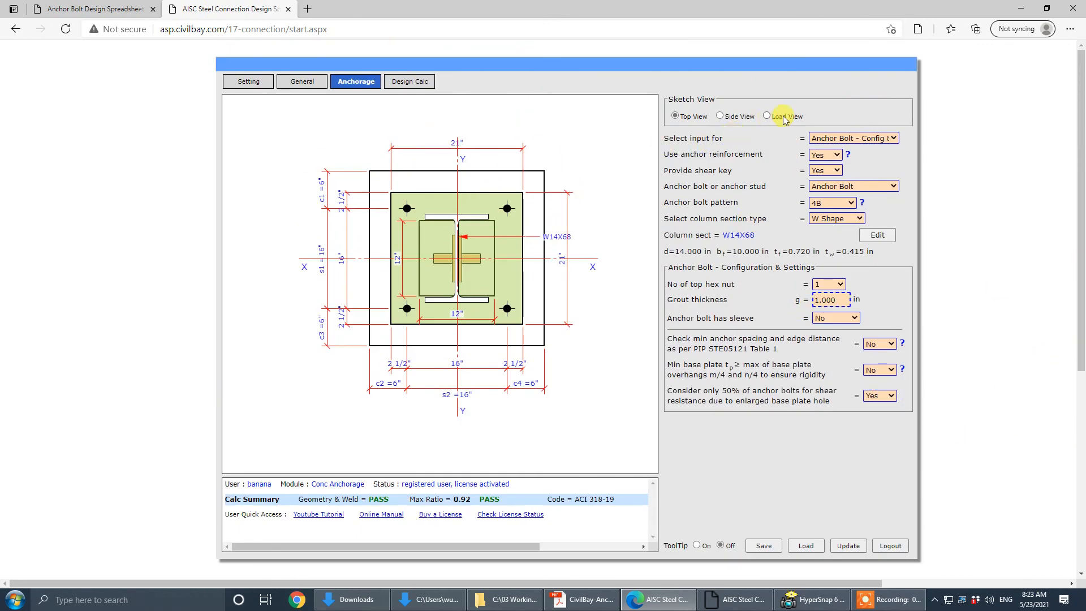
# - Include the sketches in the design calculation and open the printable report in a maximized window to review the anchorage drawings
pyautogui.click(419, 81)
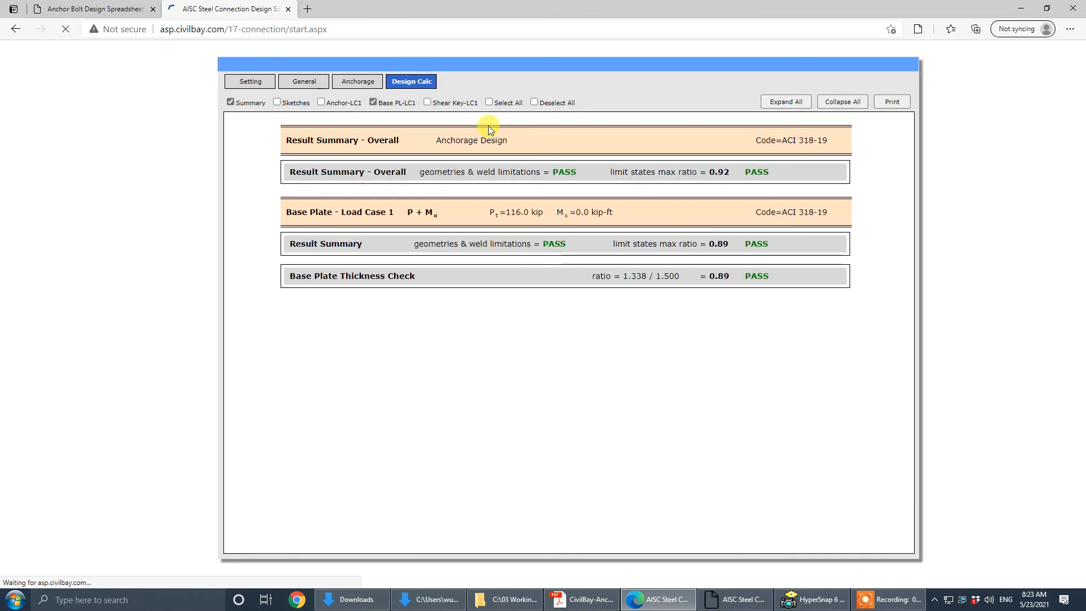
pyautogui.click(301, 105)
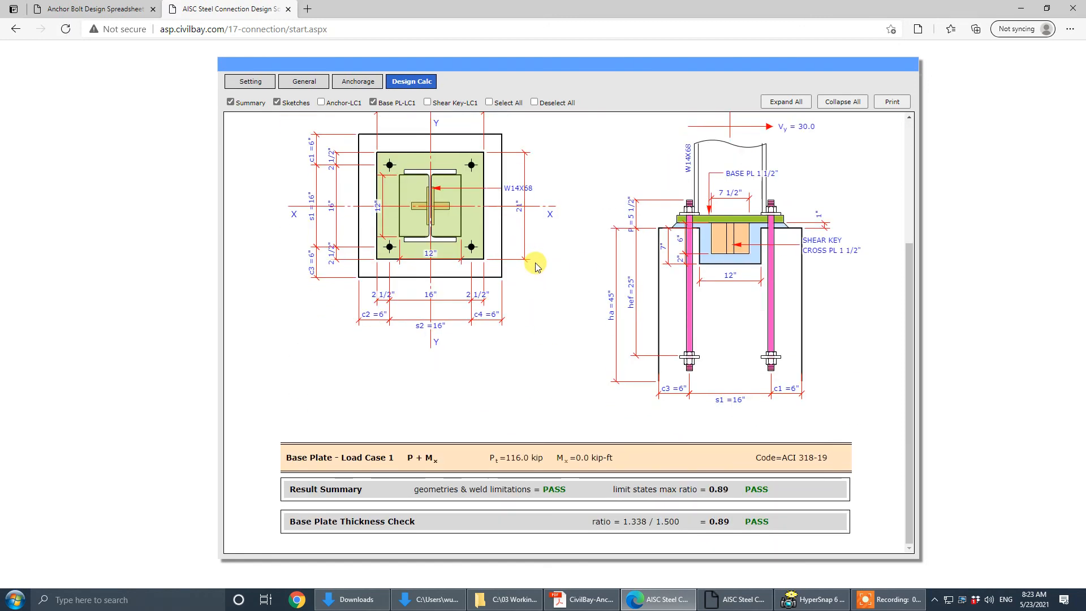
pyautogui.scroll(3, 537, 266)
pyautogui.click(892, 102)
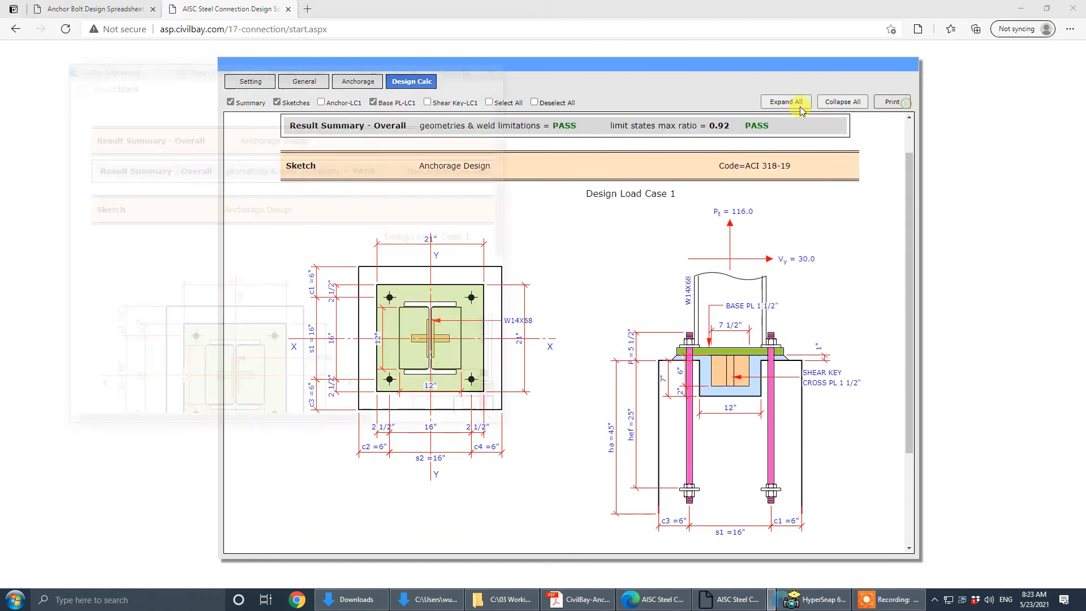
pyautogui.click(474, 65)
pyautogui.scroll(-2, 761, 347)
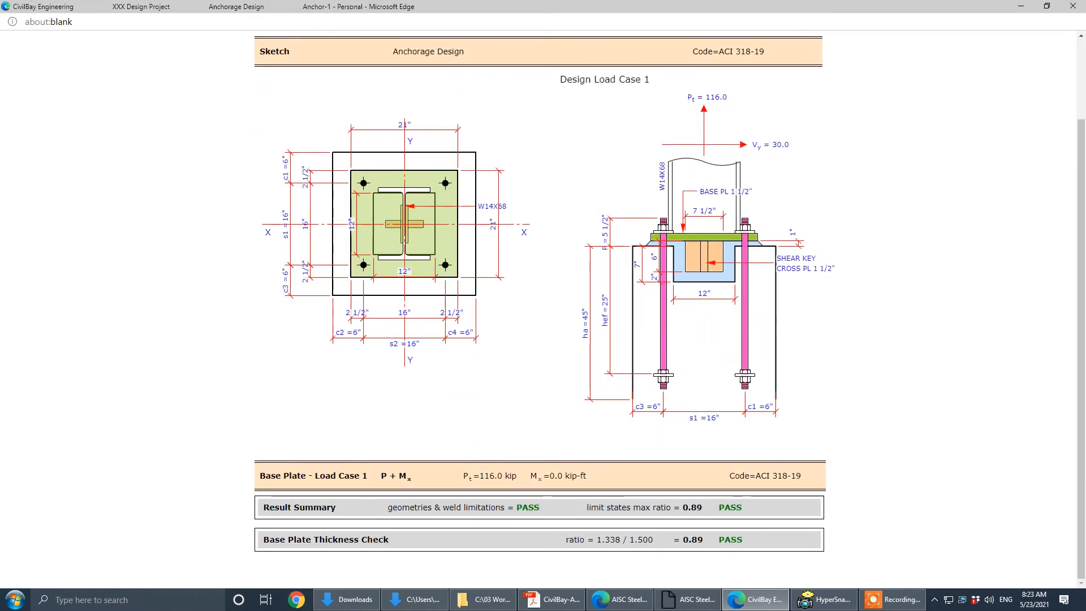
# - Switch to CivilBay-Anchorage-Tutorial.pdf in Acrobat, maximize it, and go back through the handbook pages to the given data of Anchorage Example 21
pyautogui.moveTo(1085, 116); pyautogui.dragTo(630, 115)
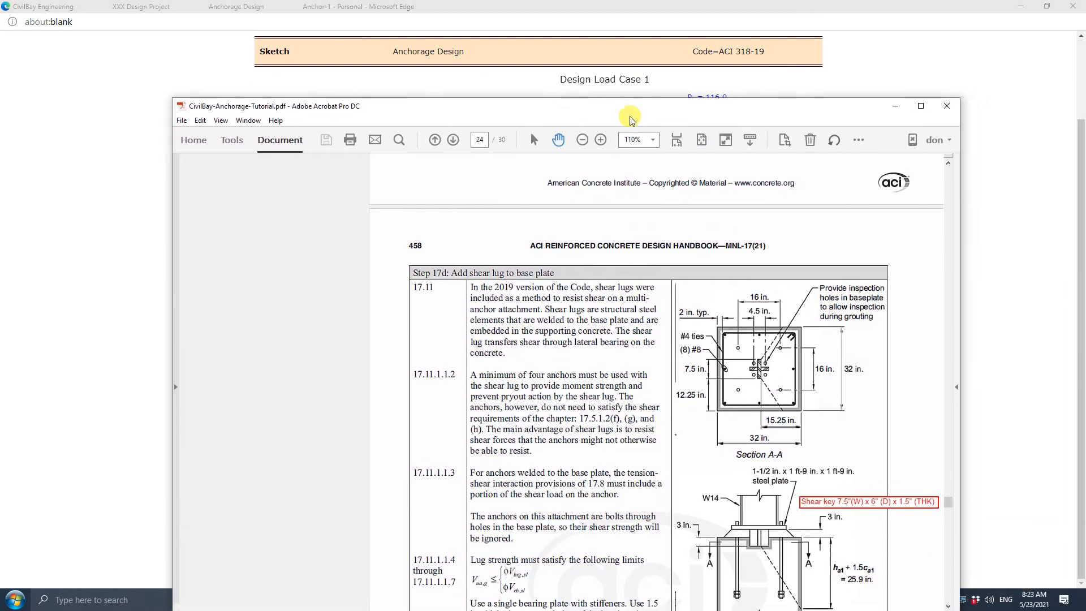
pyautogui.click(919, 107)
pyautogui.scroll(10, 798, 238)
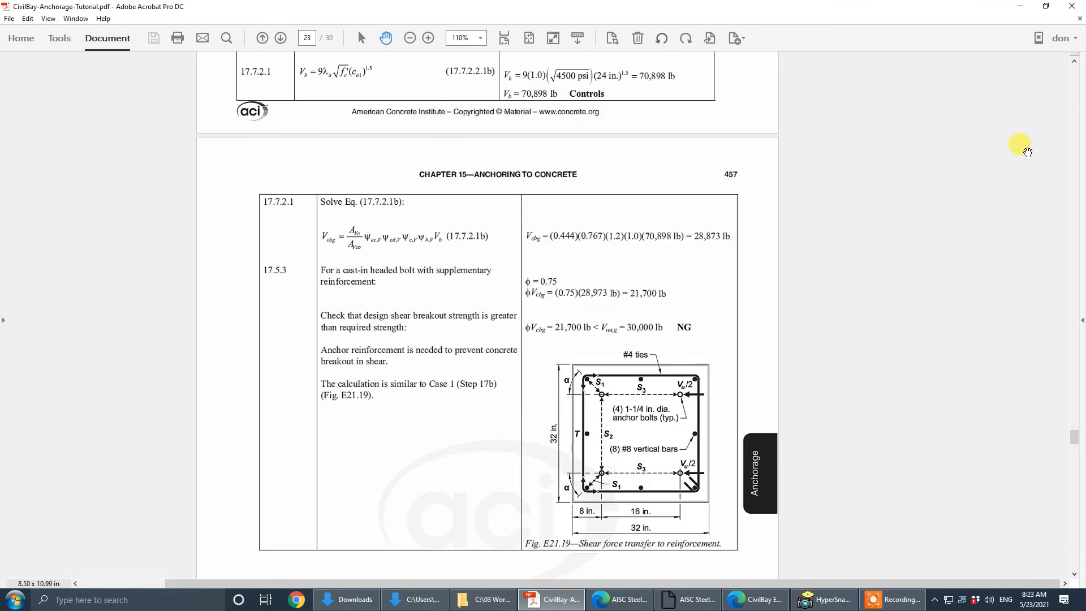
pyautogui.scroll(20, 1079, 111)
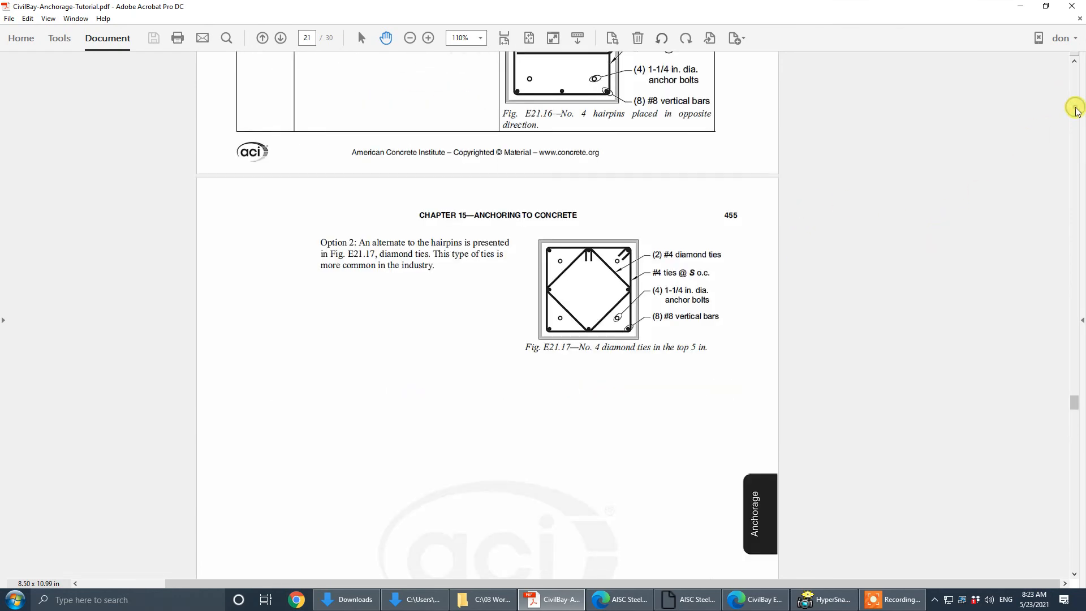
pyautogui.scroll(20, 1076, 111)
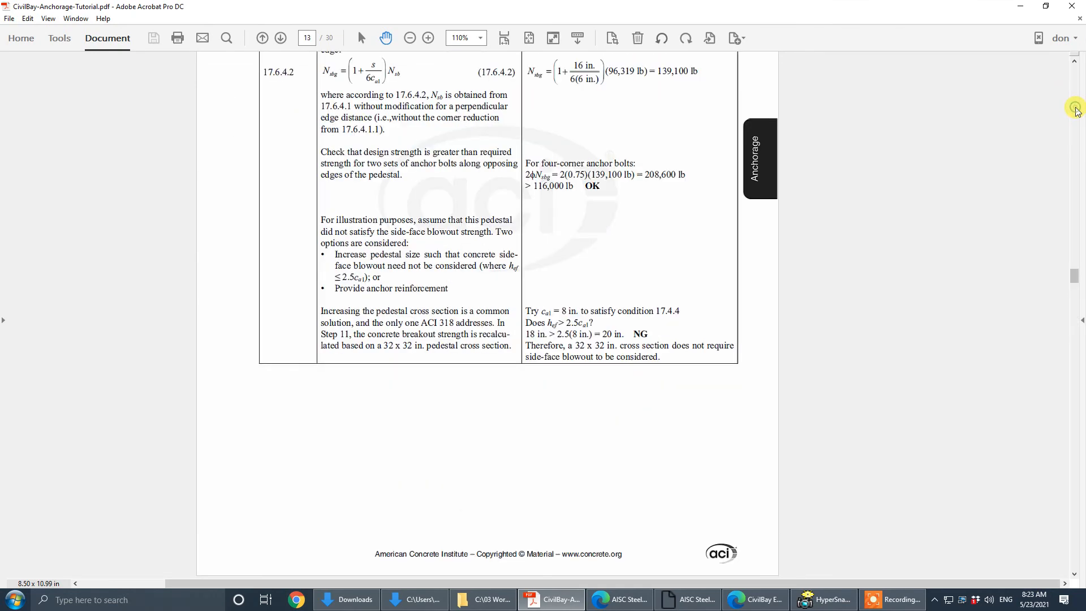
pyautogui.scroll(20, 1076, 111)
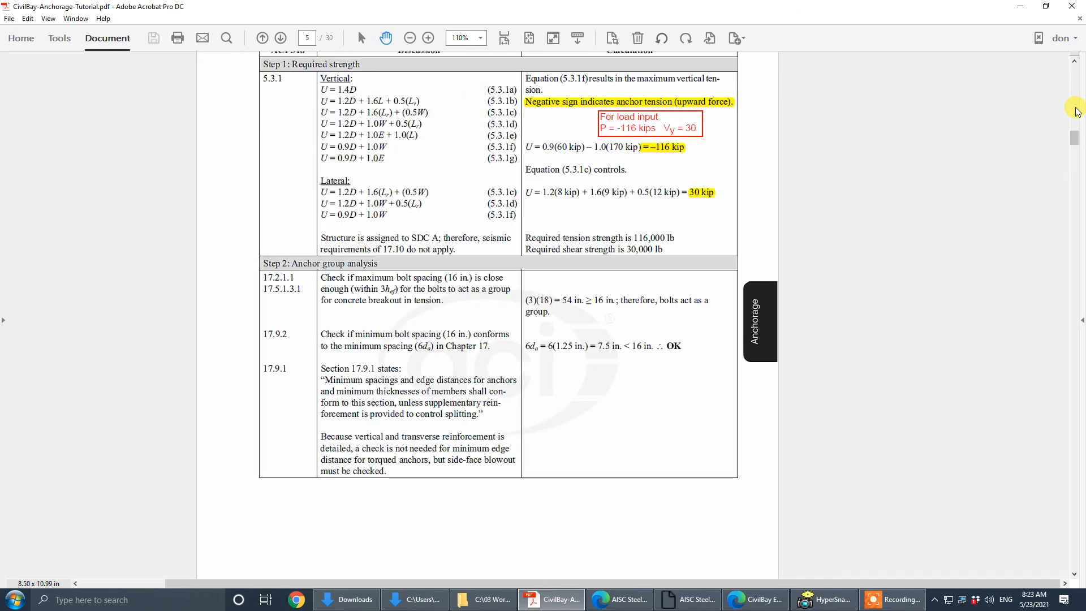
pyautogui.scroll(10, 1076, 111)
pyautogui.scroll(-7, 834, 235)
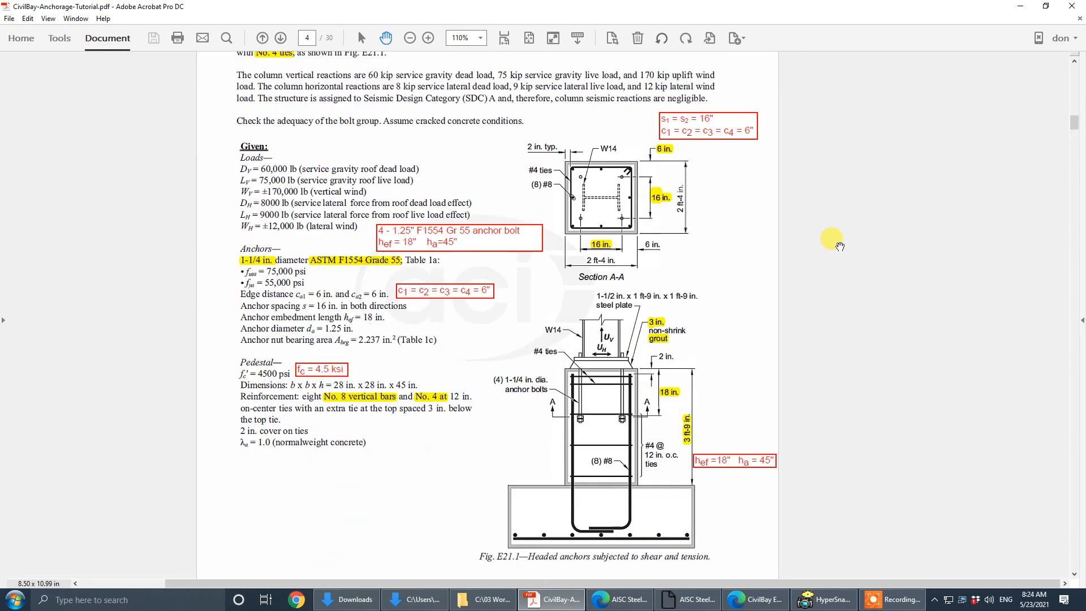
pyautogui.scroll(5, 656, 232)
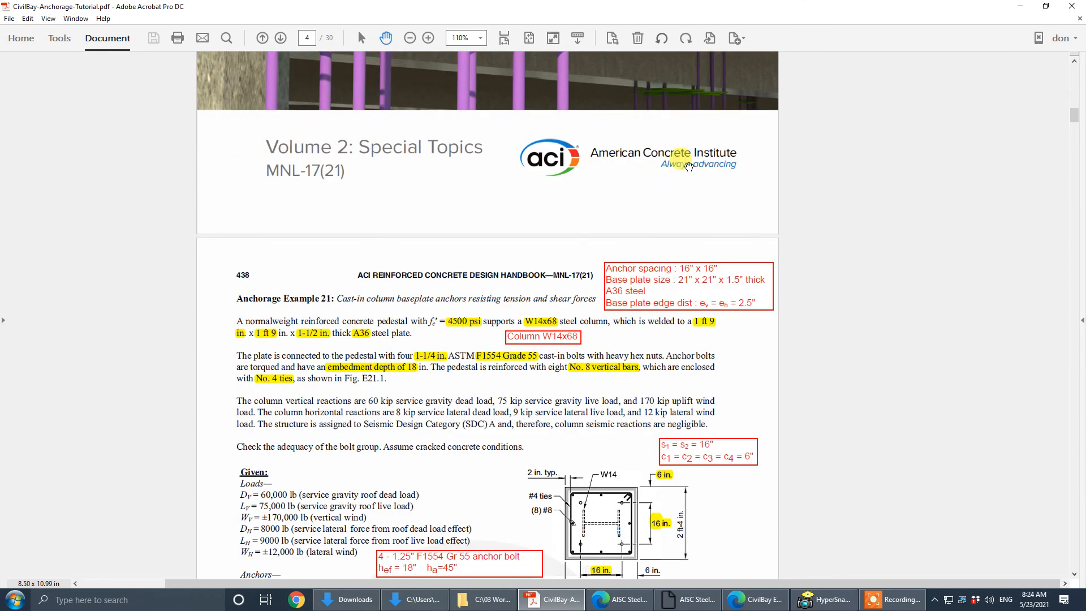
# - Go back to CivilBay Concrete Anchorage Tutorial Example 1 and view its sketches, shear key and design load data at 100% zoom
pyautogui.scroll(20, 1055, 74)
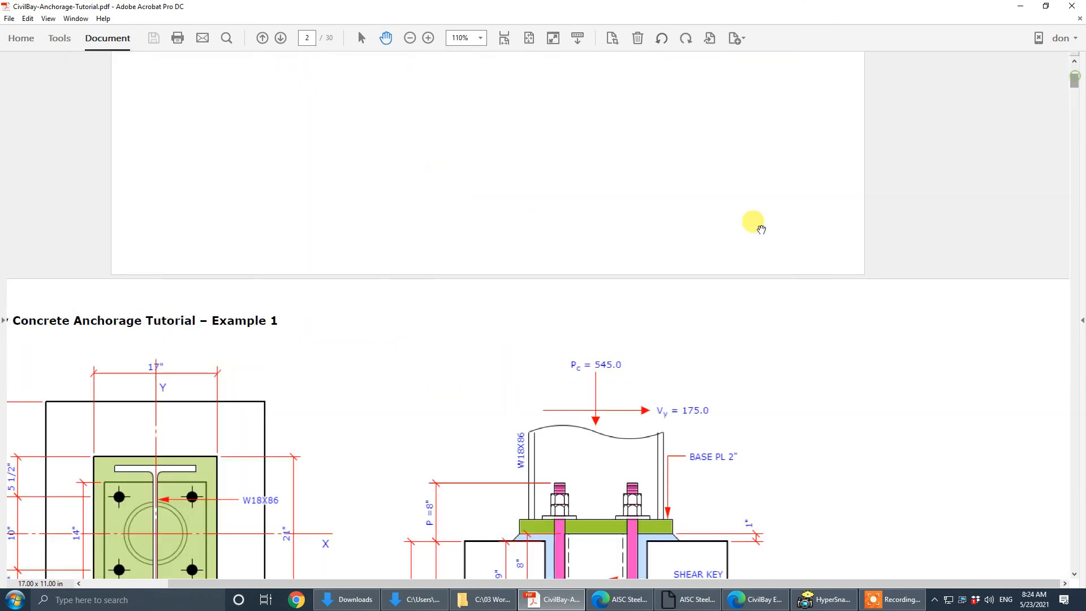
pyautogui.scroll(-3, 953, 124)
pyautogui.scroll(-3, 953, 125)
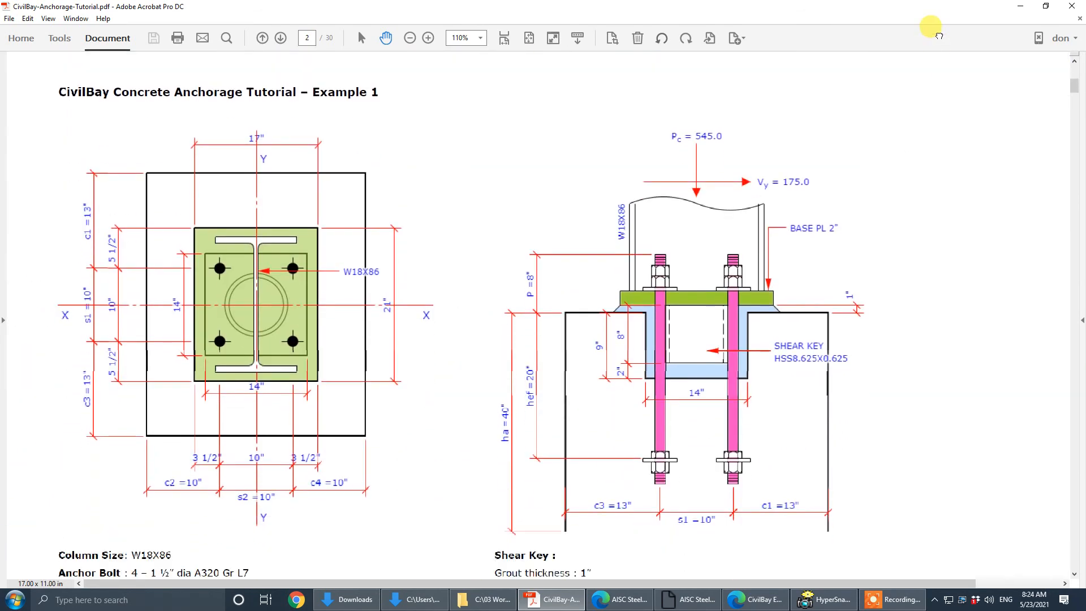
pyautogui.click(480, 38)
pyautogui.click(509, 107)
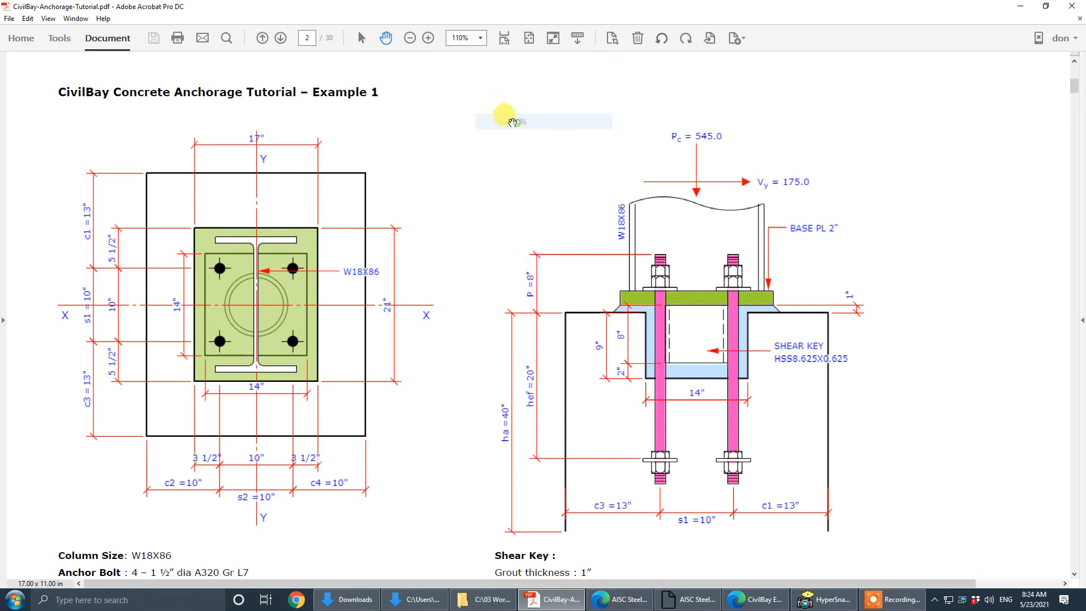
pyautogui.scroll(-3, 530, 212)
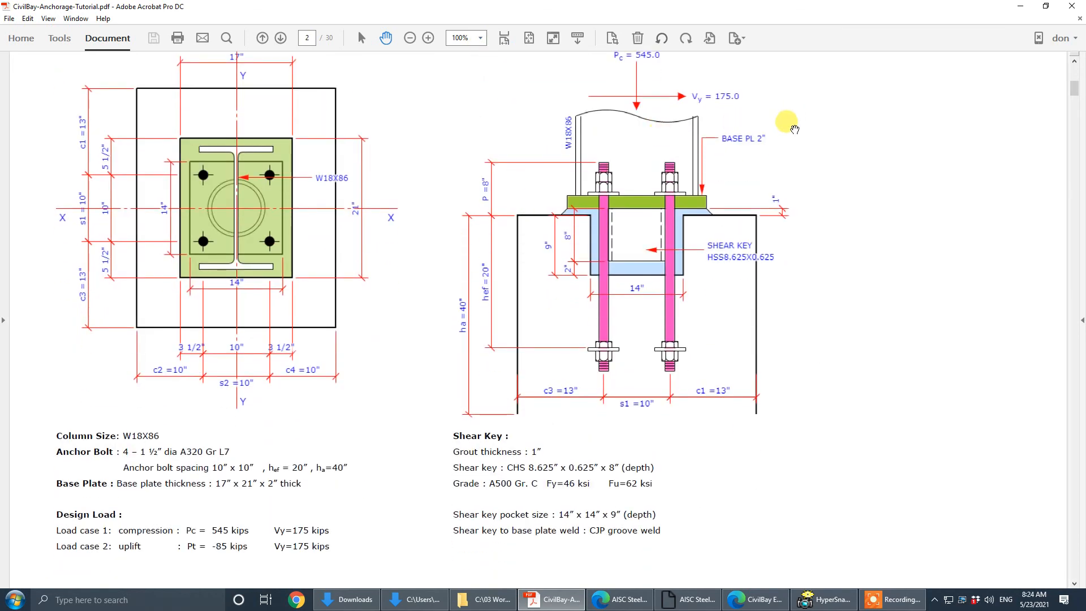